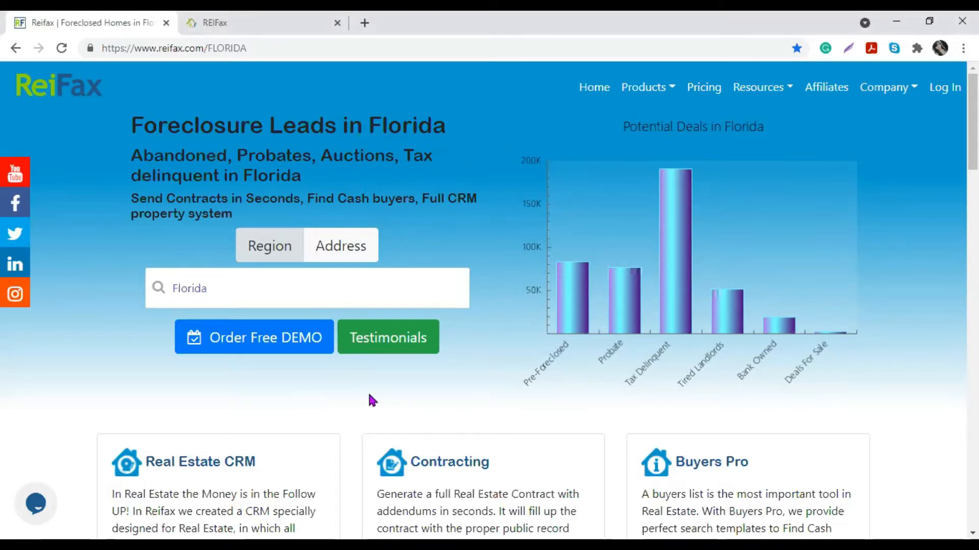
scroll(368, 392, down, 3)
drag(429, 352, 497, 436)
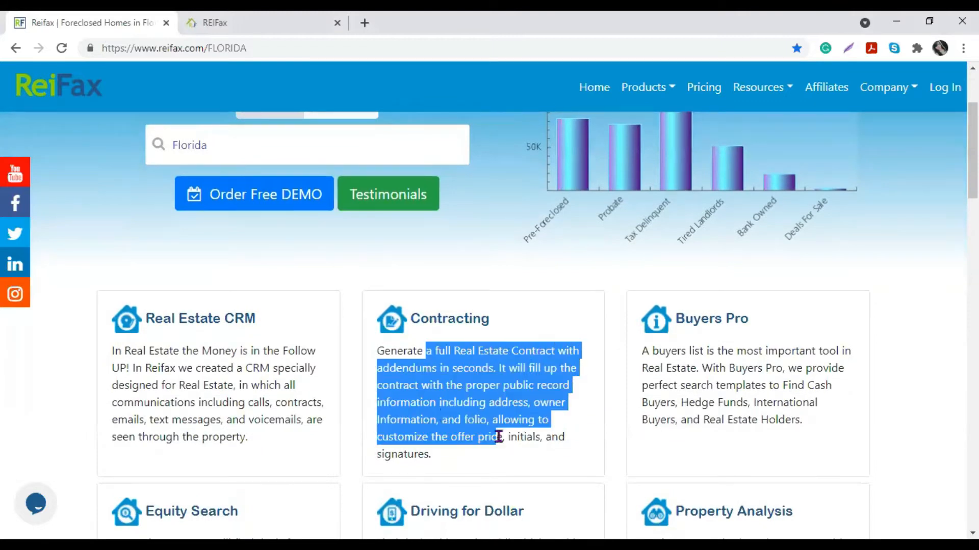
scroll(436, 412, up, 3)
click(443, 408)
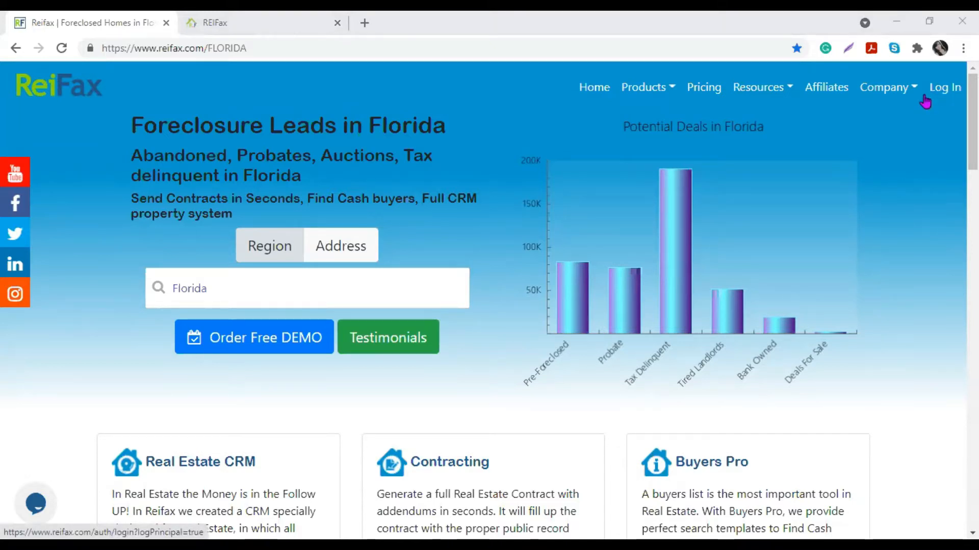
Open the property search in the REIFax system and set the county to Broward
click(240, 30)
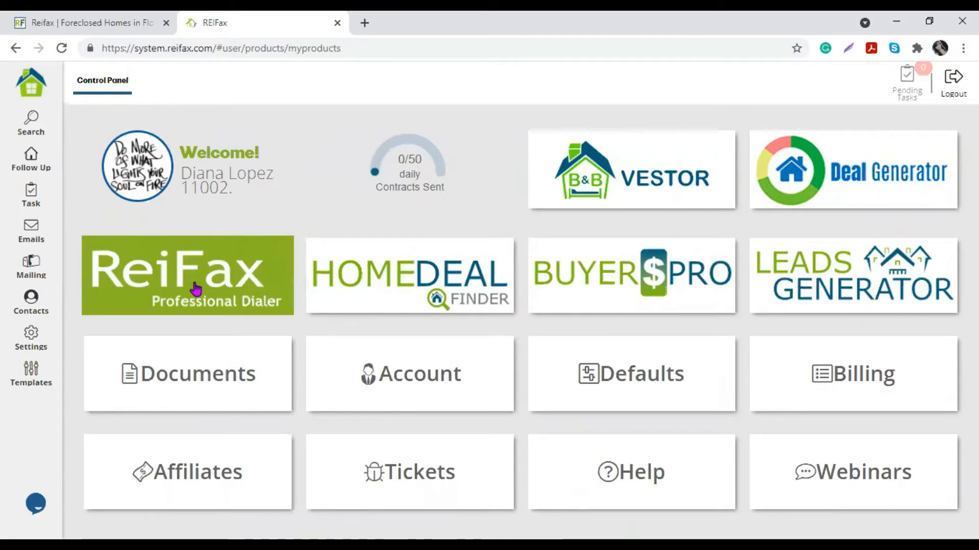
click(45, 122)
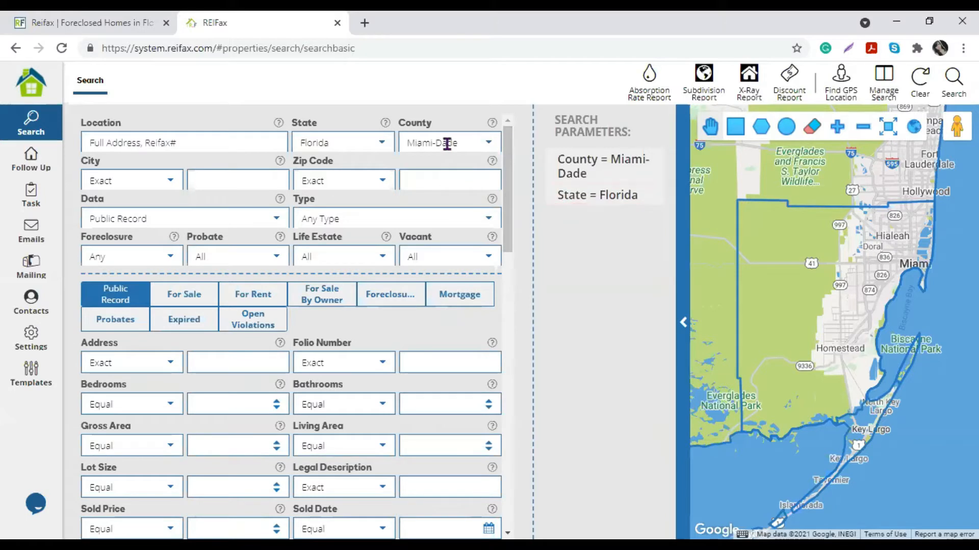
drag(465, 143, 393, 149)
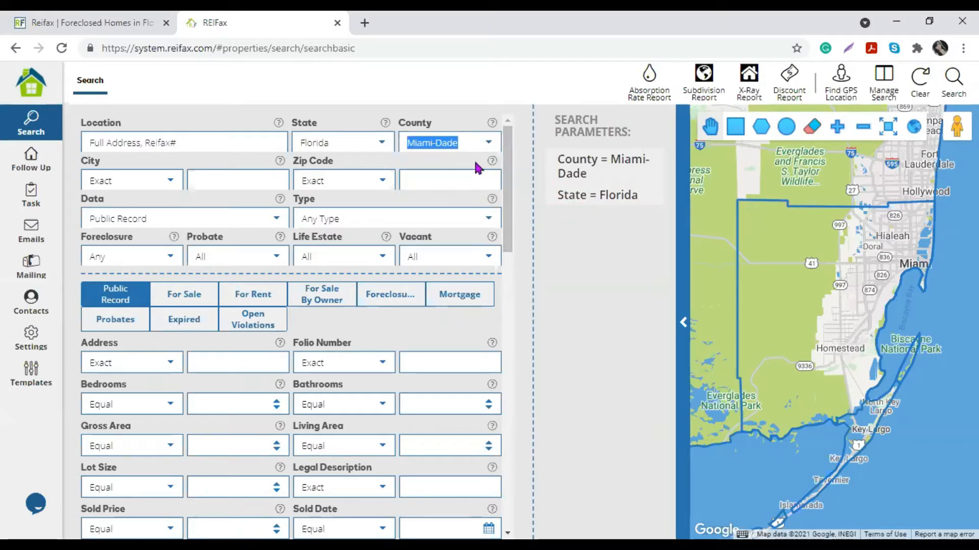
click(488, 145)
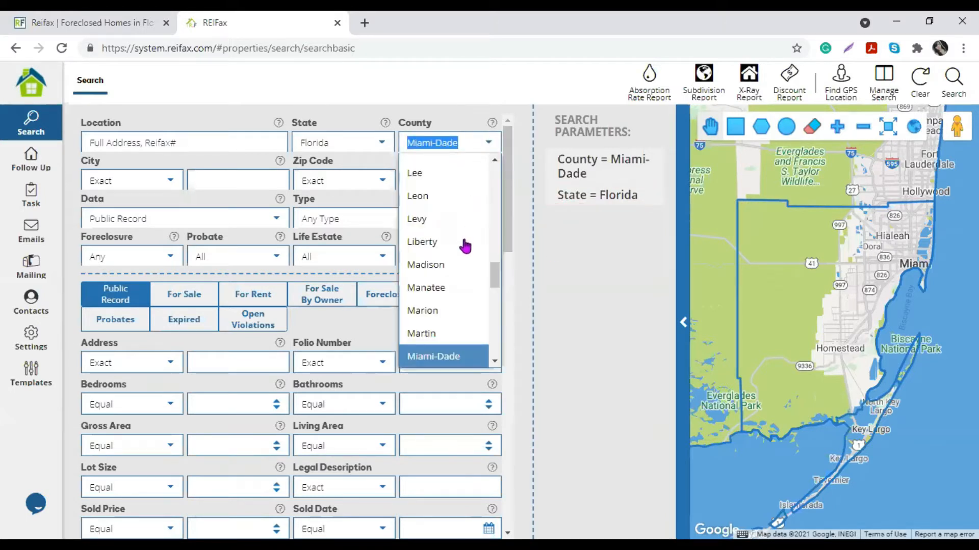
scroll(464, 244, up, 5)
scroll(466, 253, up, 8)
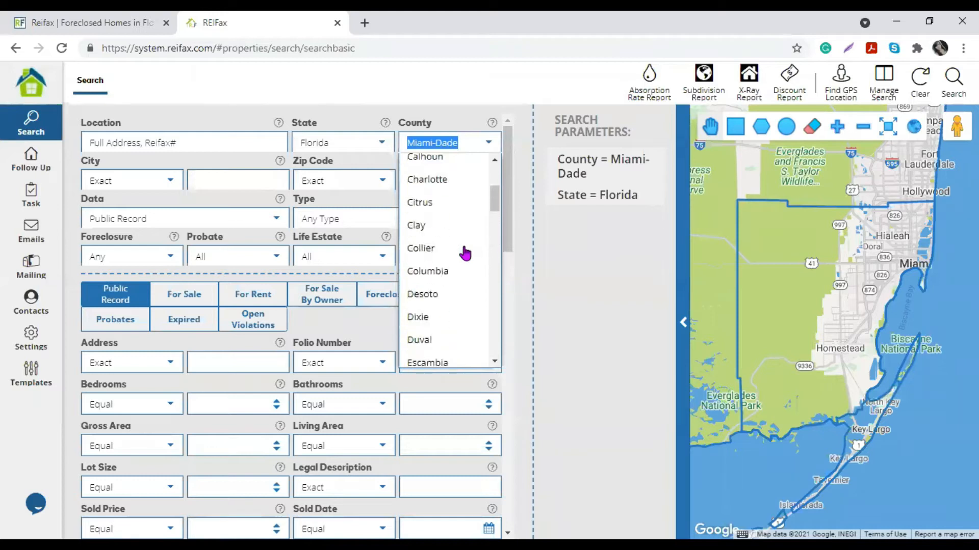
click(451, 300)
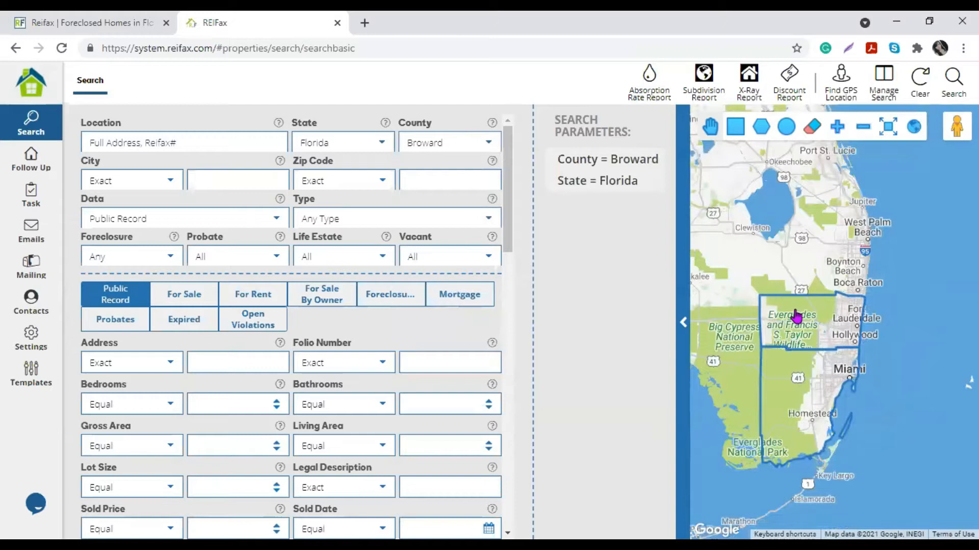
View Broward County on the map in satellite imagery and return to the road map
scroll(840, 329, up, 3)
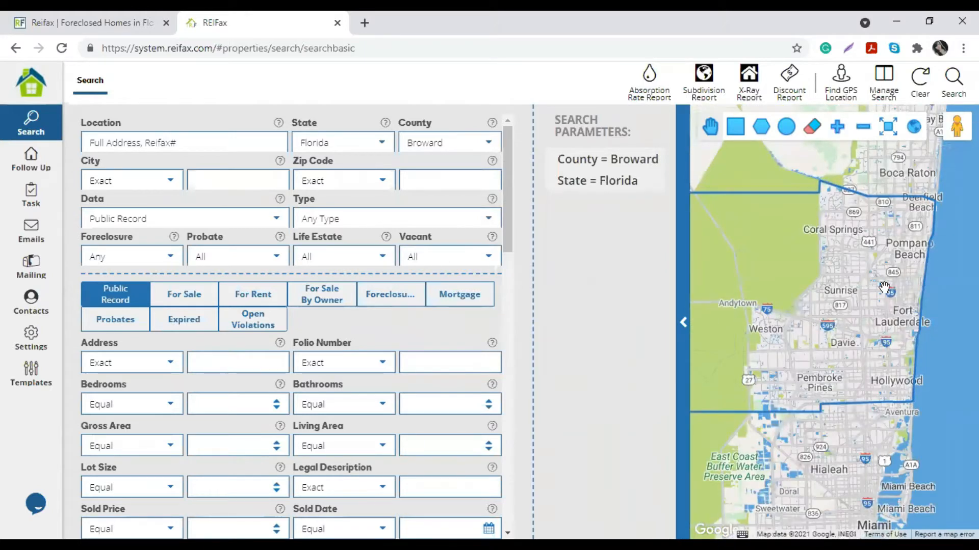
click(914, 128)
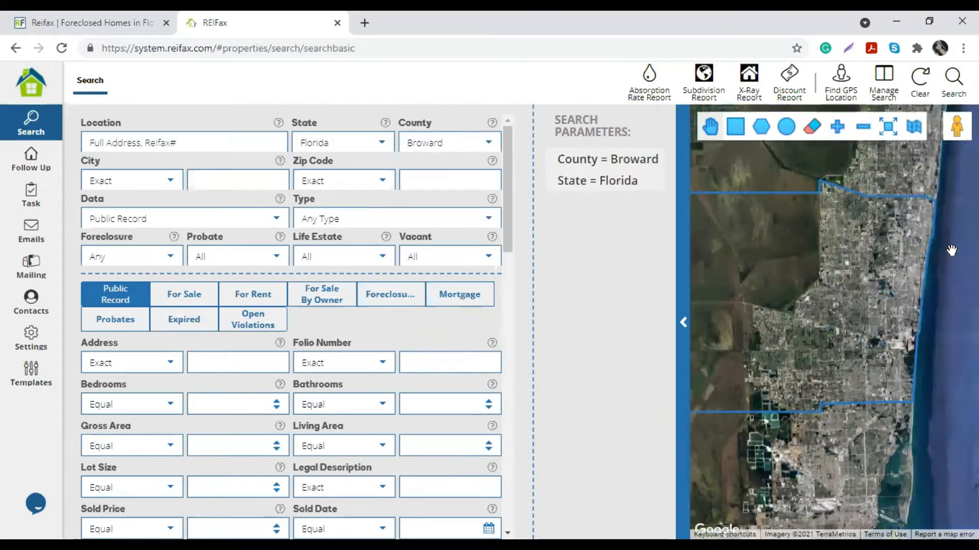
click(915, 128)
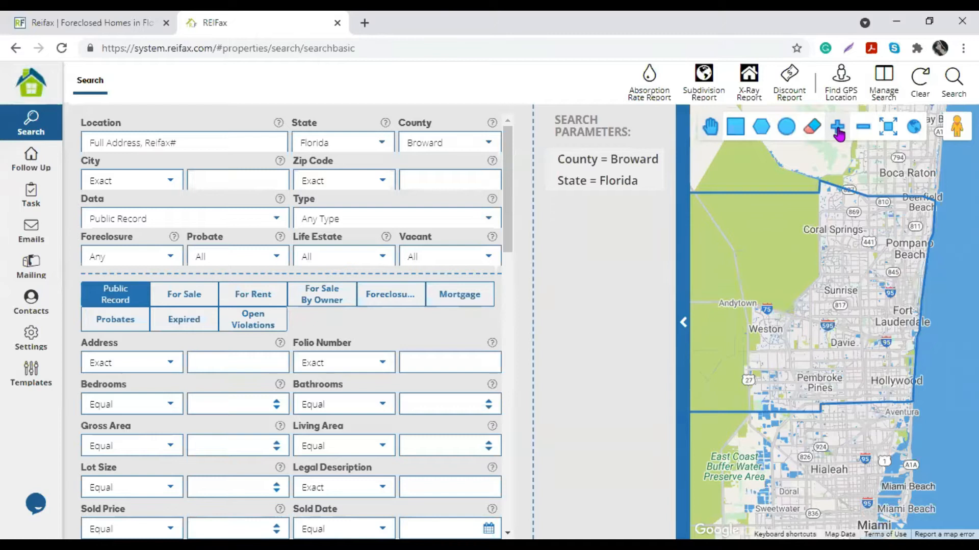
click(863, 128)
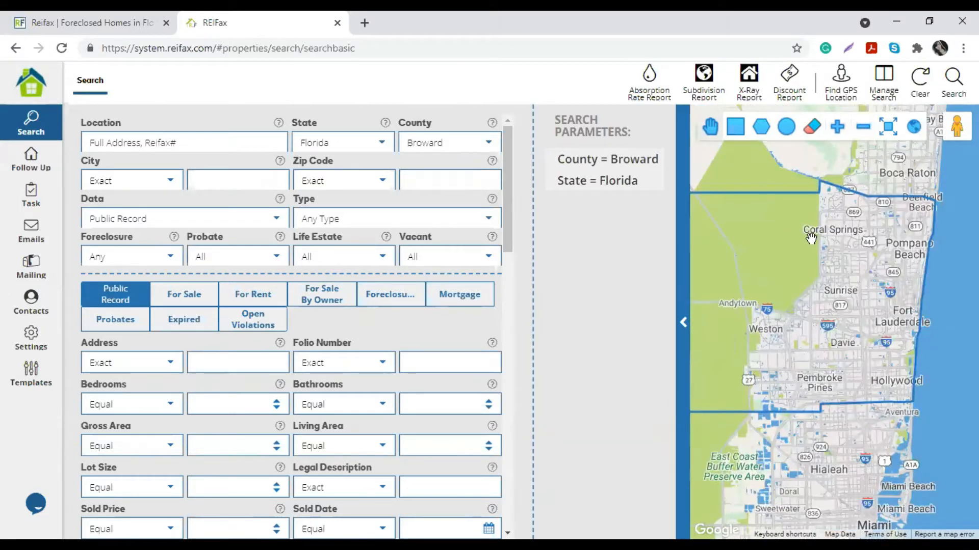
Draw a rectangular search area on the map over the Sunrise and Davie area
click(735, 129)
mouse_move(882, 296)
mouse_down()
mouse_move(909, 327)
mouse_move(902, 385)
mouse_move(790, 329)
mouse_move(817, 221)
mouse_move(912, 279)
mouse_move(804, 351)
mouse_up()
Draw a five-sided polygon search area around Sunrise on the map, and erase it
click(760, 126)
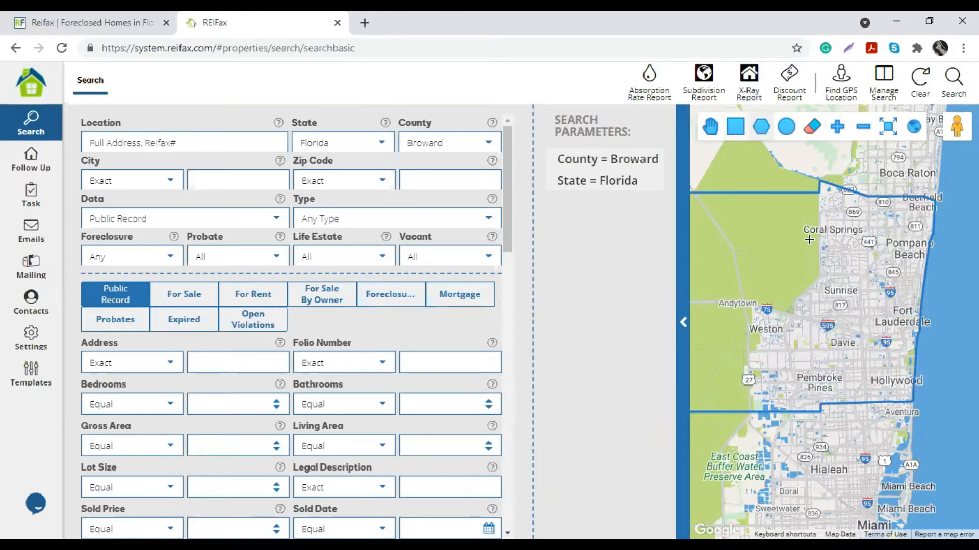
click(835, 237)
click(901, 264)
click(869, 335)
click(792, 360)
click(783, 305)
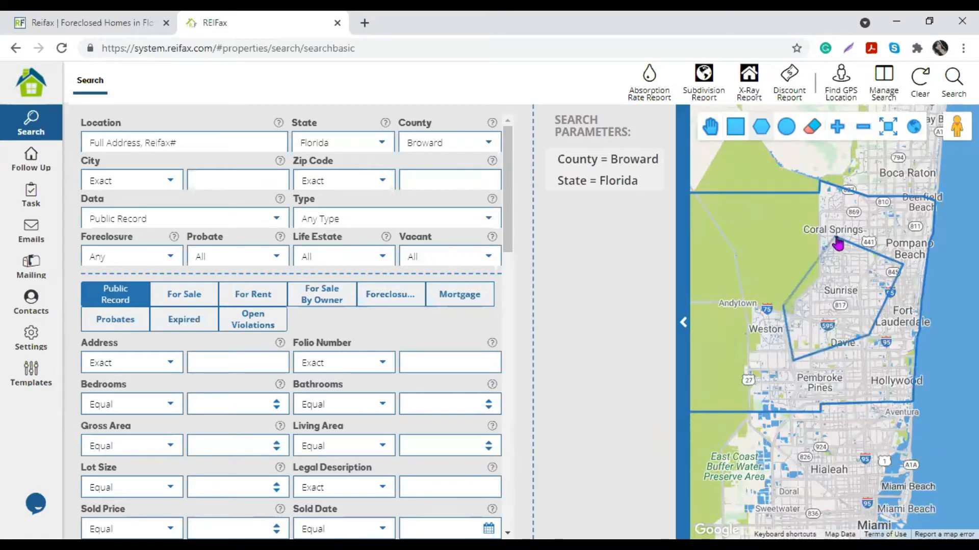
click(835, 237)
click(899, 328)
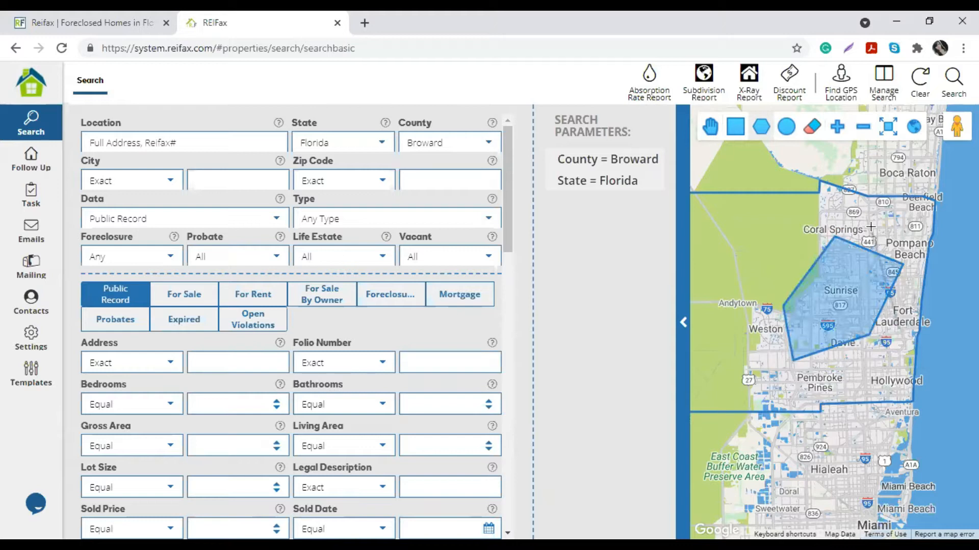
click(814, 133)
Draw circular search areas just north of Sunrise and around Davie on the map, and erase them
click(787, 127)
mouse_move(841, 261)
mouse_down()
mouse_move(848, 342)
mouse_move(841, 278)
mouse_up()
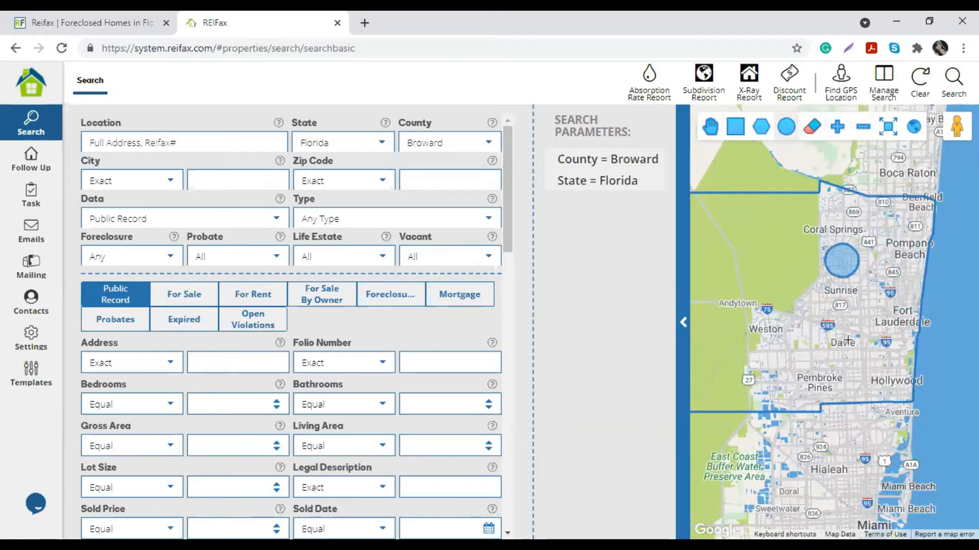
drag(832, 338, 858, 344)
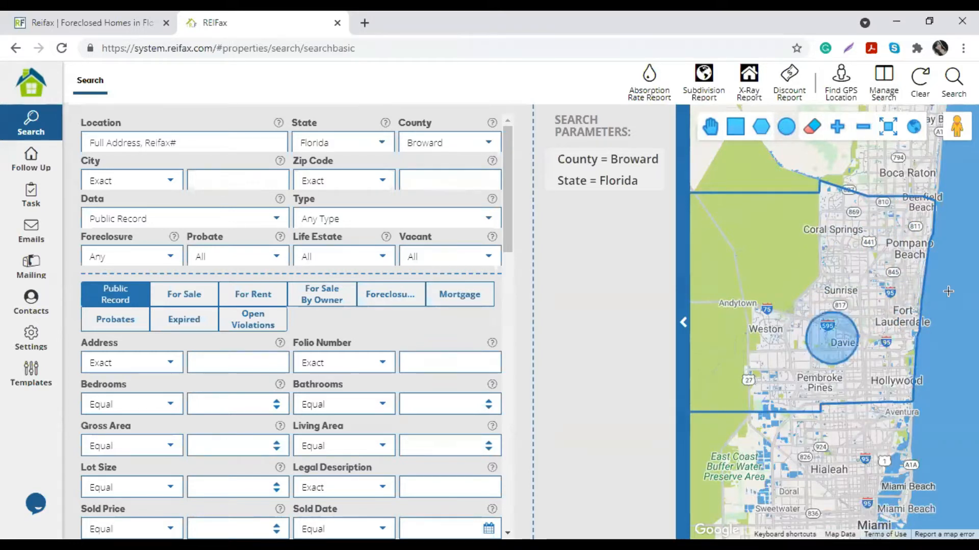
click(812, 127)
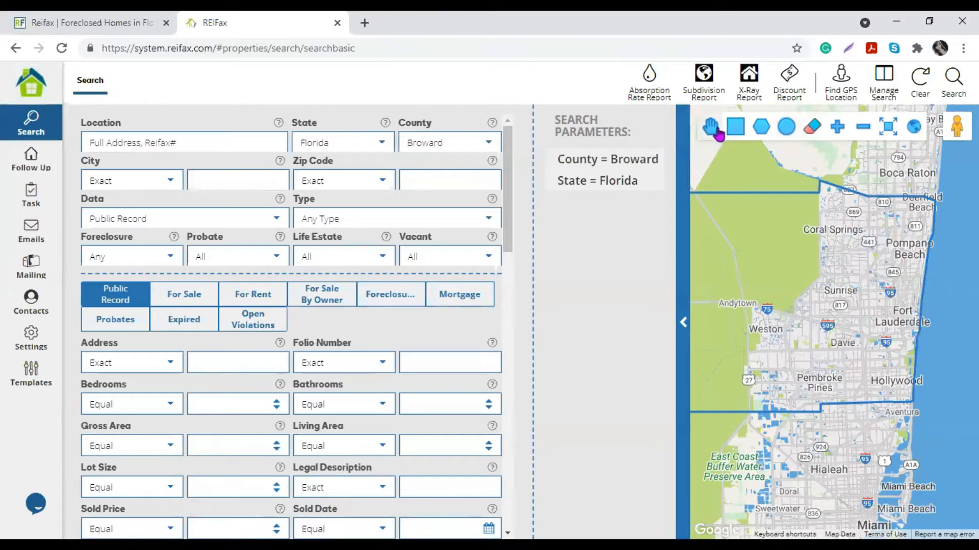
Draw a four-sided polygon search area on the west side of Sunrise, and erase it from the map
click(761, 126)
click(846, 282)
click(797, 331)
click(793, 274)
click(822, 259)
click(846, 282)
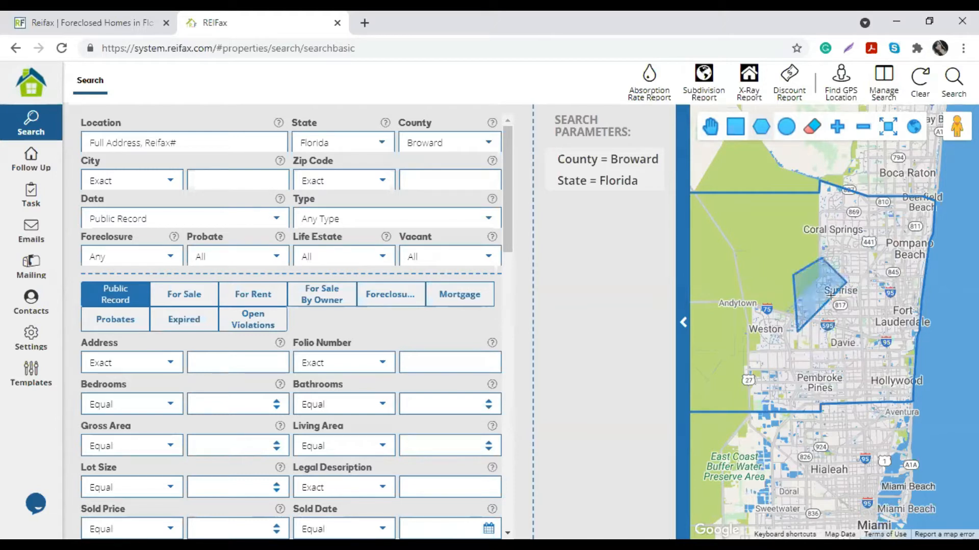
click(710, 126)
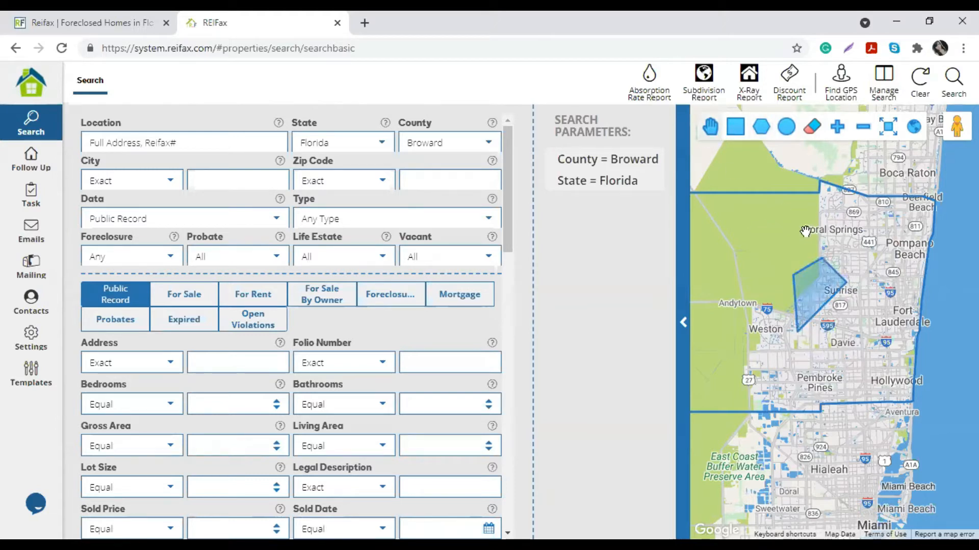
click(814, 129)
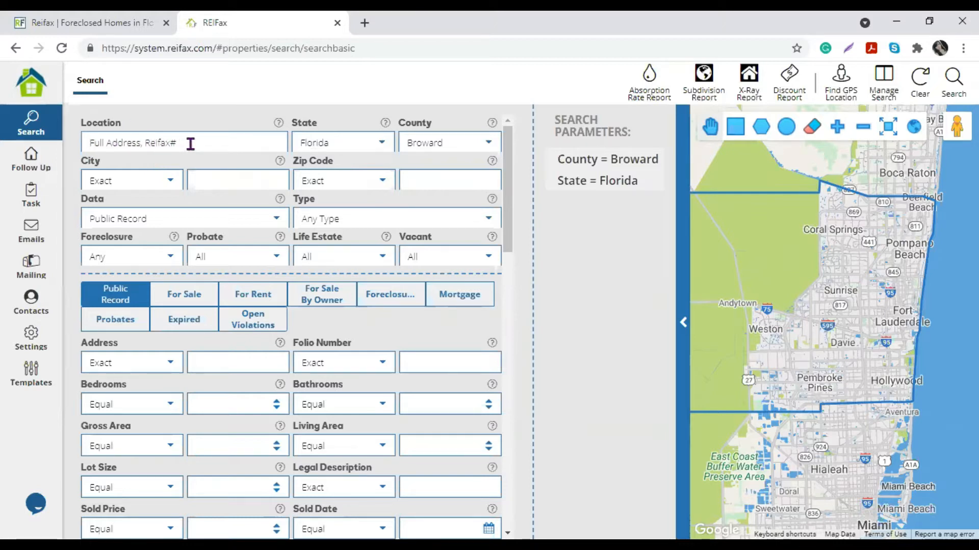
click(416, 182)
click(405, 142)
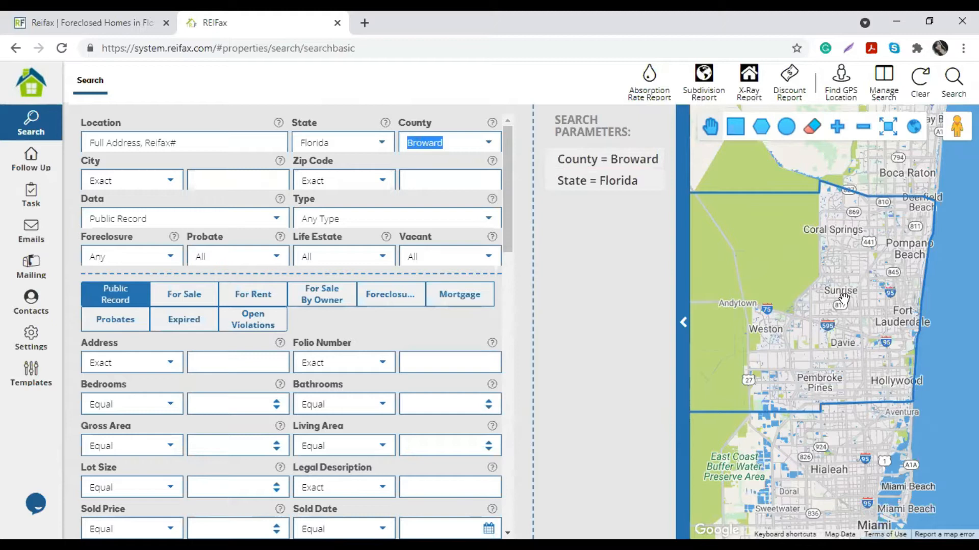
click(207, 181)
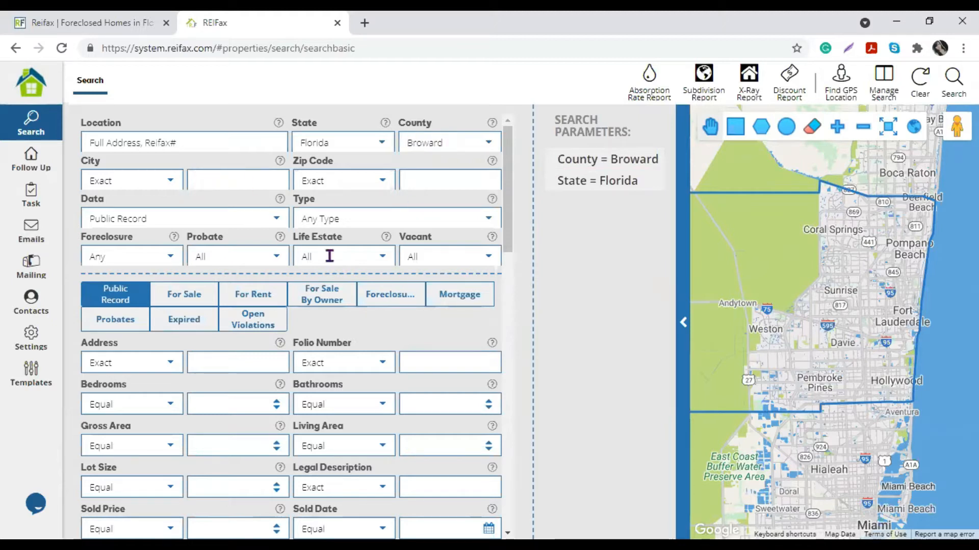
click(427, 180)
Set the city search value to "pompano beach"
click(239, 175)
text(pampo)
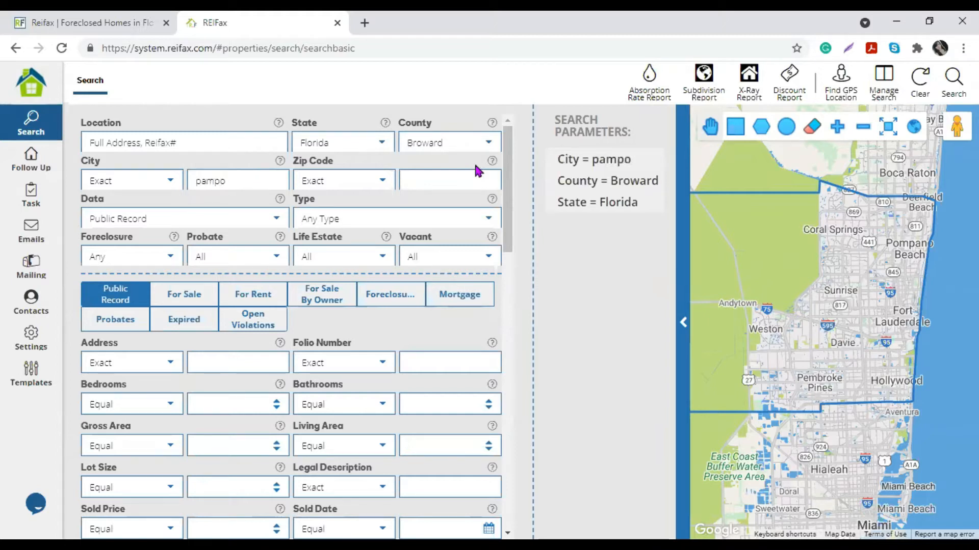
key(BackSpace)
key(BackSpace)
key(BackSpace)
key(BackSpace)
text(ompano)
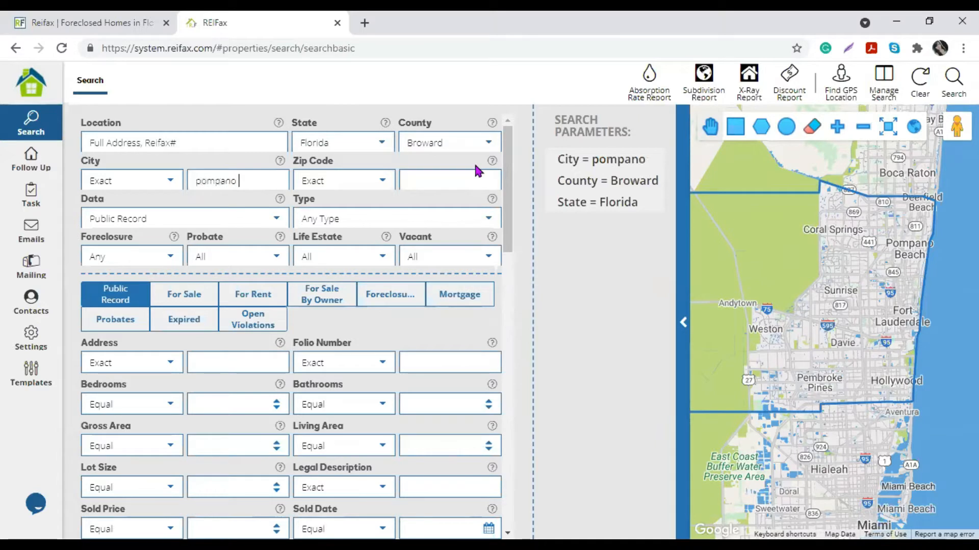
text( beach)
Set the city condition to Multiple Contains and add sunrise and hollywood to the comma-separated city list
key(shift+Tab)
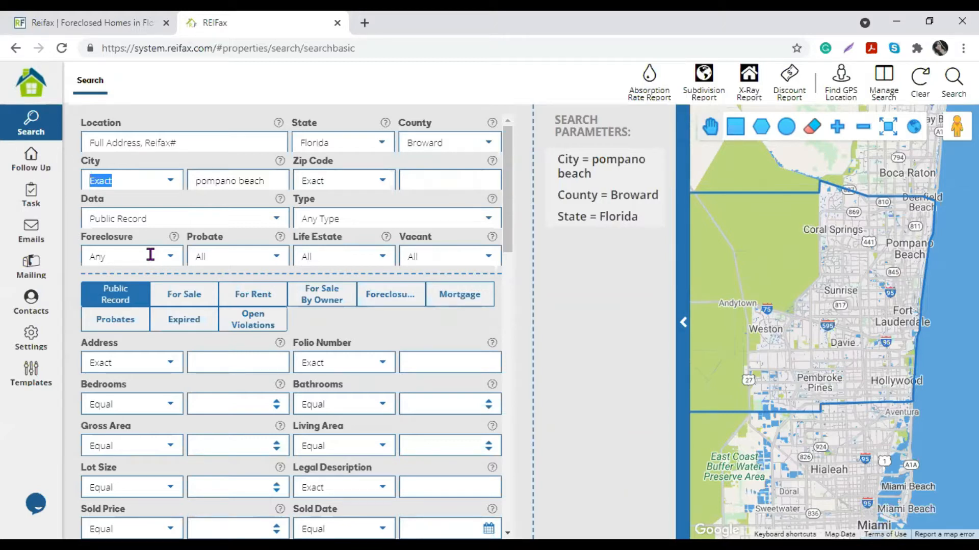
click(170, 184)
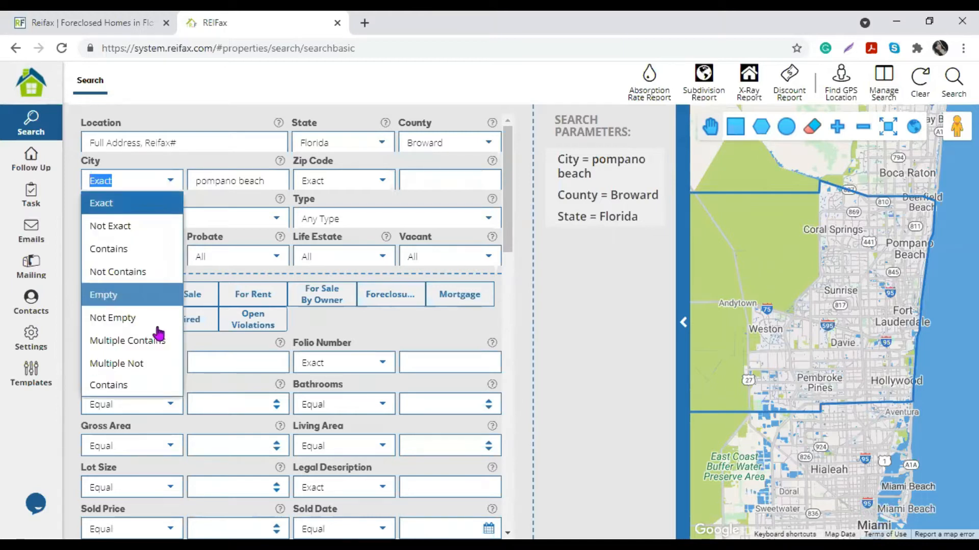
click(160, 343)
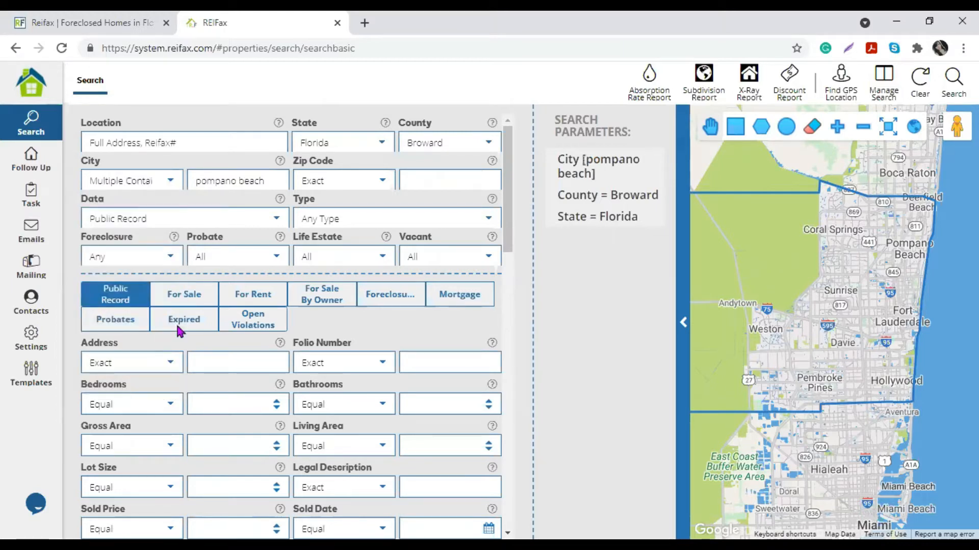
click(277, 181)
text(,sunrise)
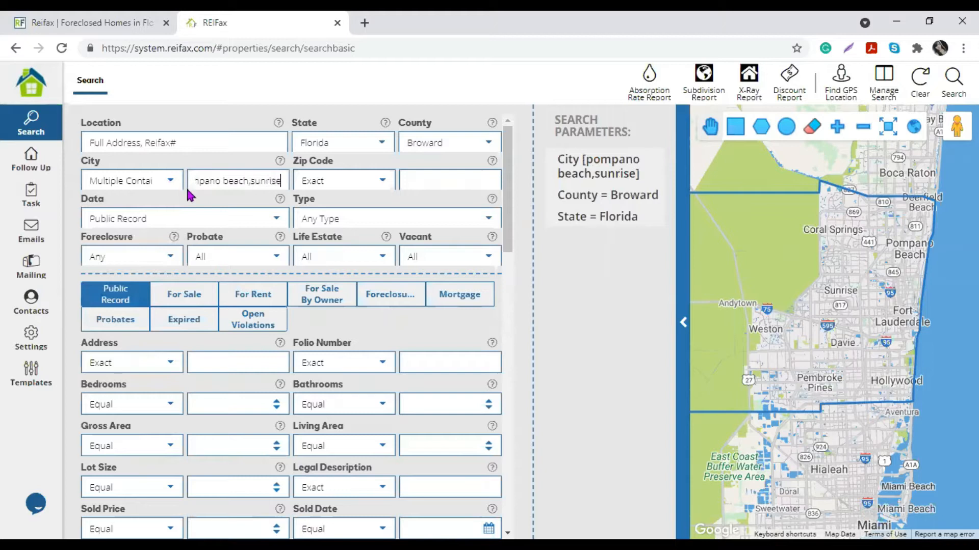
text(,holl)
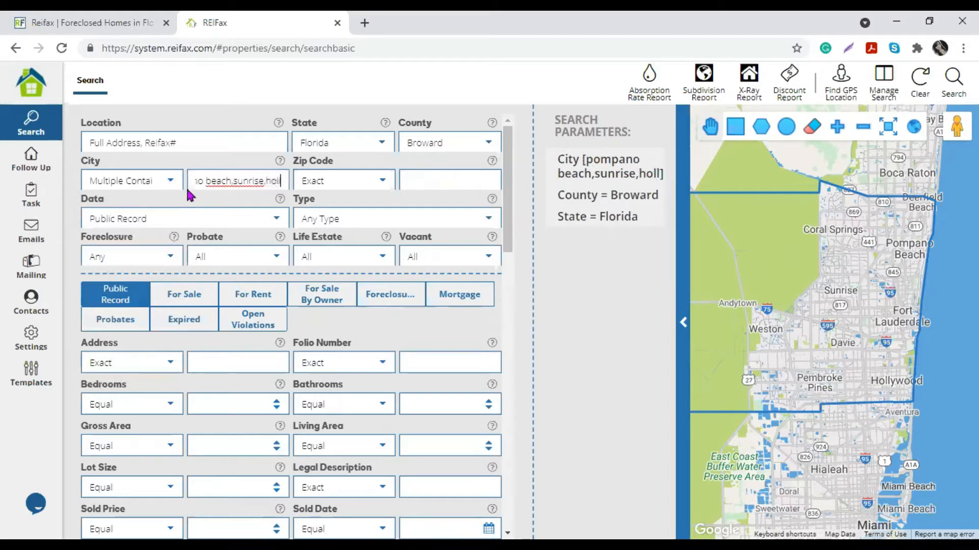
text(ywood)
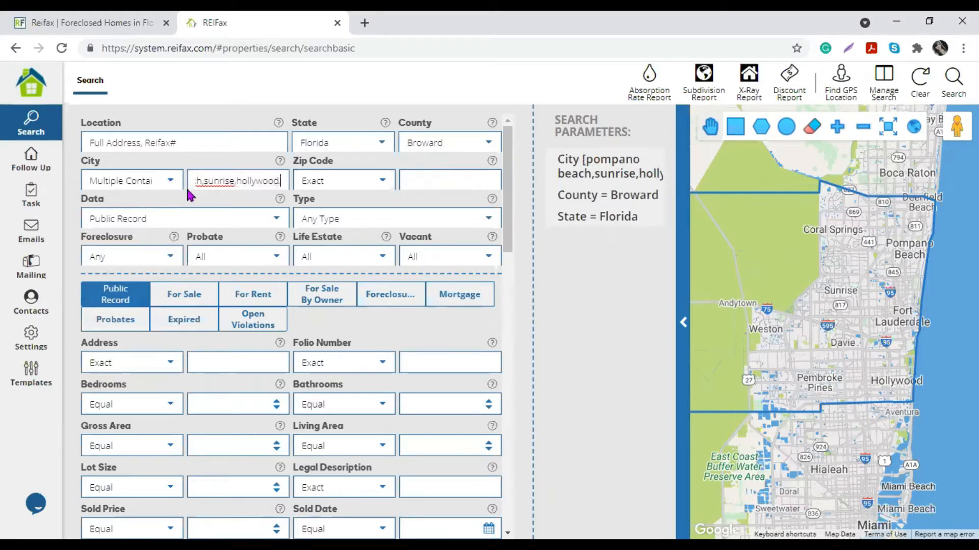
text(,)
drag(233, 182, 245, 215)
click(243, 180)
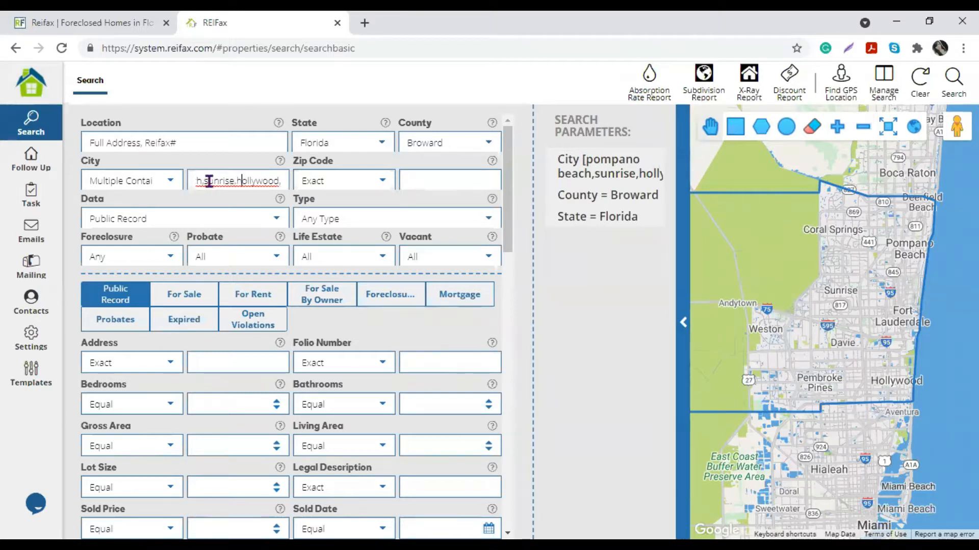
drag(200, 181, 197, 183)
click(246, 185)
click(238, 182)
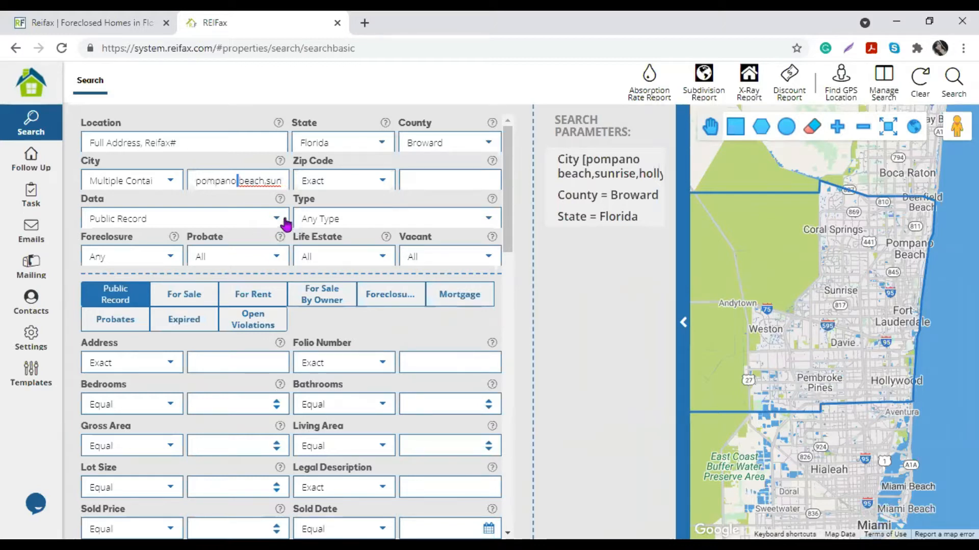
click(250, 180)
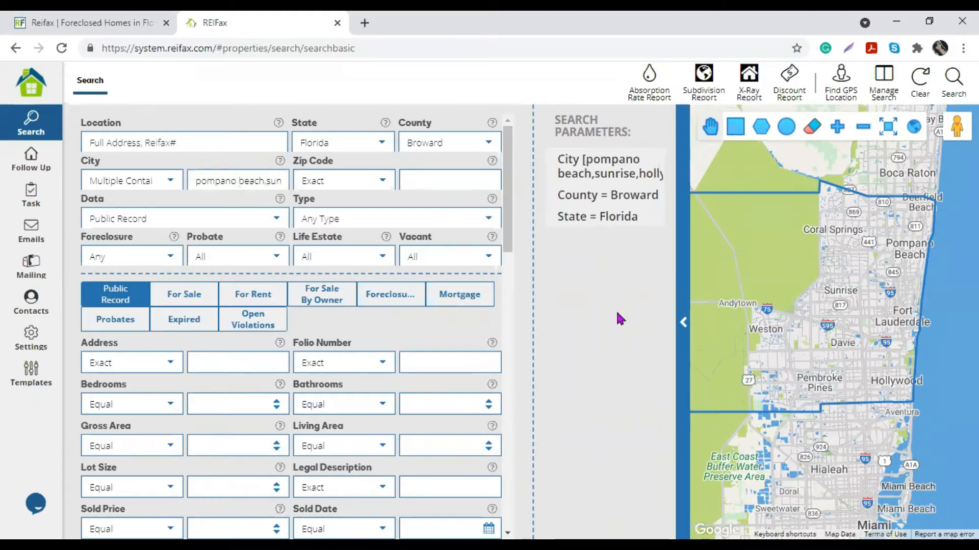
Set the zip code search value to 33024
click(434, 179)
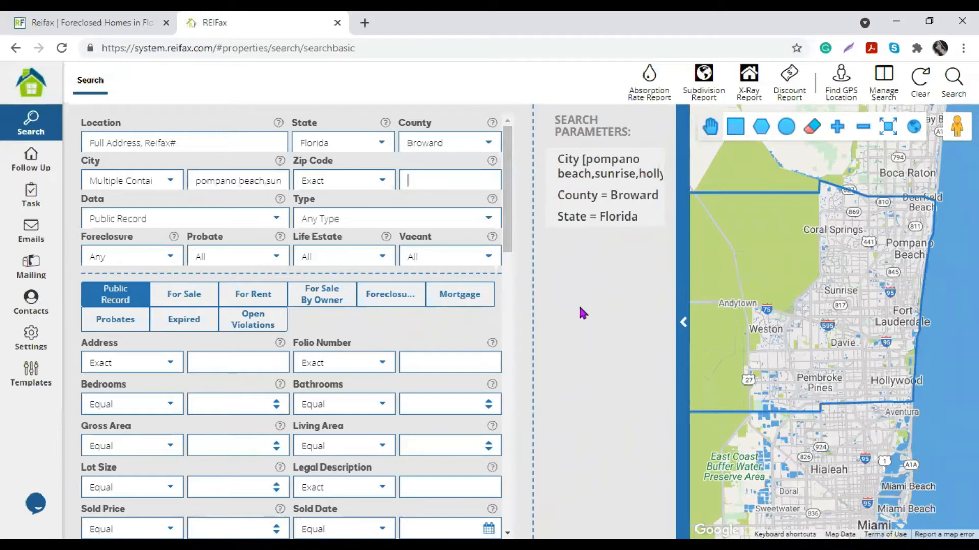
text(33024)
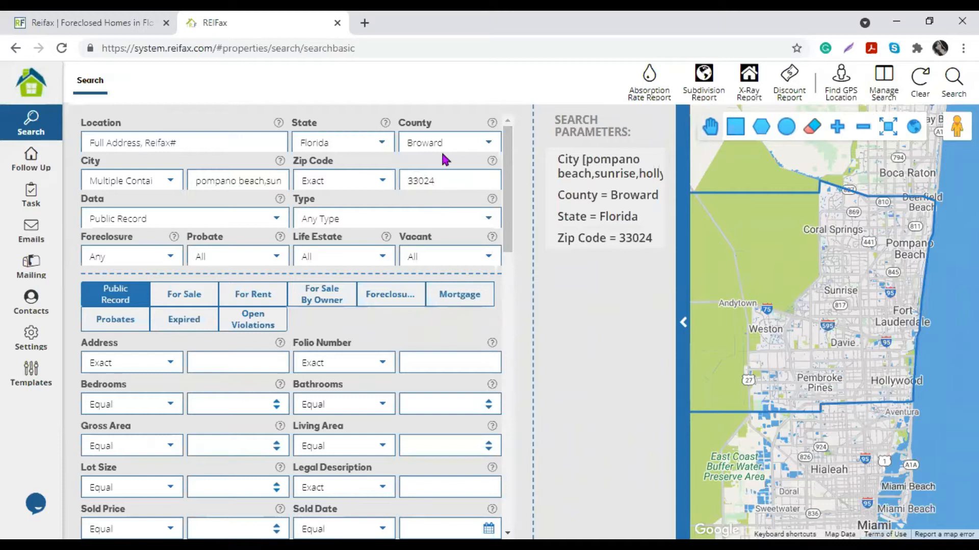
key(ctrl+a)
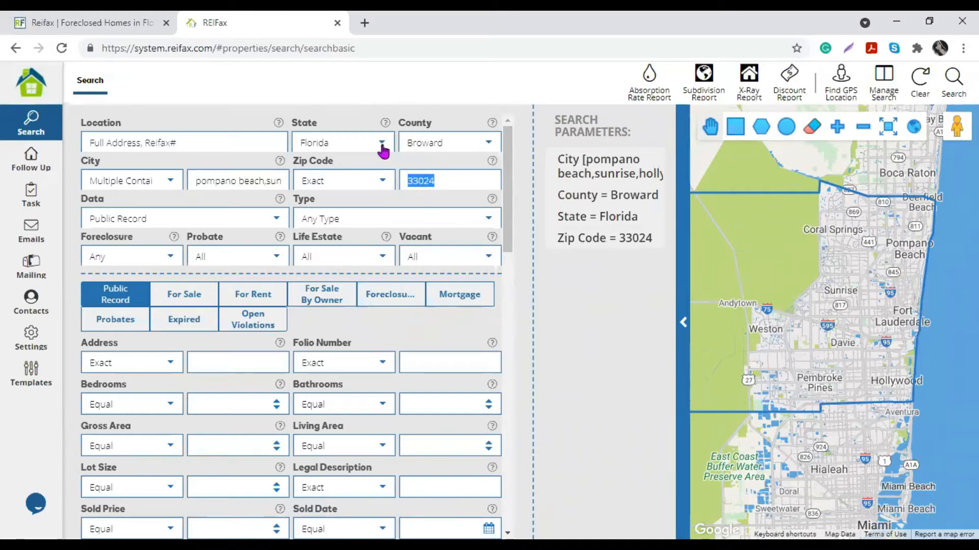
Review the county, zip code and city search values and the options available for the county
click(414, 149)
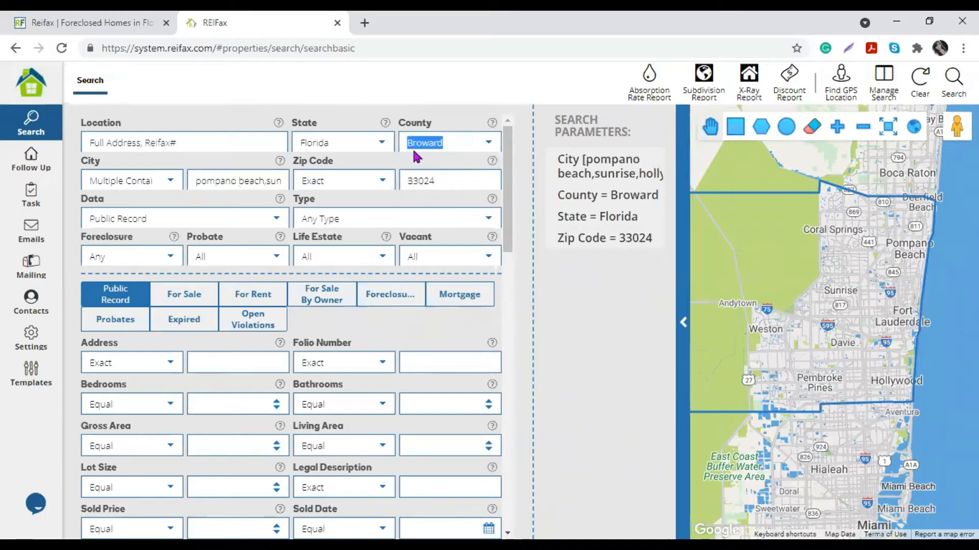
click(432, 185)
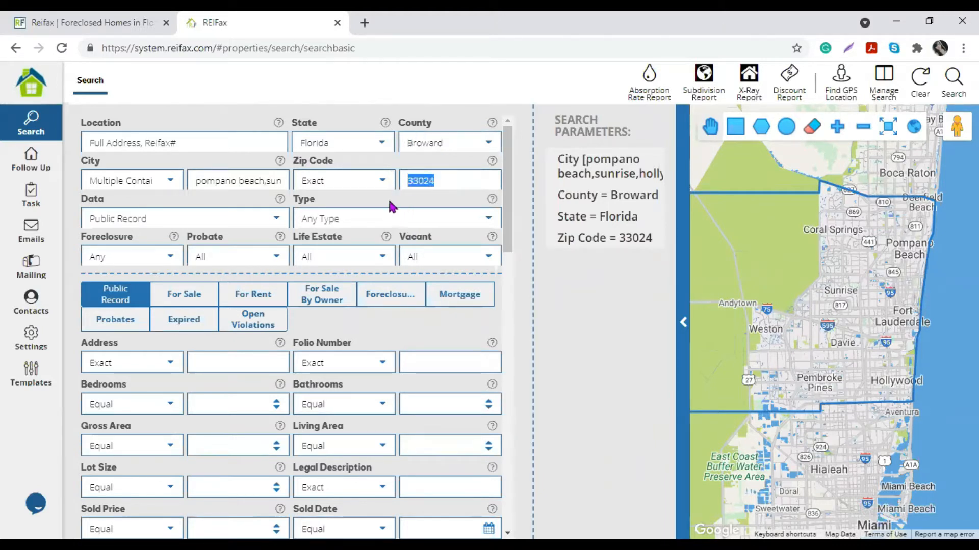
drag(197, 181, 396, 214)
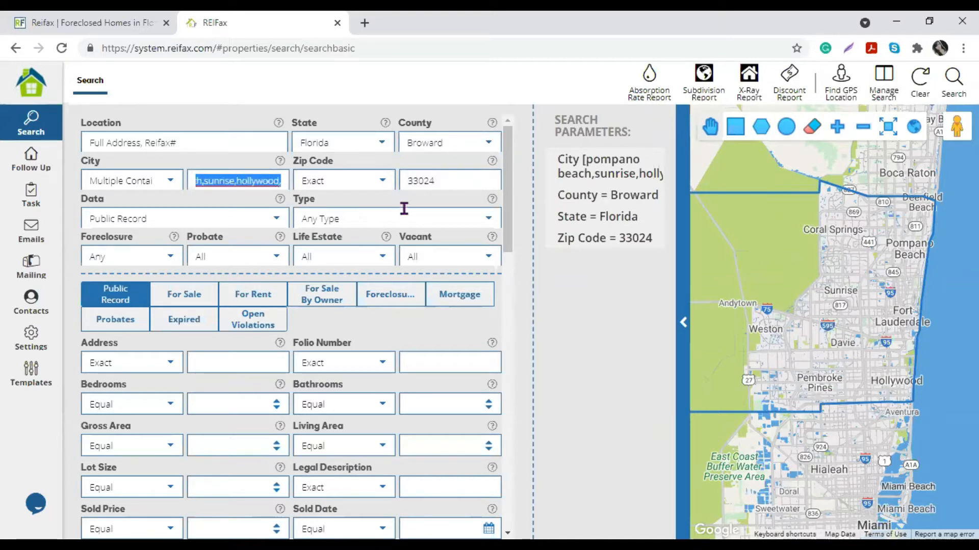
click(488, 142)
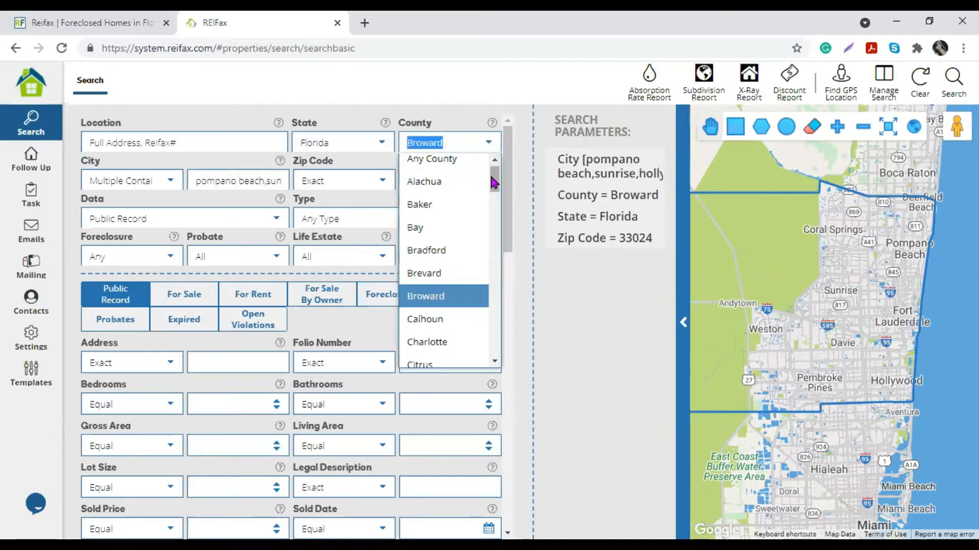
drag(492, 178, 491, 171)
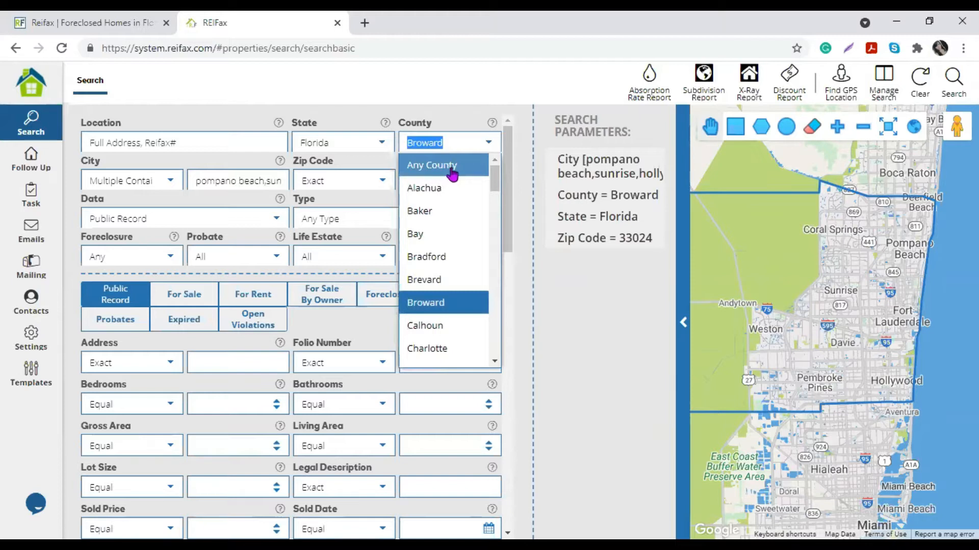
click(584, 288)
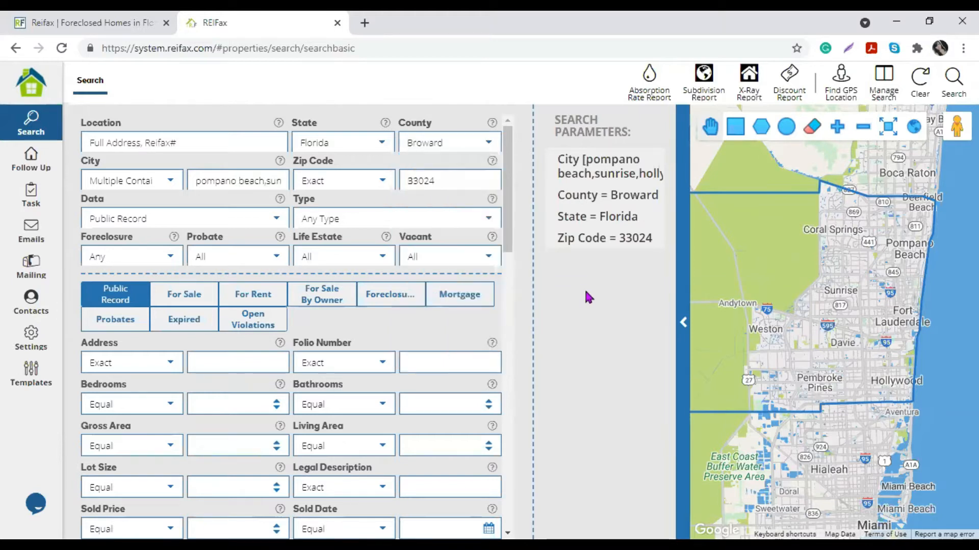
Set the zip code condition to Multiple Contains and add 33313 to the comma-separated zip code list
click(384, 184)
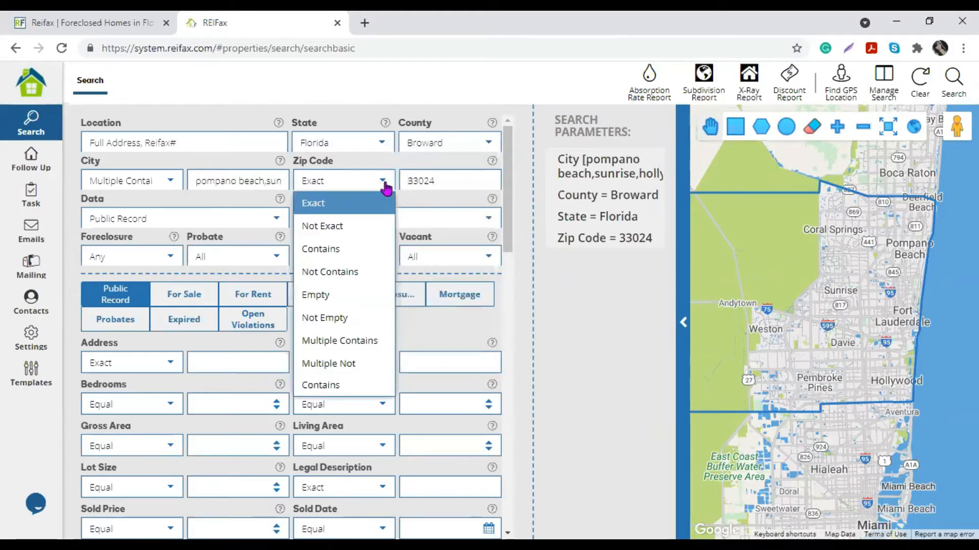
click(448, 184)
text(,3)
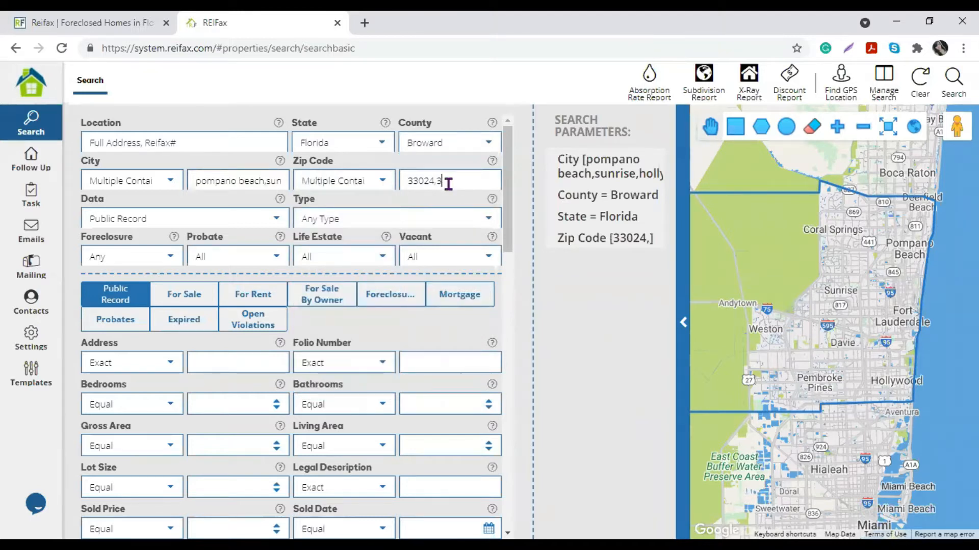
text(3313)
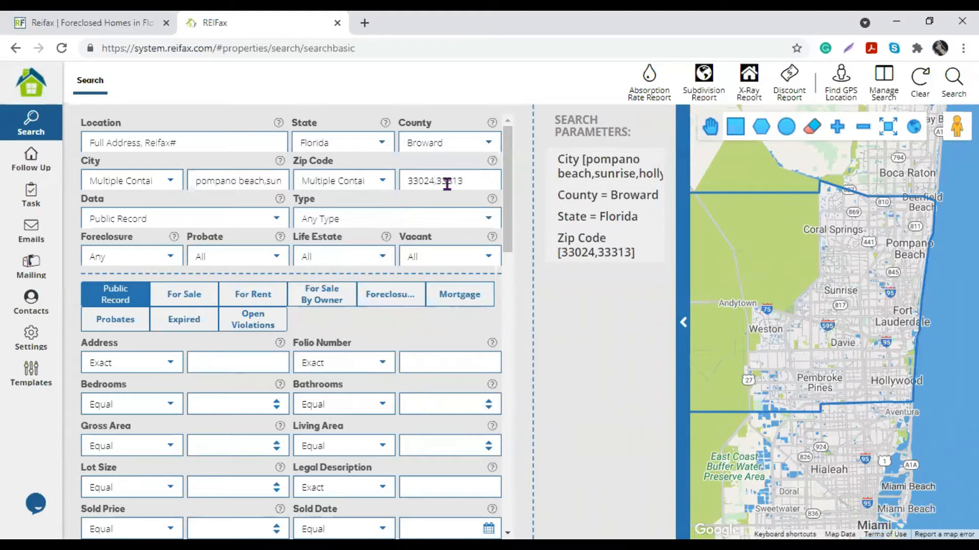
drag(440, 184, 432, 183)
click(586, 345)
Remove the city and zip code conditions from the search parameters, keeping county Broward and state Florida
mouse_move(614, 158)
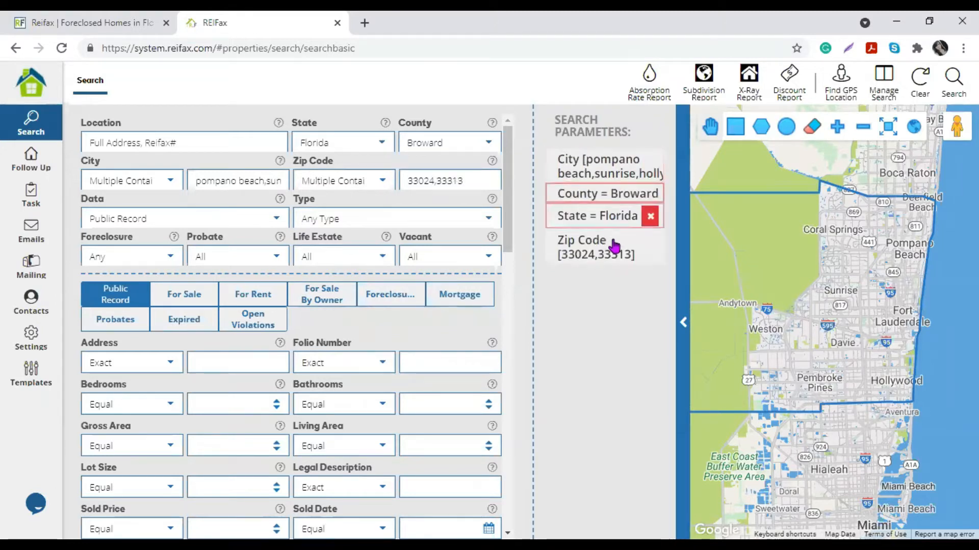
click(654, 163)
click(654, 218)
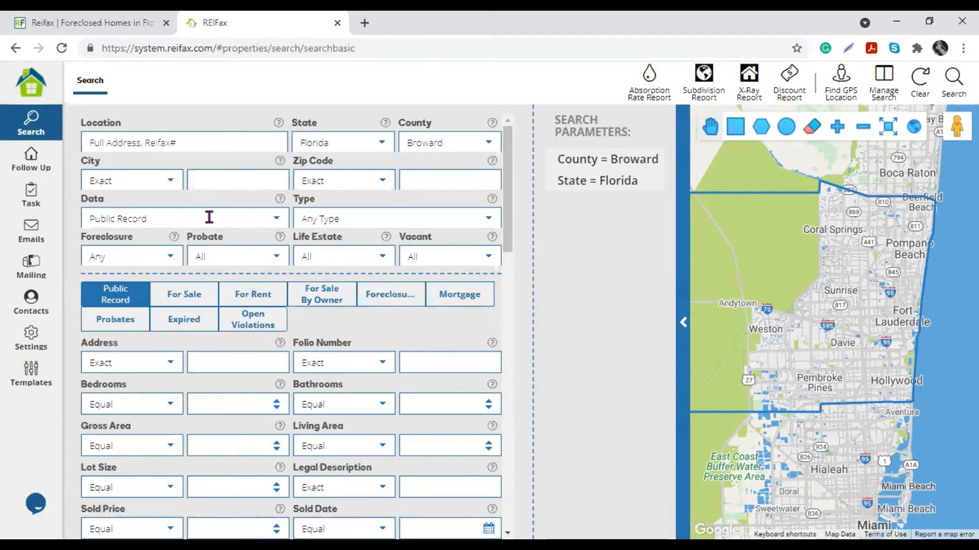
Review the available Data options and browse the list of Florida counties without changing either selection
click(277, 220)
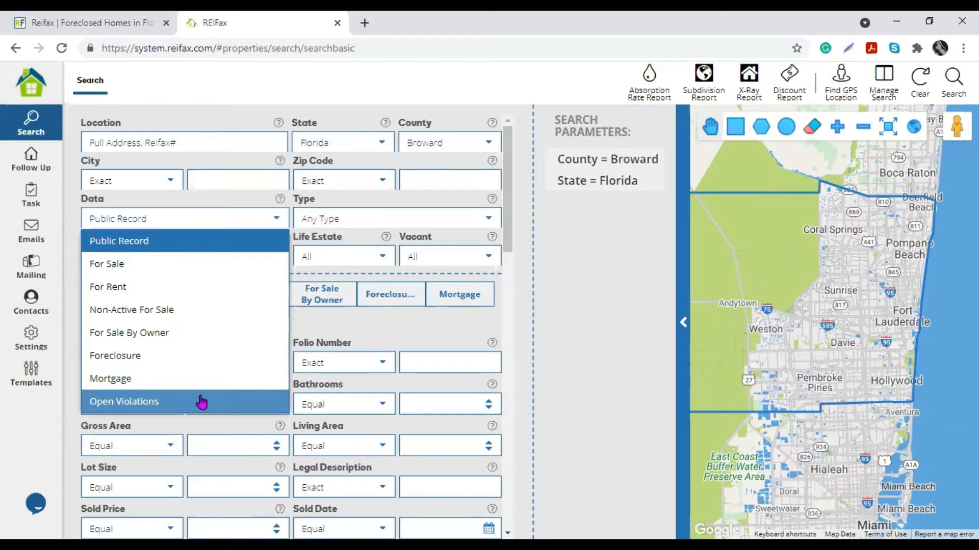
click(587, 280)
click(439, 143)
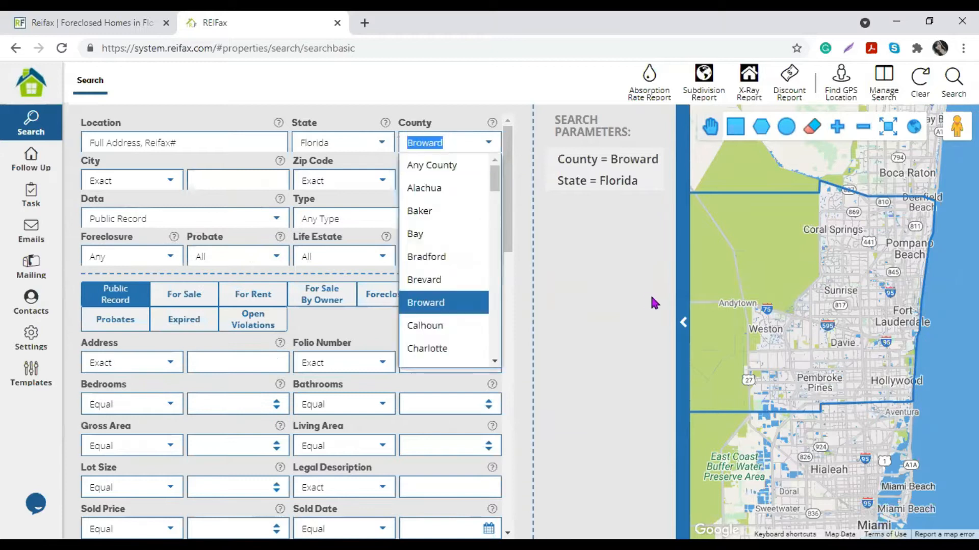
scroll(451, 262, down, 6)
scroll(451, 262, down, 6)
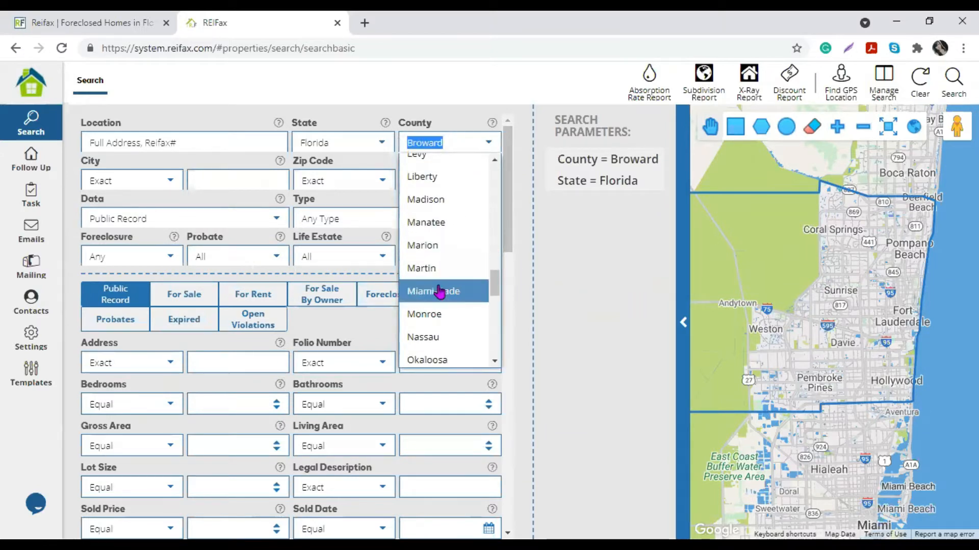
scroll(438, 288, down, 5)
scroll(439, 288, up, 3)
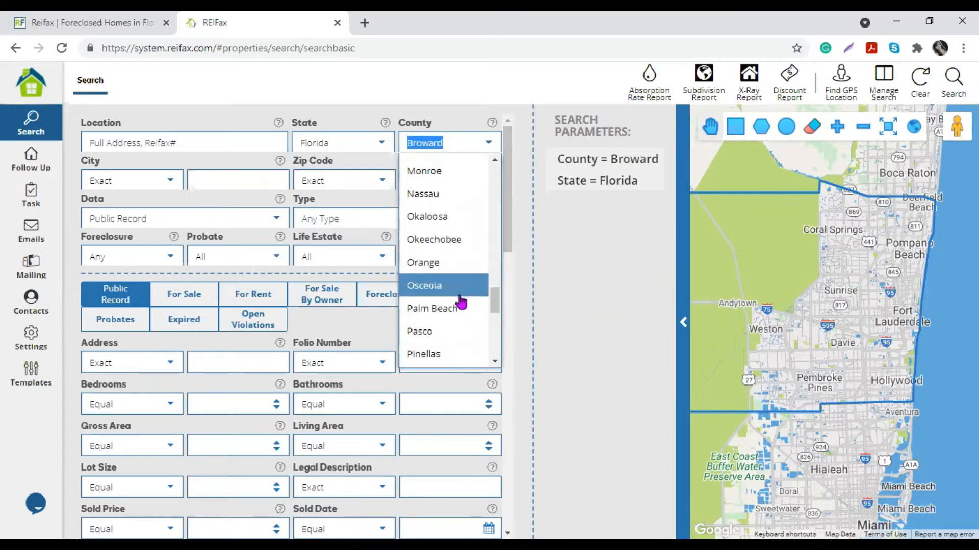
scroll(463, 275, up, 6)
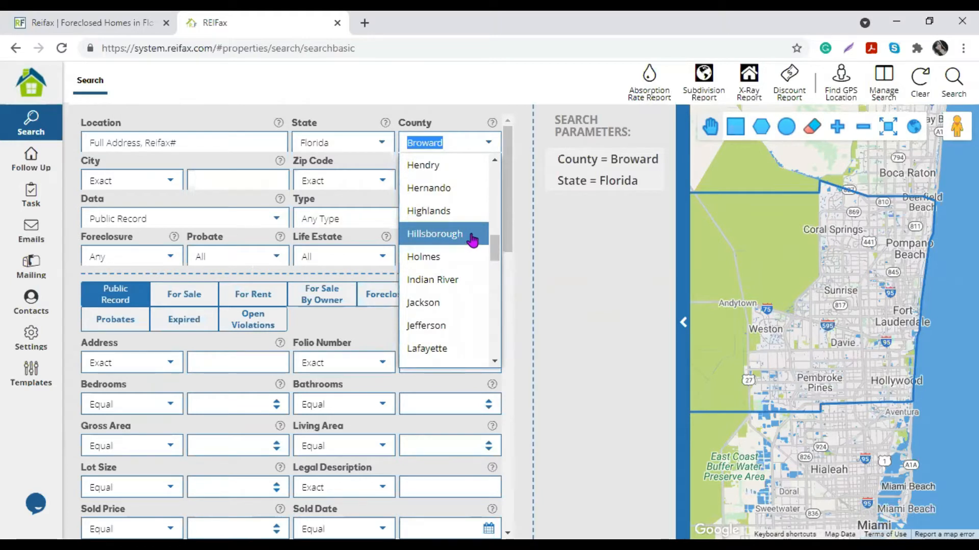
click(580, 258)
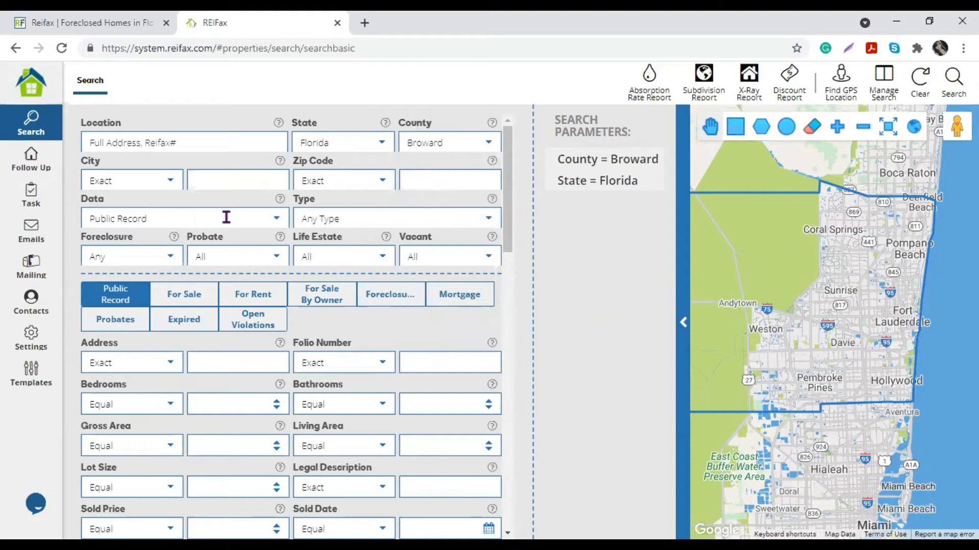
Examine the options offered for the Type, Foreclosure, Probate, Life Estate, Vacant and Data filters
click(490, 220)
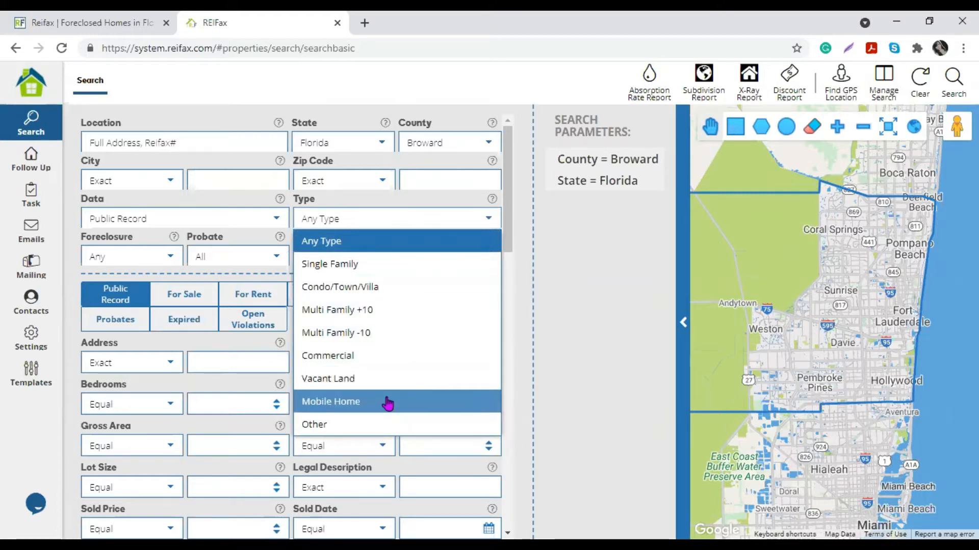
click(552, 306)
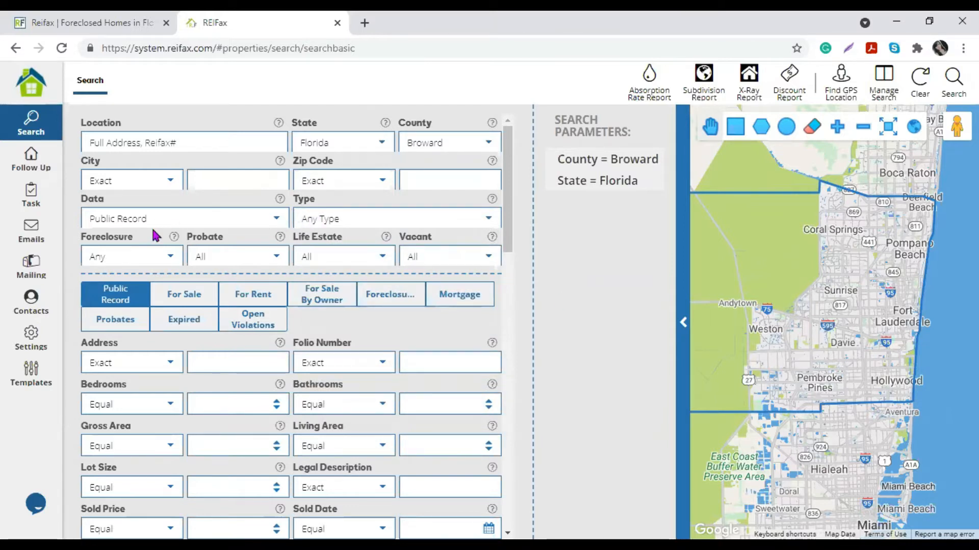
click(145, 249)
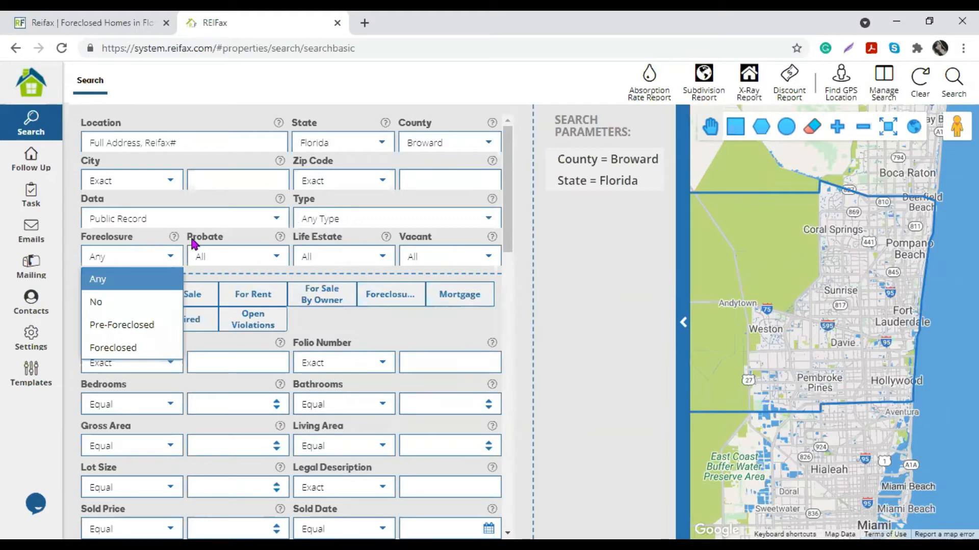
click(271, 246)
click(369, 240)
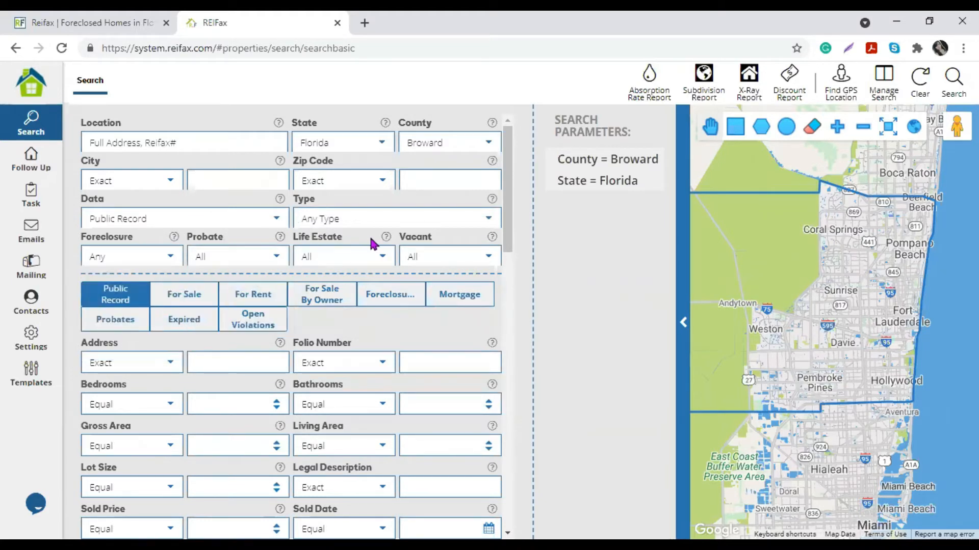
click(450, 245)
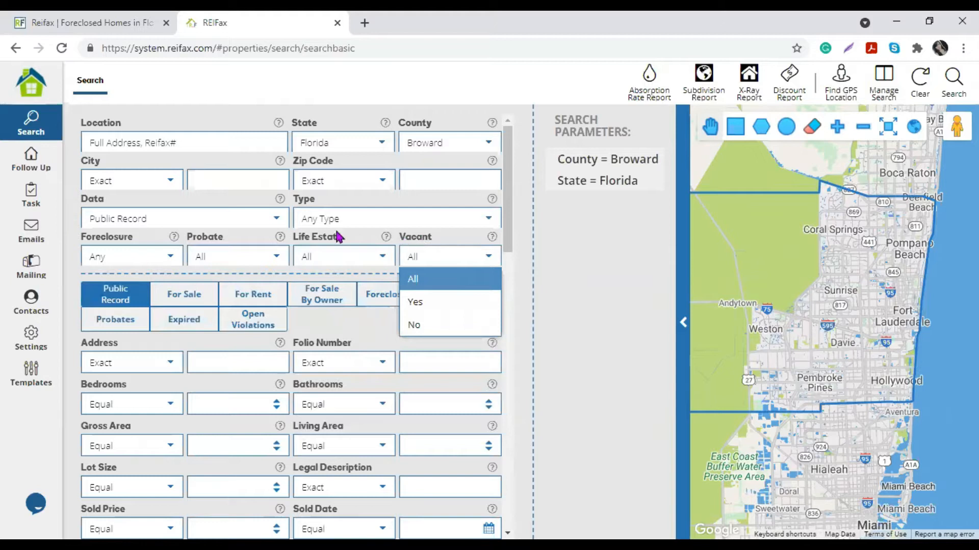
click(275, 222)
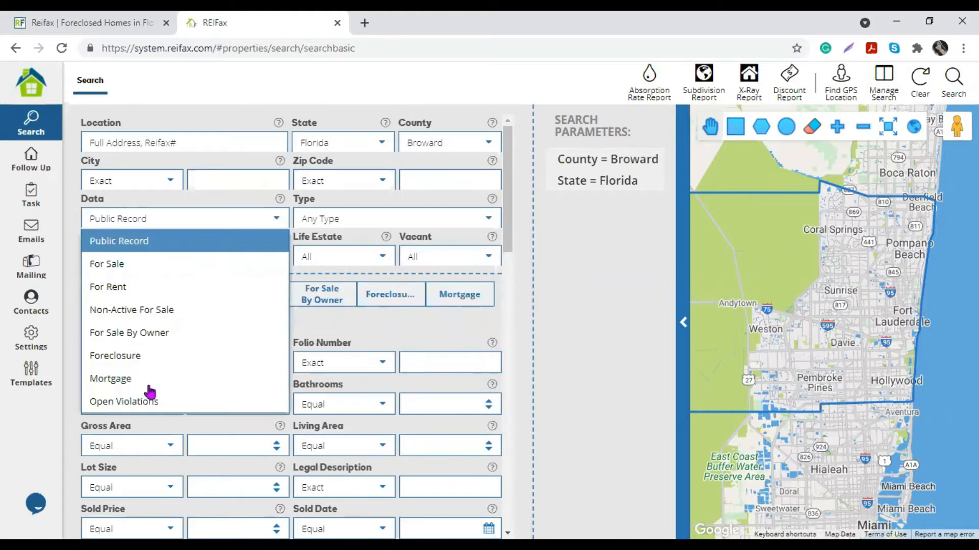
click(492, 241)
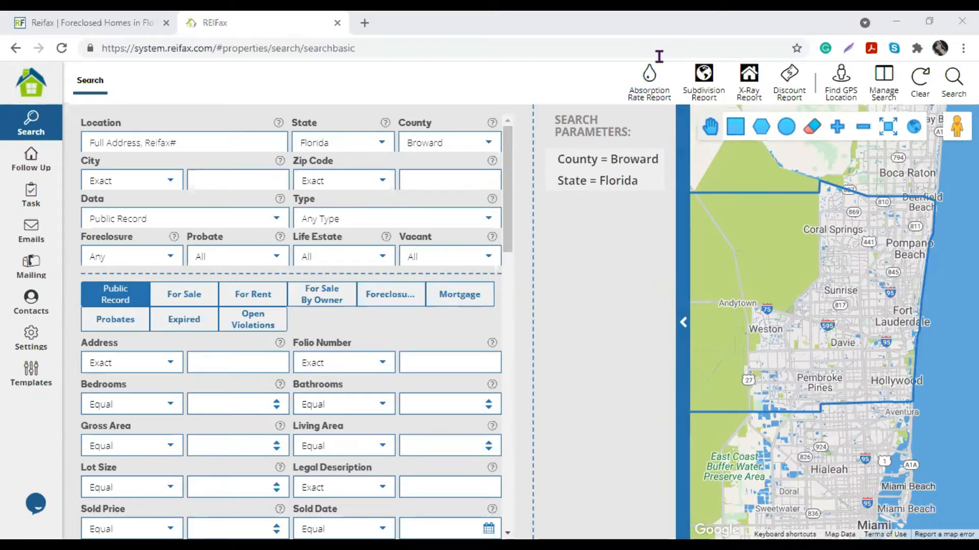
click(551, 286)
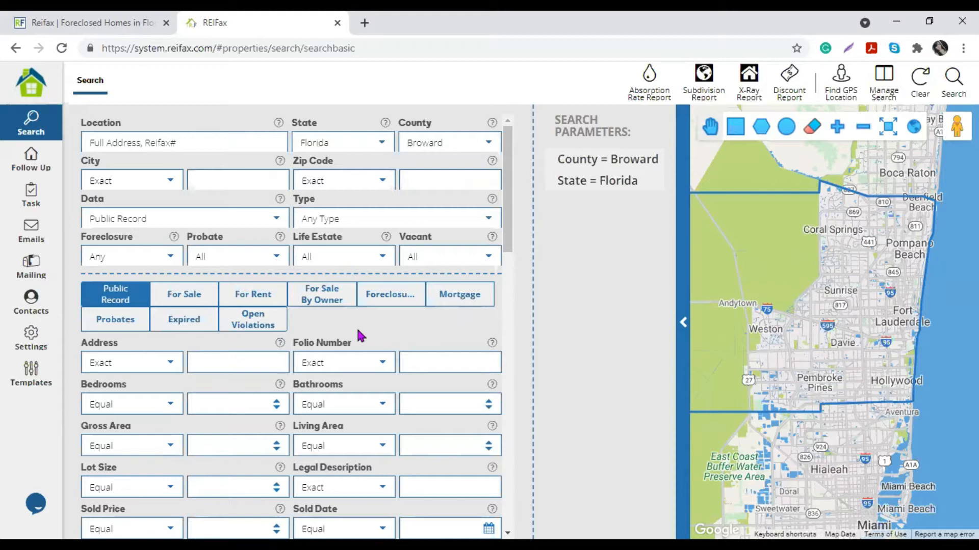
Look through the Foreclosure, For Sale By Owner, For Rent, For Sale, Probates, Expired and Open Violations filter categories
click(411, 295)
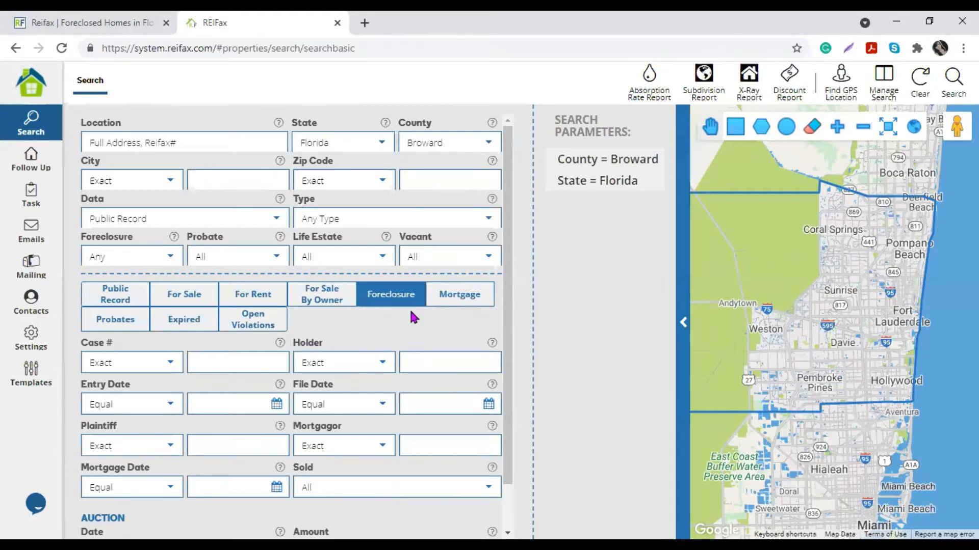
click(308, 301)
click(247, 304)
click(197, 301)
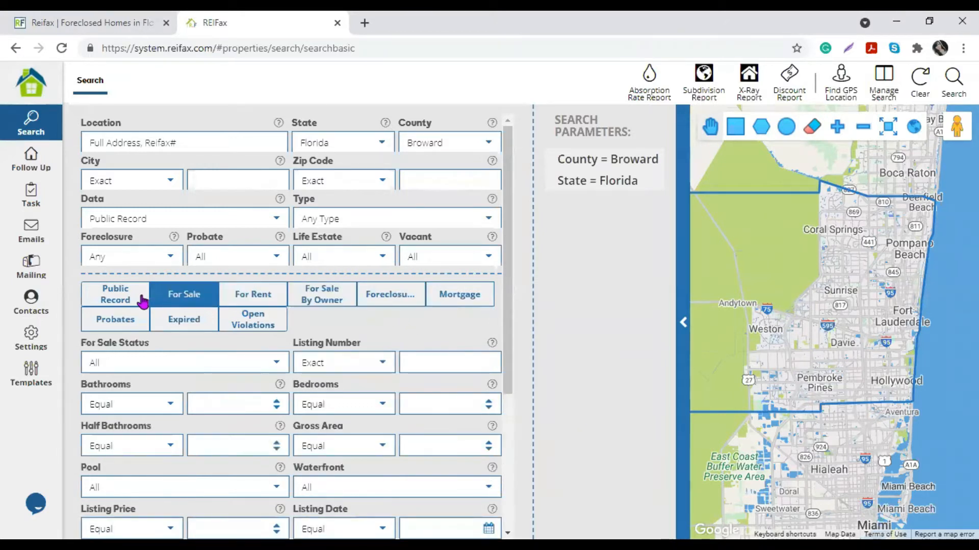
click(114, 321)
click(181, 320)
click(252, 319)
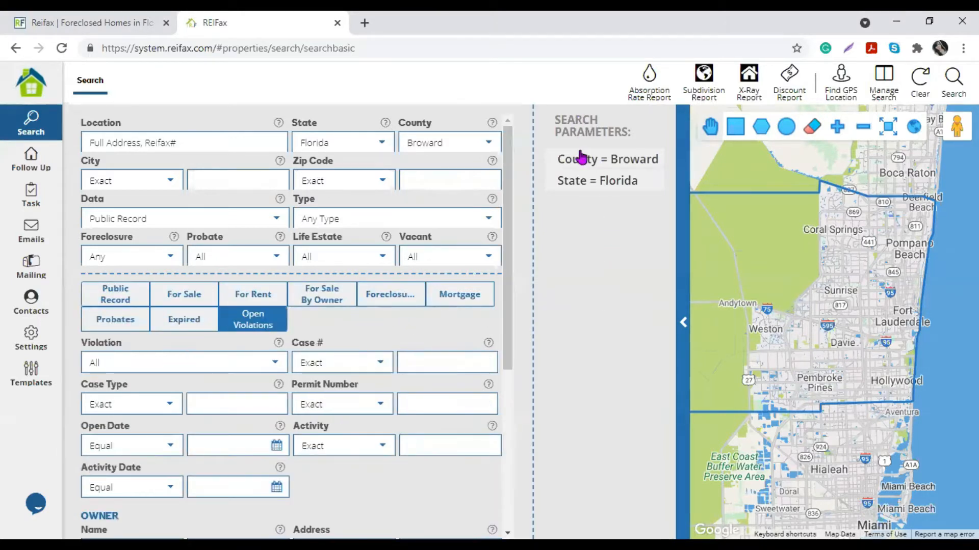
Go through the filter categories again, finishing with the Mortgage filters down to the Document fields
click(465, 294)
click(171, 319)
click(133, 304)
click(181, 298)
click(248, 300)
click(193, 297)
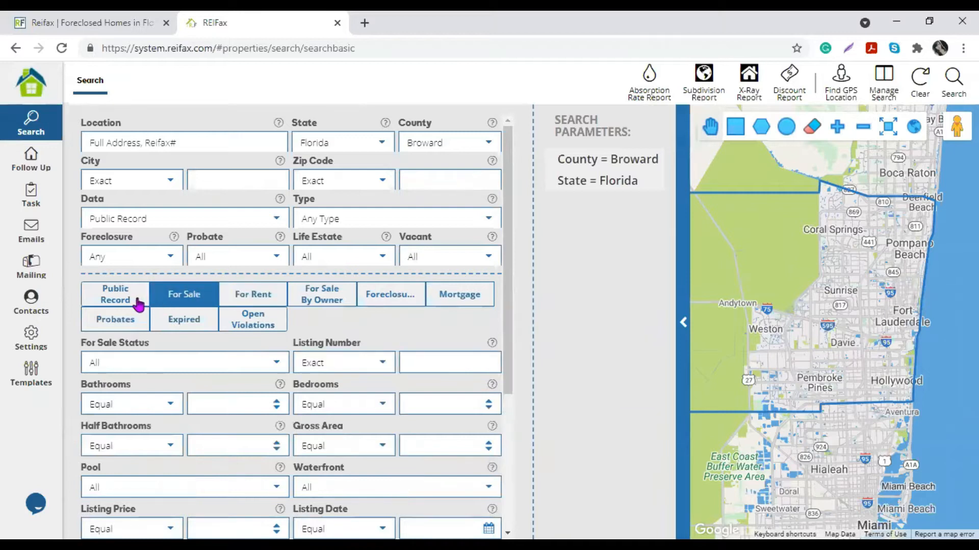
click(136, 302)
click(134, 322)
click(193, 327)
click(254, 323)
click(333, 304)
click(408, 305)
click(457, 302)
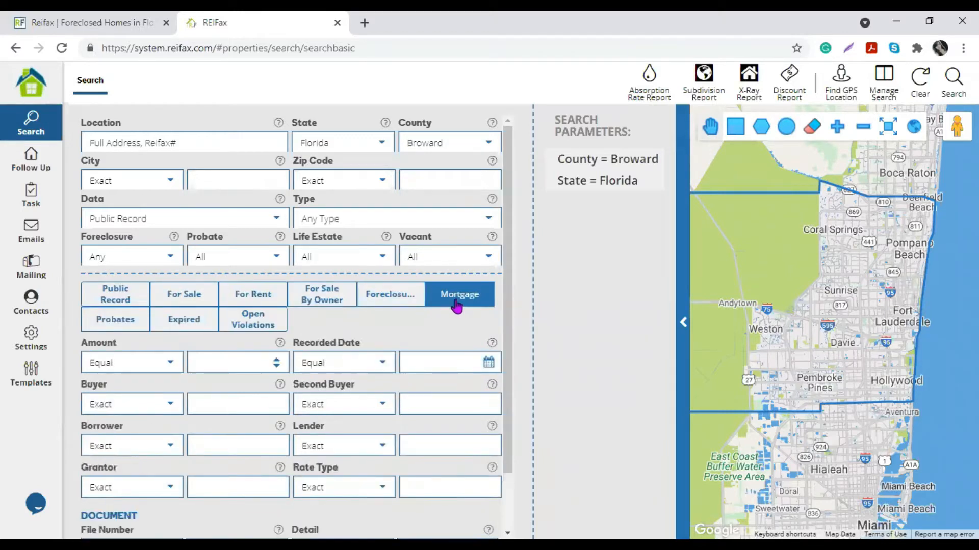
scroll(311, 385, down, 1)
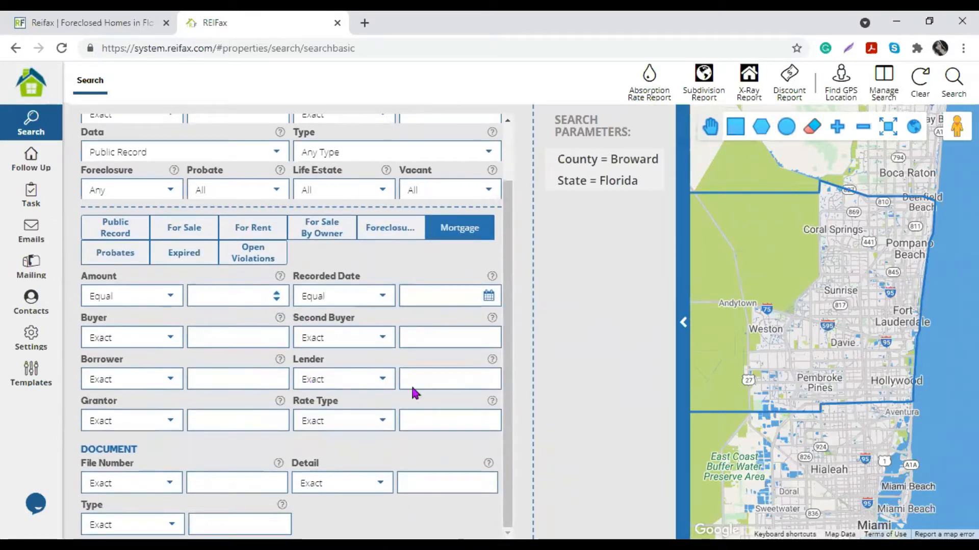
Look through the Public Record filters, including Tax Delinquent and Owner, and the For Sale filters
click(118, 234)
scroll(313, 395, down, 1)
scroll(313, 395, down, 4)
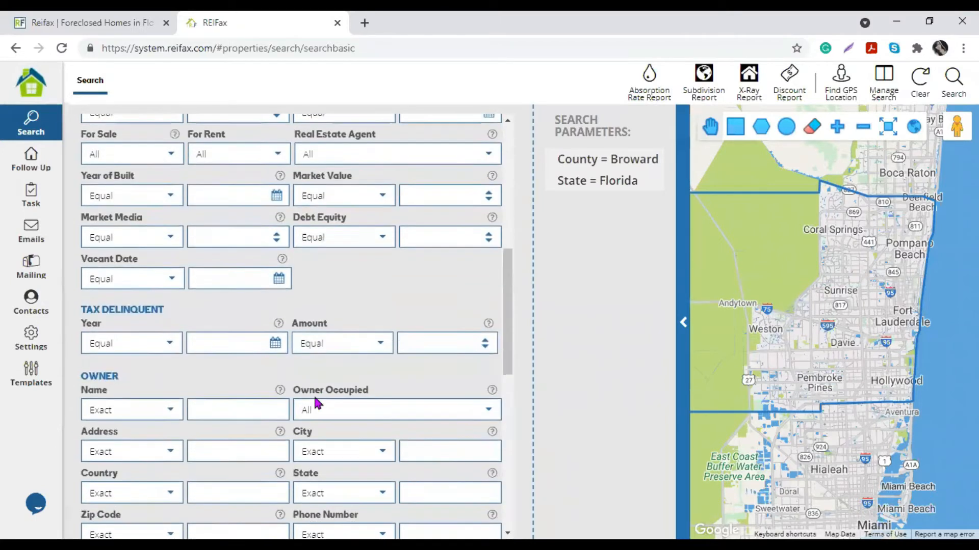
scroll(256, 255, up, 6)
click(198, 302)
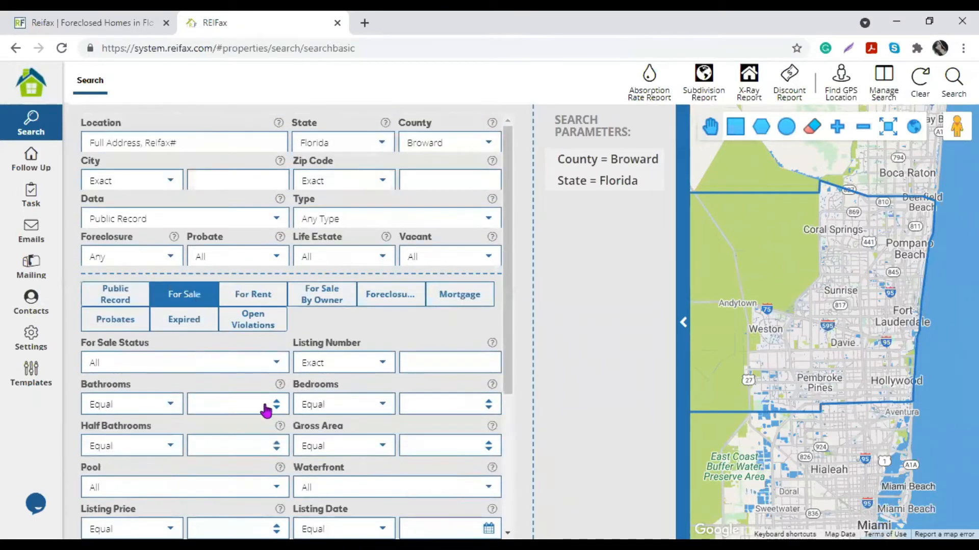
scroll(215, 239, down, 2)
scroll(255, 254, up, 2)
Examine the options of the Data, Foreclosure, Probate, Life Estate and Vacant filters without changing any selection
click(278, 218)
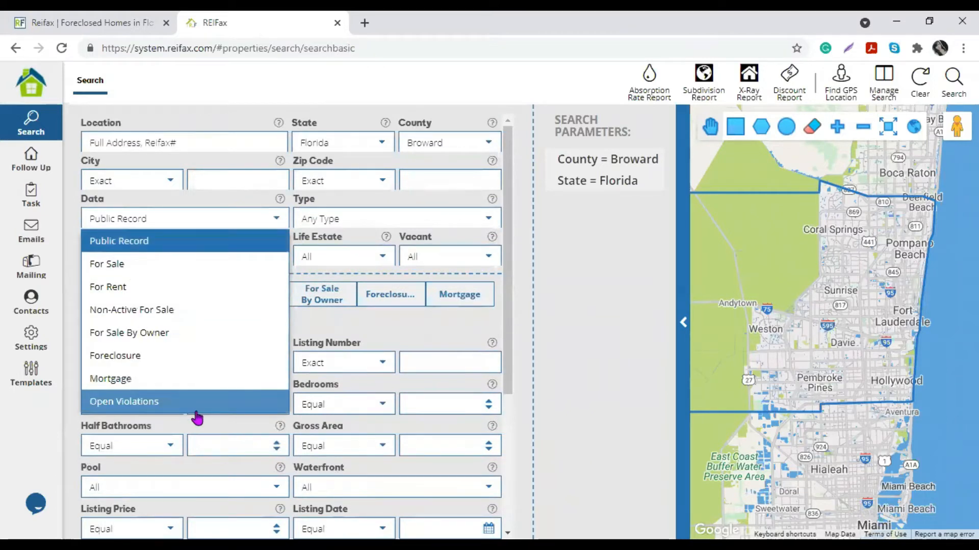
click(419, 340)
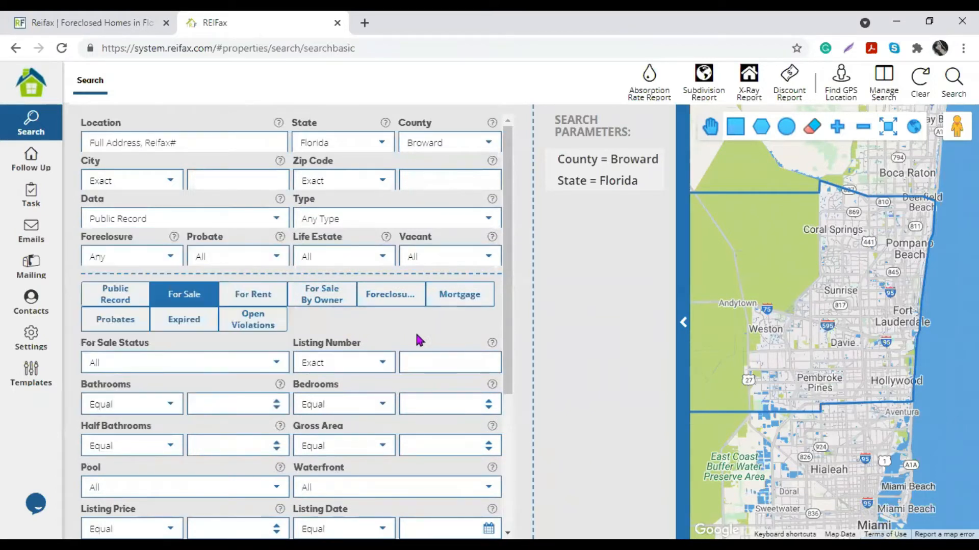
click(382, 257)
click(491, 262)
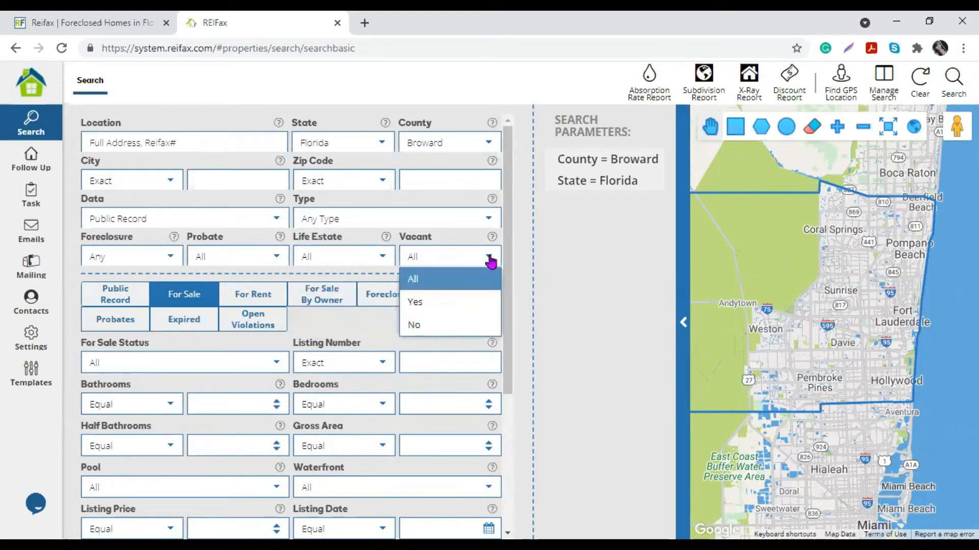
click(278, 261)
click(168, 261)
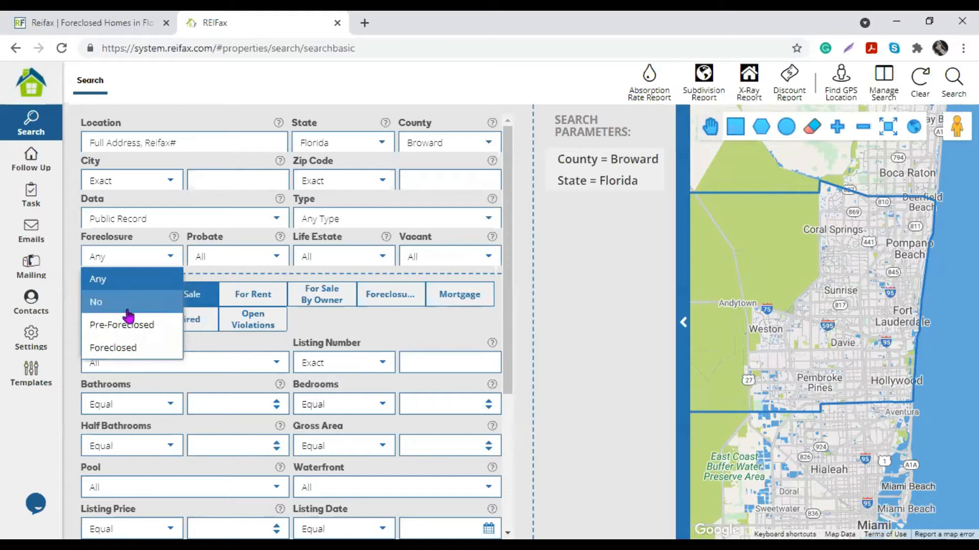
click(274, 257)
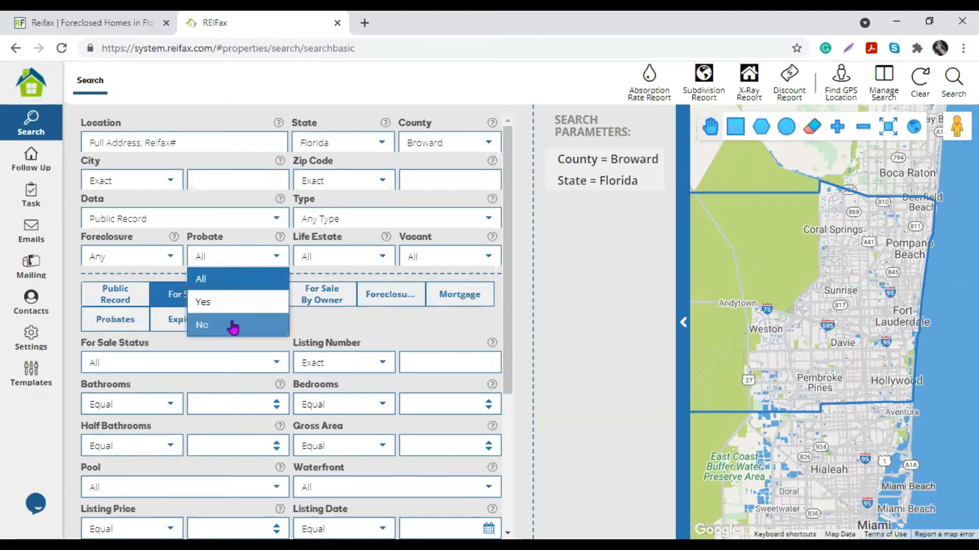
click(383, 259)
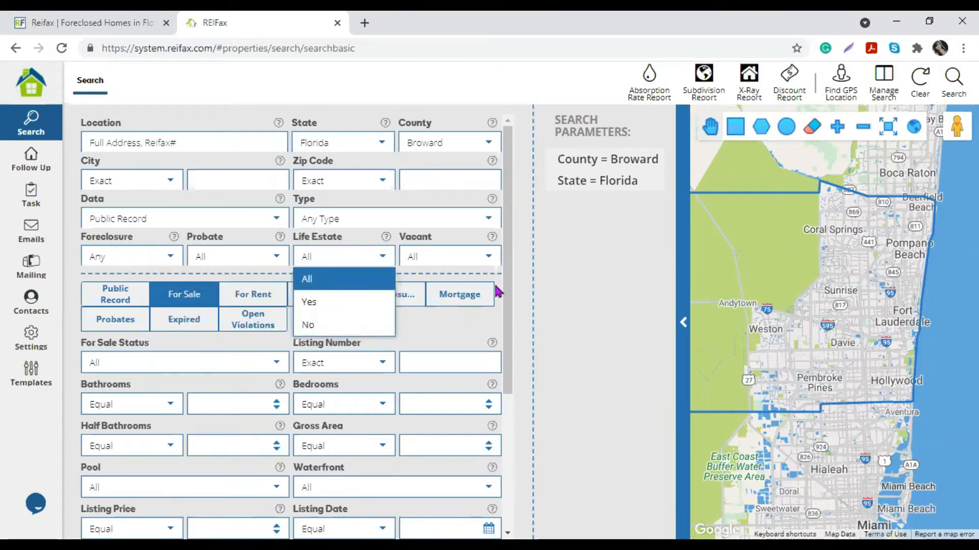
click(483, 258)
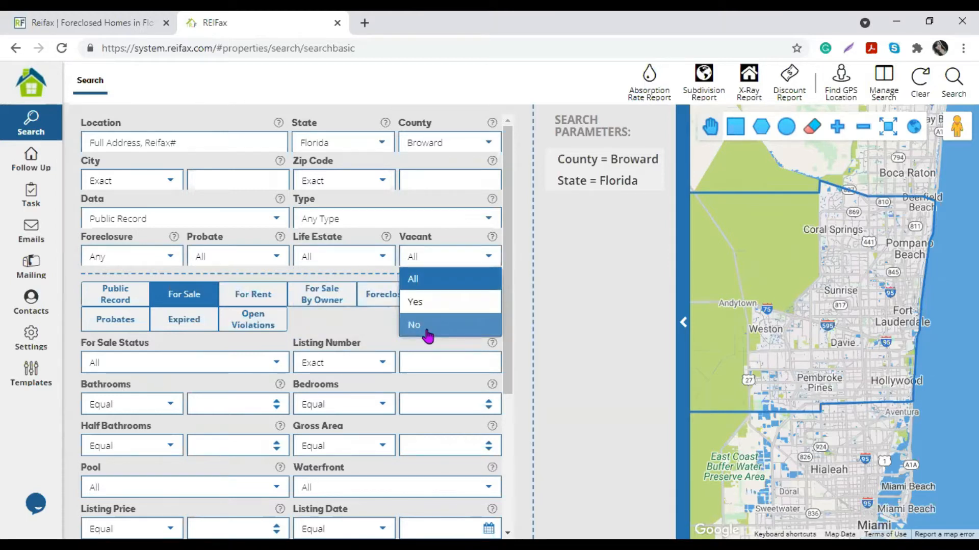
click(560, 278)
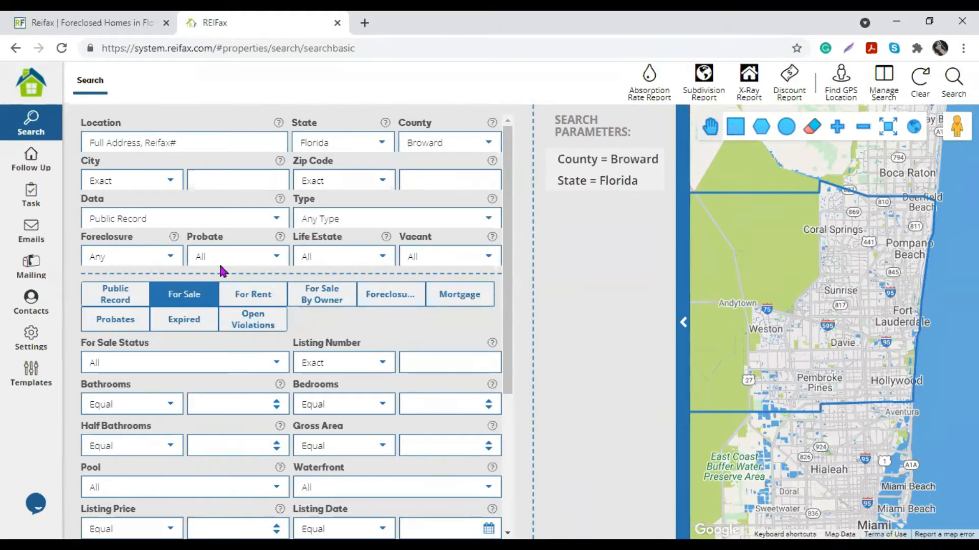
Look through the For Rent, For Sale By Owner, Foreclosure, Mortgage, Expired, Open Violations and Probates filter categories, finishing on Public Record
click(108, 302)
click(277, 304)
click(331, 304)
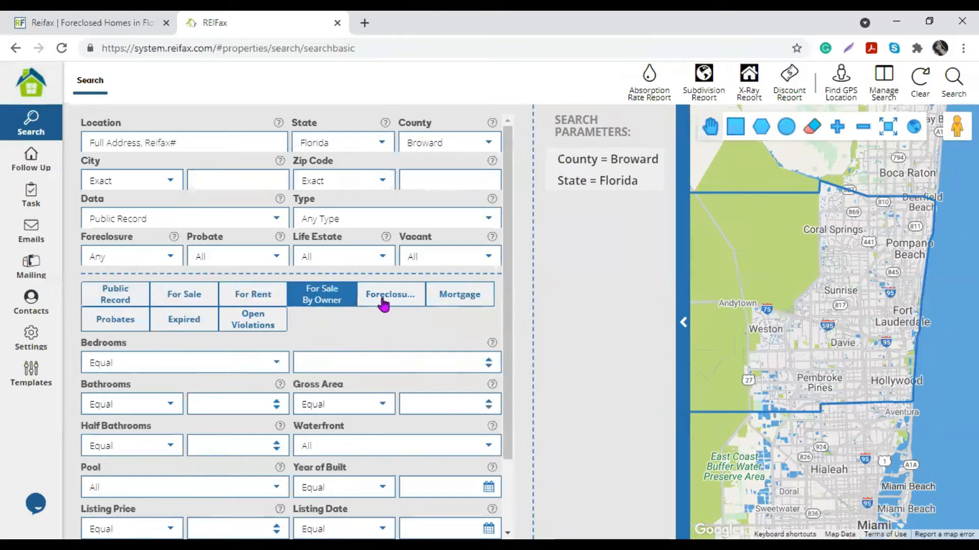
click(390, 303)
click(449, 302)
scroll(369, 380, down, 2)
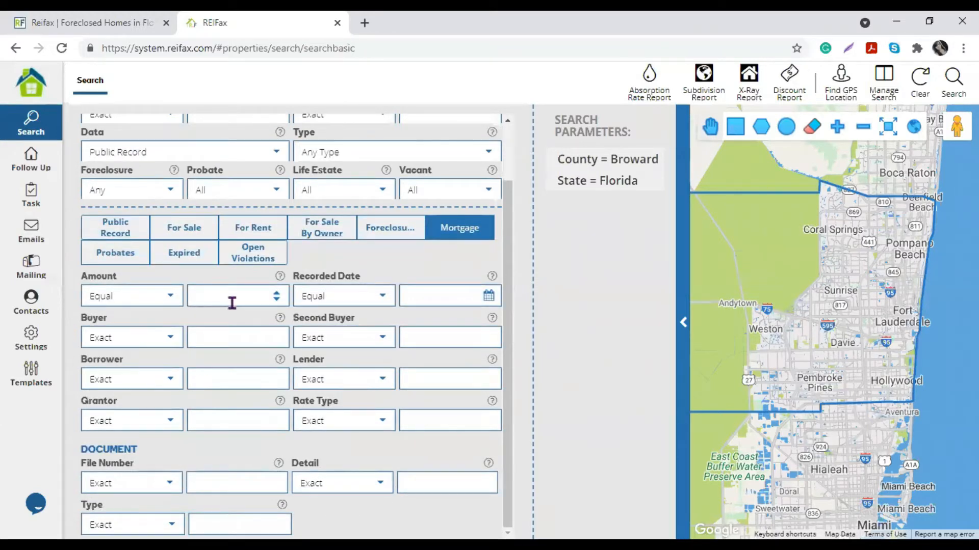
click(201, 254)
click(264, 334)
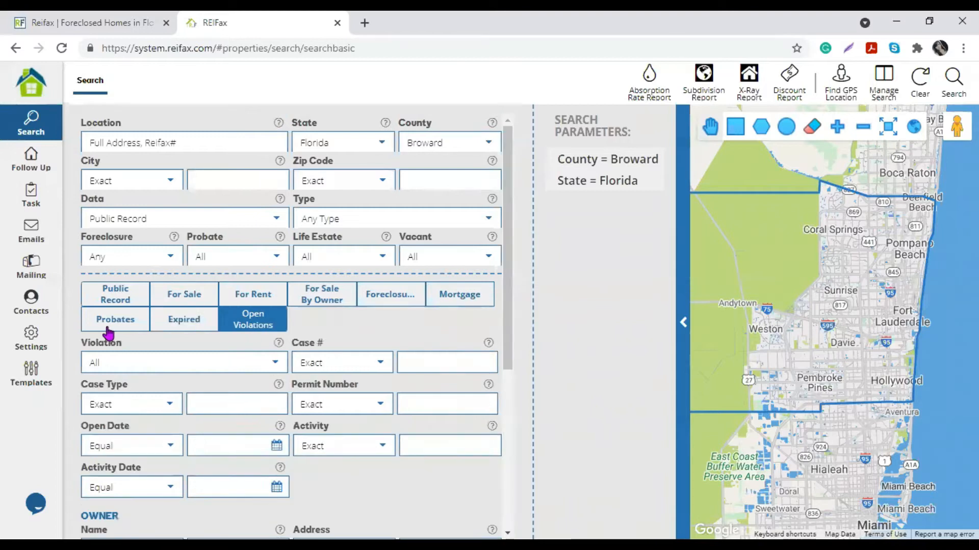
click(109, 321)
scroll(190, 430, down, 4)
scroll(193, 431, up, 4)
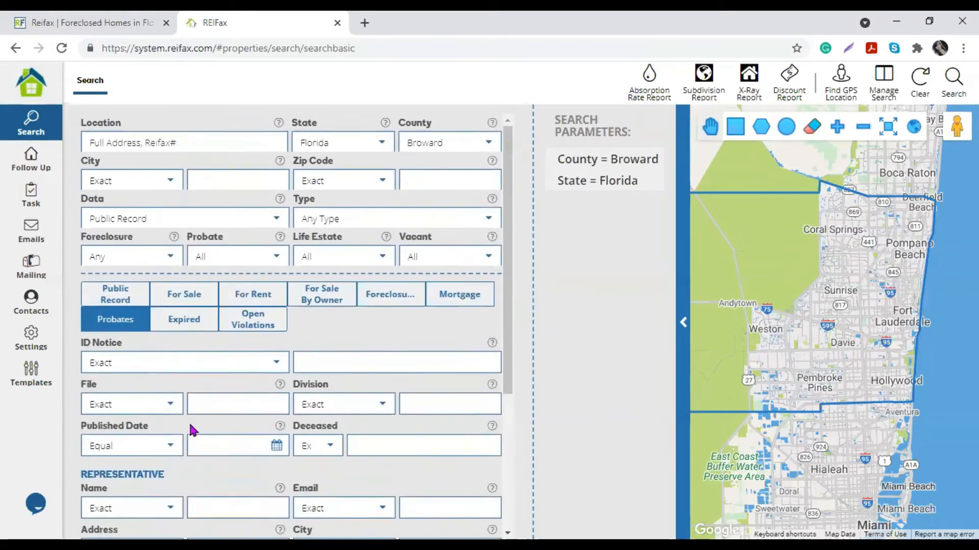
click(121, 298)
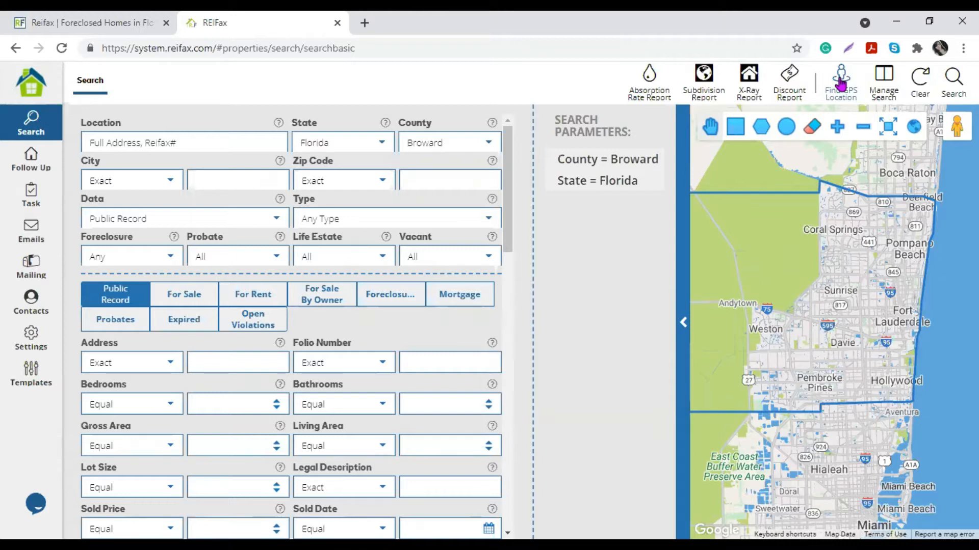
Check the site's connection and permission information in the browser, and close it again
click(90, 49)
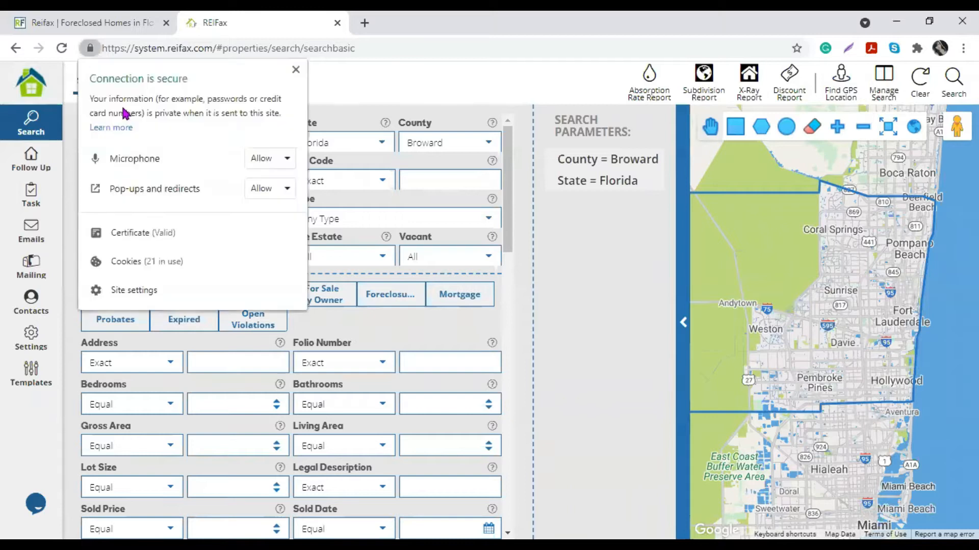
click(296, 69)
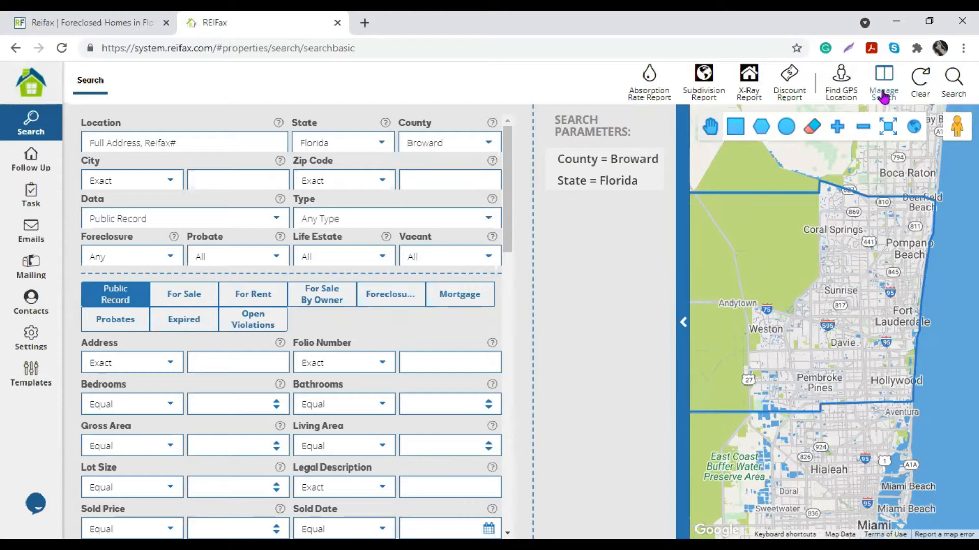
Open the saved searches manager and browse the BREIA, MP and RFX saved searches
click(885, 97)
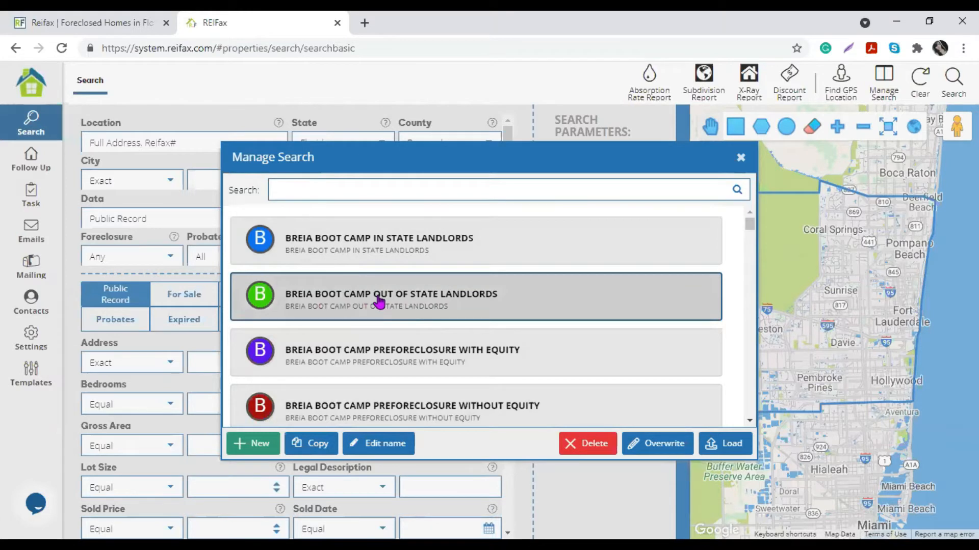
scroll(380, 302, down, 4)
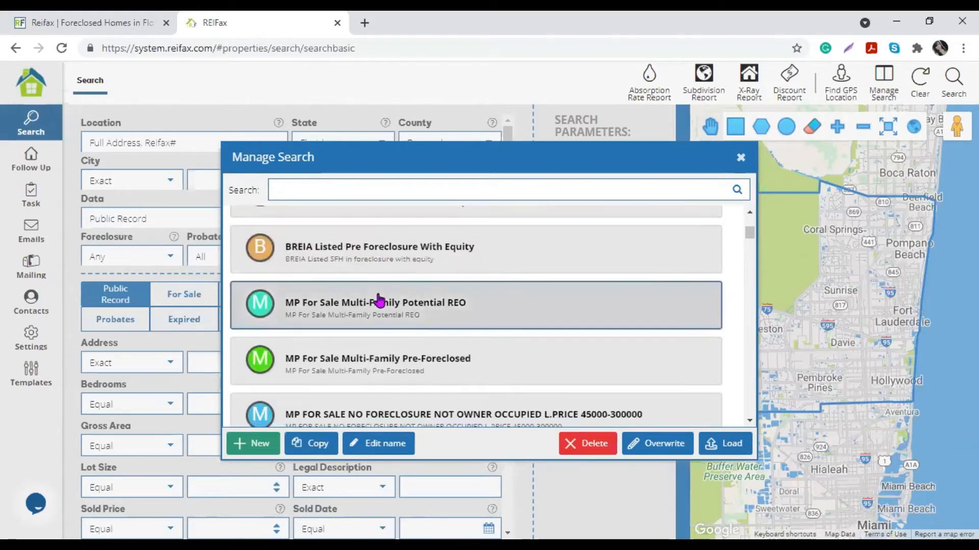
scroll(384, 303, up, 4)
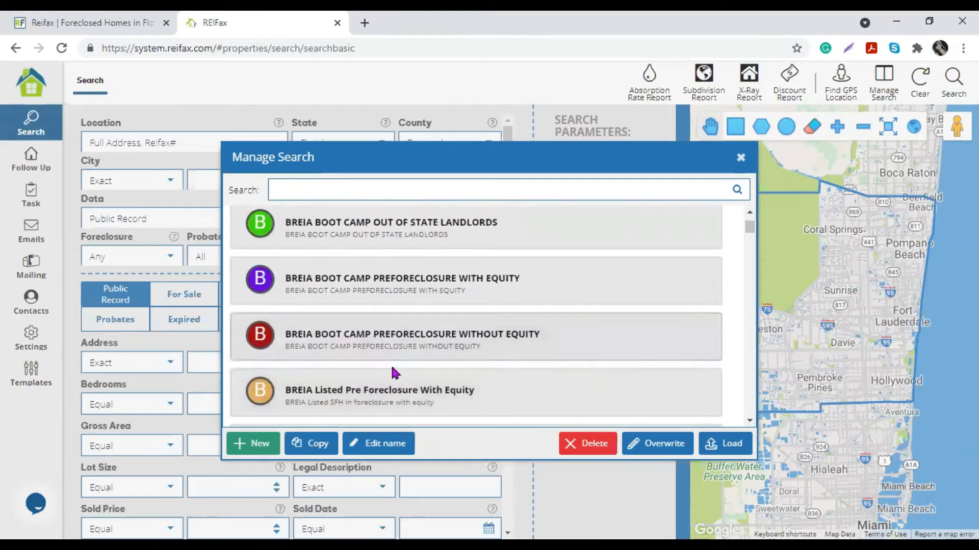
scroll(356, 367, down, 3)
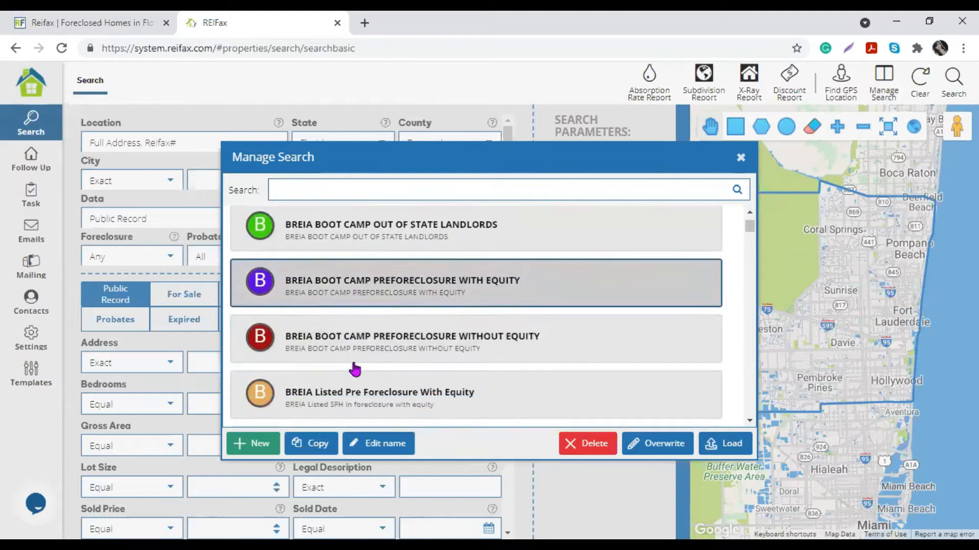
scroll(355, 368, down, 3)
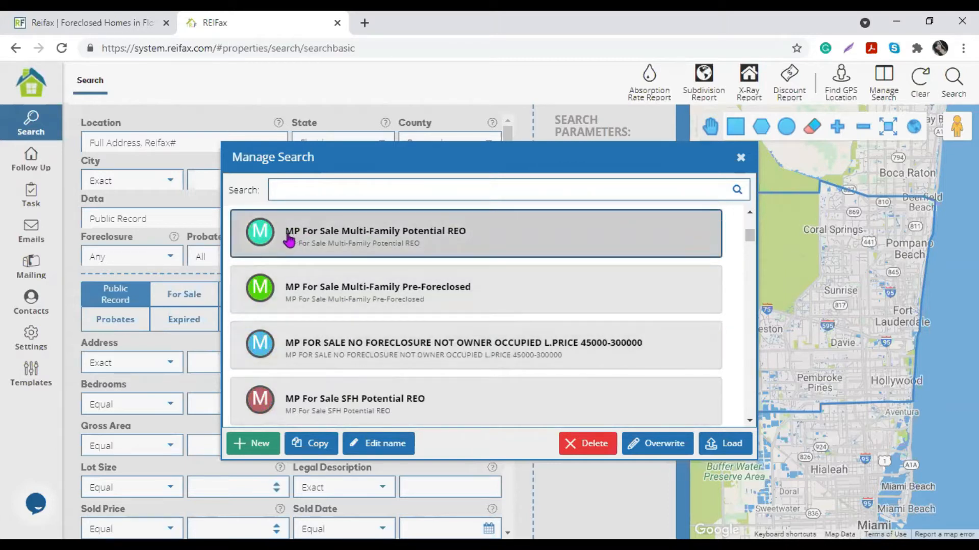
scroll(382, 252, down, 8)
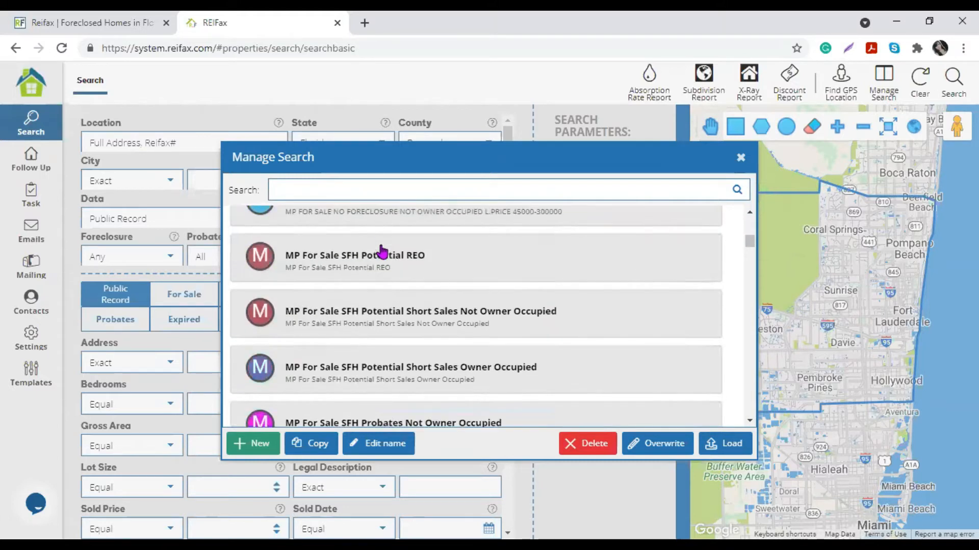
scroll(381, 252, down, 1)
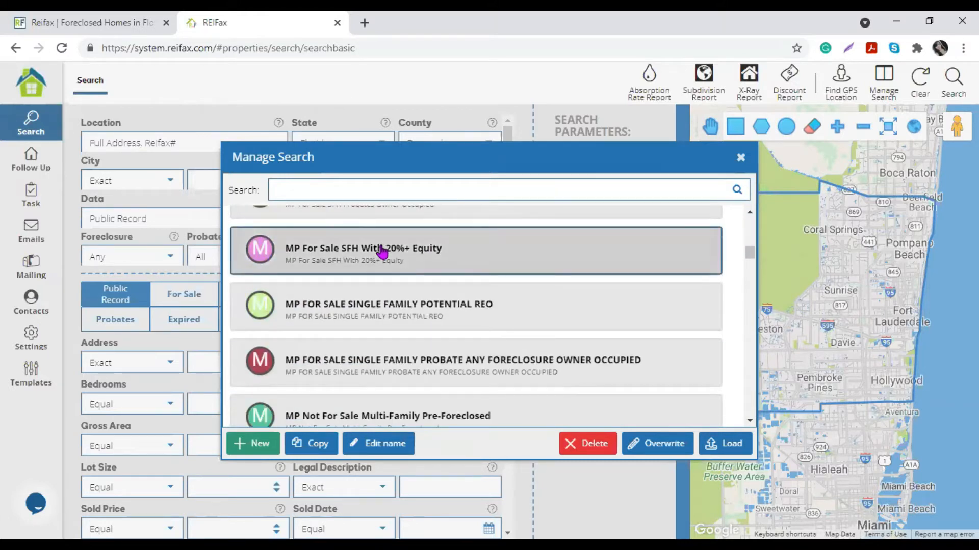
scroll(381, 252, down, 12)
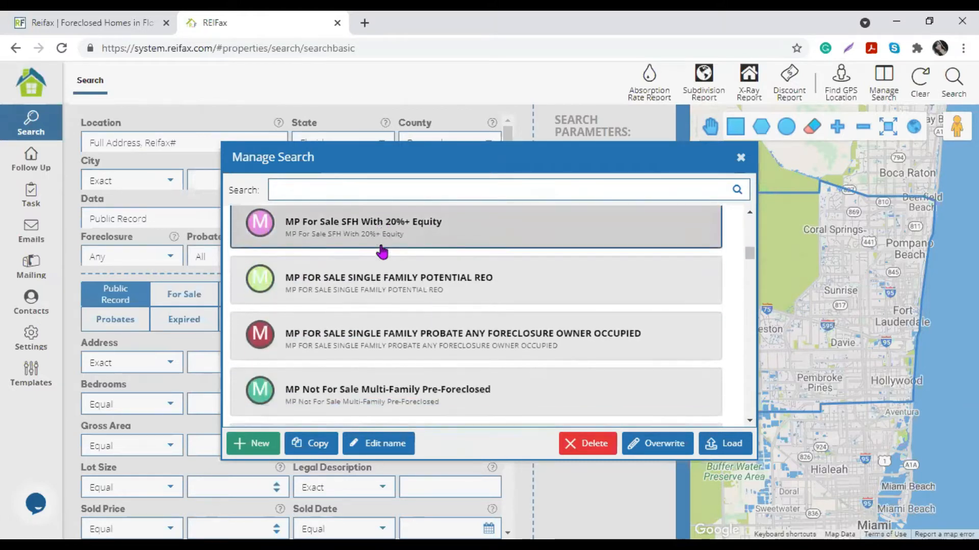
click(380, 253)
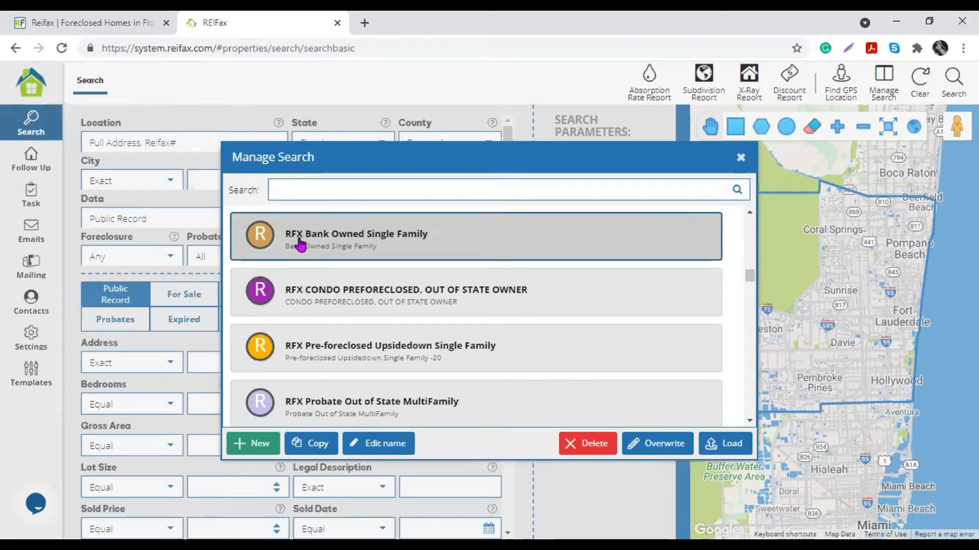
scroll(405, 285, down, 6)
scroll(405, 286, up, 10)
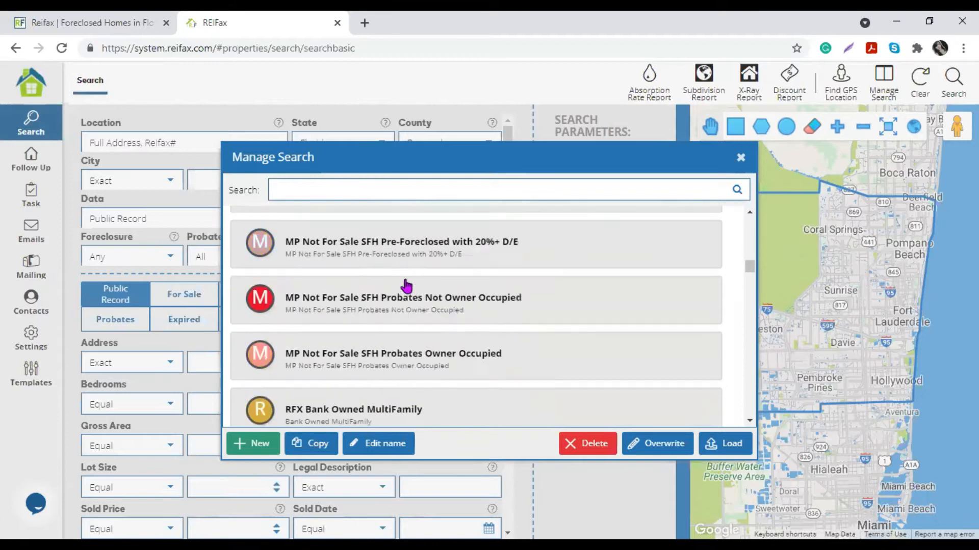
scroll(407, 287, up, 3)
click(577, 319)
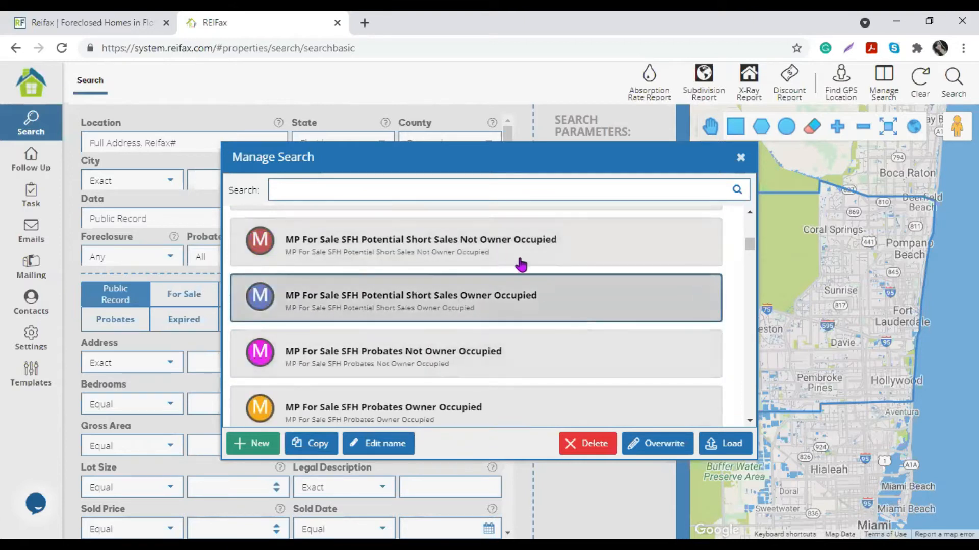
Filter the saved searches by the keyword "tired"
click(341, 188)
click(693, 245)
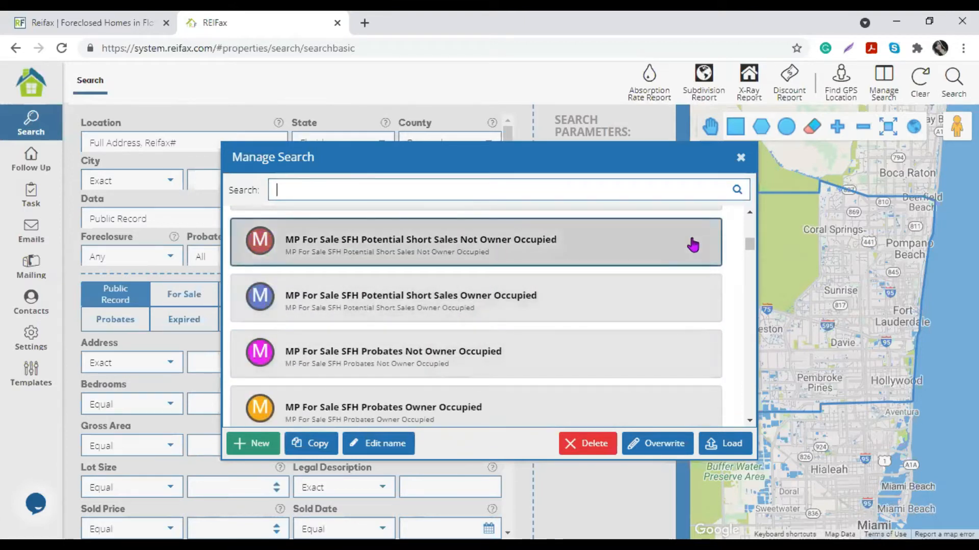
text(tired)
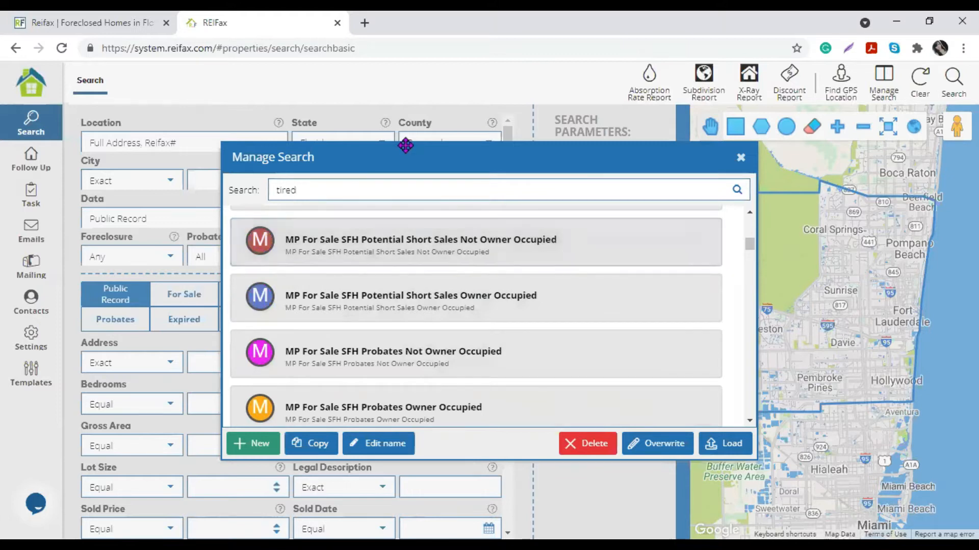
double_click(296, 189)
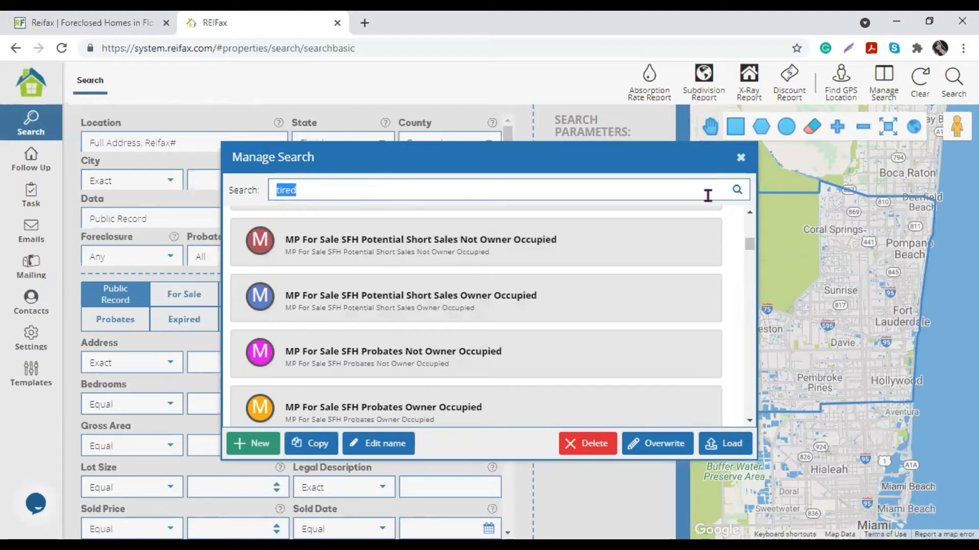
click(735, 192)
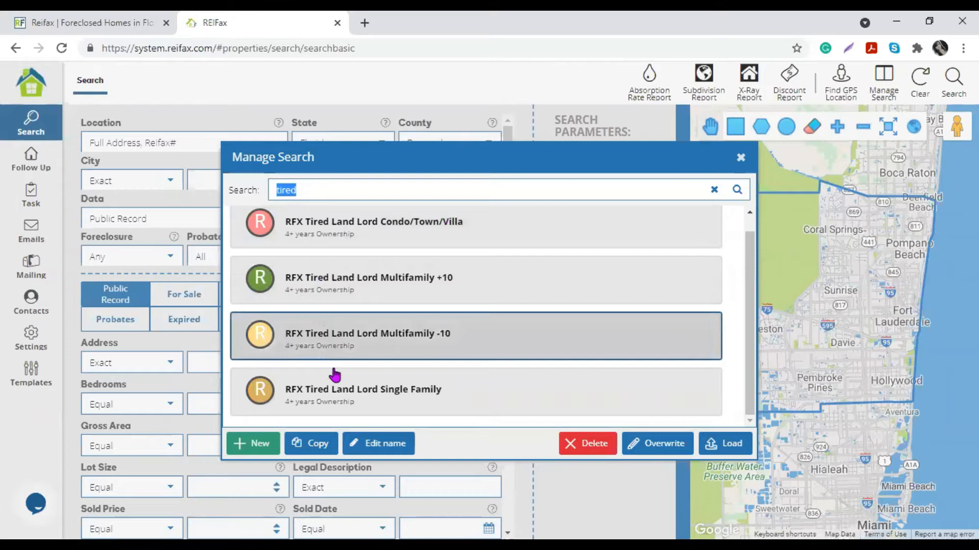
Load the saved search "RFX Tired Land Lord Single Family" from the filtered list
scroll(337, 397, up, 1)
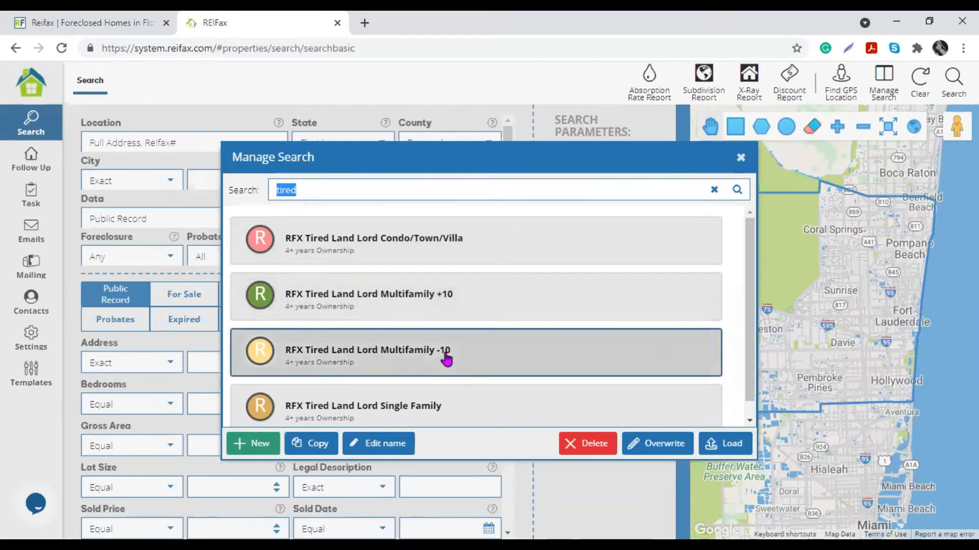
scroll(444, 361, down, 1)
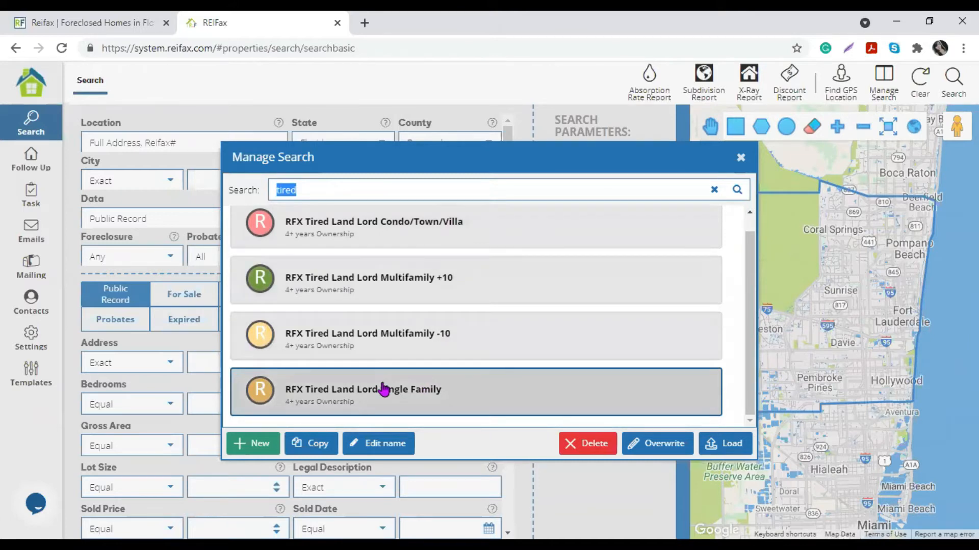
click(487, 395)
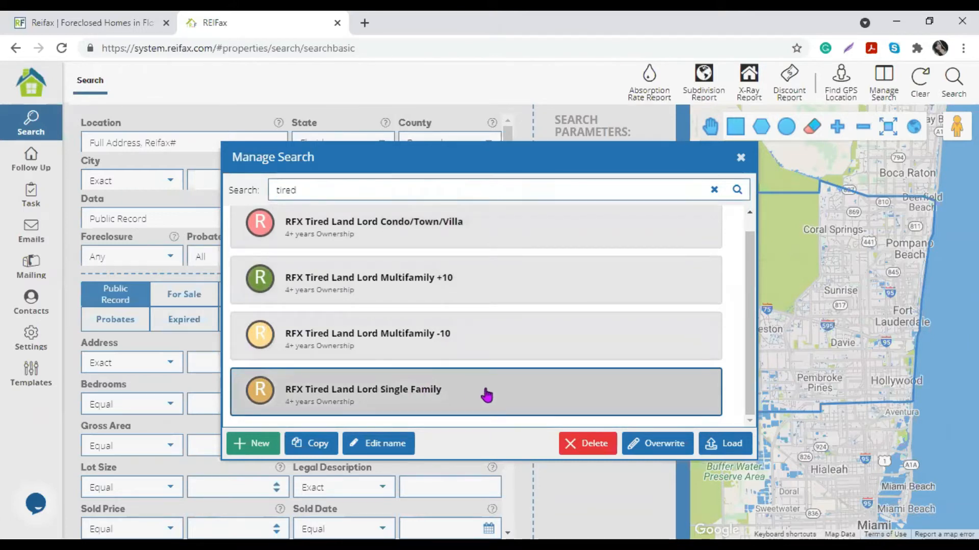
click(724, 451)
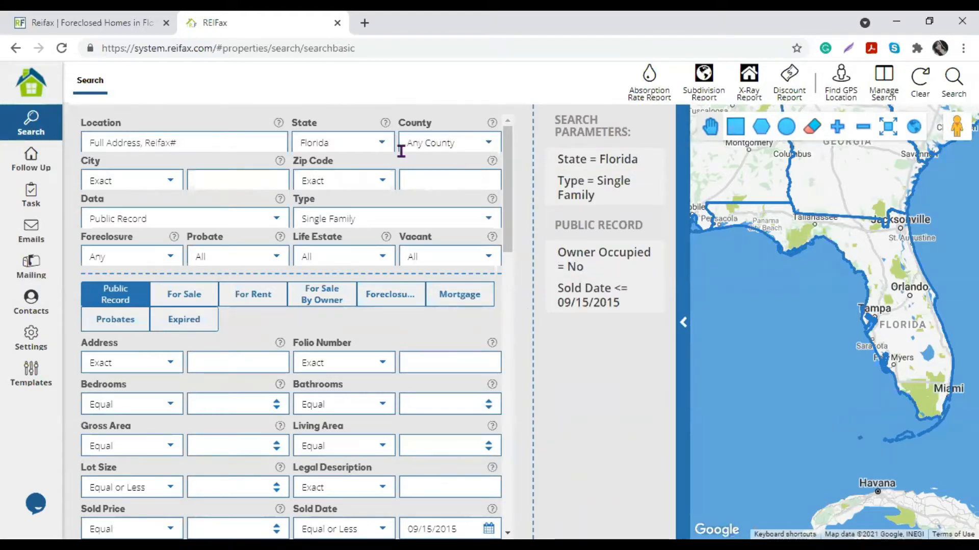
Switch the County filter through Brevard and Broward, ending on Hillsborough
click(482, 145)
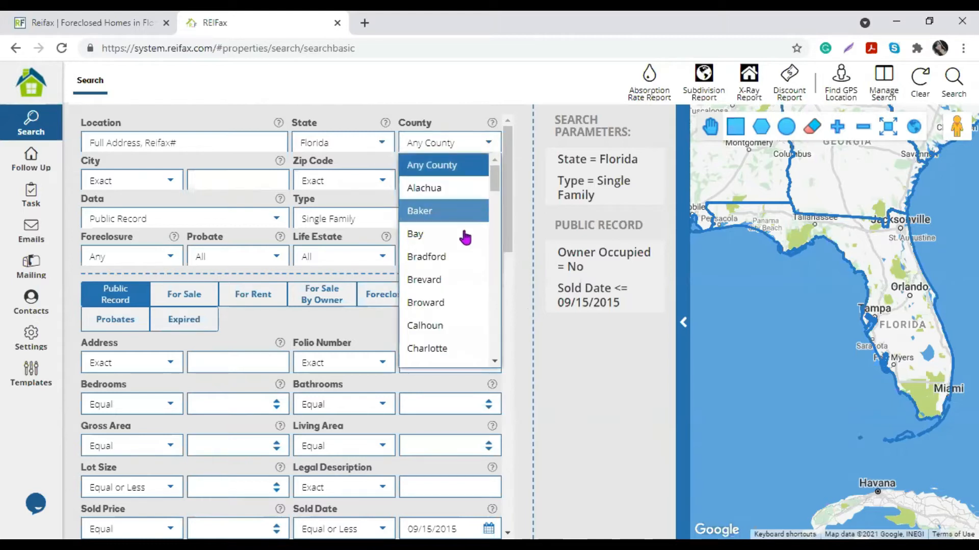
click(451, 282)
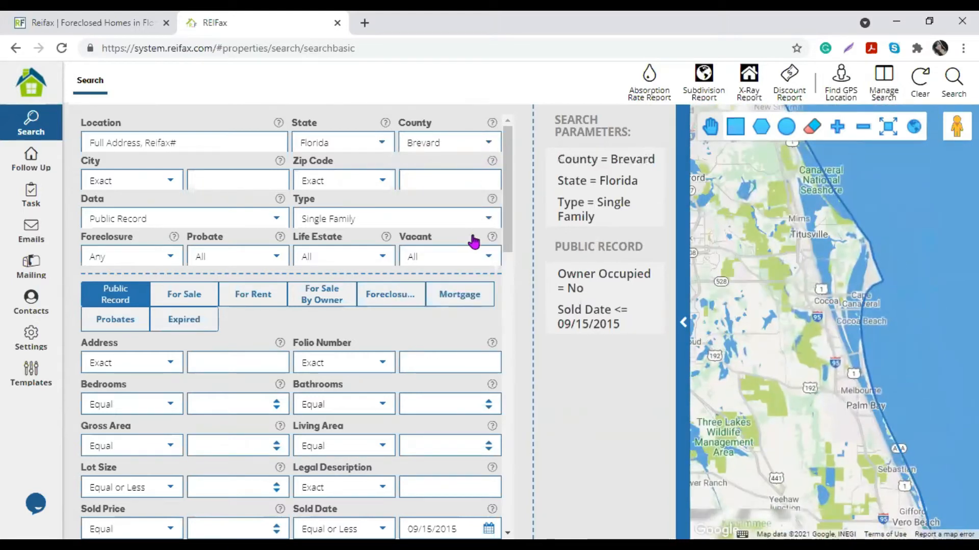
click(489, 143)
click(461, 300)
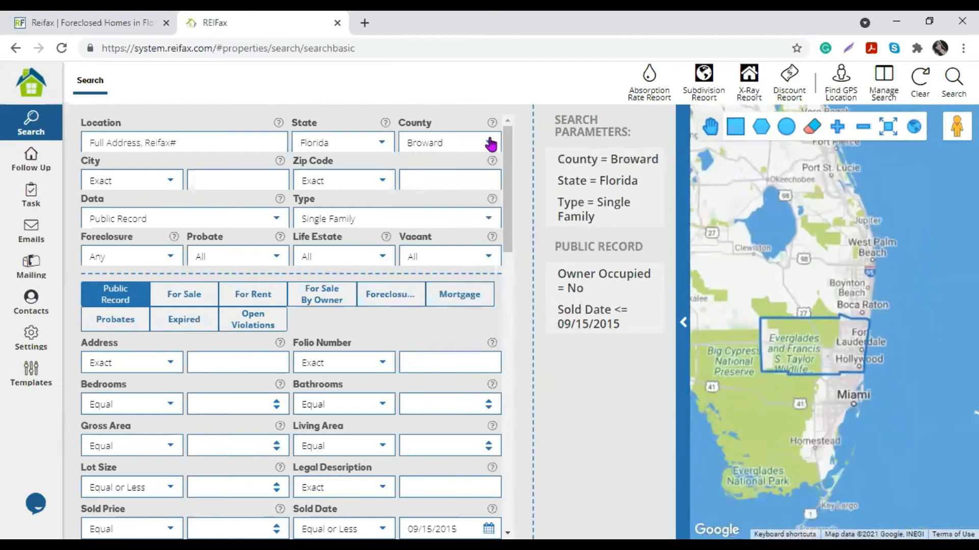
click(490, 145)
scroll(464, 212, down, 8)
click(457, 233)
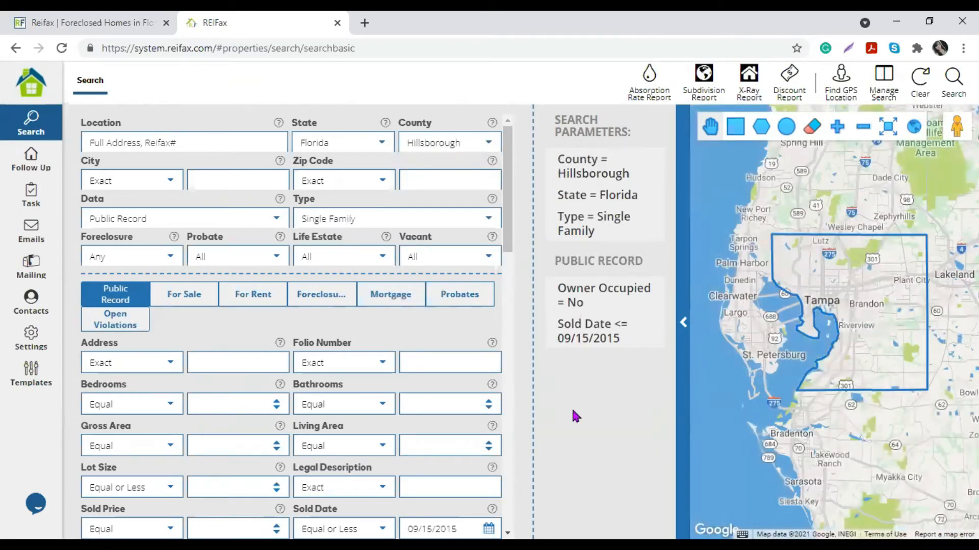
Add an open violations criterion to the search by setting Violation to Yes
scroll(201, 345, down, 5)
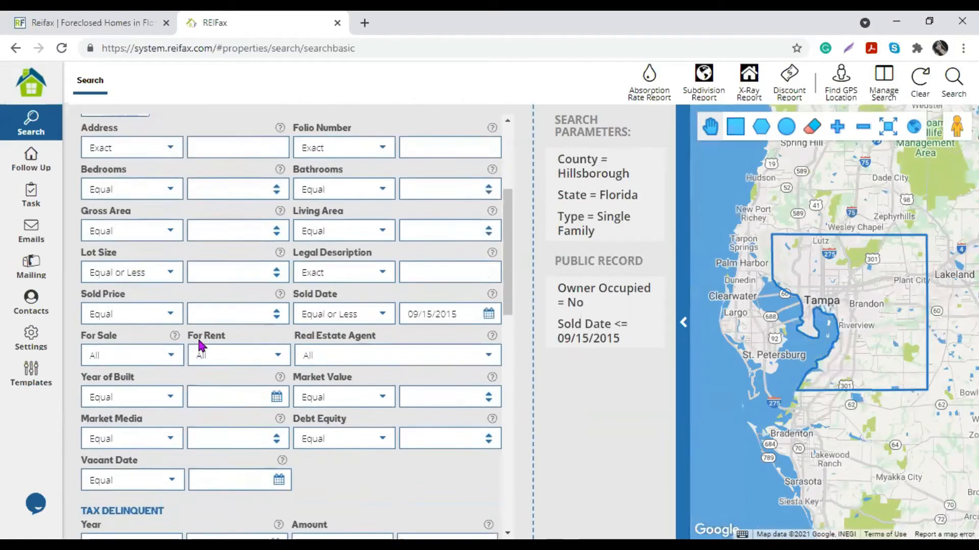
scroll(151, 315, up, 5)
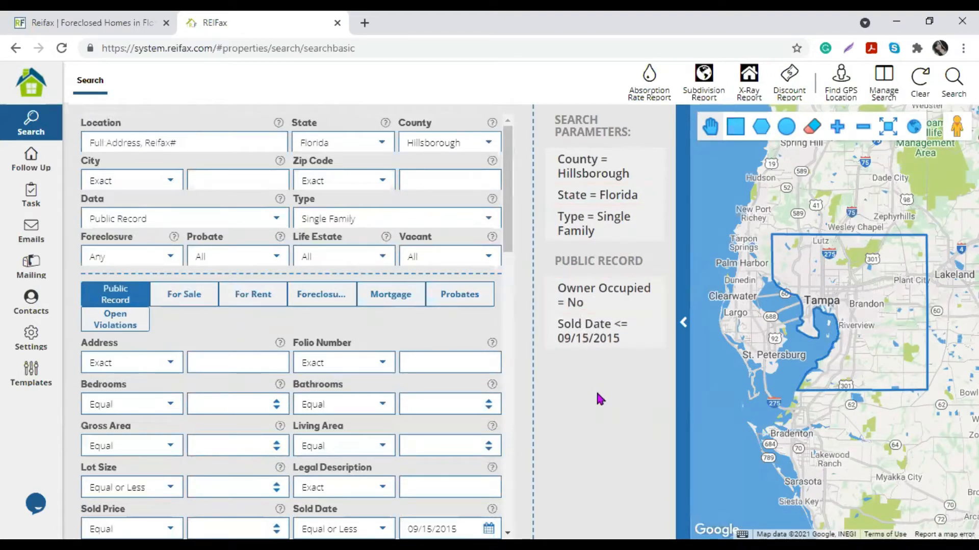
mouse_move(606, 343)
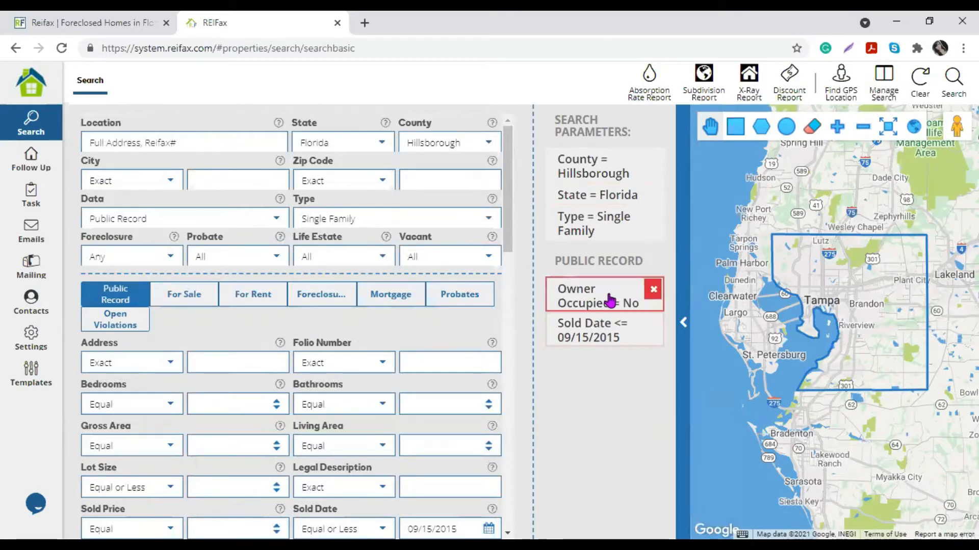
click(129, 324)
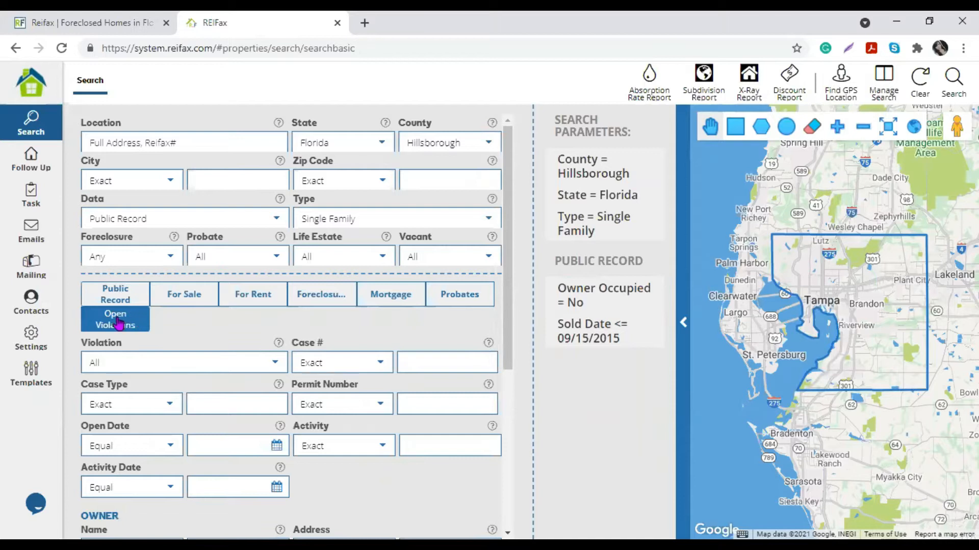
click(273, 368)
click(124, 409)
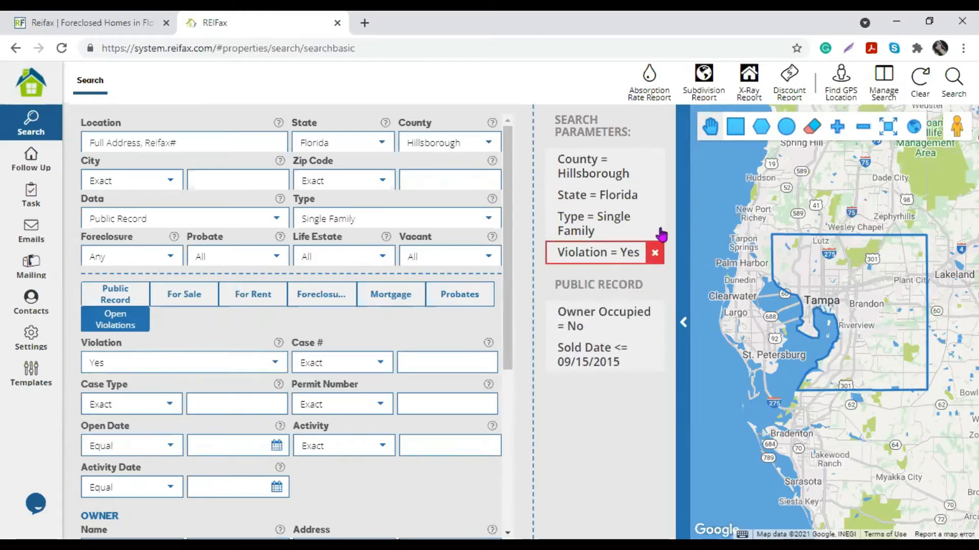
Browse the BREIA and MP saved searches in the saved searches manager, and close it without loading one
click(883, 81)
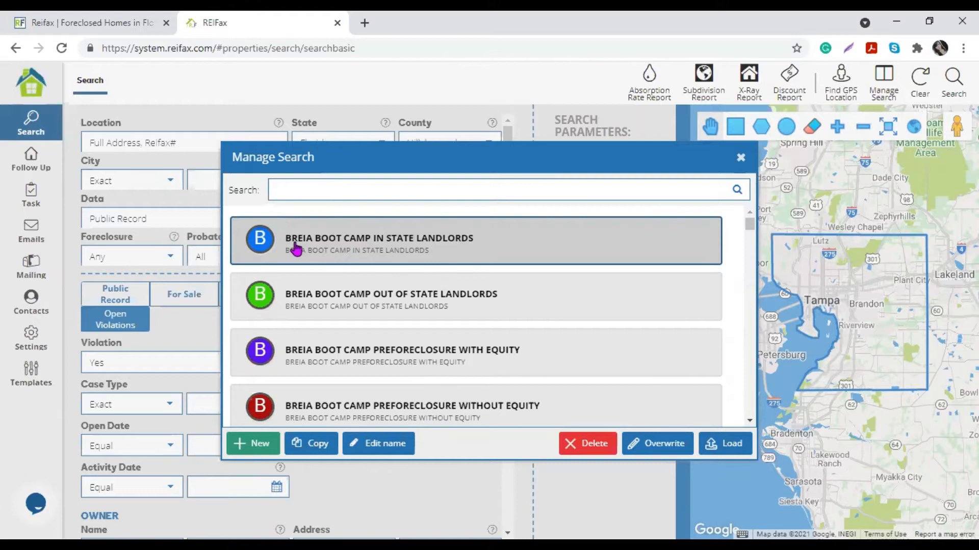
scroll(295, 249, down, 10)
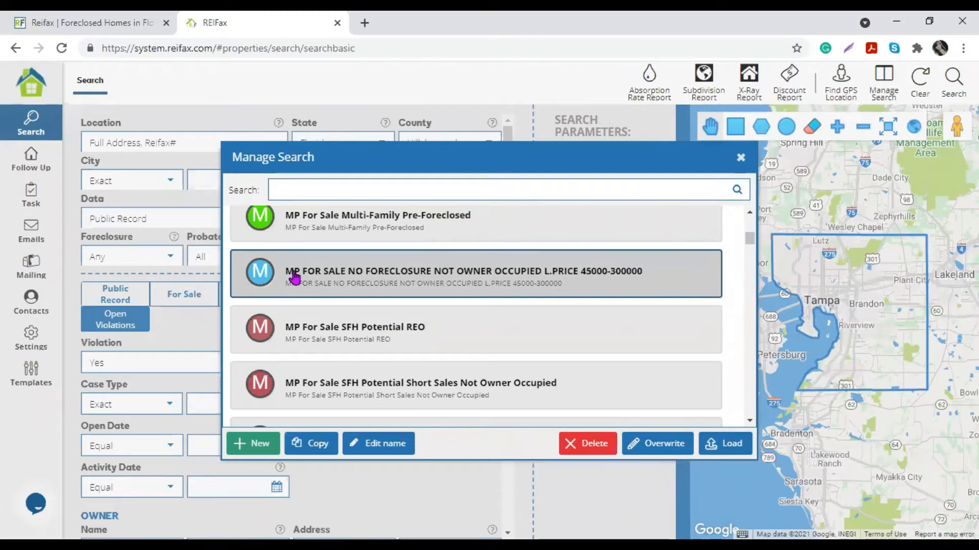
scroll(294, 276, down, 9)
scroll(294, 277, up, 5)
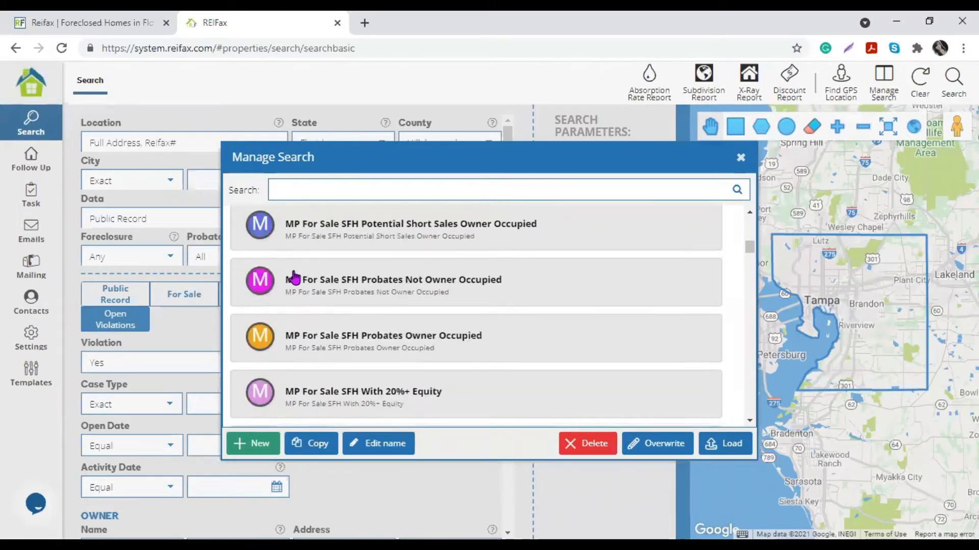
click(741, 159)
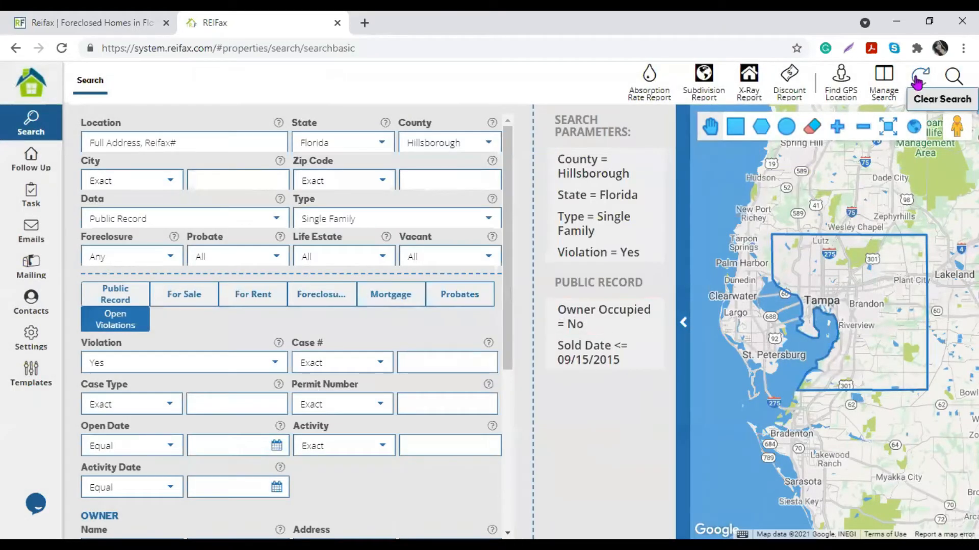
Clear the search criteria and start a new search with Data set to For Sale By Owner and Type set to Condo/Town/Villa
mouse_move(580, 264)
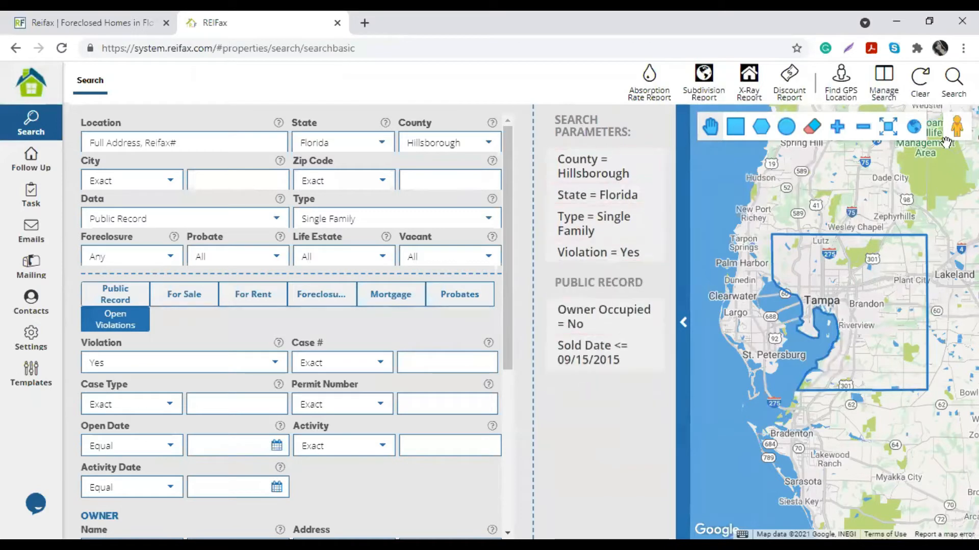
click(920, 87)
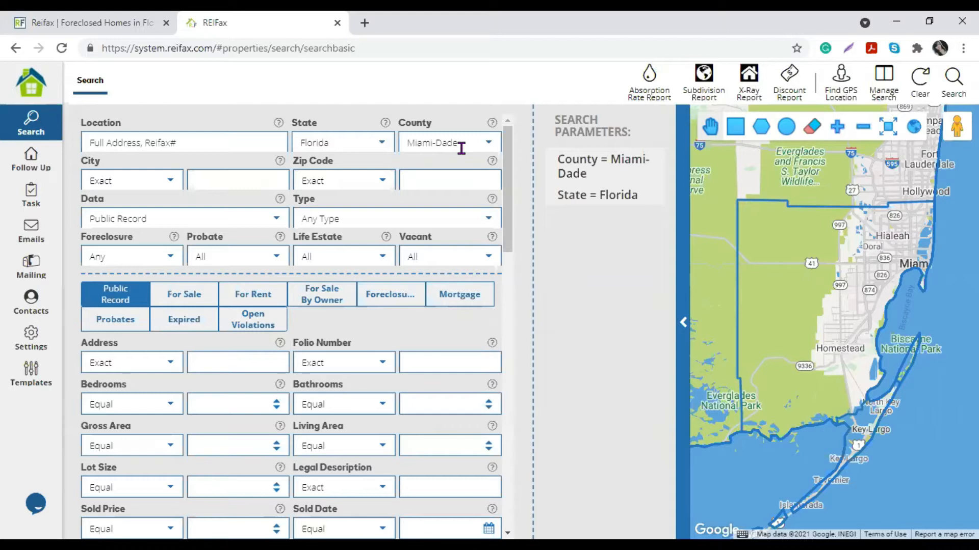
click(275, 220)
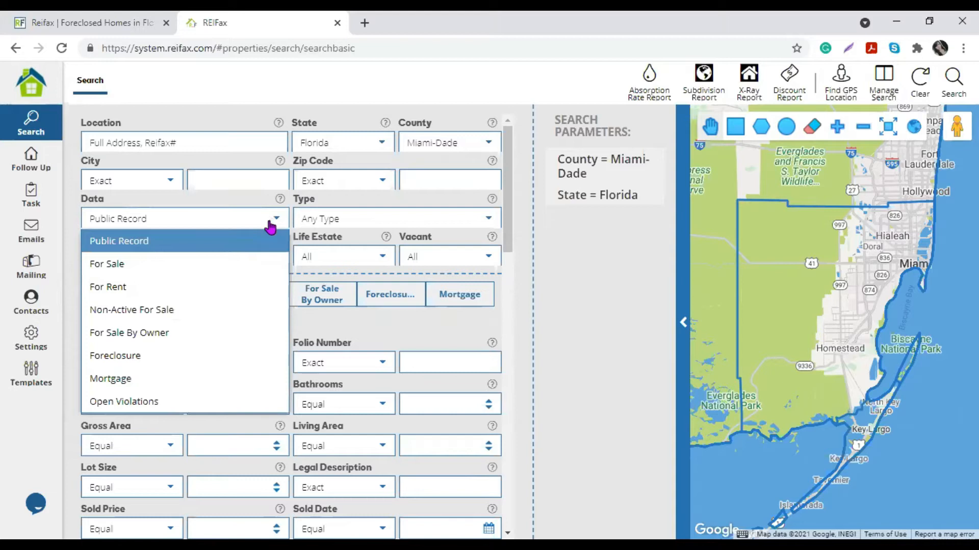
click(160, 334)
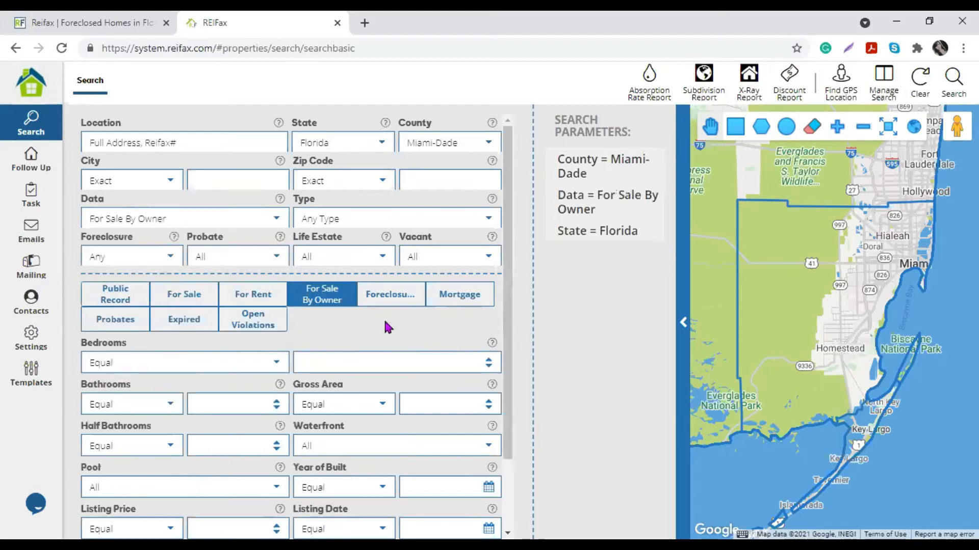
click(489, 220)
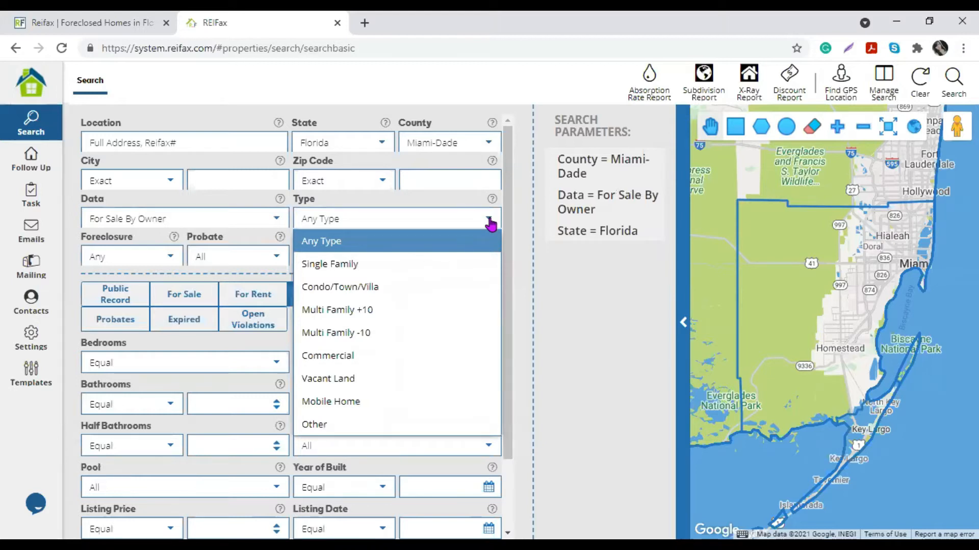
click(360, 287)
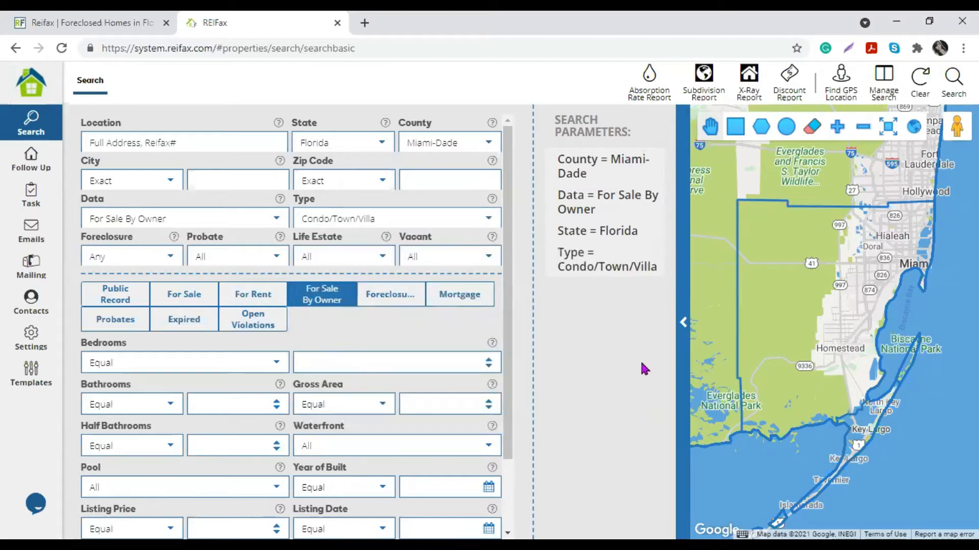
Review the selected Data and Type values against the For Sale By Owner filter category and its fields
drag(176, 219, 89, 217)
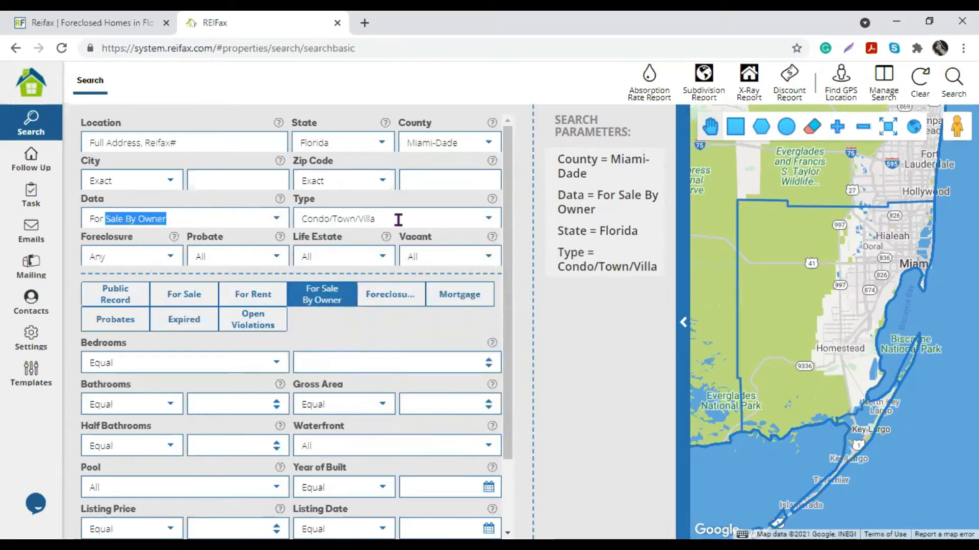
drag(400, 218, 270, 221)
click(619, 365)
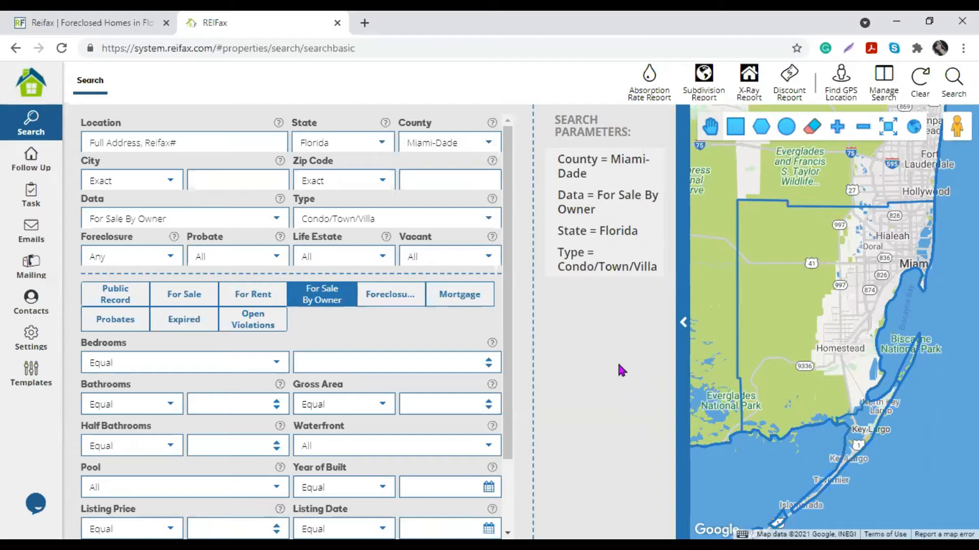
triple_click(153, 218)
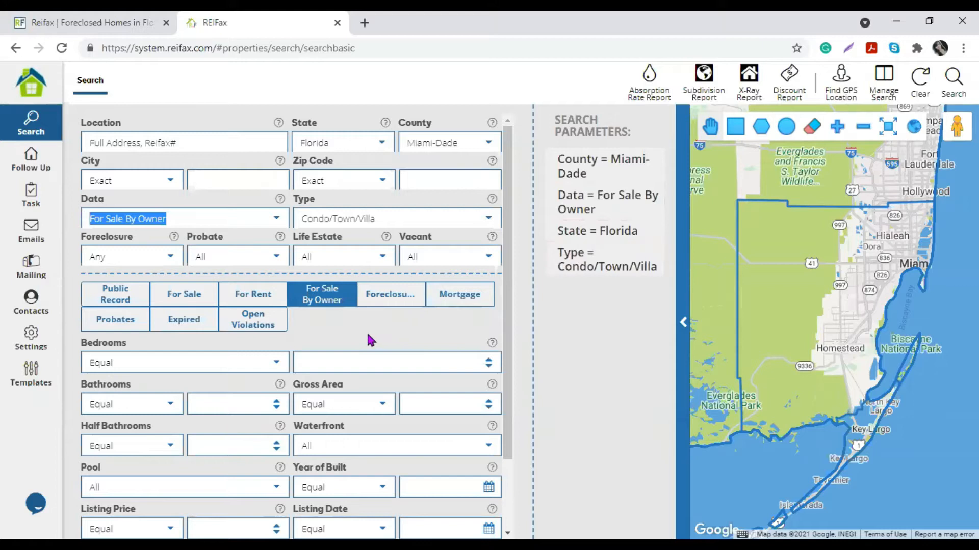
scroll(366, 332, down, 3)
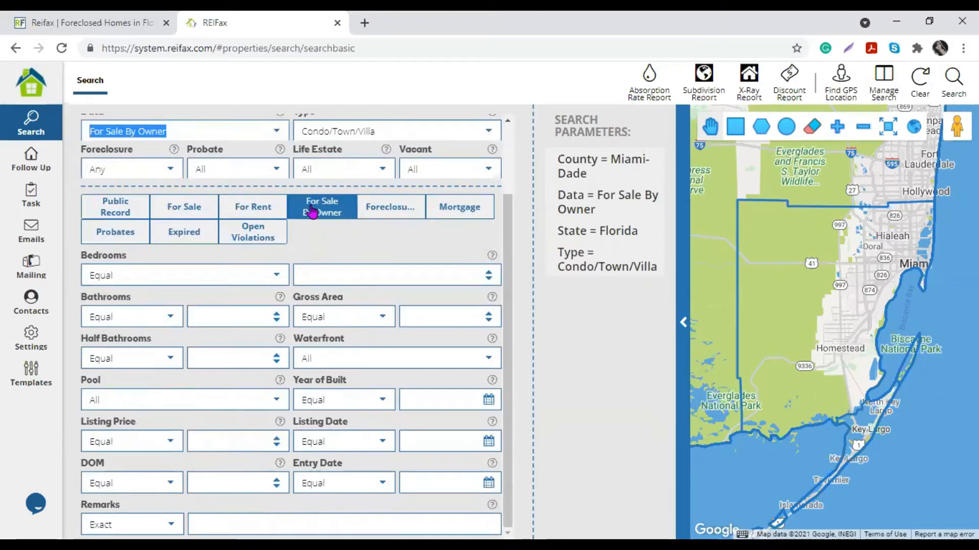
scroll(179, 202, up, 2)
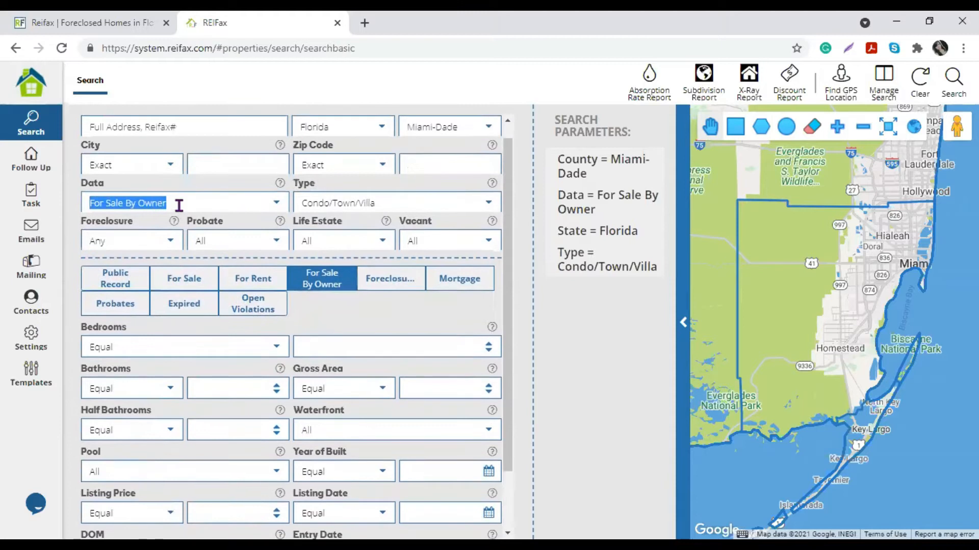
click(179, 202)
click(405, 332)
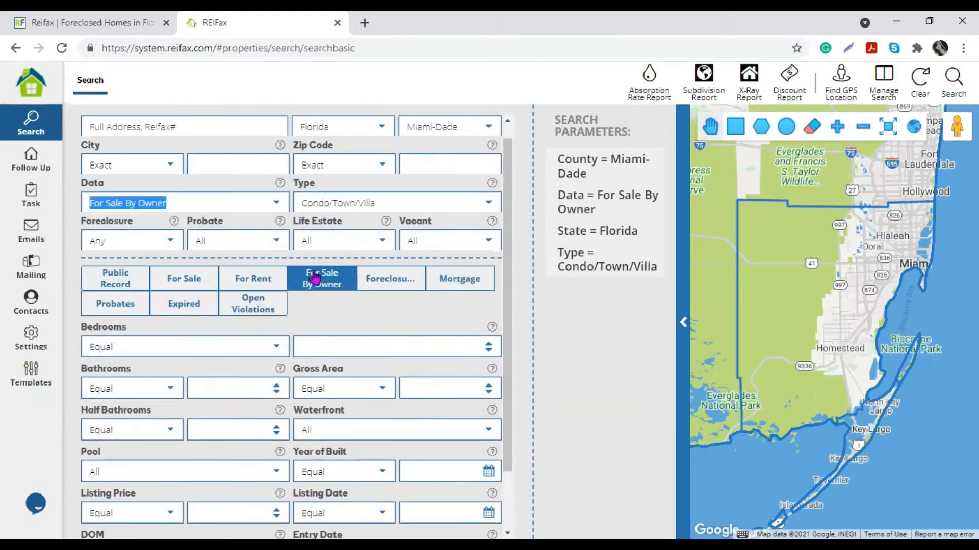
Limit the For Sale By Owner Listing Price to Equal or Less than 500000
scroll(314, 295, down, 1)
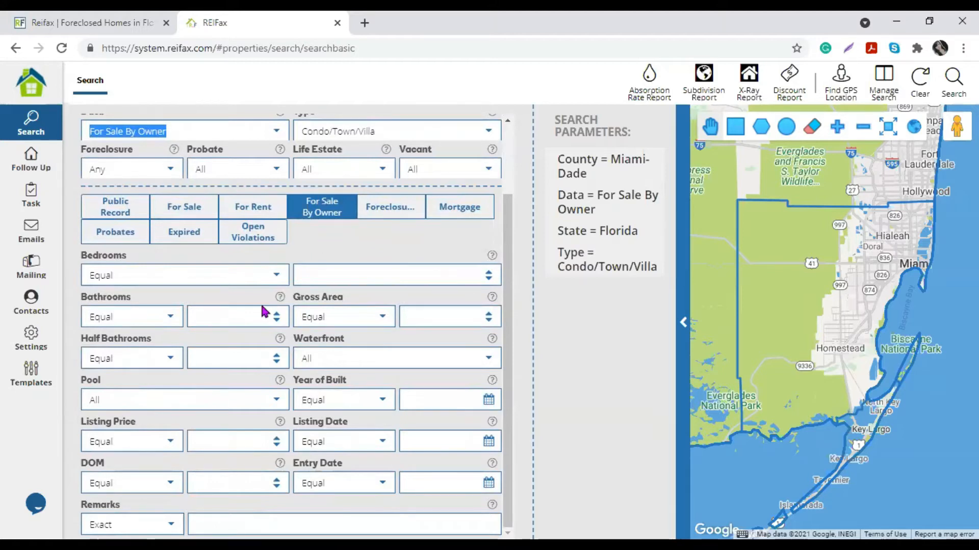
click(169, 443)
click(169, 442)
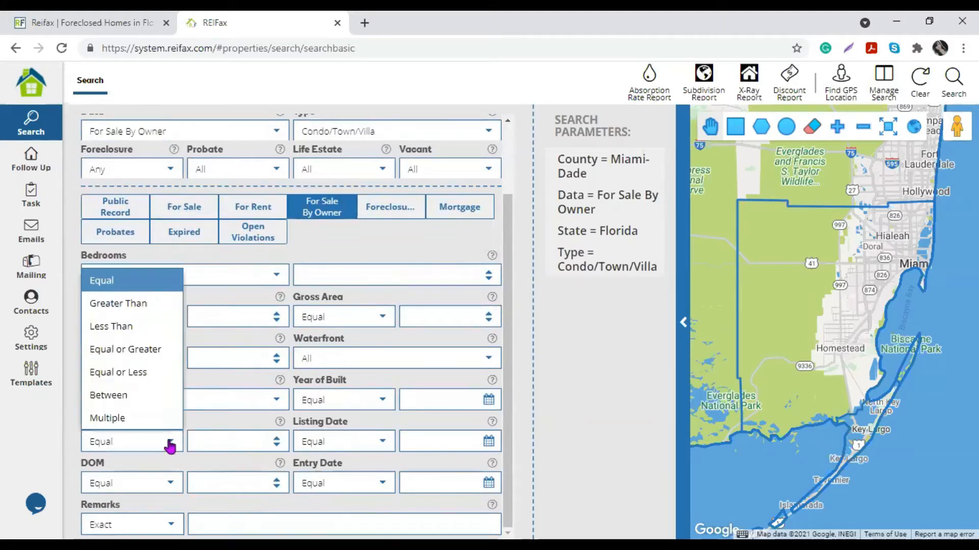
click(164, 377)
click(213, 442)
text(50)
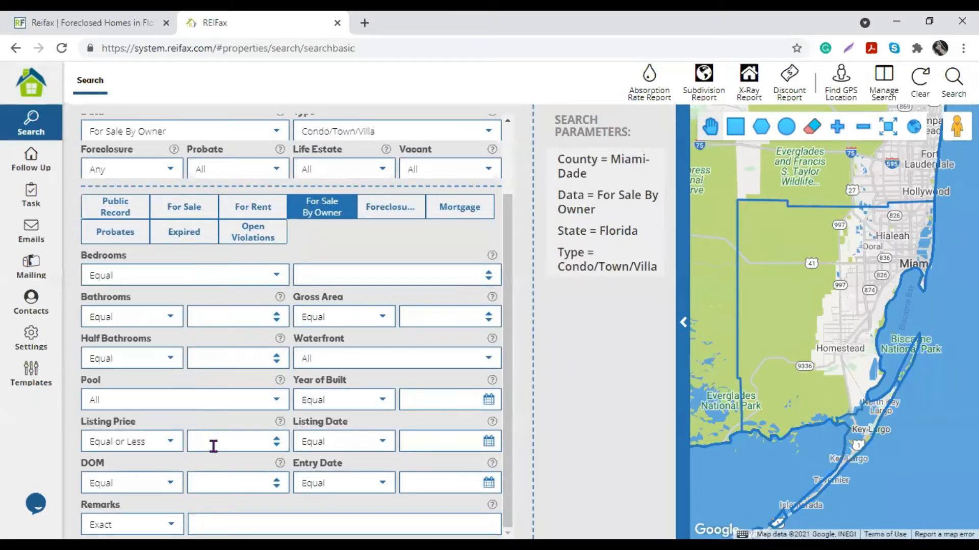
text(0000)
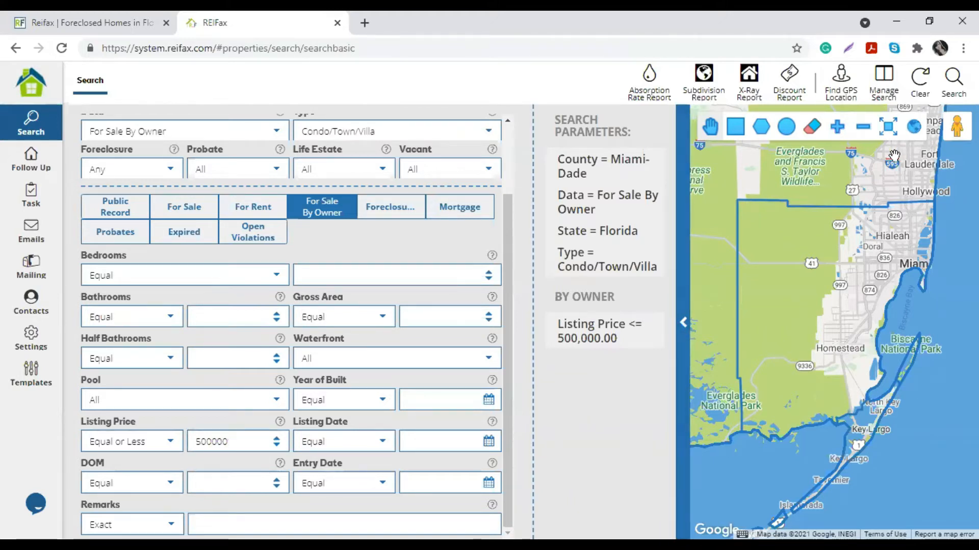
Run the search and check the total number of properties in the results
click(953, 77)
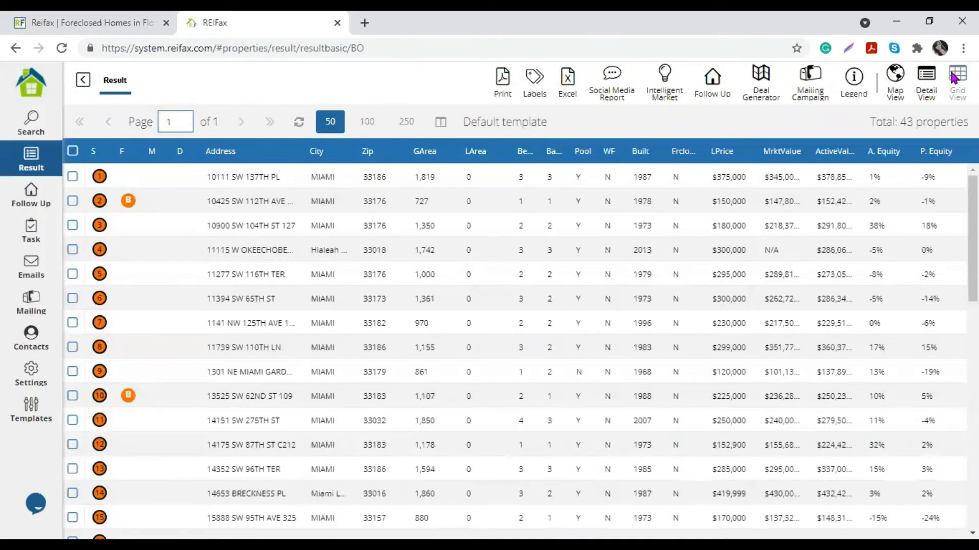
drag(897, 122, 968, 122)
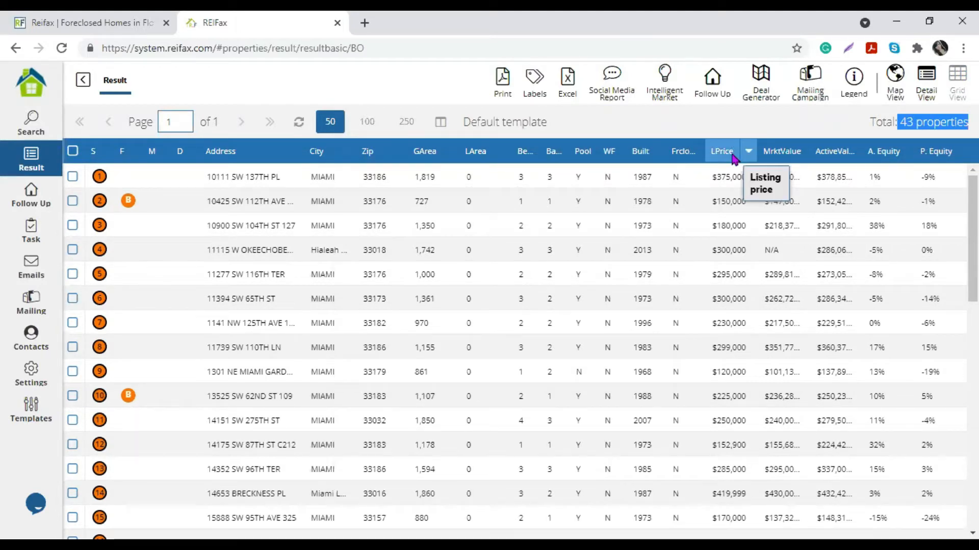
Look through the listing prices of the properties in the result list
scroll(738, 326, down, 1)
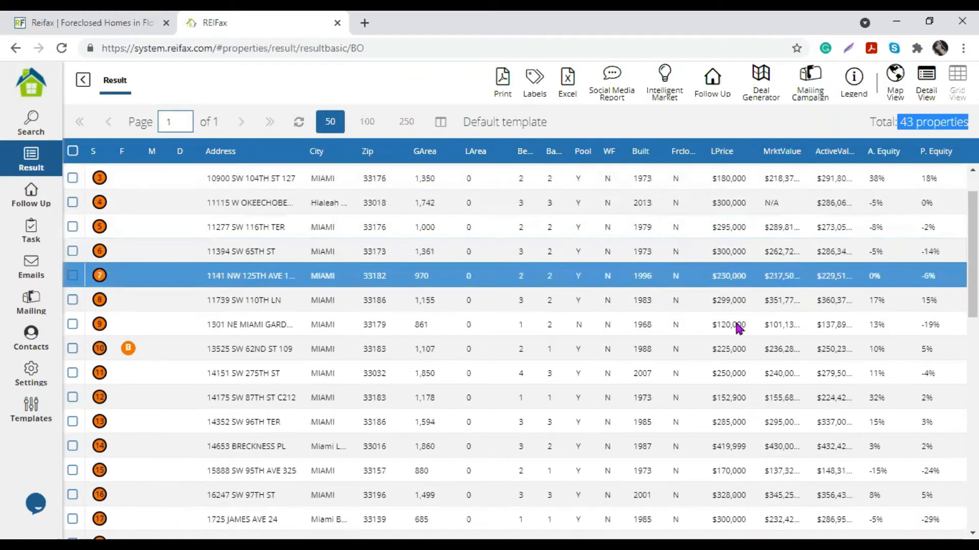
scroll(738, 326, down, 6)
scroll(723, 301, up, 5)
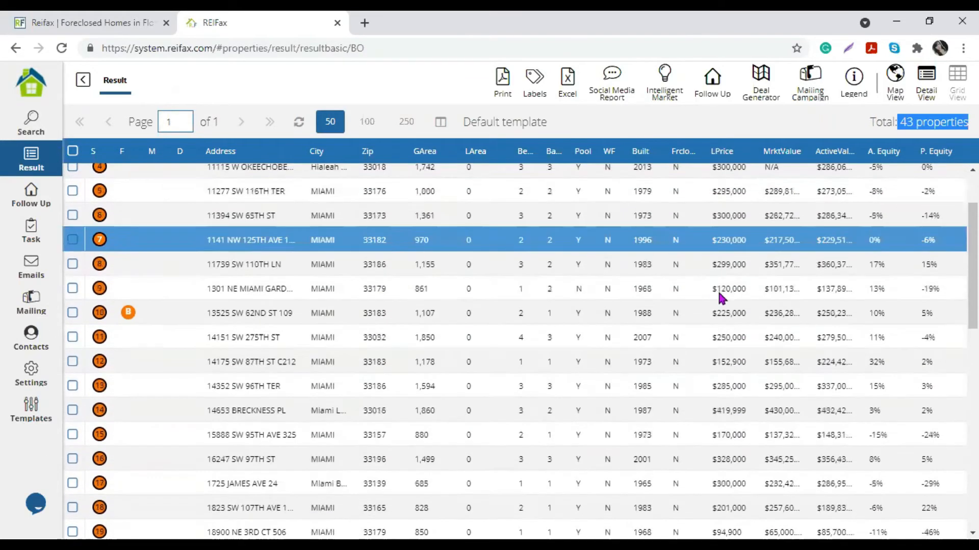
scroll(719, 298, up, 2)
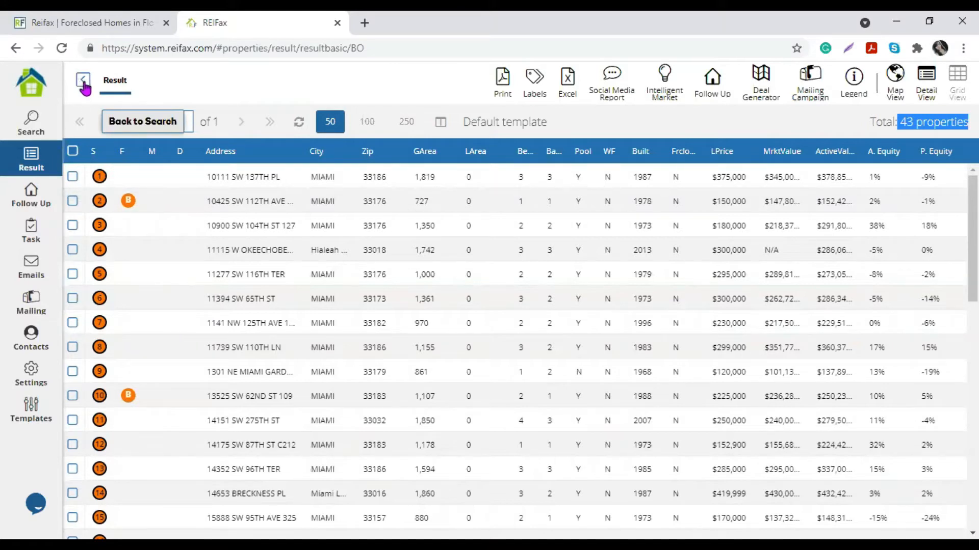
Return to the search criteria and start creating a new saved search in Manage Search
click(43, 132)
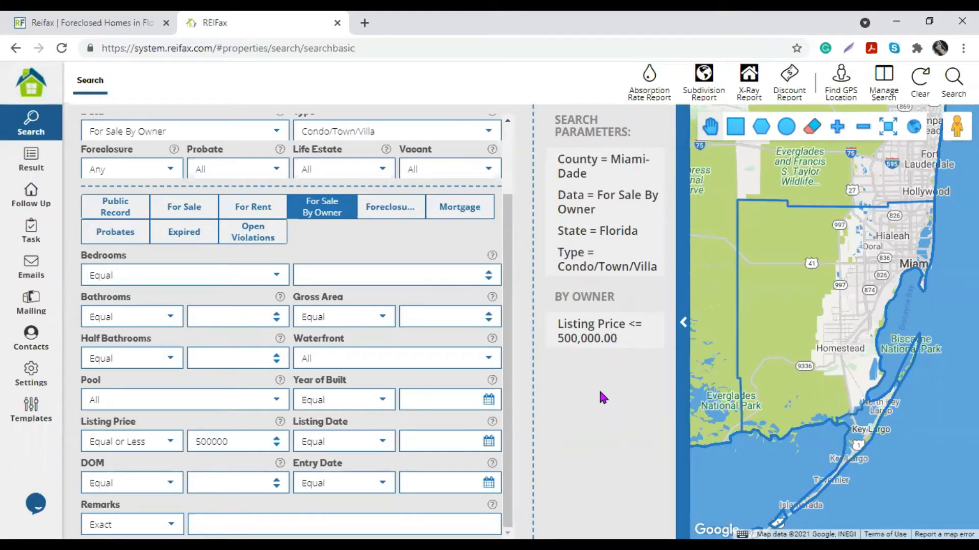
scroll(433, 393, up, 3)
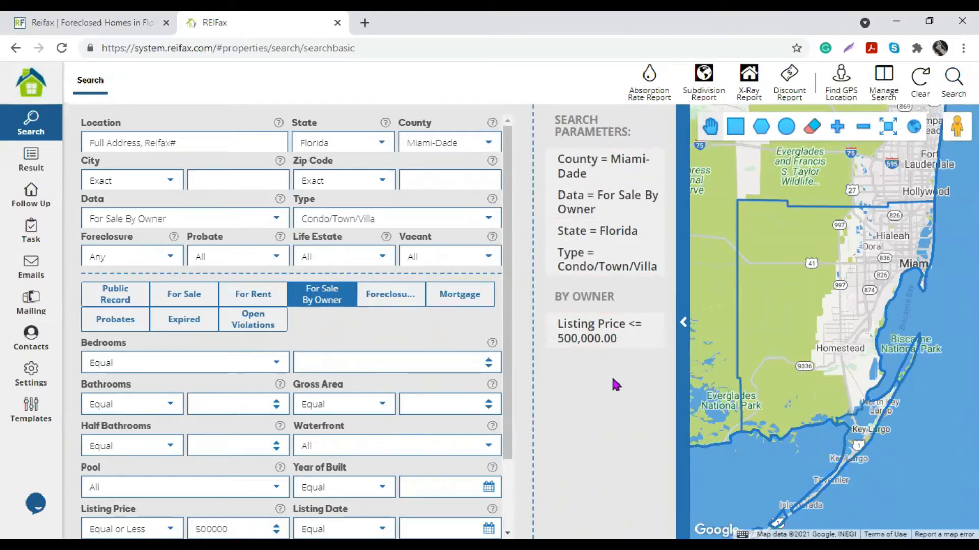
click(884, 79)
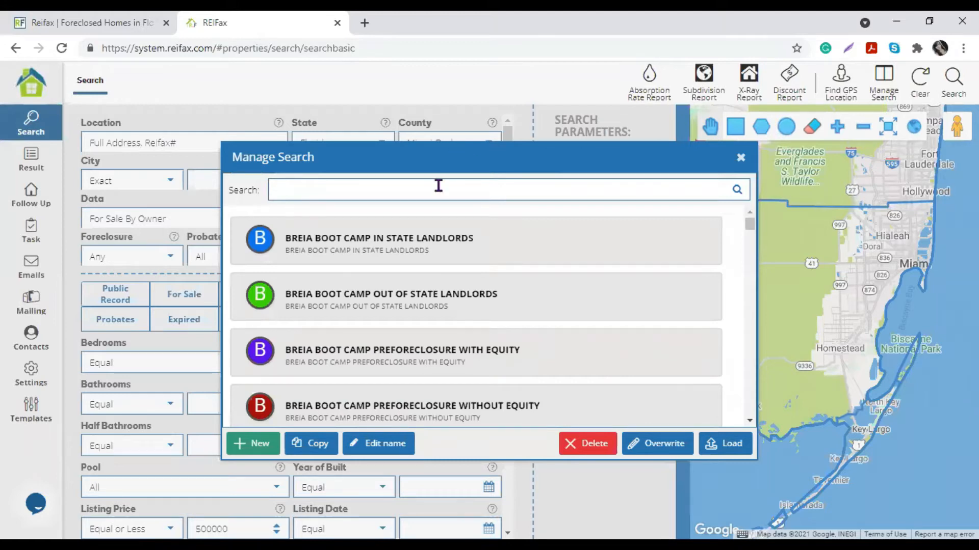
click(257, 447)
click(399, 272)
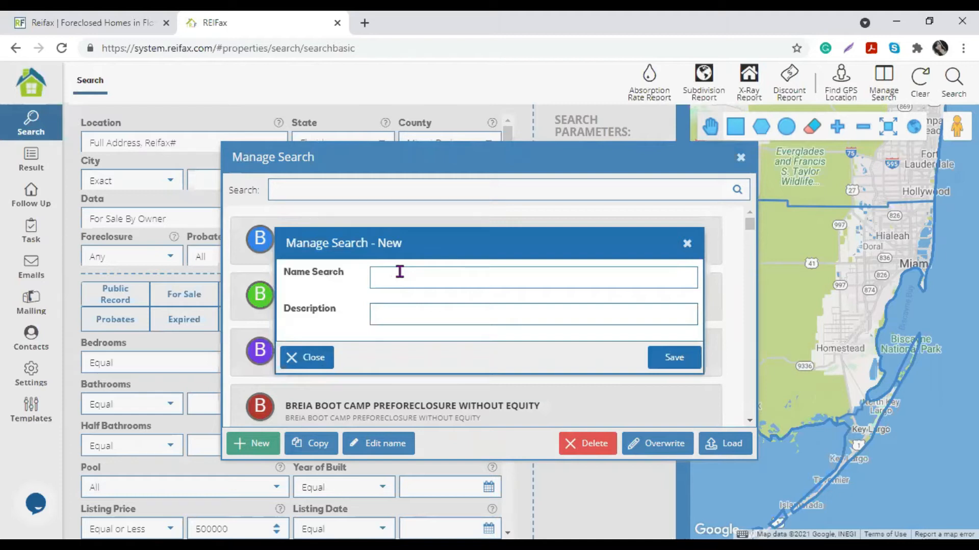
text(1.)
key(BackSpace)
key(BackSpace)
text(A.)
drag(461, 247, 489, 473)
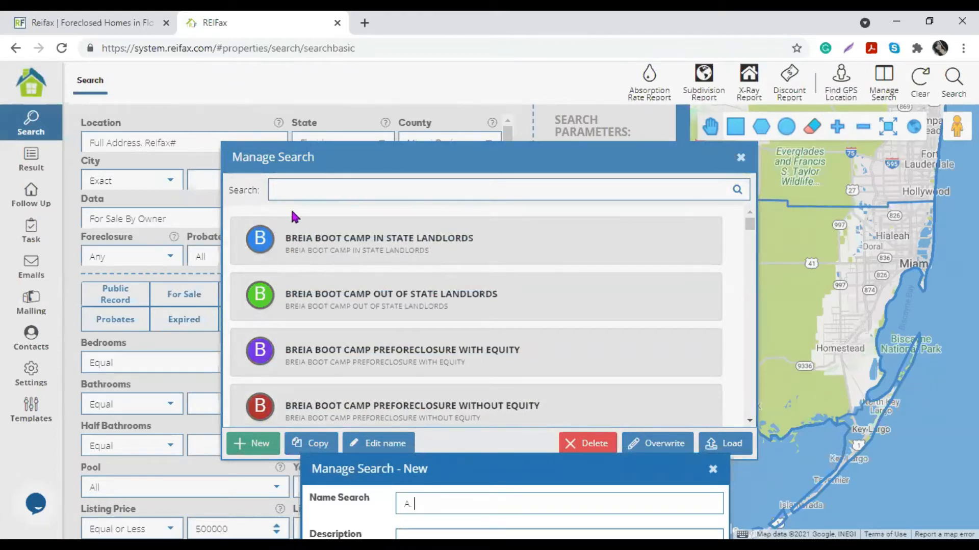
drag(518, 470, 496, 210)
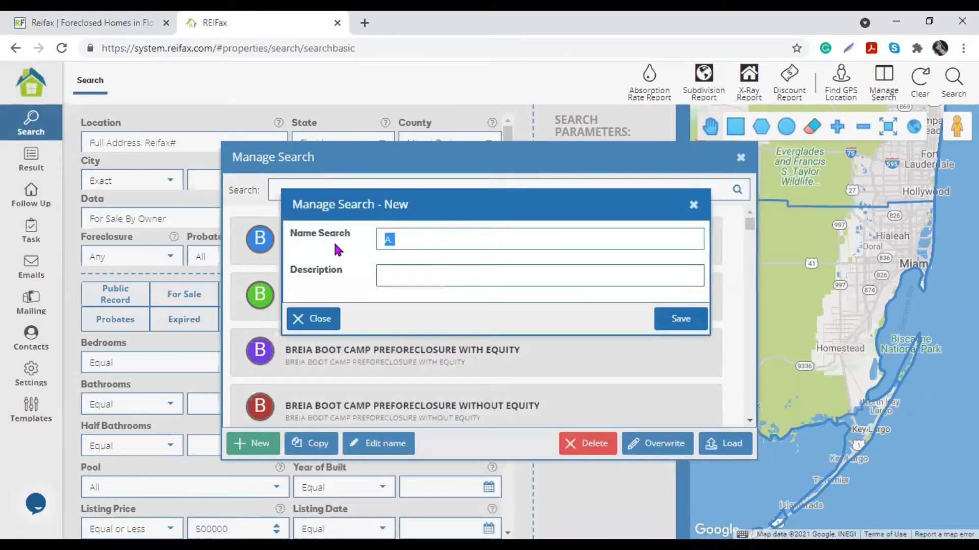
Name the new saved search "1. FSBO Miami-Dade SFH Lprice 500k"
text(1.)
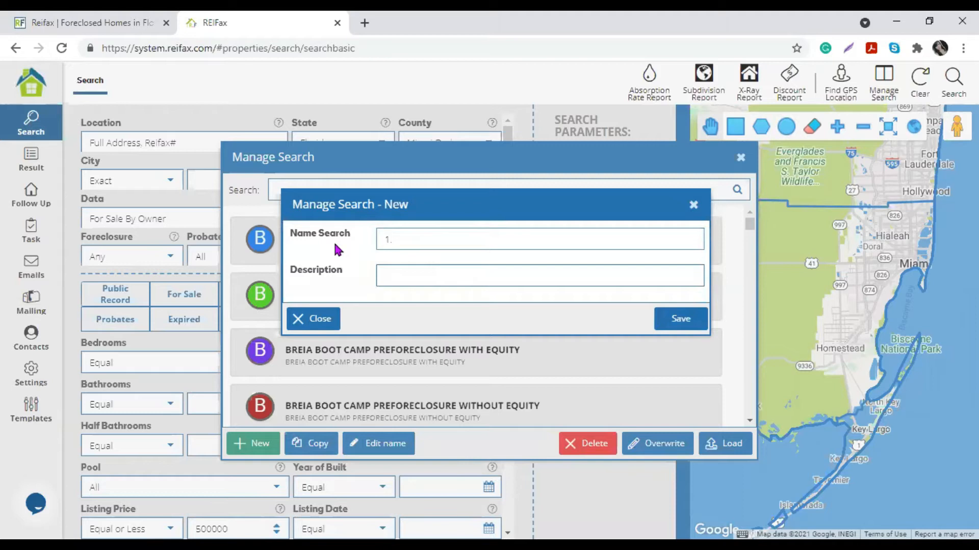
text( FSBO ?)
key(BackSpace)
text(Miami-Dade)
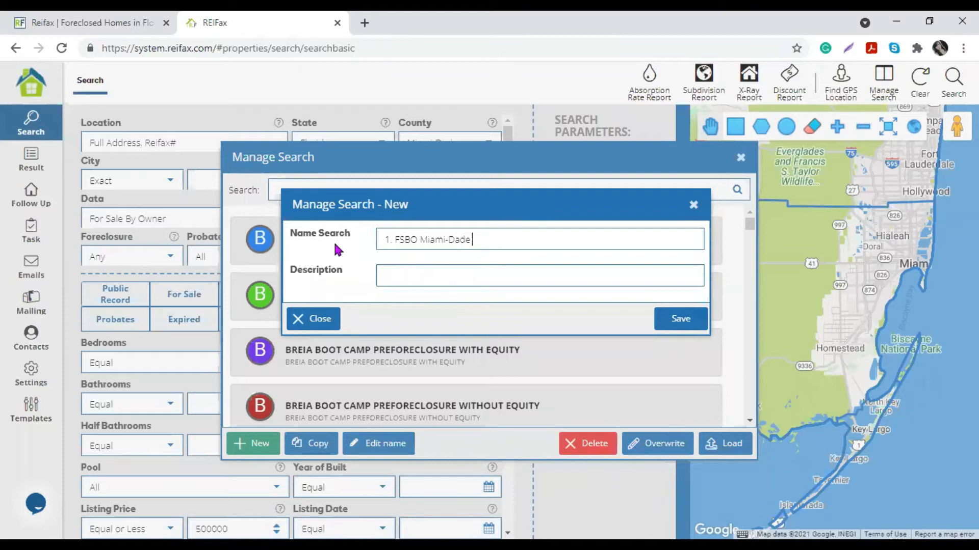
text( SFH )
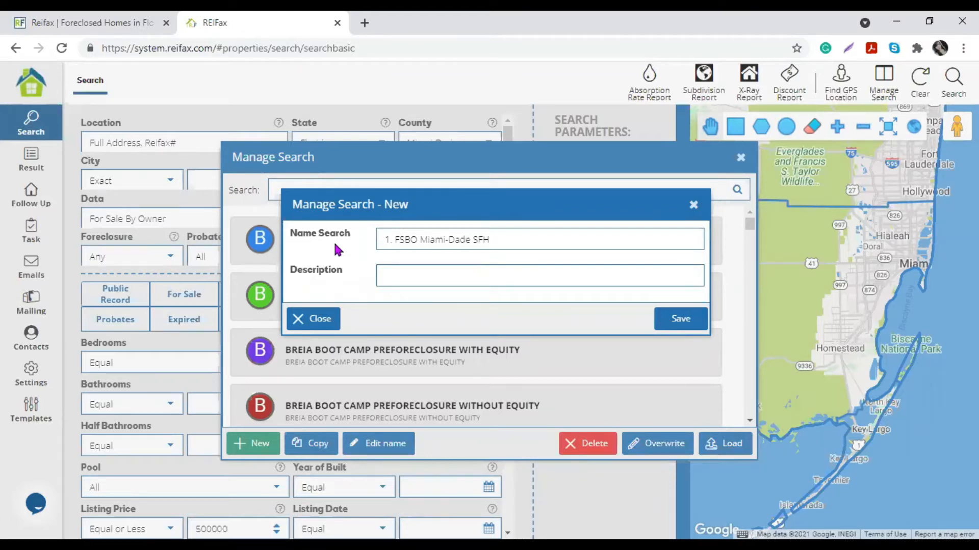
text(Lprice 500k)
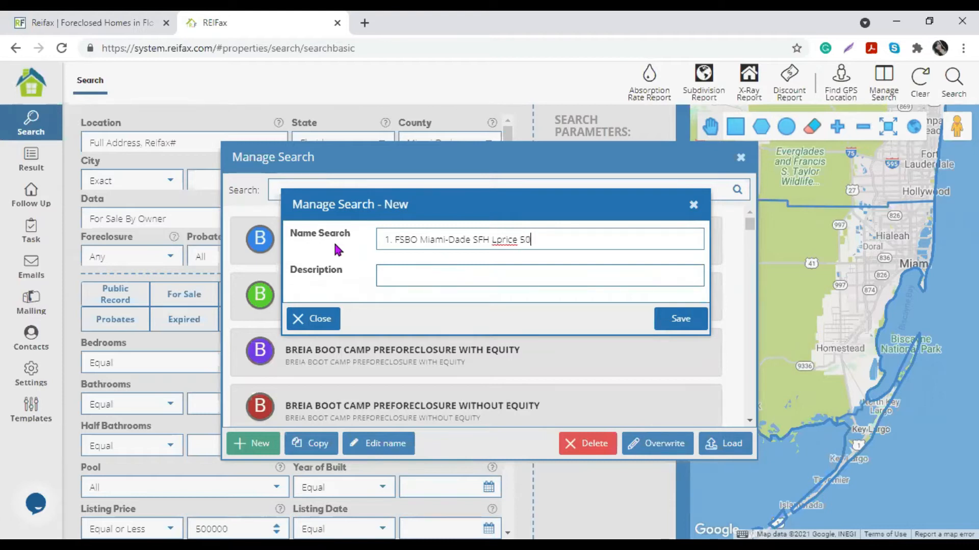
Amend the price part of the search name so it reads "1. FSBO Miami-Dade SFH L. price > 500k"
key(Left)
key(Left)
key(Left)
key(Left)
key(Left)
key(Left)
key(Left)
key(Left)
key(Left)
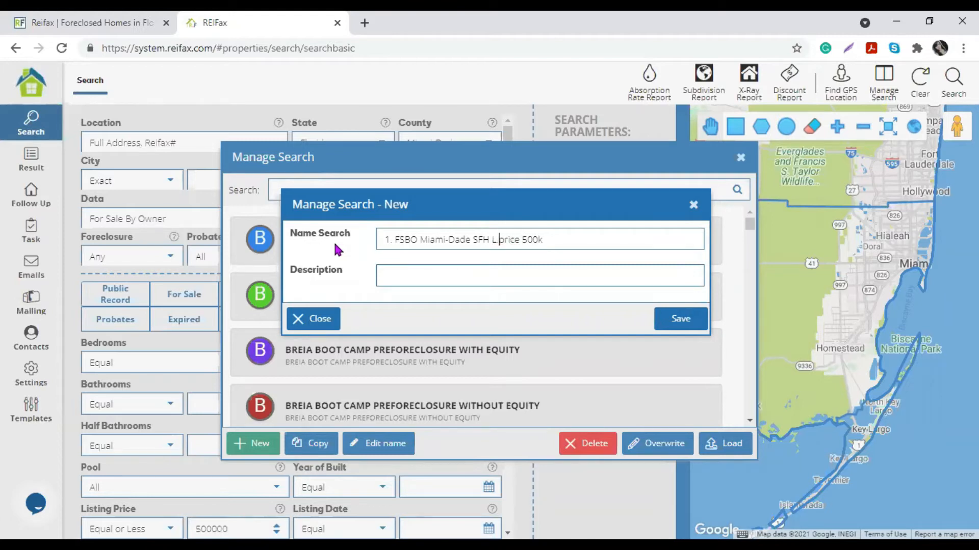
text(.)
key(Right)
key(Right)
key(Right)
key(Right)
key(Right)
key(Right)
text(>)
click(570, 249)
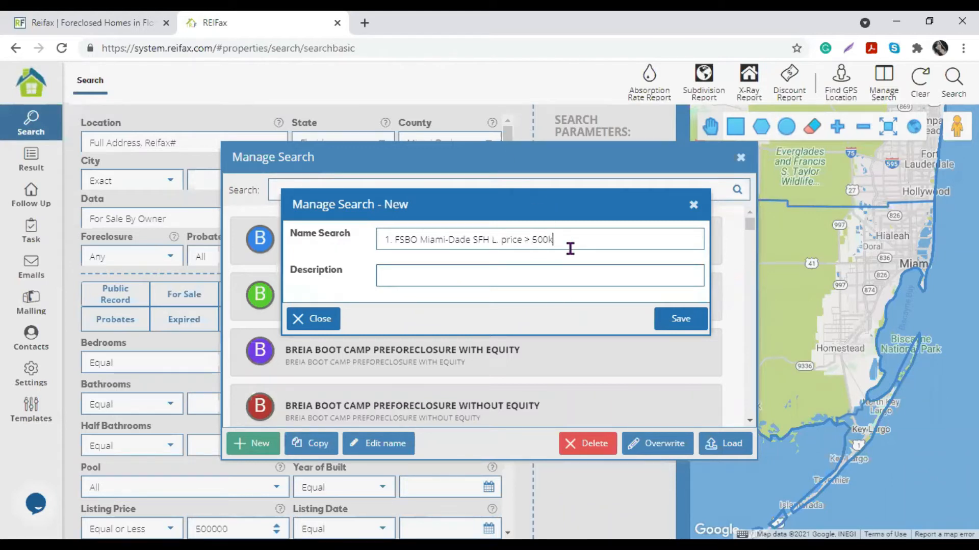
Copy the search name into the Description and save the new search template
drag(580, 241, 361, 237)
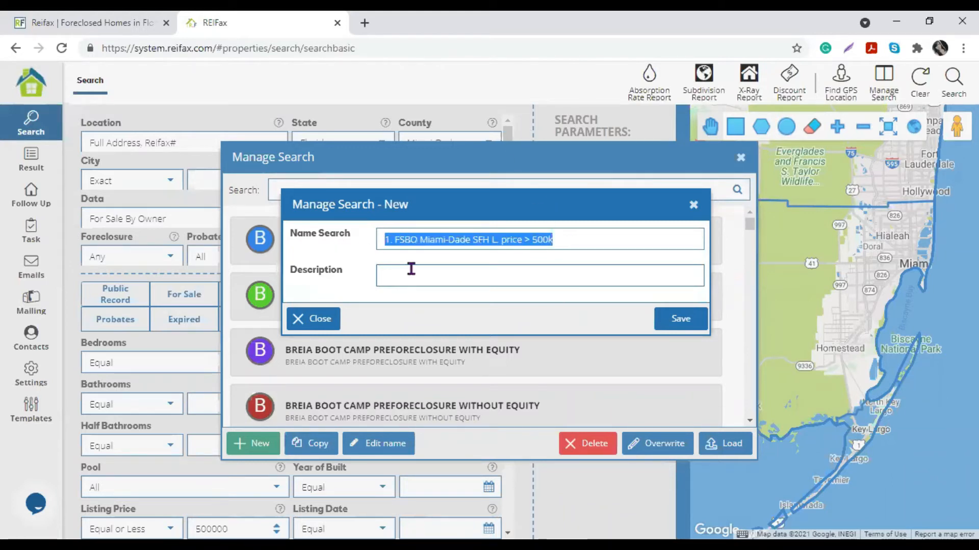
right_click(469, 247)
click(513, 295)
right_click(432, 277)
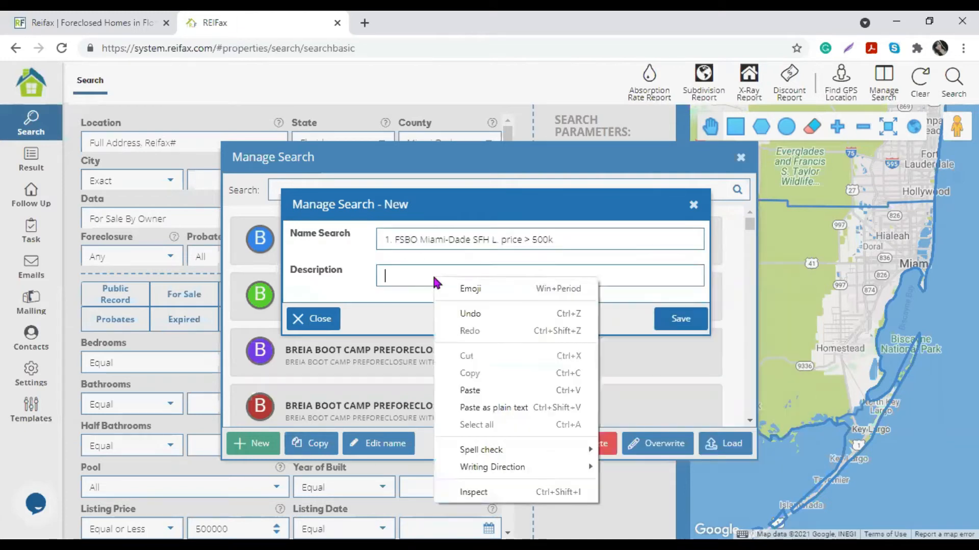
click(478, 391)
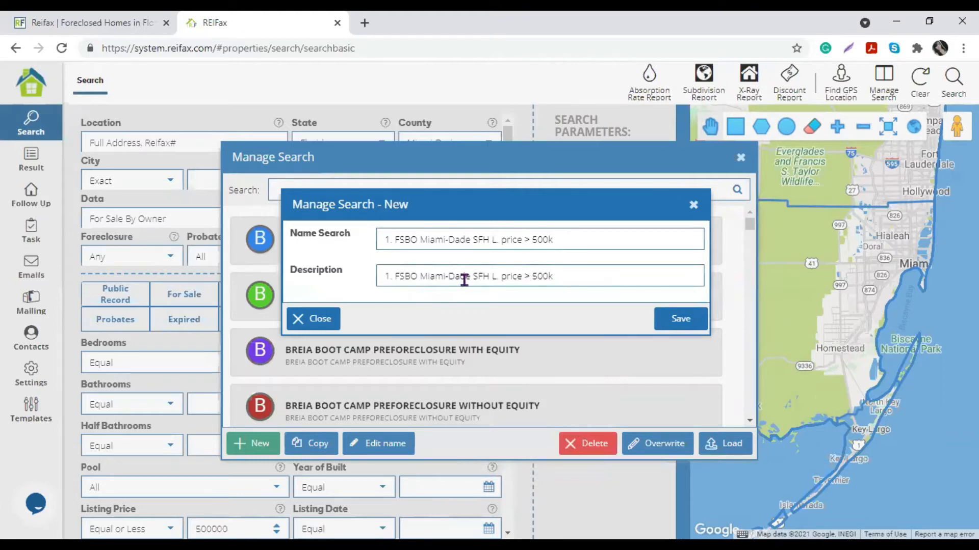
drag(556, 276, 327, 285)
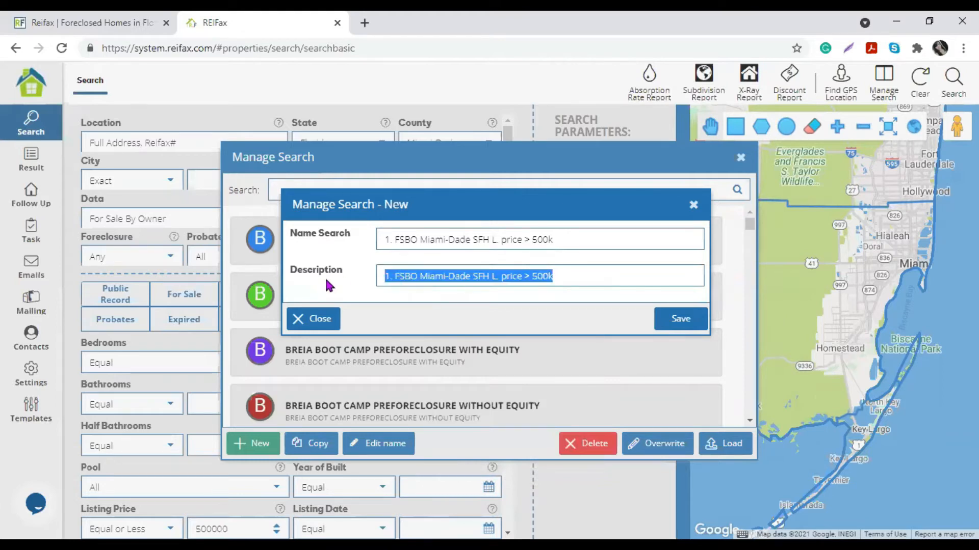
click(496, 327)
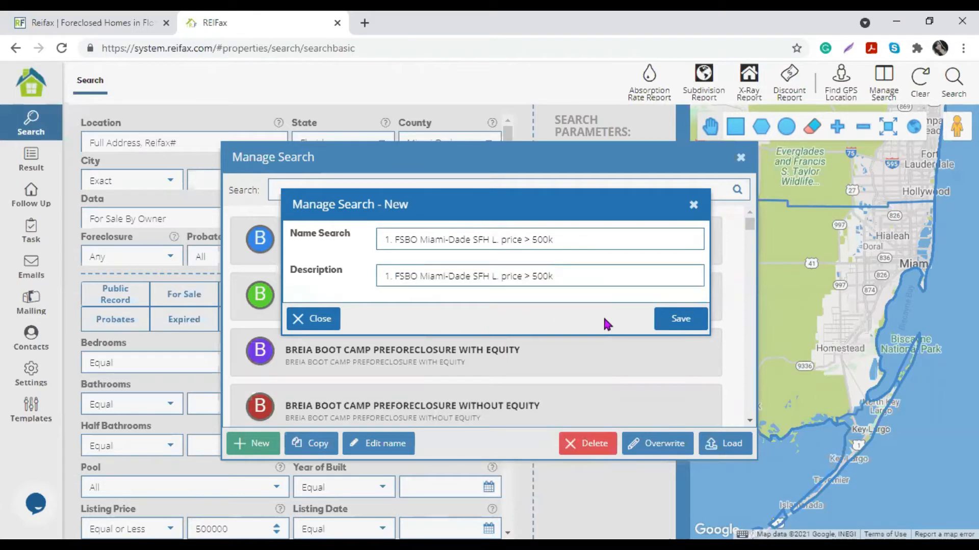
click(683, 320)
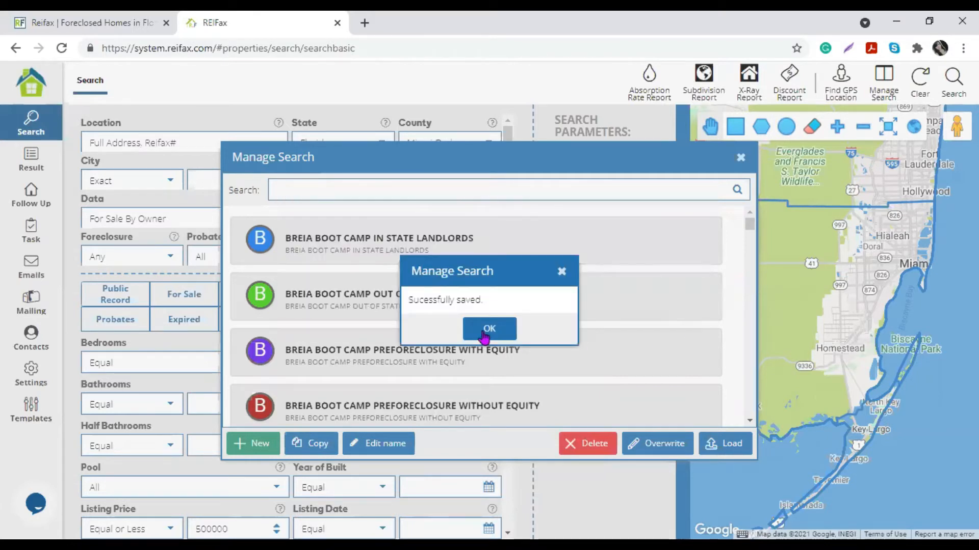
click(494, 329)
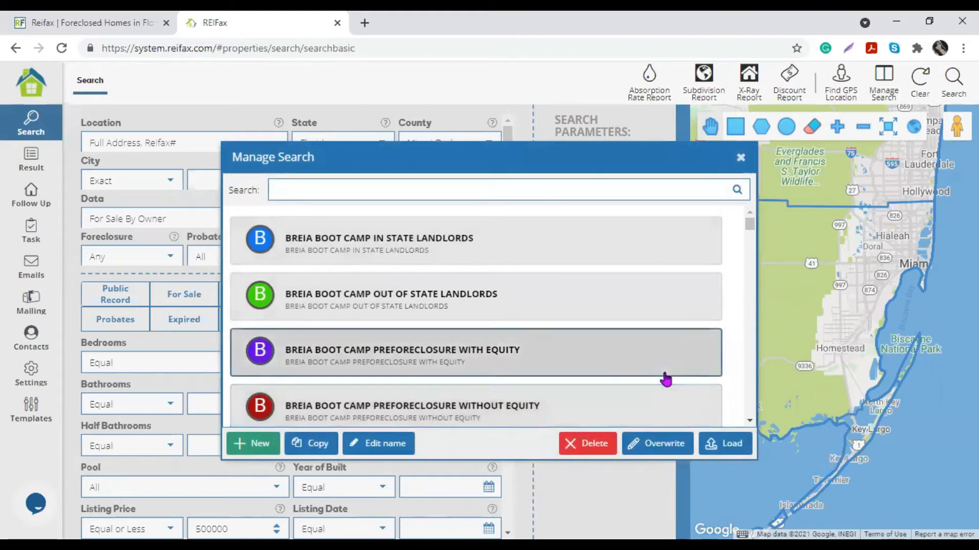
Leave Manage Search, clear the search criteria and set the County to Hillsborough
click(740, 161)
click(921, 82)
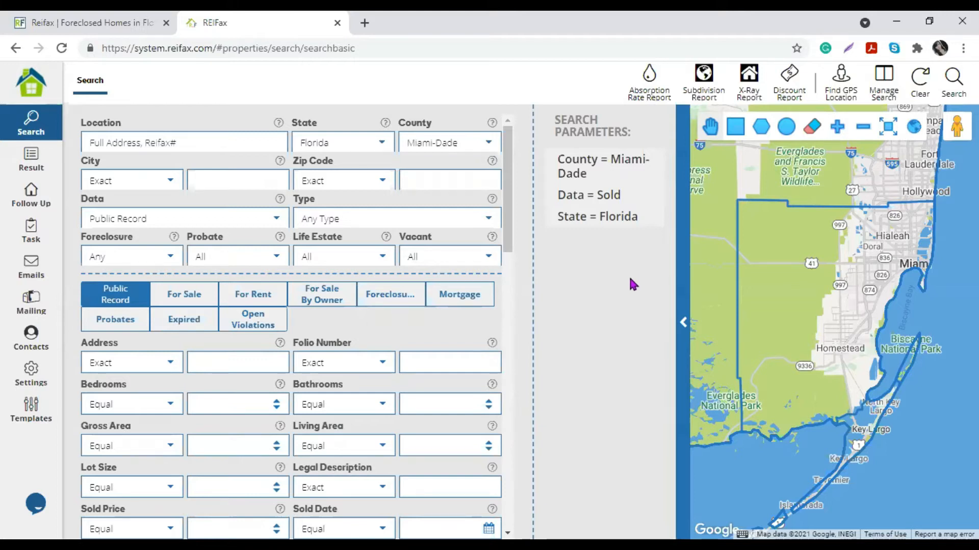
click(880, 93)
click(488, 142)
scroll(495, 273, up, 1)
drag(494, 272, 511, 243)
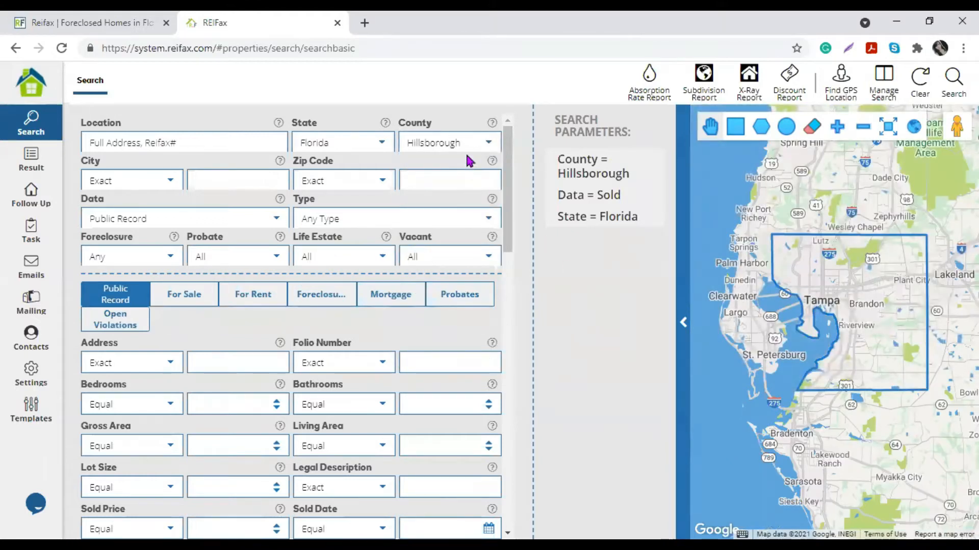
click(456, 142)
click(586, 319)
Review the available Data options and keep Public Record selected
drag(171, 217, 64, 222)
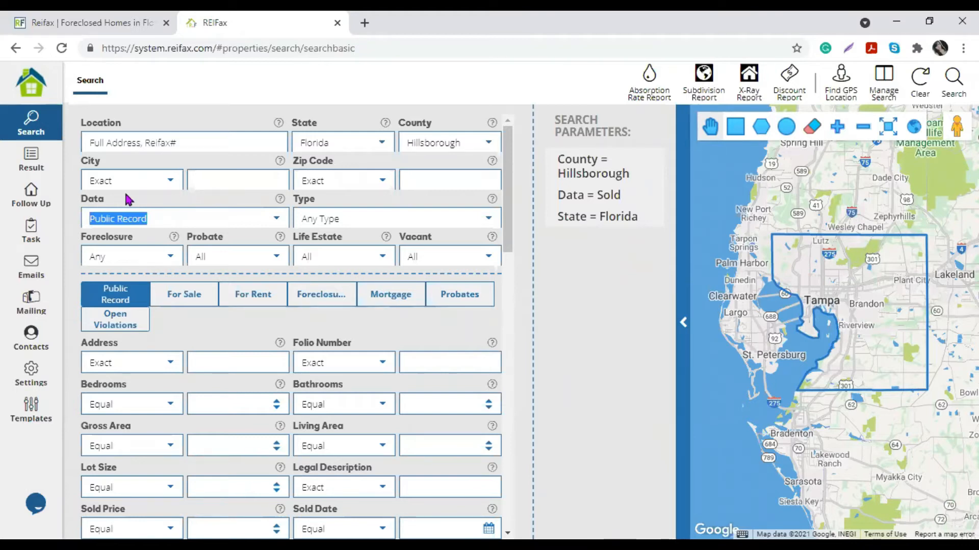
click(276, 219)
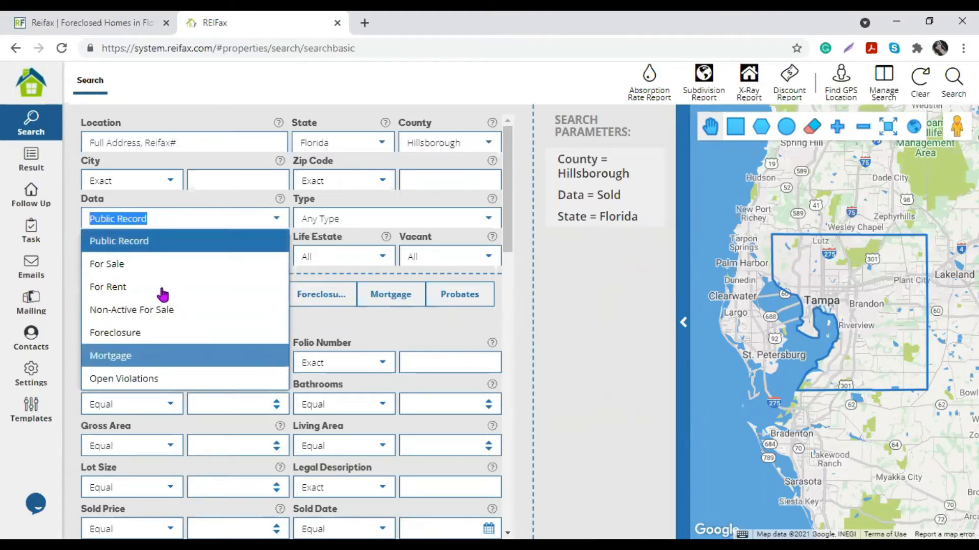
click(156, 248)
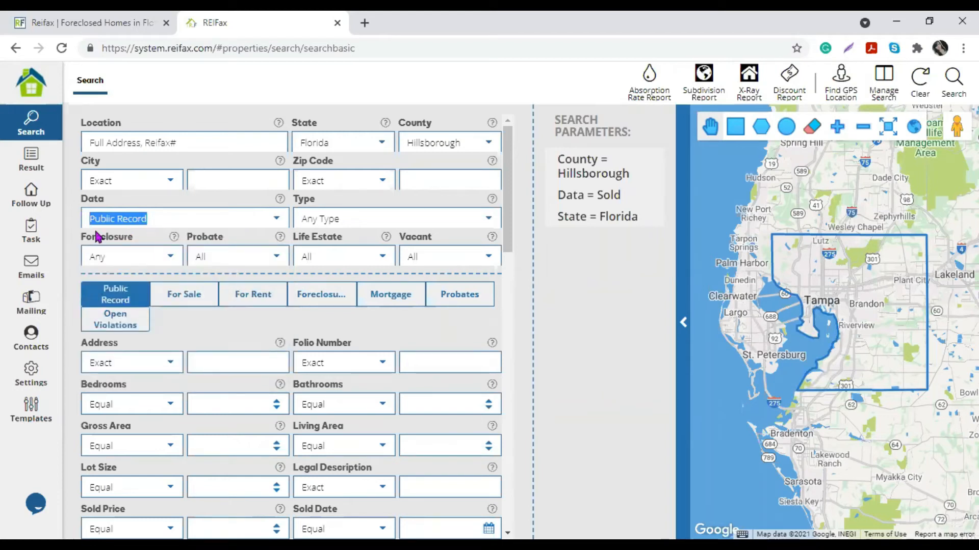
click(77, 236)
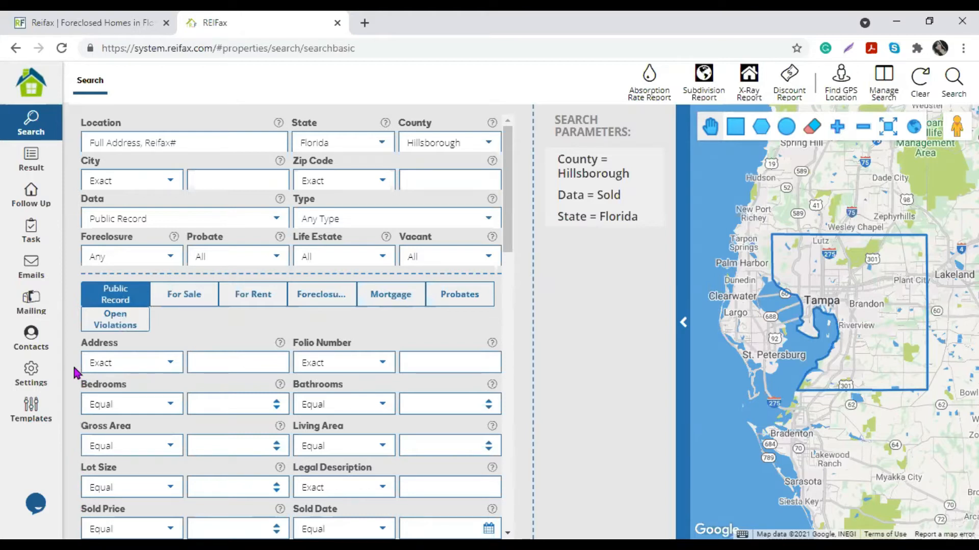
Set the Public Record filters For Sale, For Rent and Real Estate Agent all to No
scroll(168, 416, down, 3)
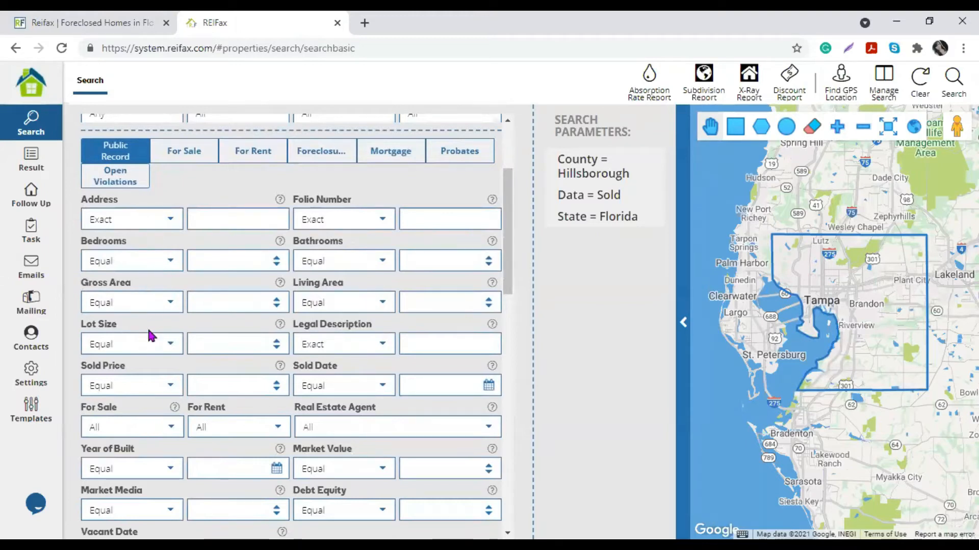
click(169, 431)
click(130, 491)
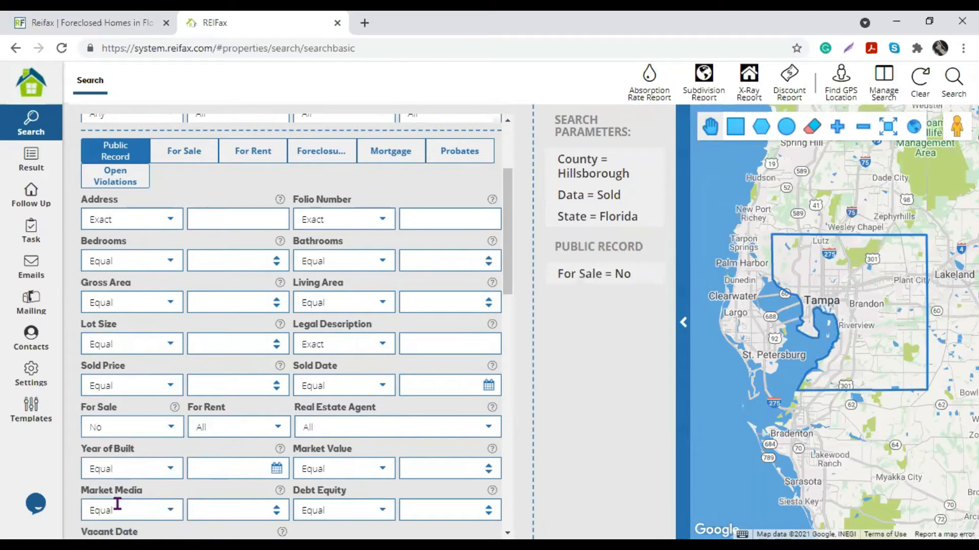
mouse_move(592, 276)
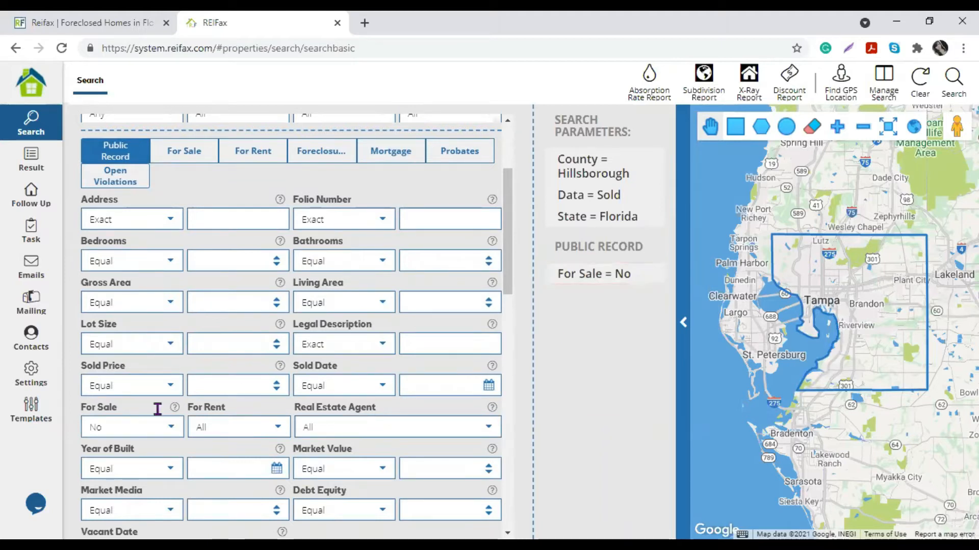
click(279, 432)
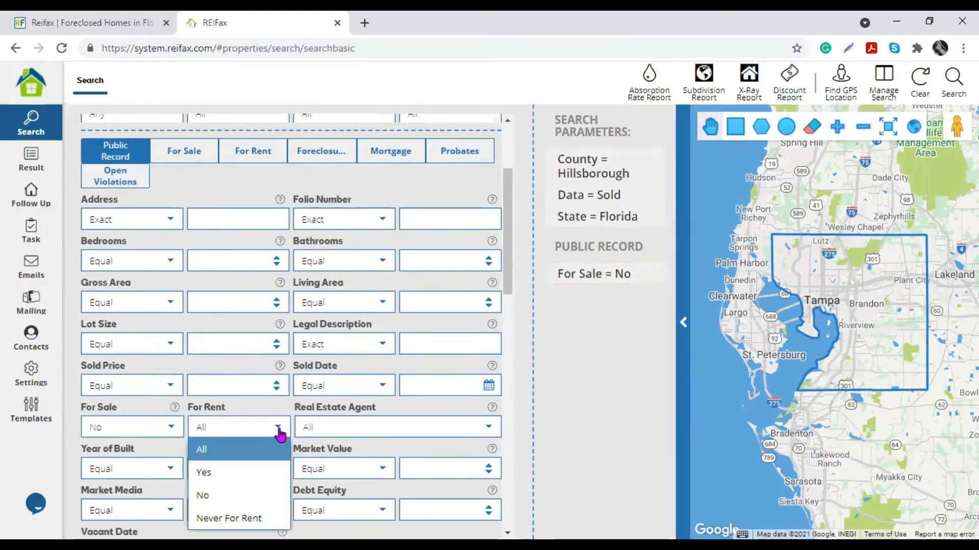
click(212, 497)
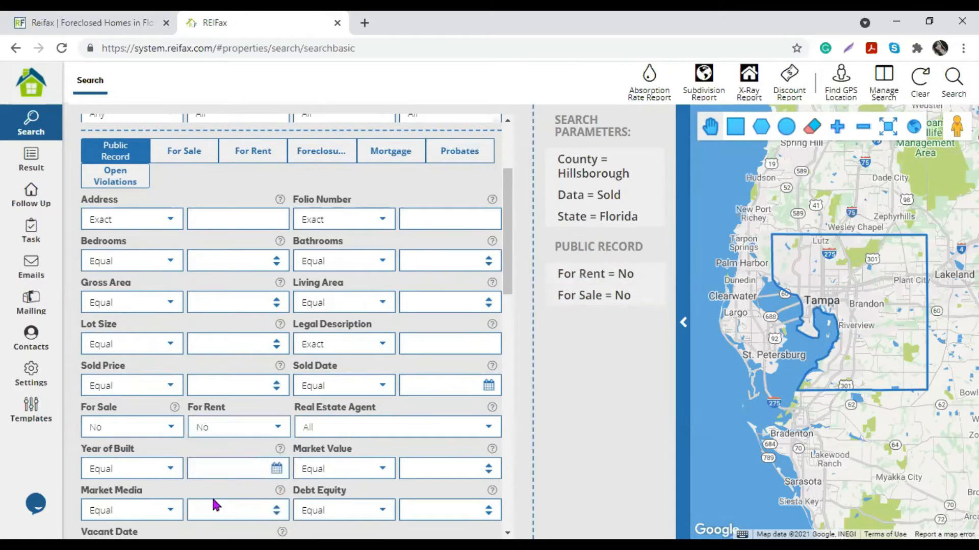
click(489, 432)
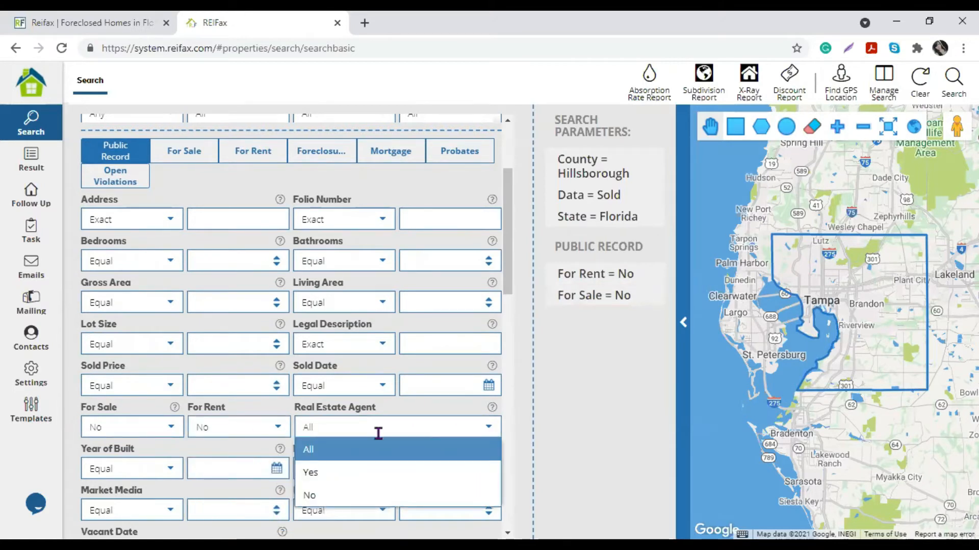
click(323, 496)
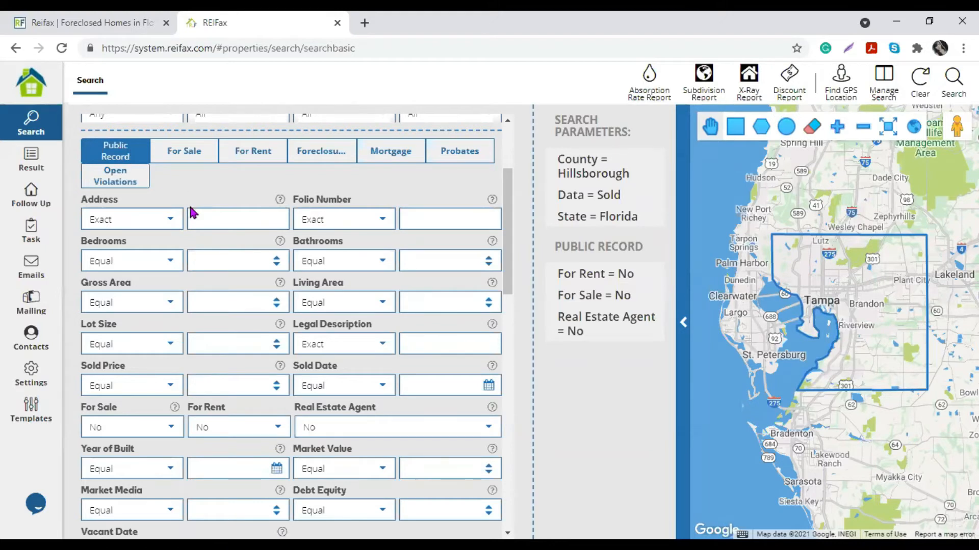
Set the property Type to Single Family and the Violation filter under Open Violations to Yes
scroll(220, 299, up, 3)
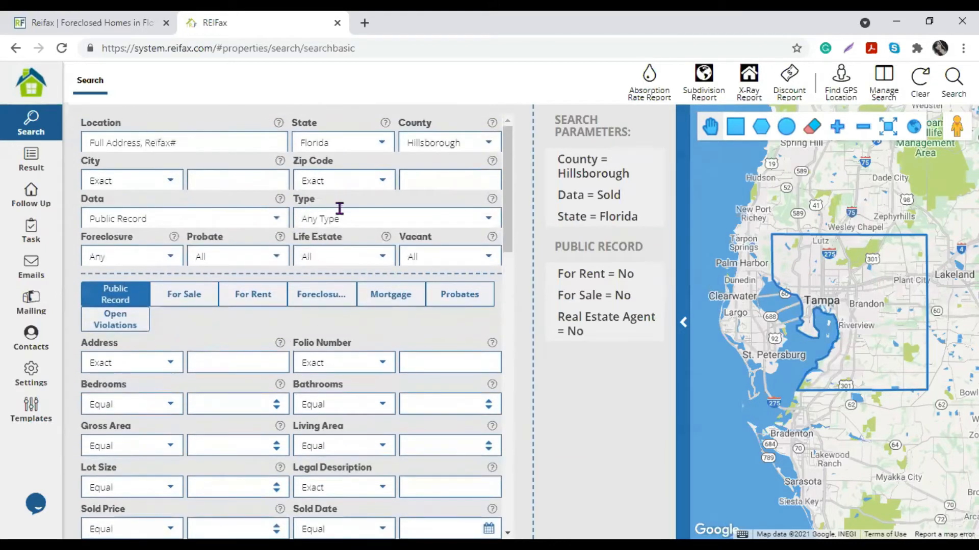
click(490, 219)
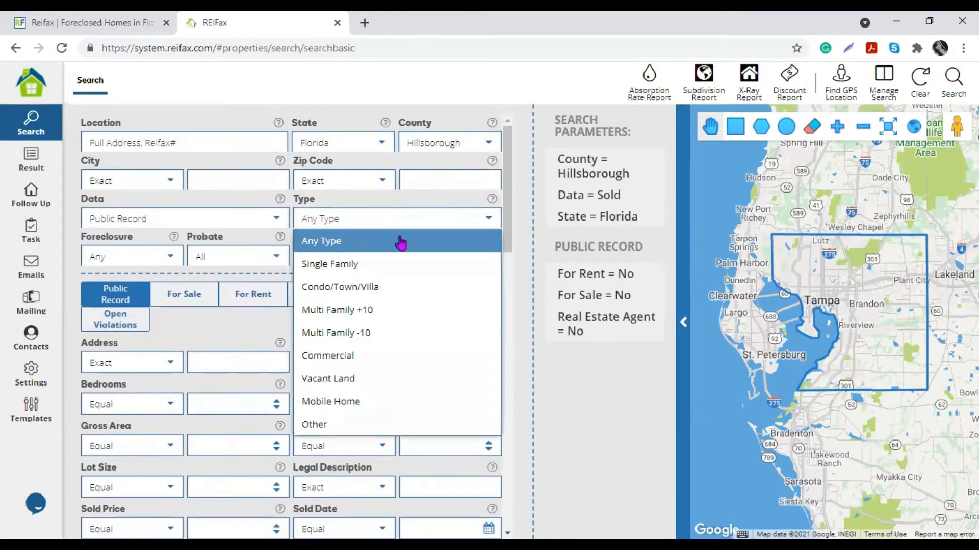
click(376, 265)
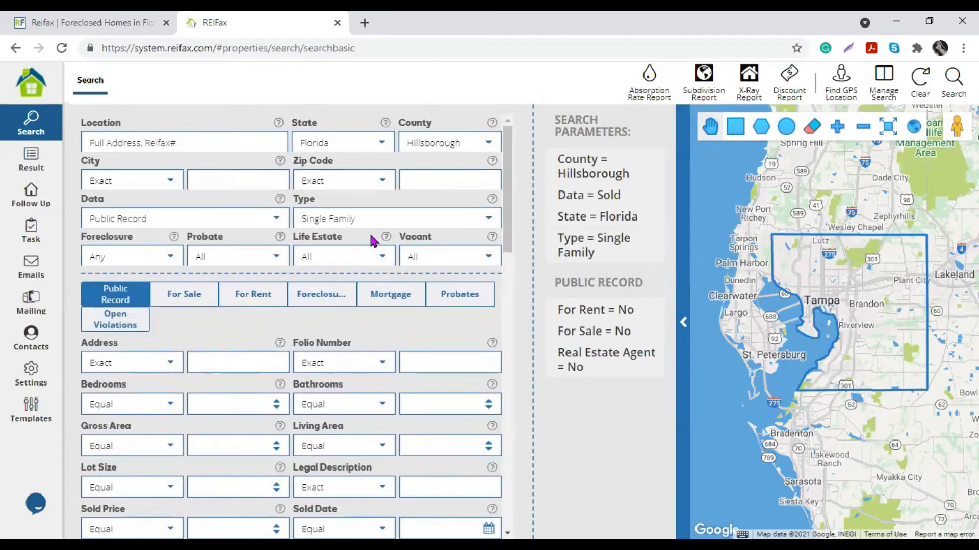
click(143, 328)
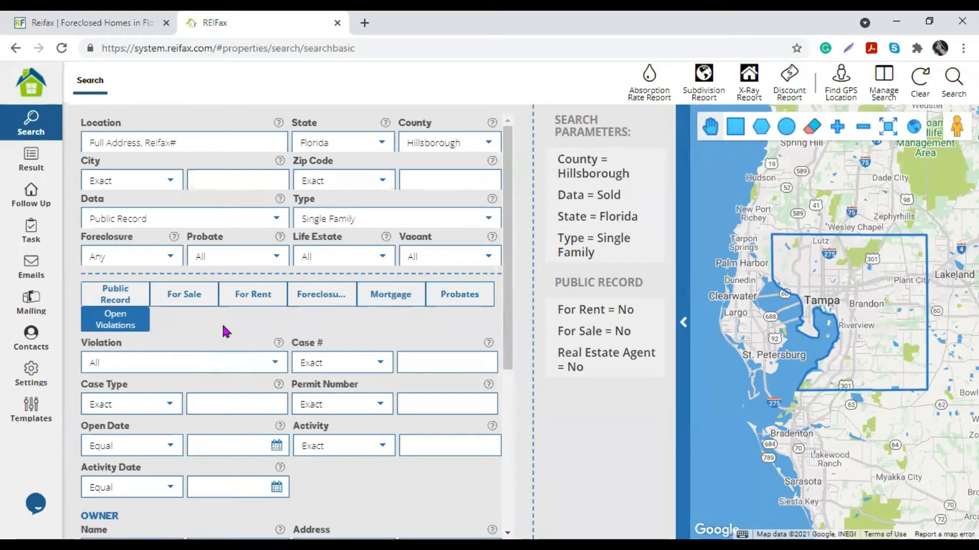
click(269, 363)
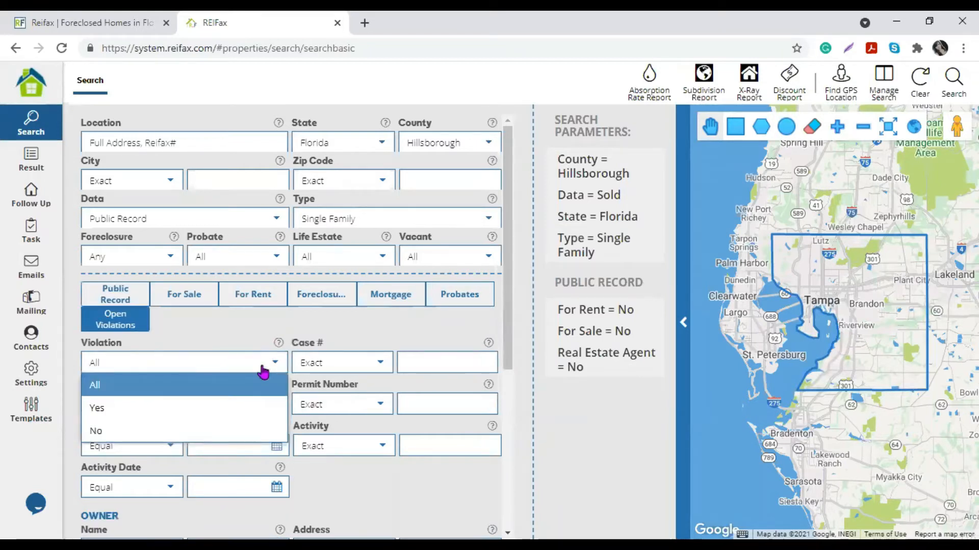
click(131, 409)
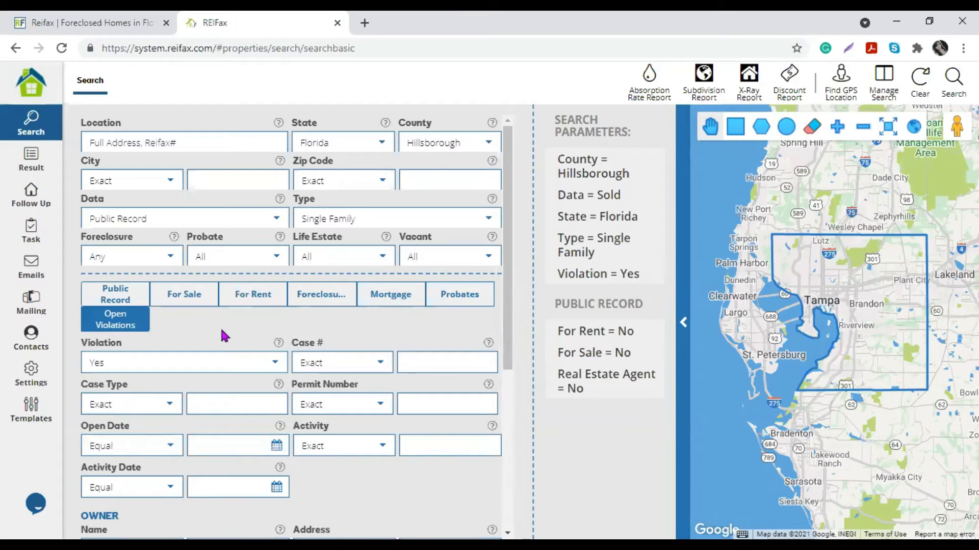
Run the Hillsborough search, check the total number of properties and return to the search criteria
mouse_move(600, 279)
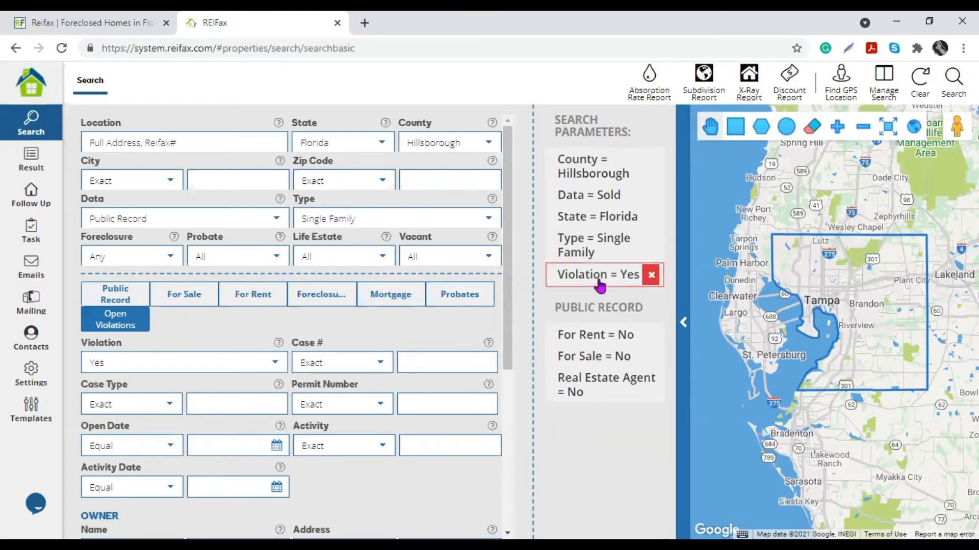
mouse_move(609, 397)
mouse_move(620, 175)
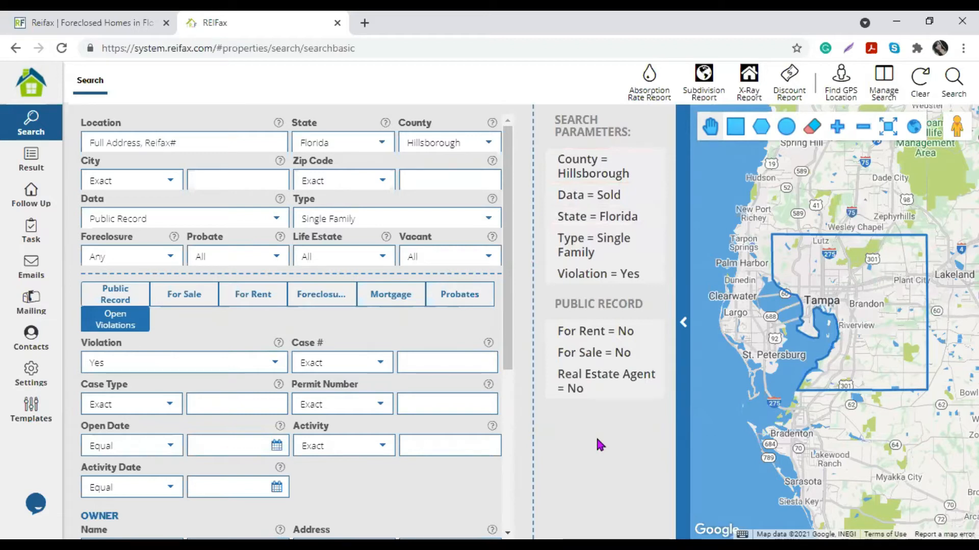
click(947, 81)
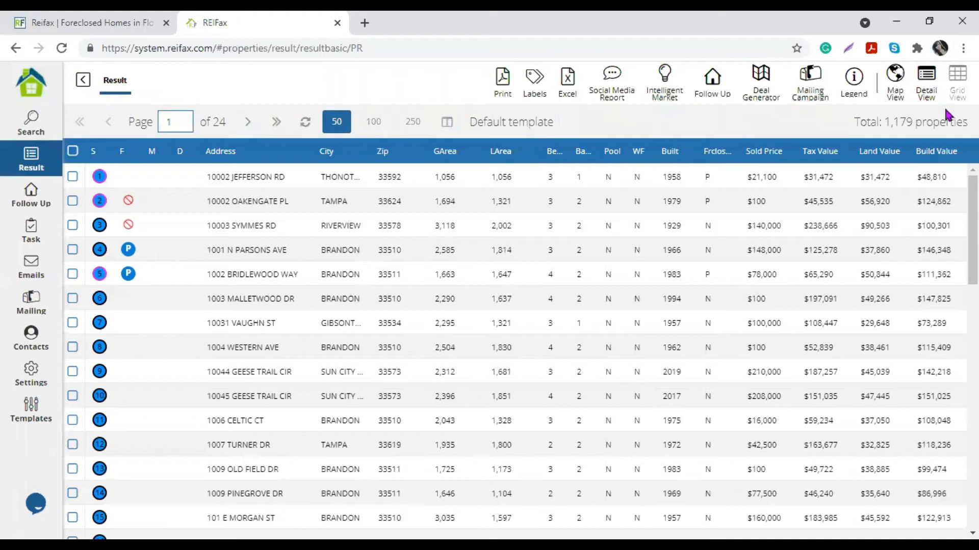
drag(855, 123, 968, 122)
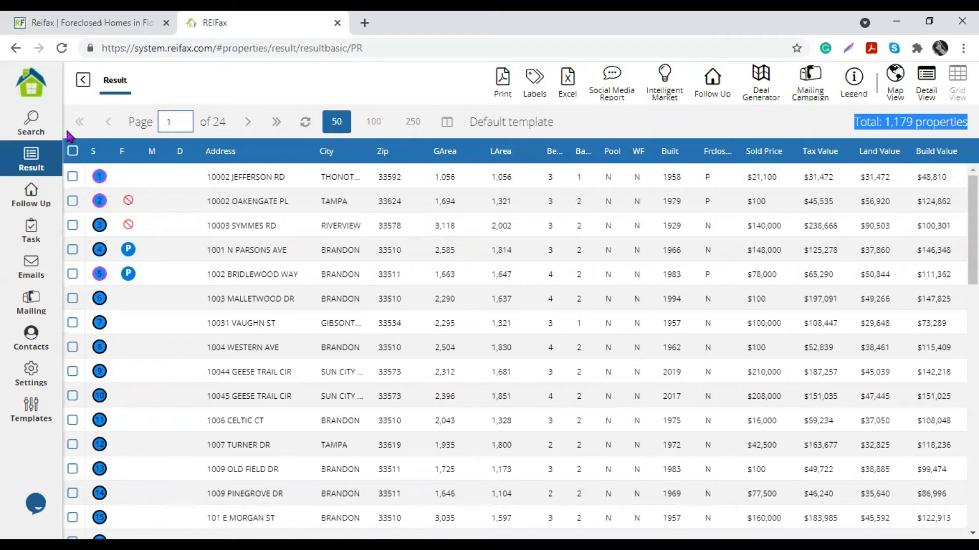
click(45, 134)
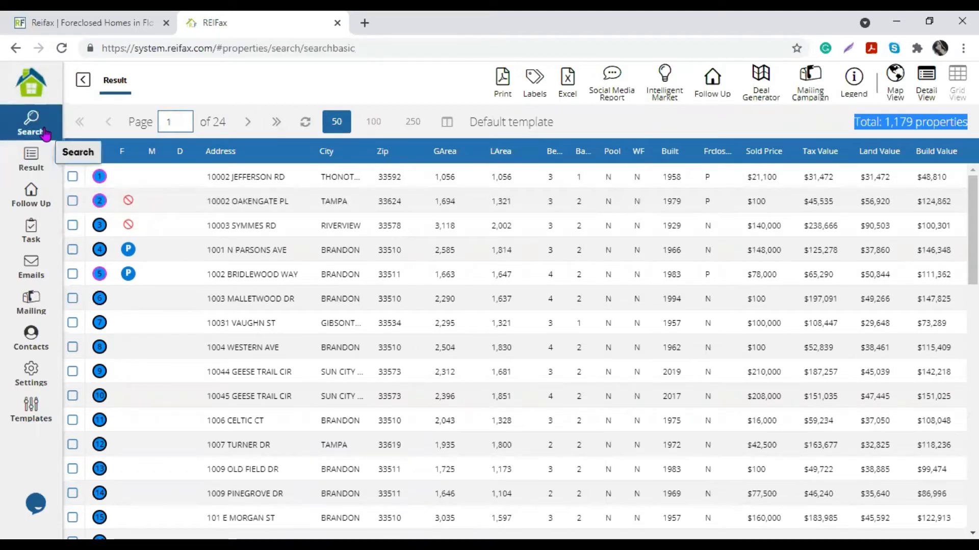
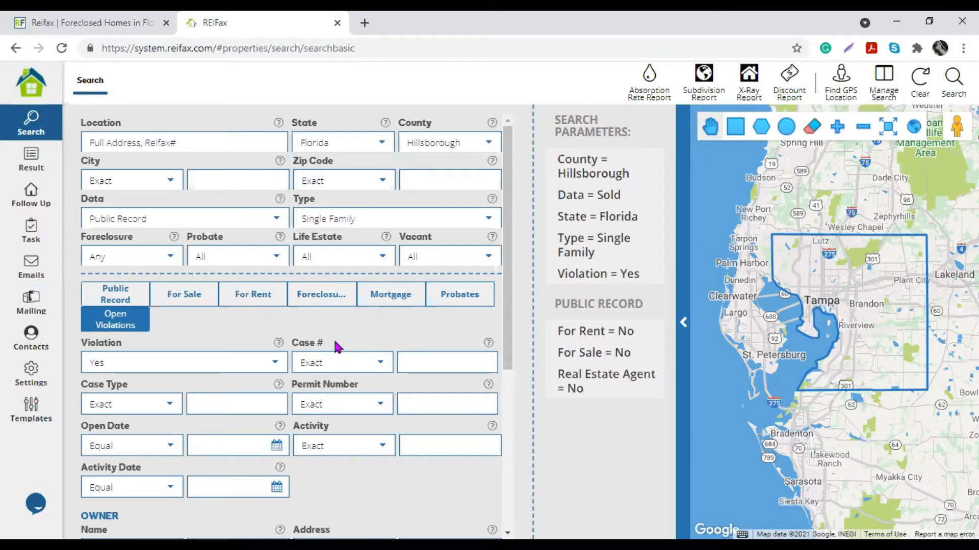
In the Public Record owner filters, set Name to Not Contains with the terms llc,inc,corp,group,bank
click(90, 326)
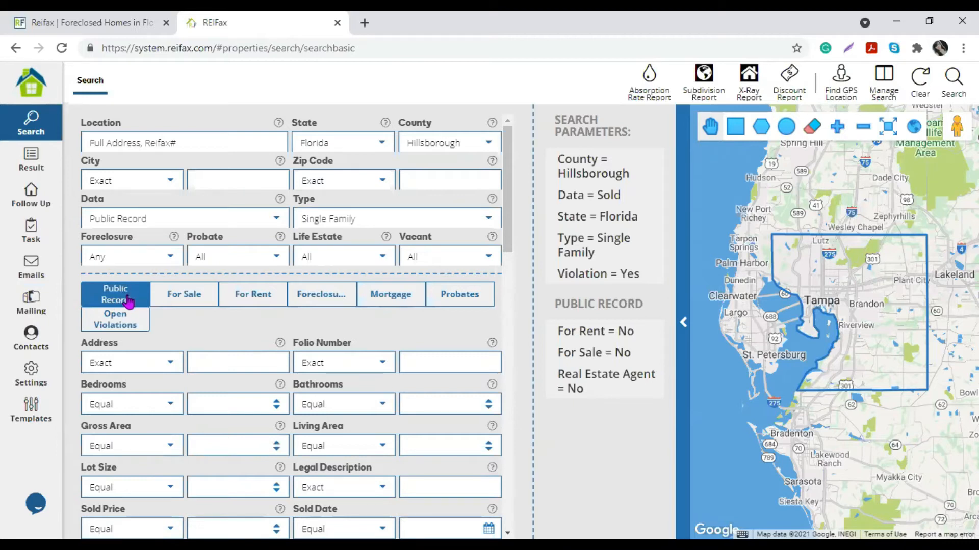
scroll(151, 365, down, 1)
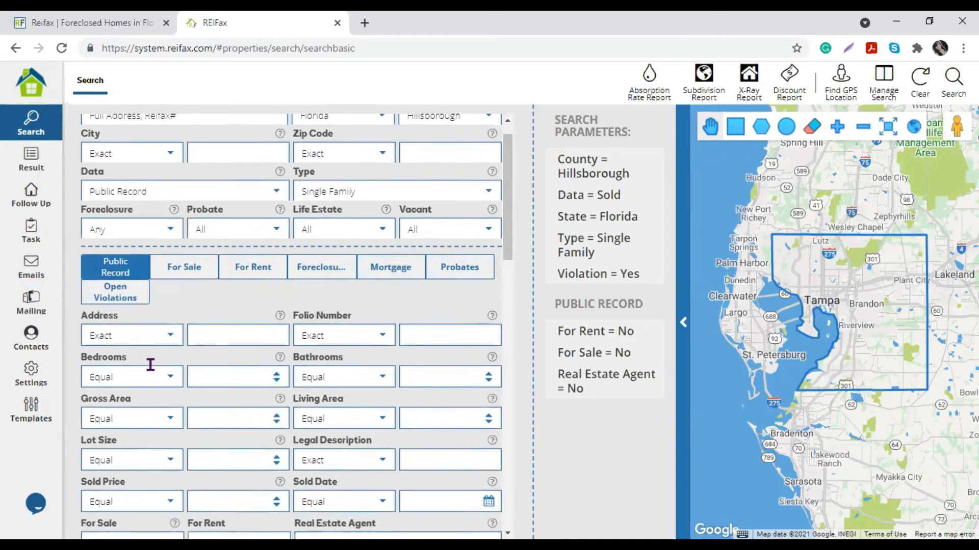
scroll(151, 364, down, 3)
scroll(151, 364, down, 7)
drag(79, 219, 175, 224)
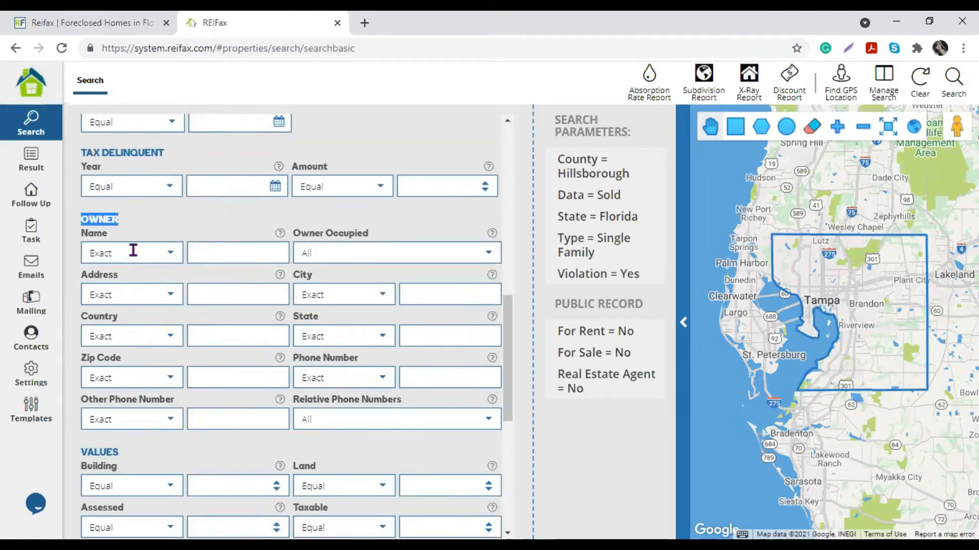
click(170, 253)
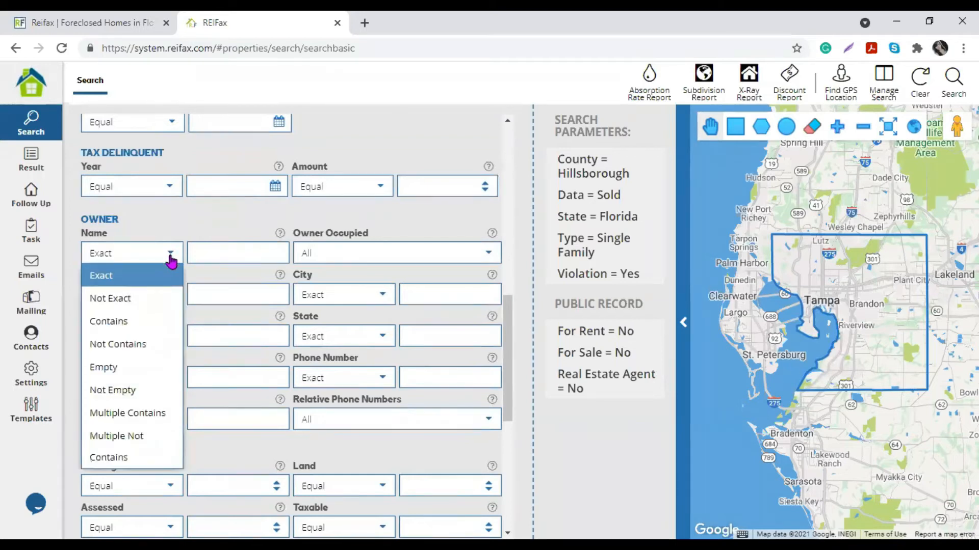
click(133, 345)
click(210, 255)
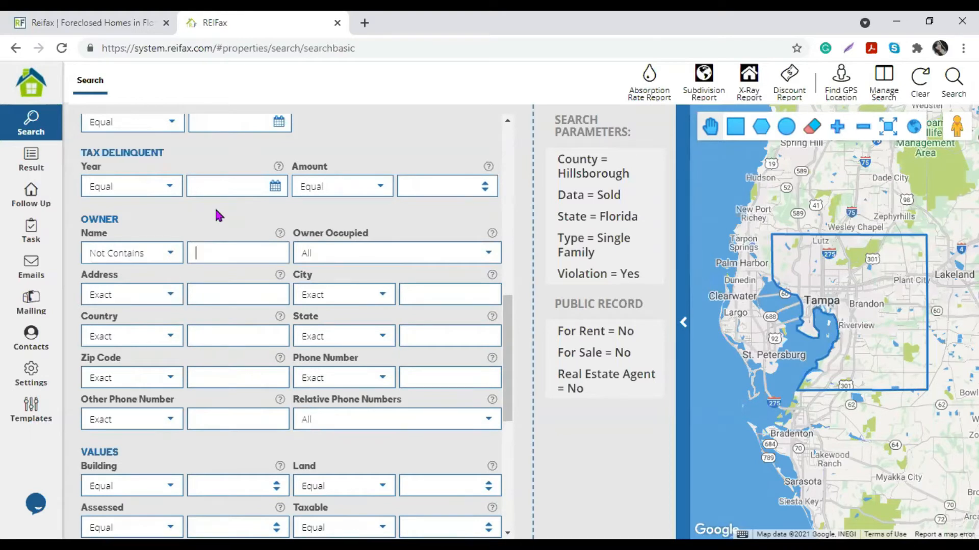
text(llc,inc,co)
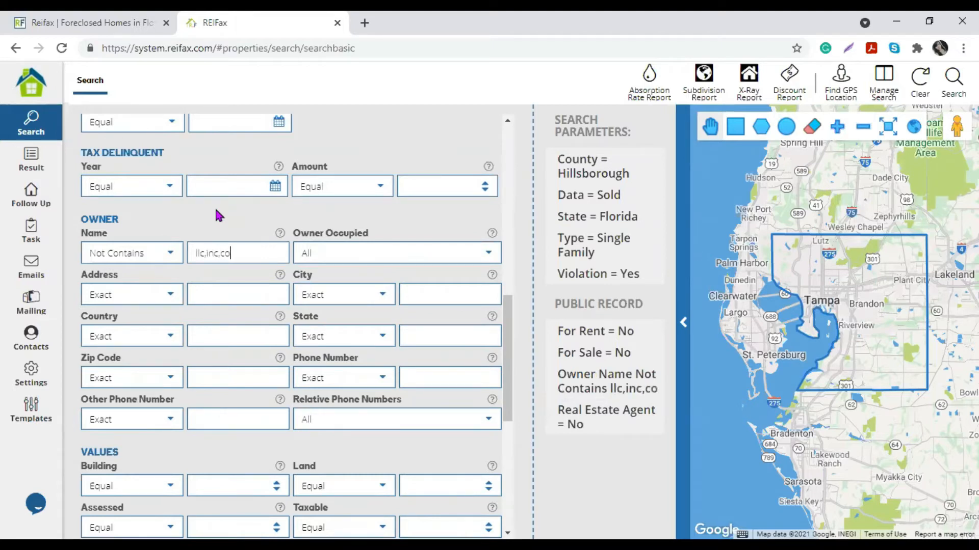
text(rp,group,bank,)
key(BackSpace)
Extend the excluded owner name terms with corporation,tr,trust,trustee
double_click(267, 254)
click(282, 254)
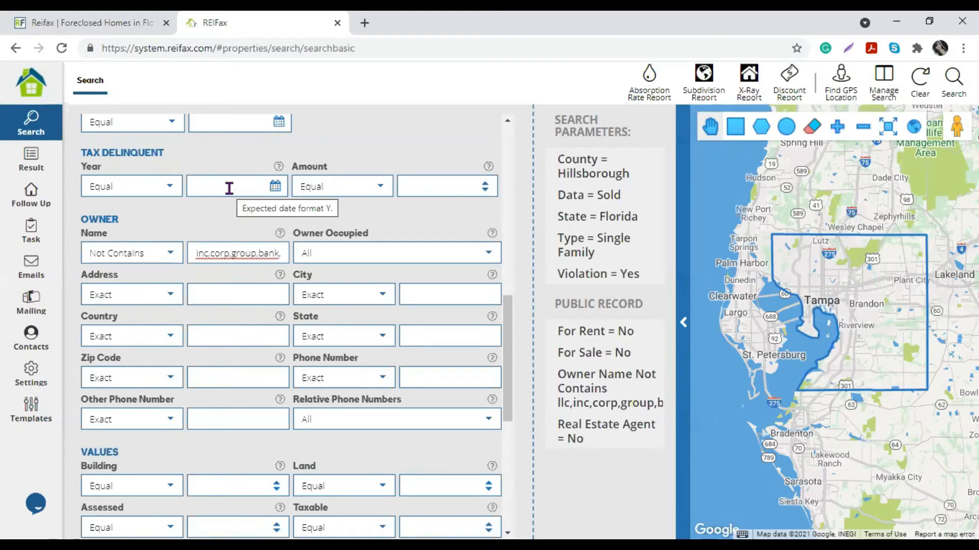
text(,cor)
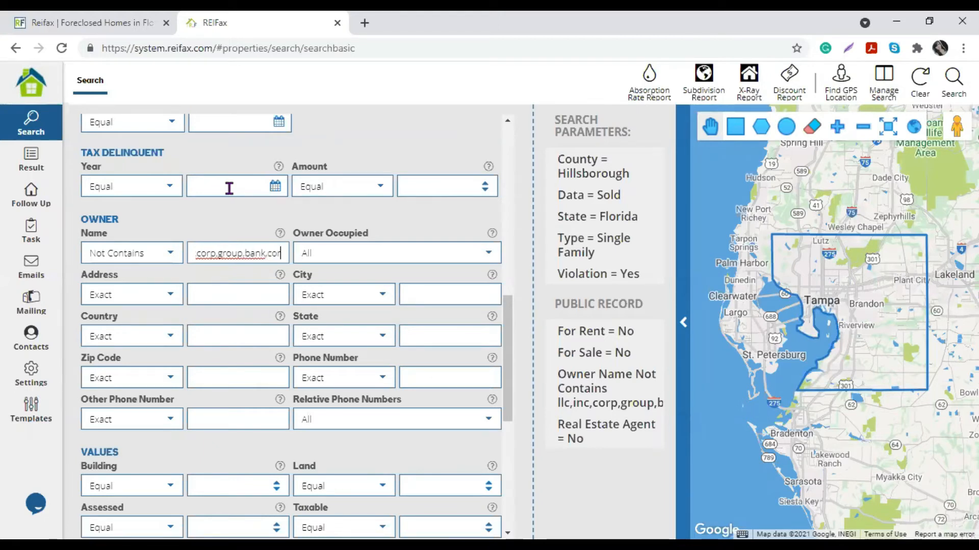
text(porat)
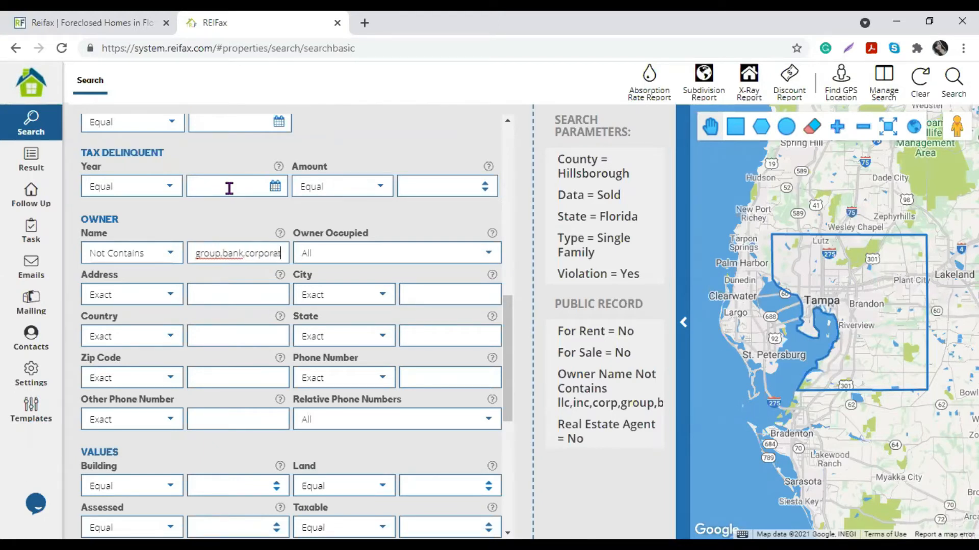
text(ion)
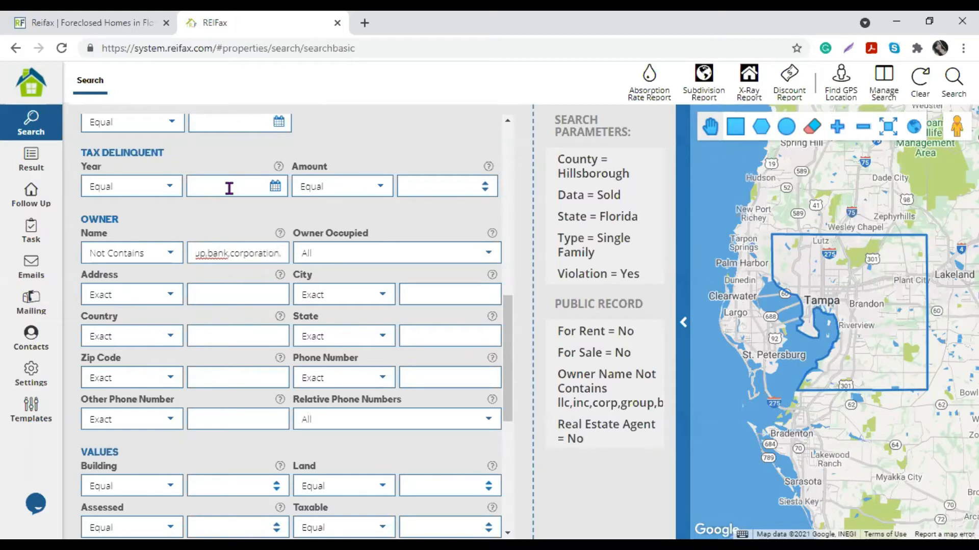
text(,tr)
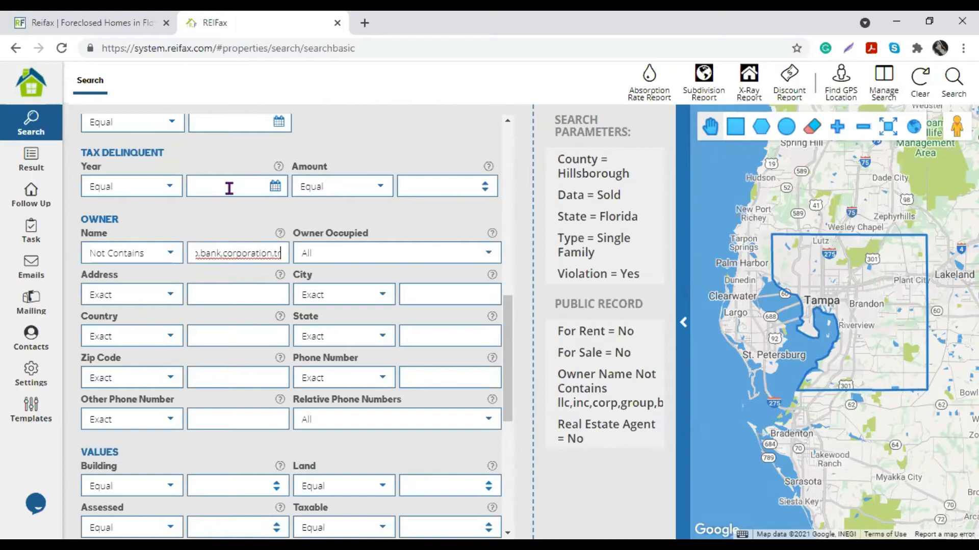
text(,trus)
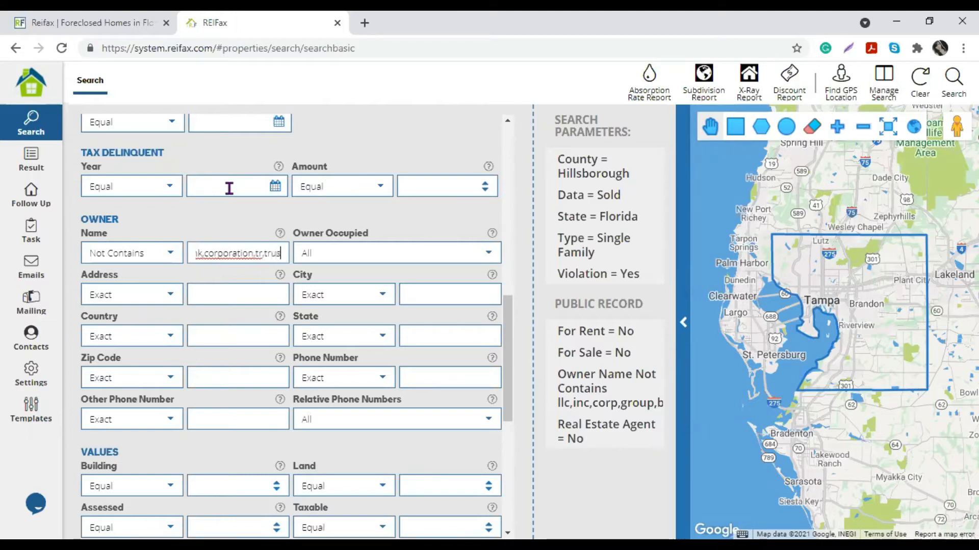
text(t,trustee)
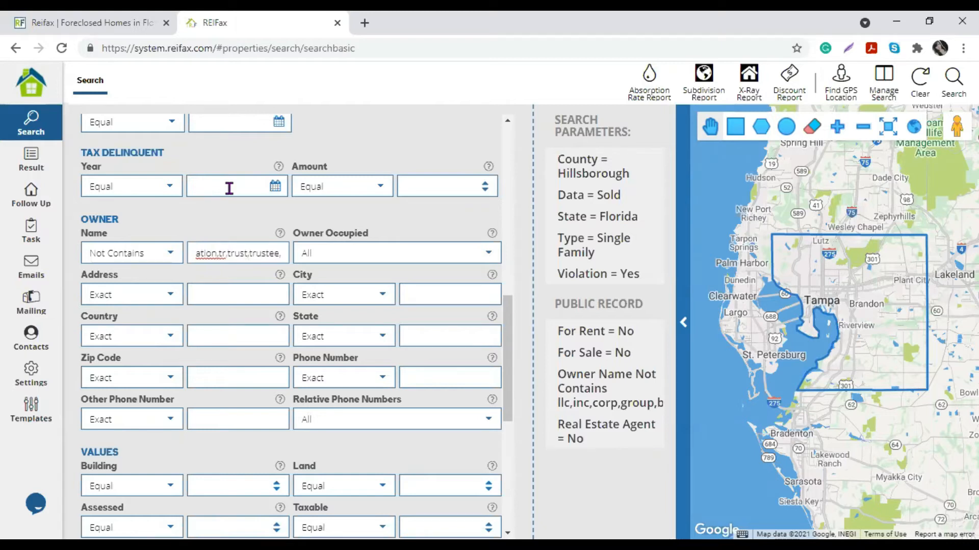
Look over the excluded owner name terms and append financial to the end of the list
drag(256, 253, 160, 255)
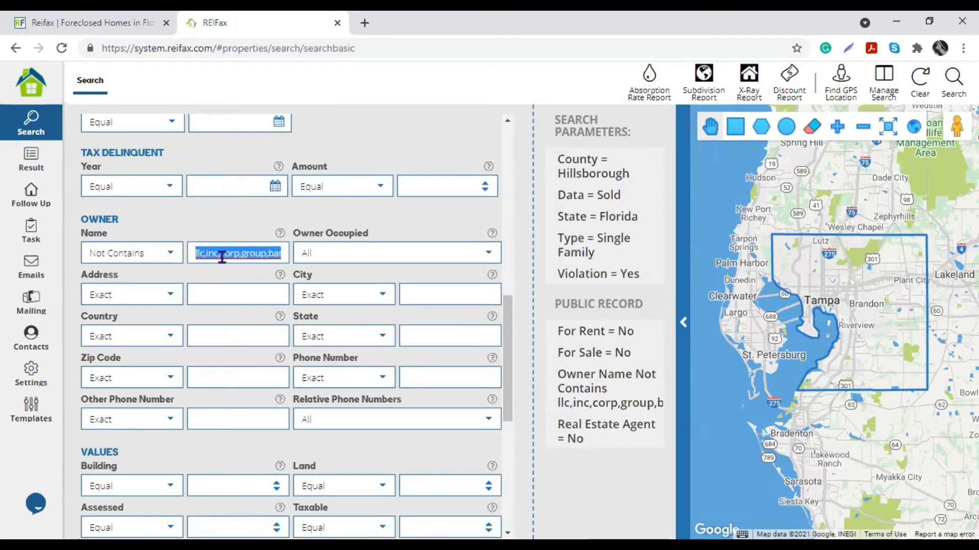
click(243, 254)
drag(203, 254, 304, 255)
click(284, 254)
text(,financia)
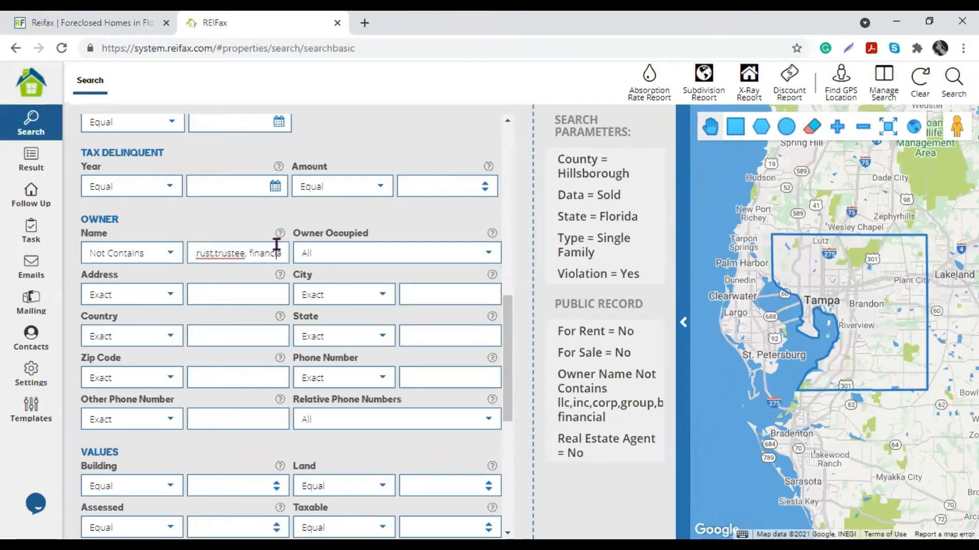
Remove financial and the trailing comma from the excluded owner name terms so the list ends with trustee
right_click(270, 258)
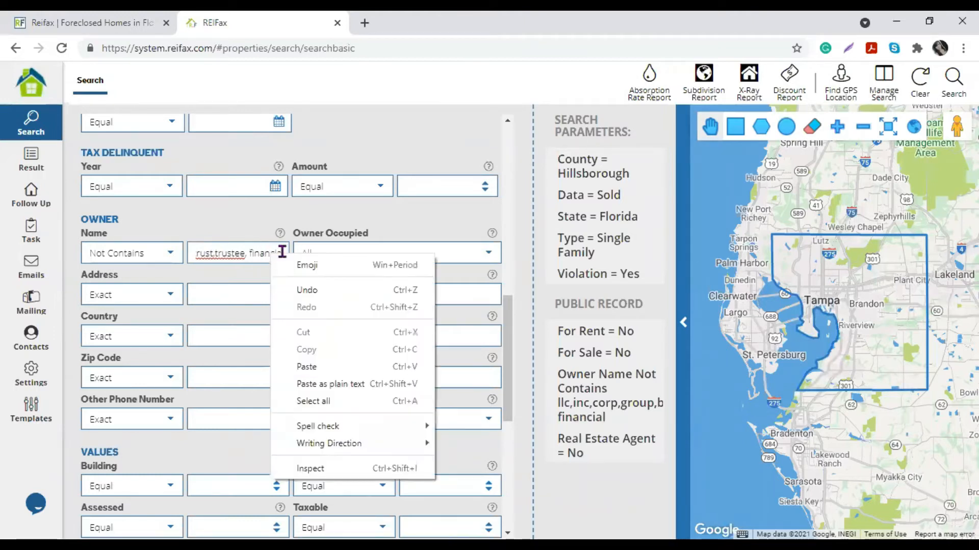
click(280, 251)
double_click(262, 254)
click(261, 253)
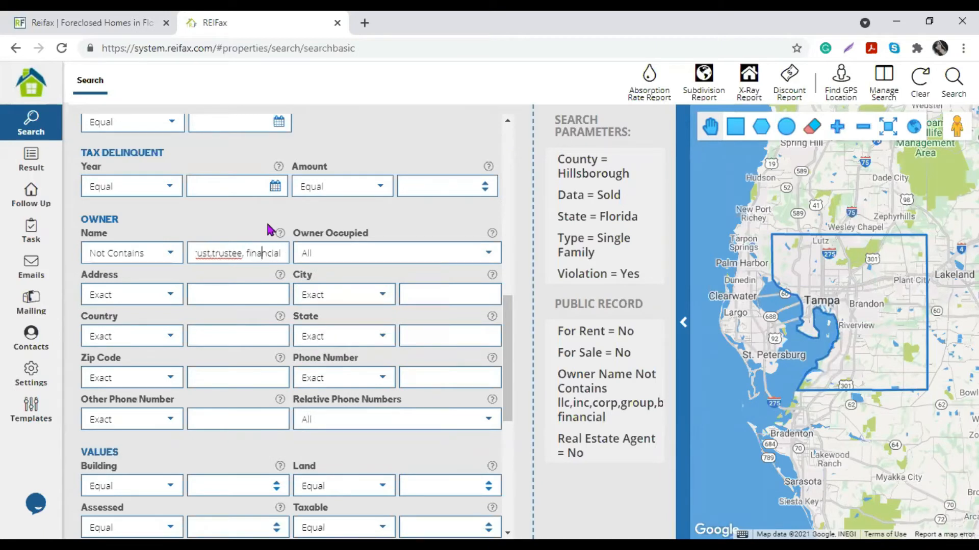
key(Delete)
key(Delete)
key(Delete)
key(Delete)
key(BackSpace)
key(BackSpace)
key(BackSpace)
key(BackSpace)
key(BackSpace)
key(BackSpace)
key(BackSpace)
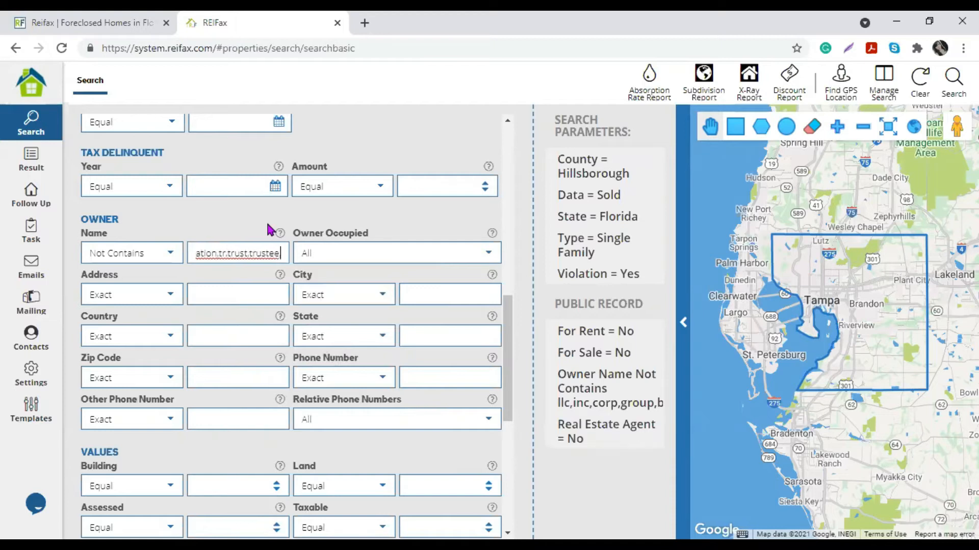
key(BackSpace)
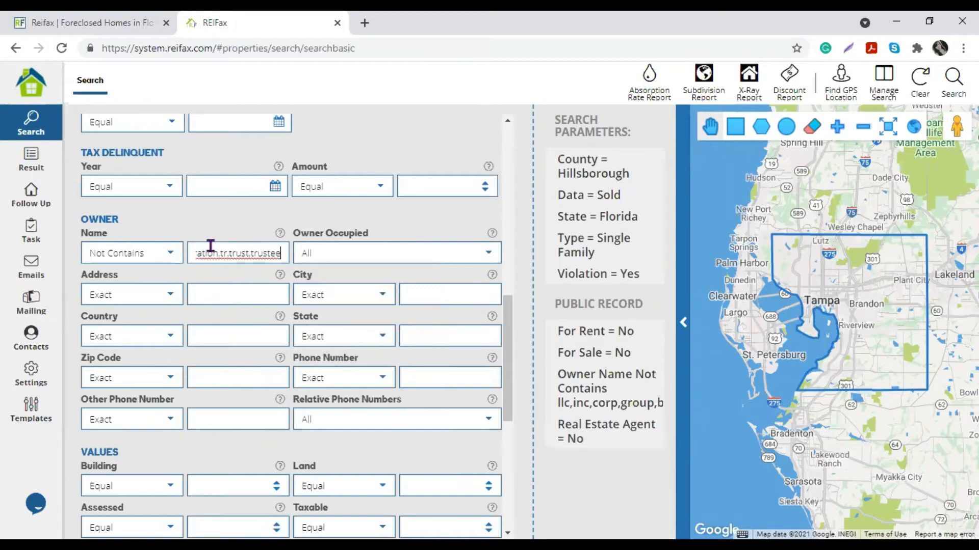
Check the owner Name terms and the Not Contains condition against the listed search parameters
drag(276, 255, 137, 253)
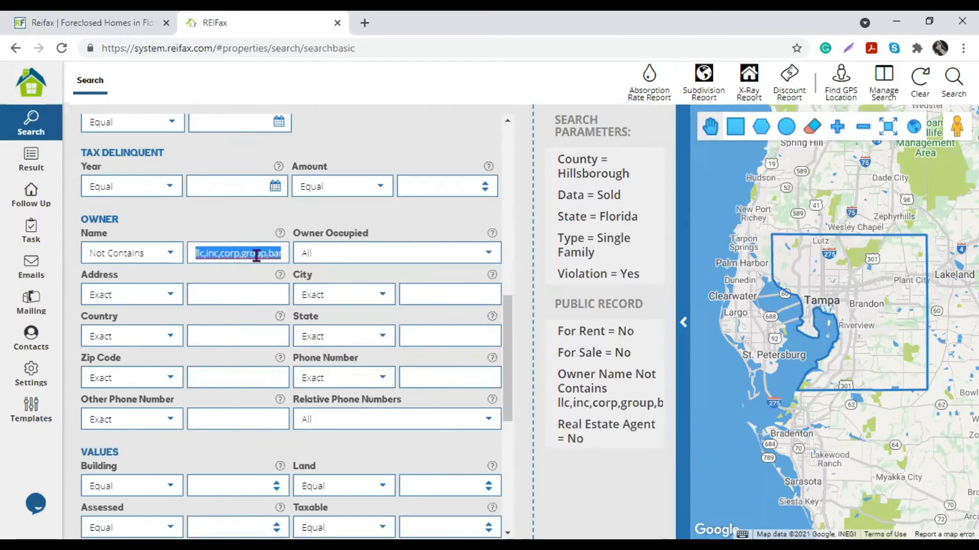
drag(144, 253, 76, 263)
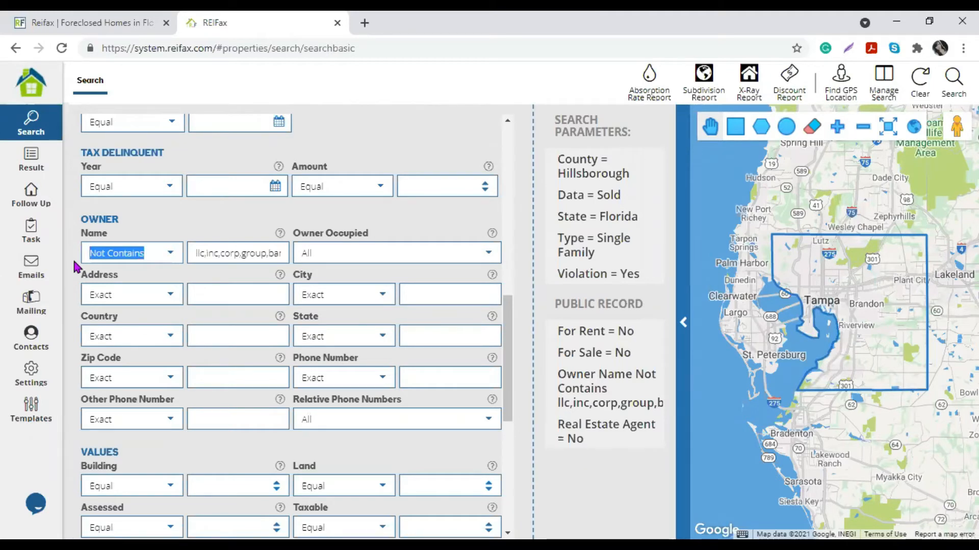
mouse_move(607, 402)
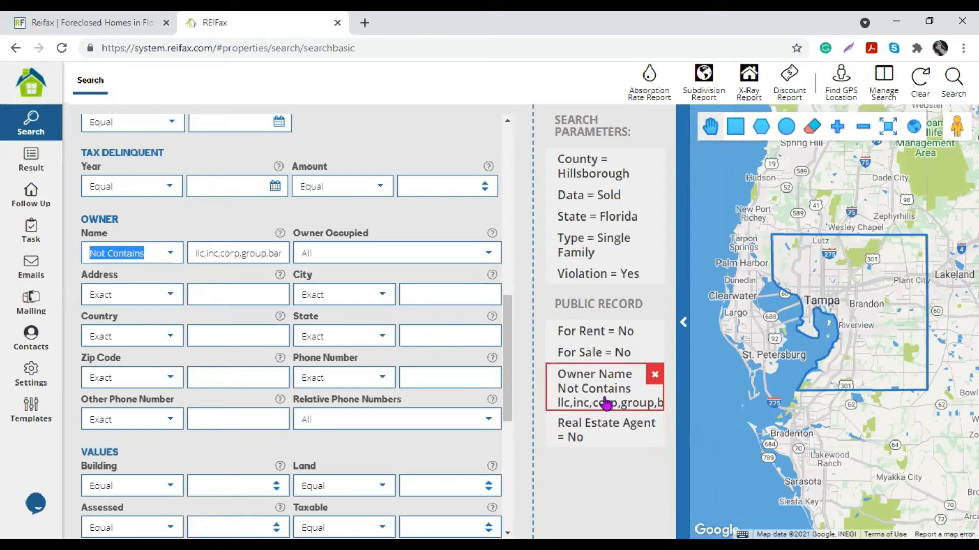
scroll(489, 407, up, 1)
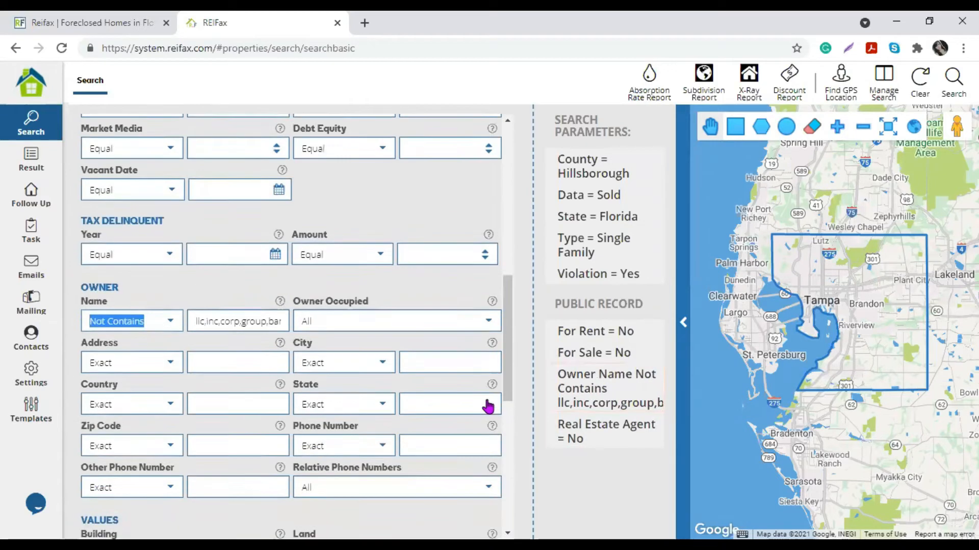
Limit the Market Value to Equal or Less than 350000
scroll(488, 406, up, 4)
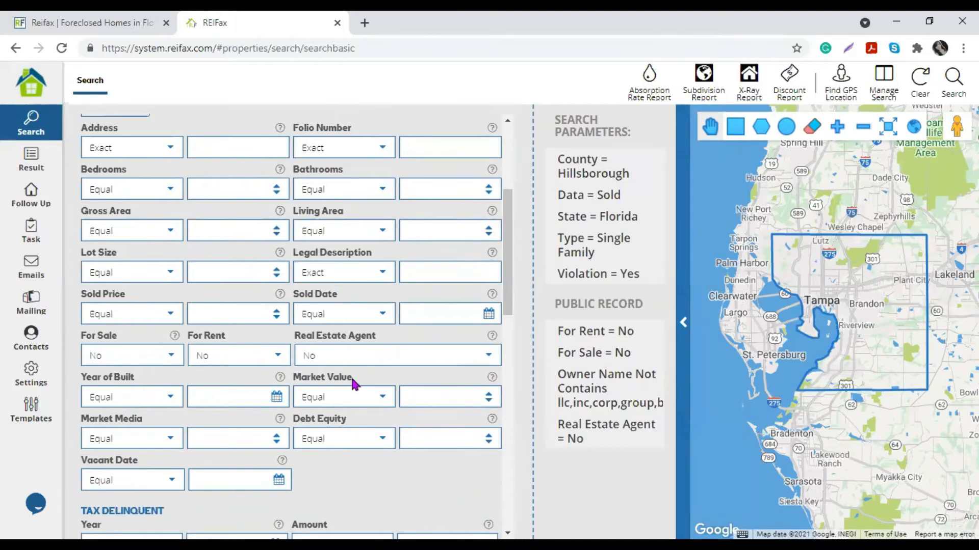
mouse_move(617, 358)
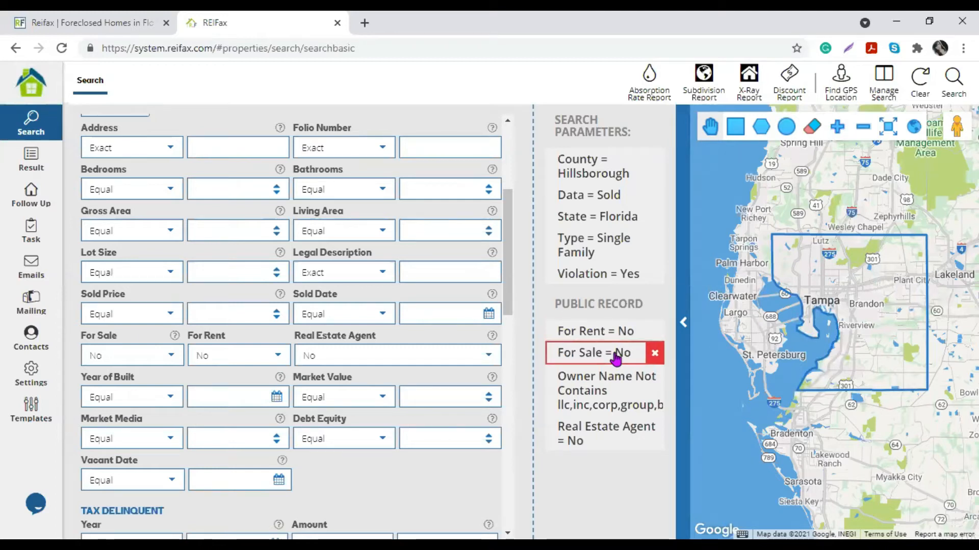
click(383, 399)
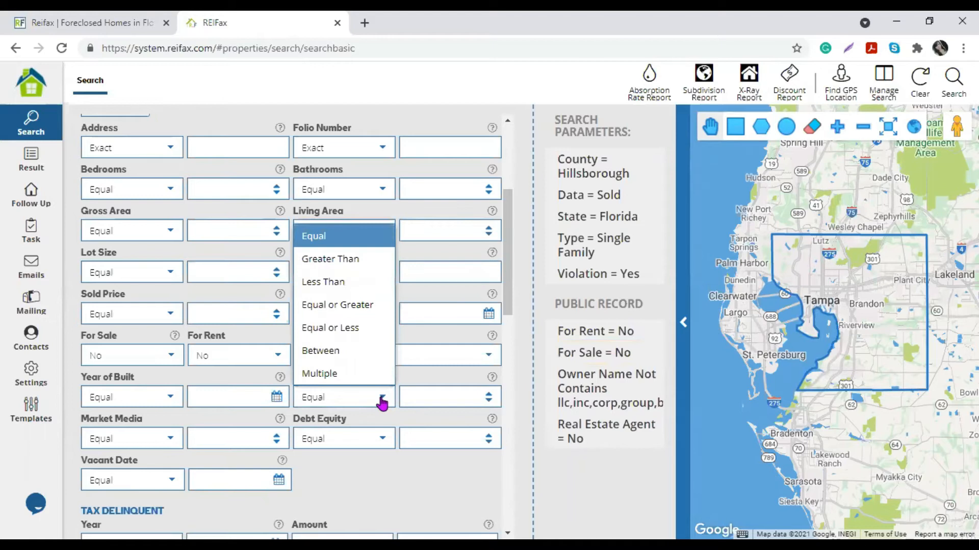
click(357, 328)
click(429, 396)
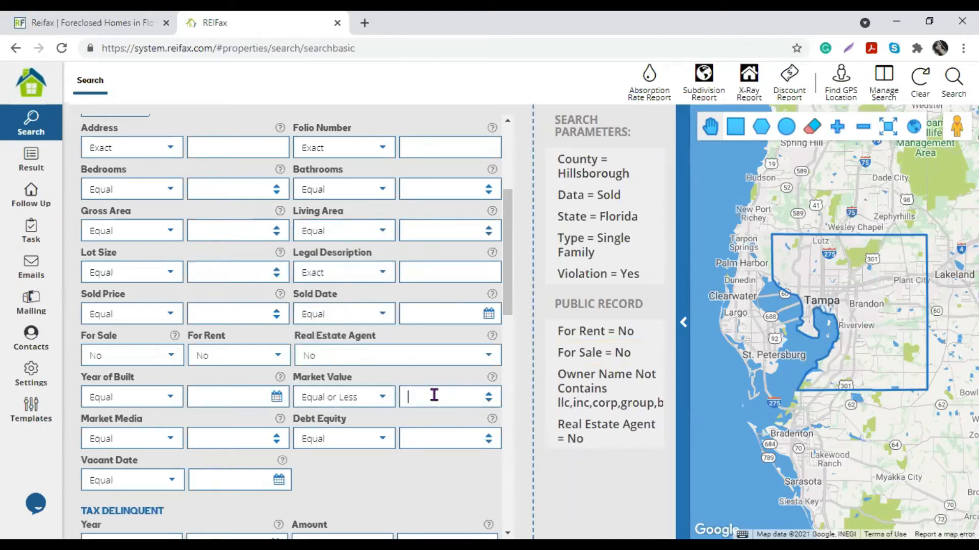
text(3500)
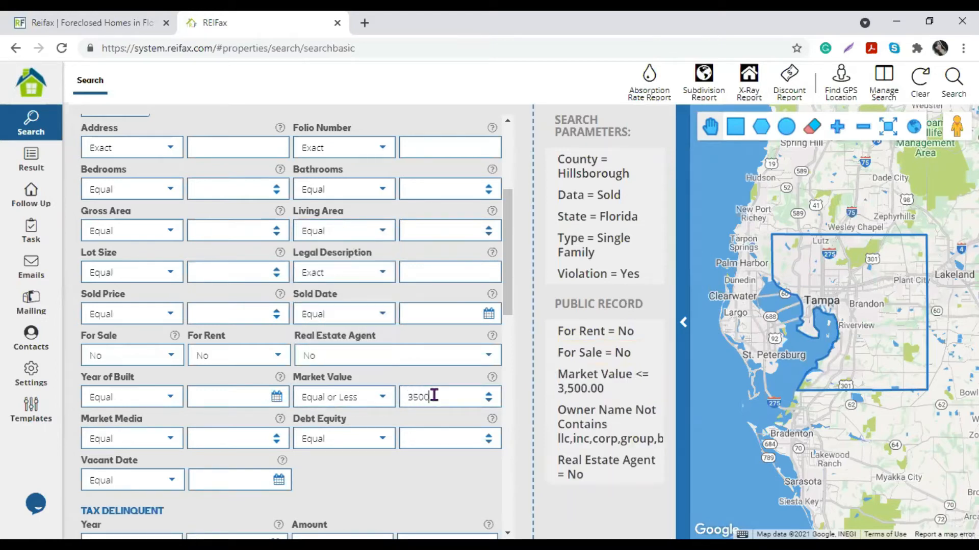
text(00)
double_click(432, 396)
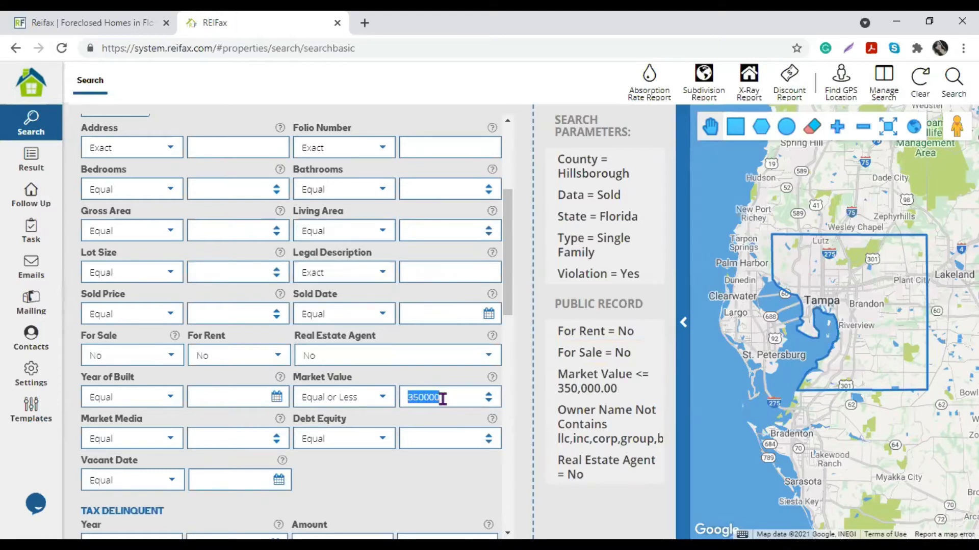
Set the Owner Occupied filter in the owner section to Yes
scroll(420, 488, down, 3)
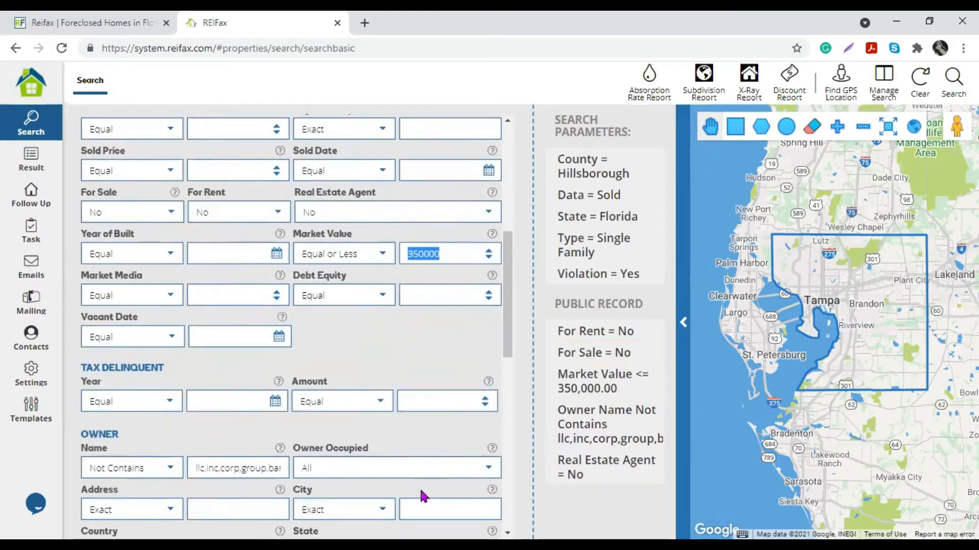
scroll(420, 488, down, 1)
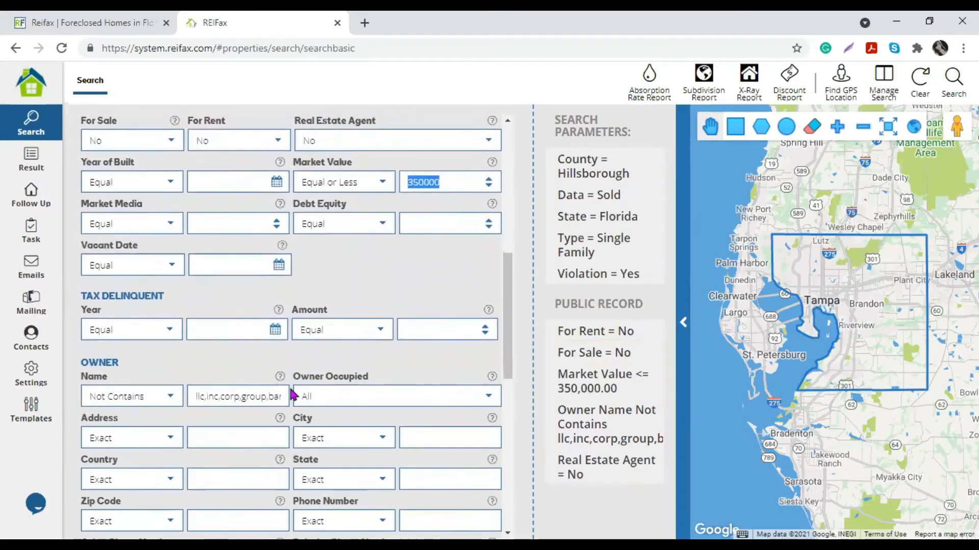
click(486, 403)
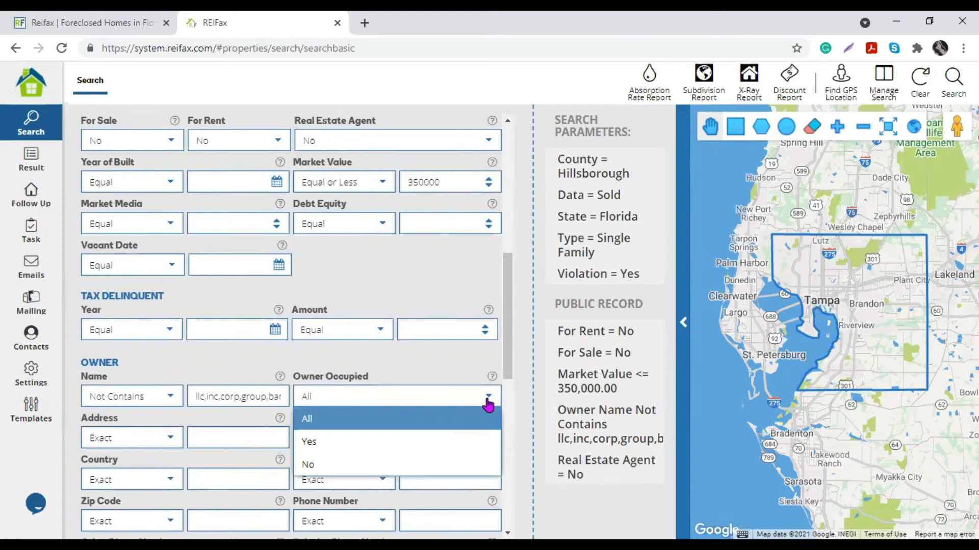
click(314, 444)
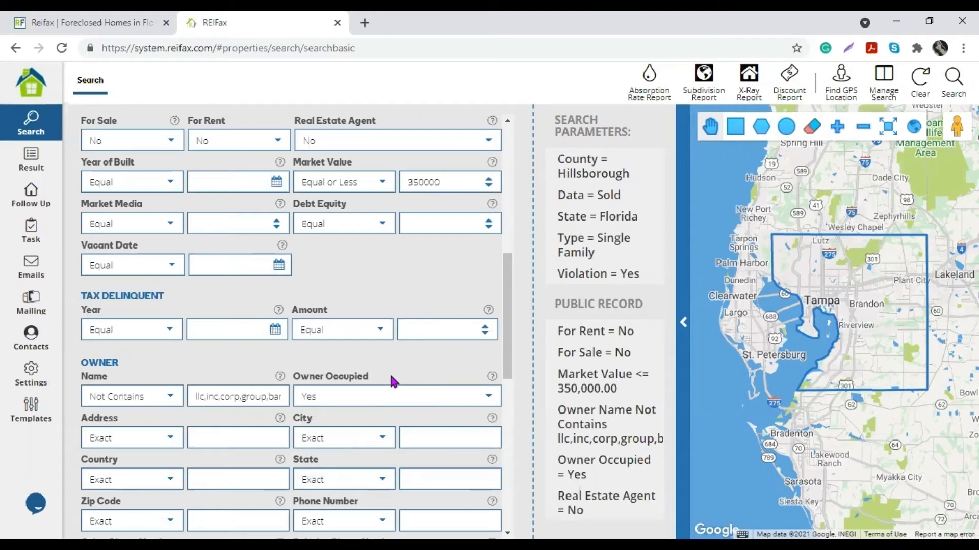
click(488, 398)
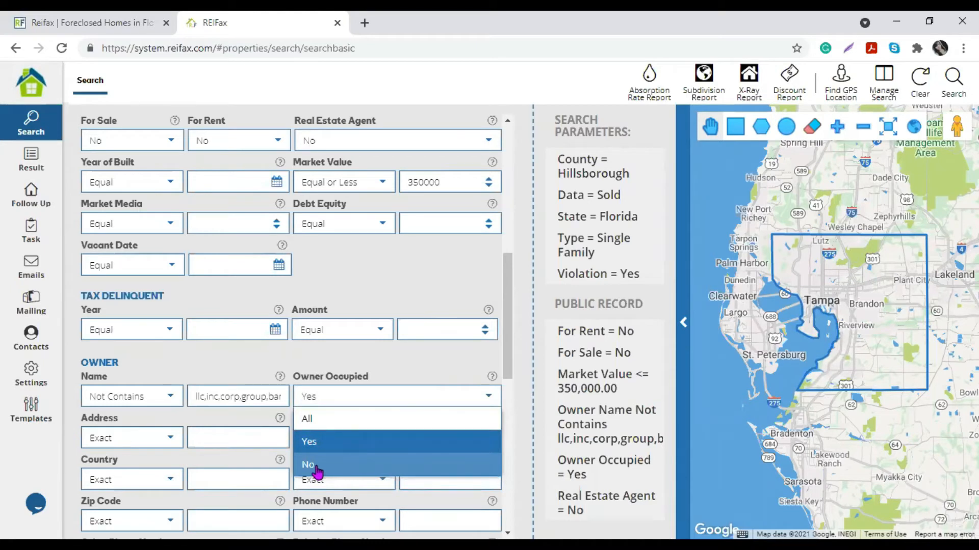
click(430, 374)
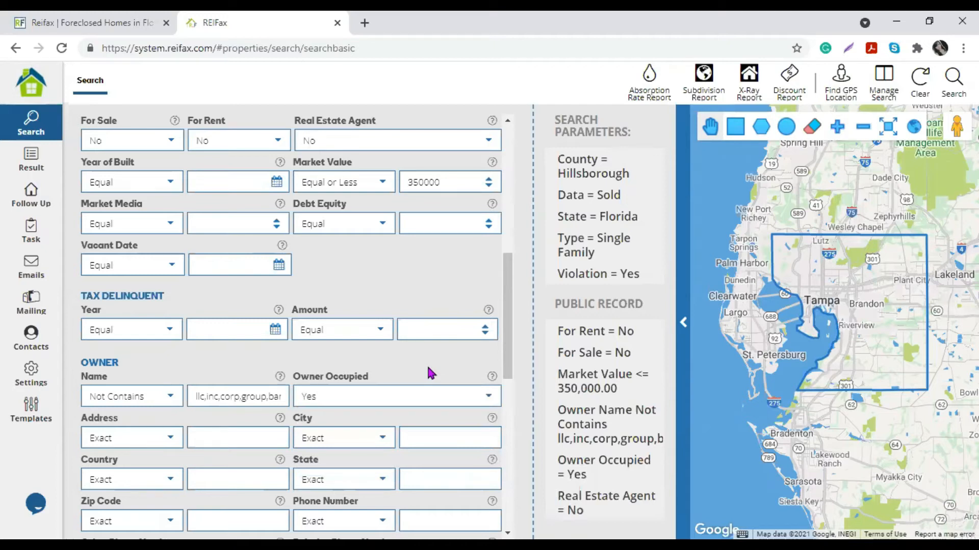
click(484, 402)
click(418, 364)
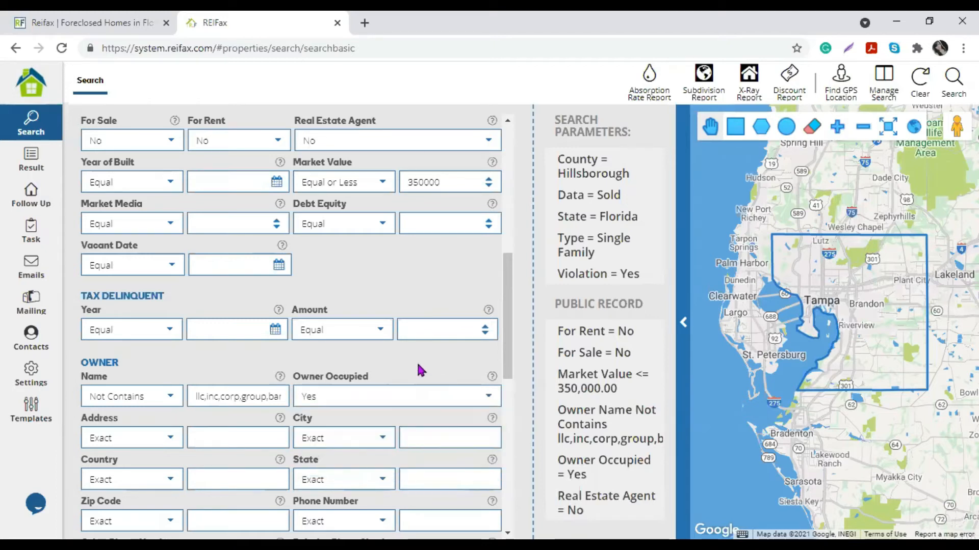
Set the owner State condition to Not Contains florida and Owner Occupied to No
click(382, 479)
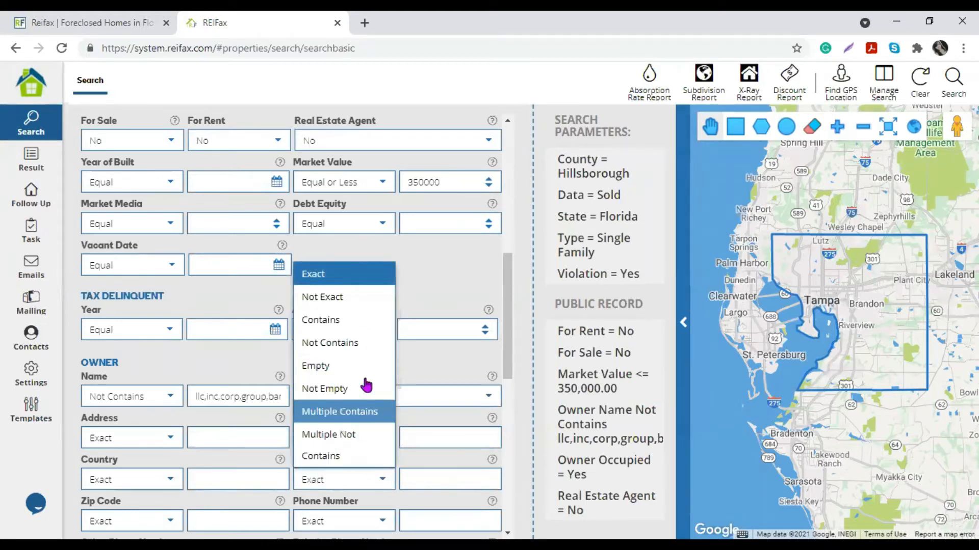
click(365, 345)
click(435, 477)
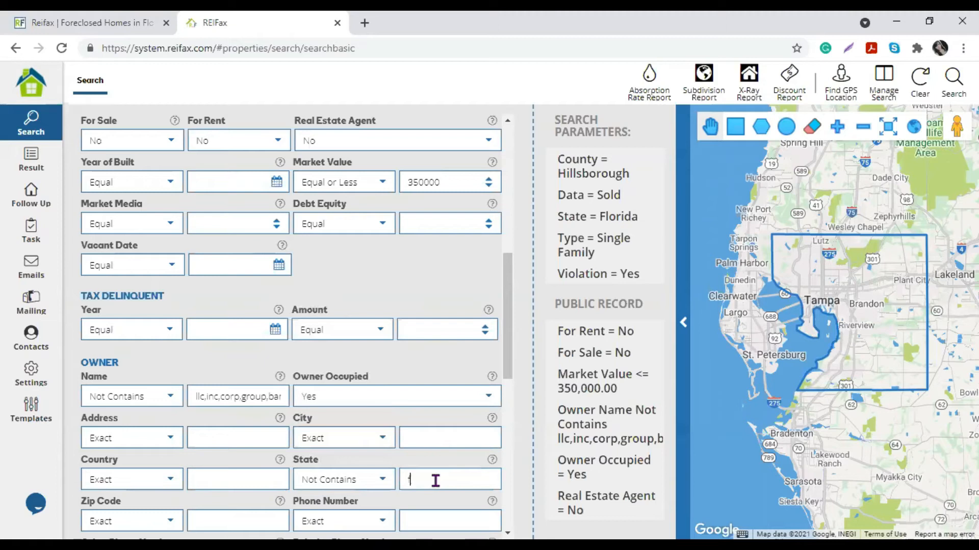
text(florida)
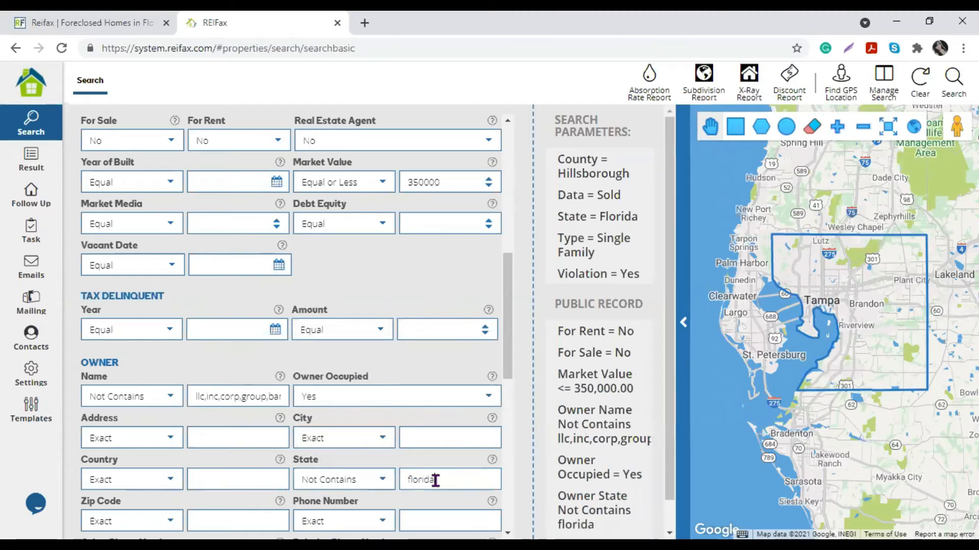
double_click(119, 366)
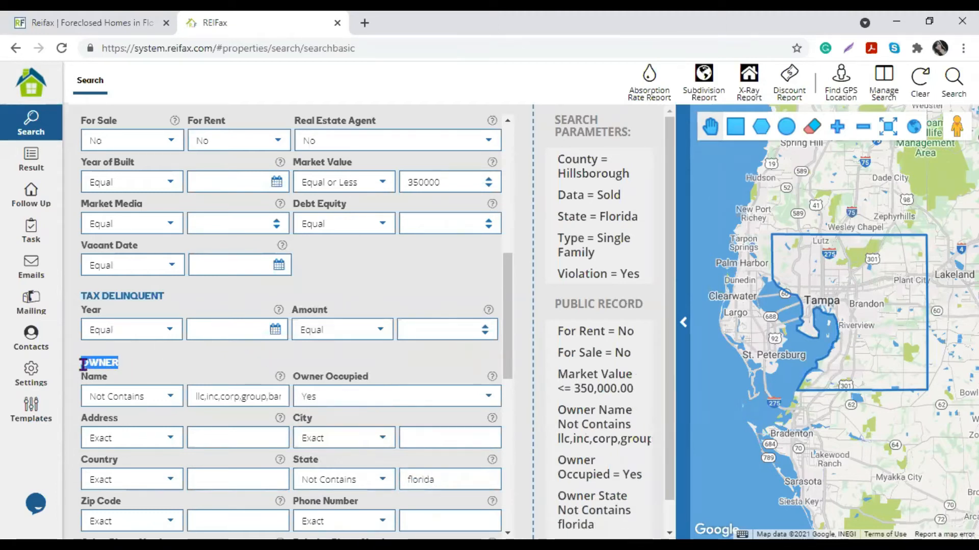
click(488, 397)
click(348, 465)
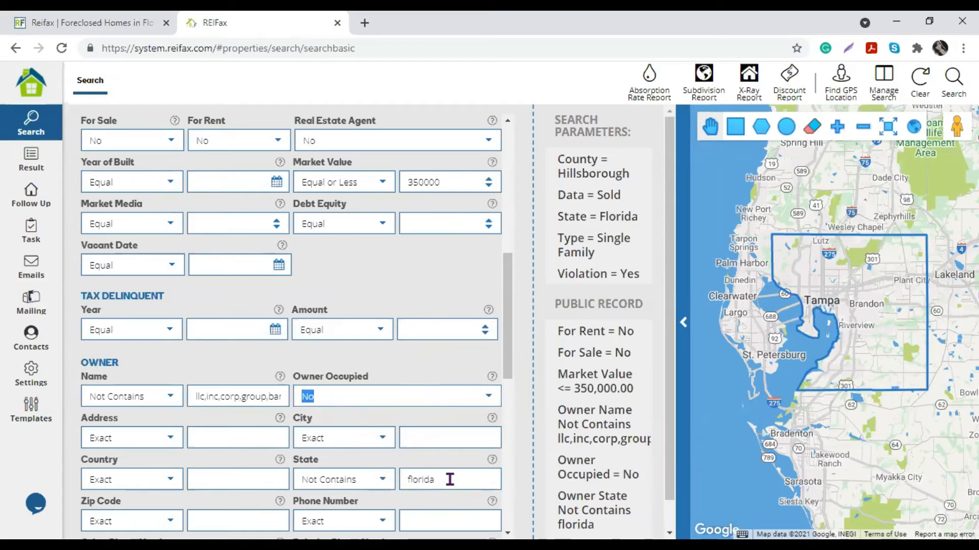
drag(448, 478, 393, 485)
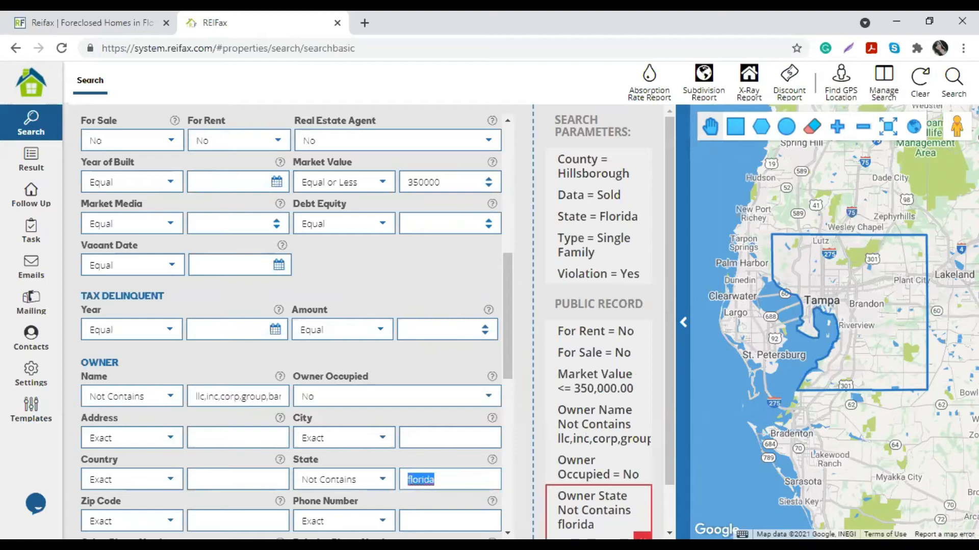
Remove the owner State condition from the search parameters and set Owner Occupied back to Yes
click(639, 507)
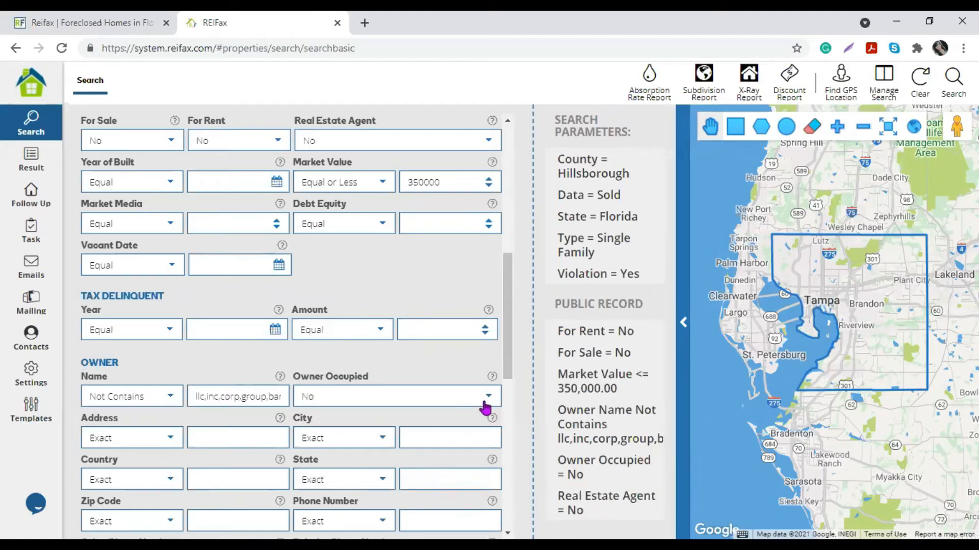
click(372, 402)
click(354, 443)
mouse_move(581, 355)
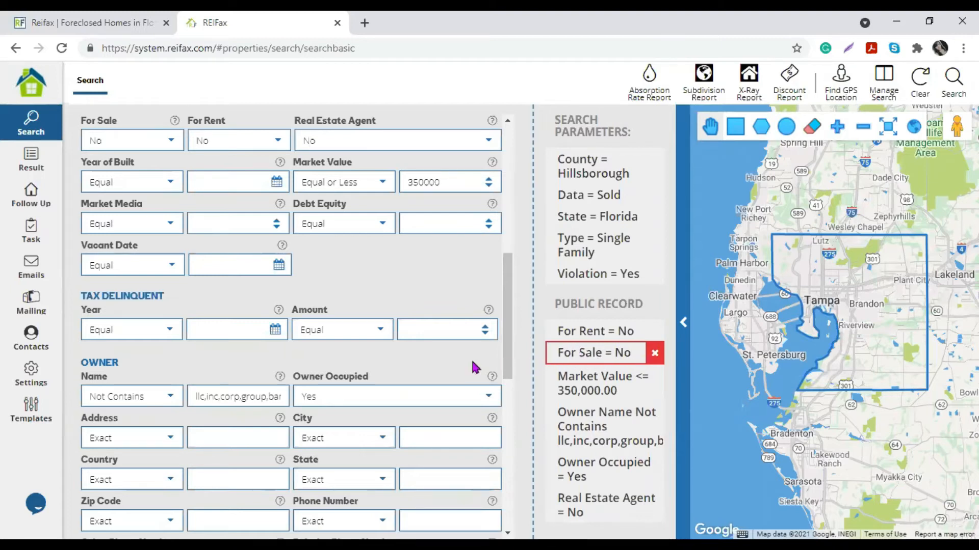
Restrict the Sold Date to Equal or Less than 01/01/2018
scroll(475, 367, up, 4)
scroll(530, 401, up, 1)
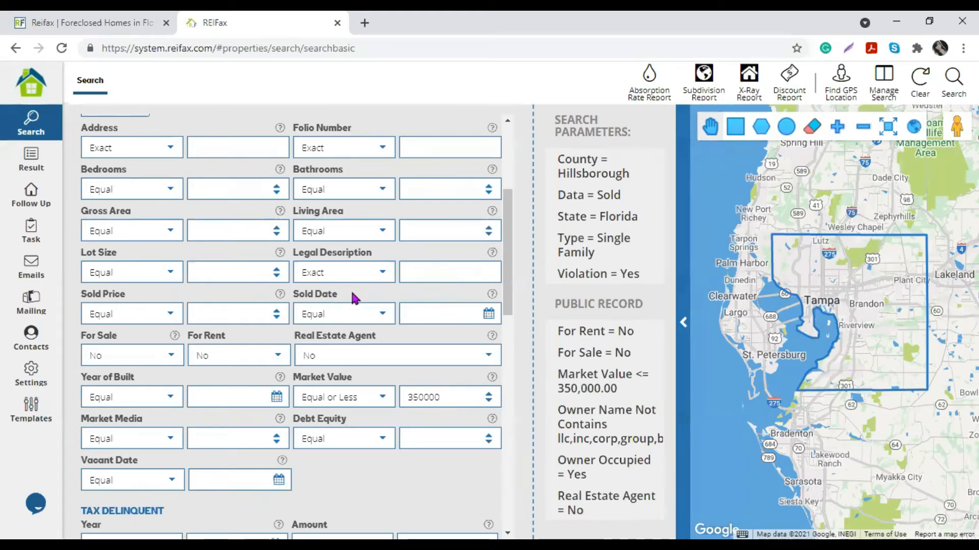
scroll(352, 308, up, 3)
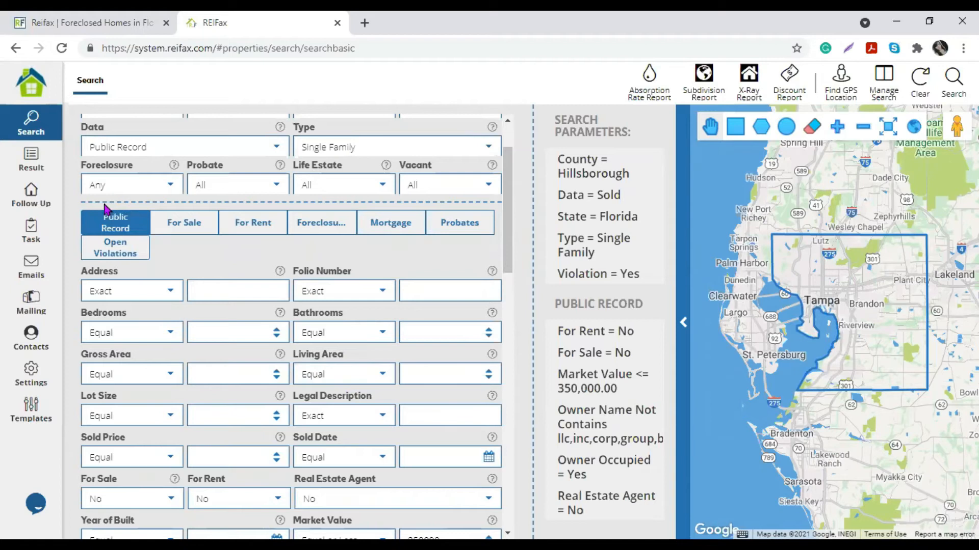
scroll(218, 350, down, 3)
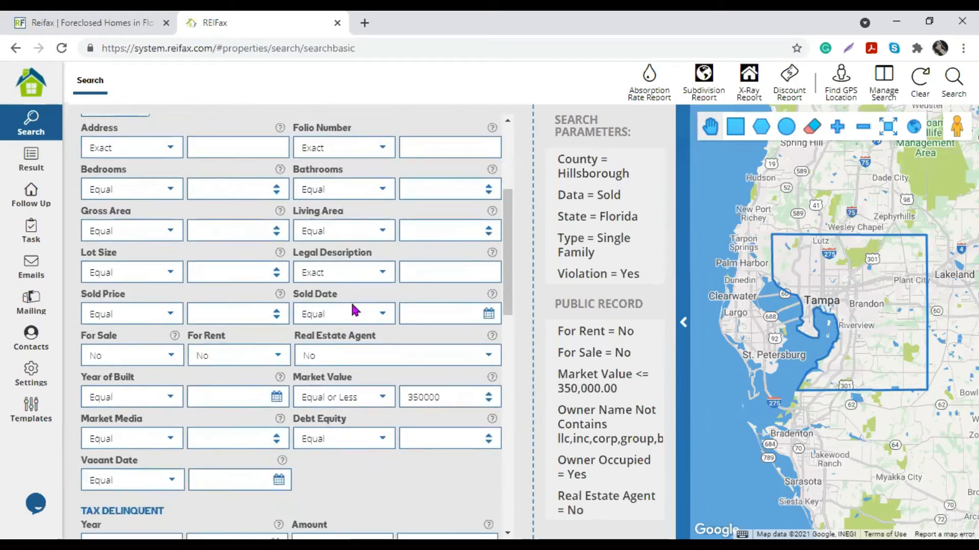
click(380, 316)
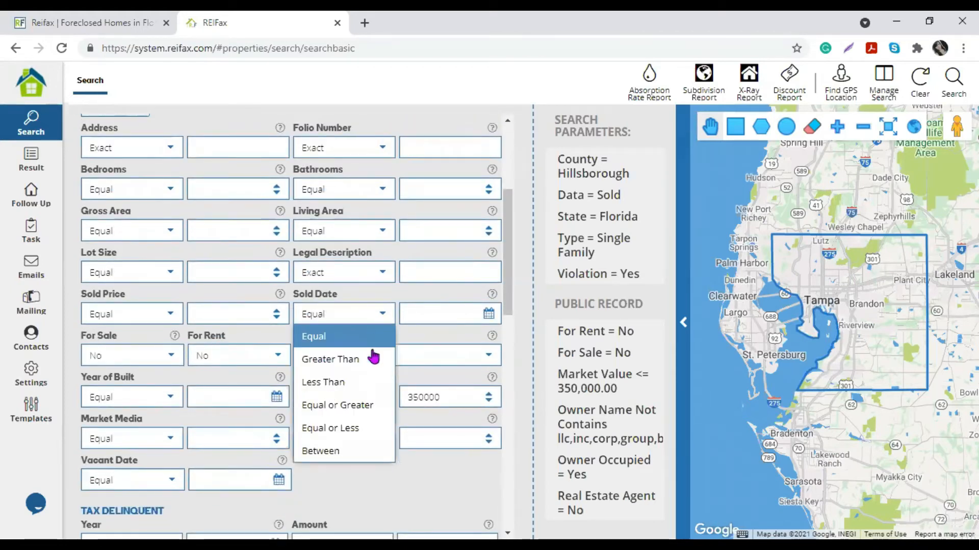
click(368, 433)
click(489, 314)
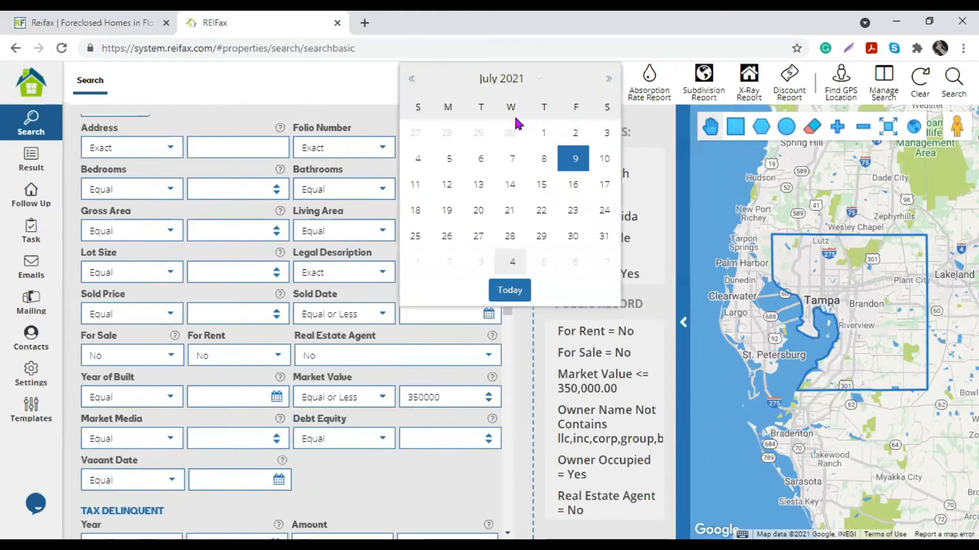
click(509, 81)
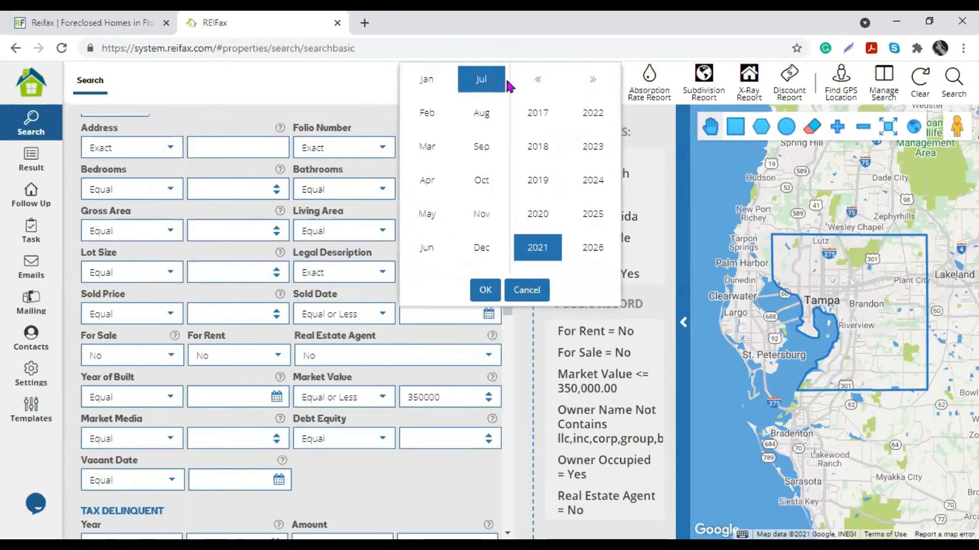
click(543, 154)
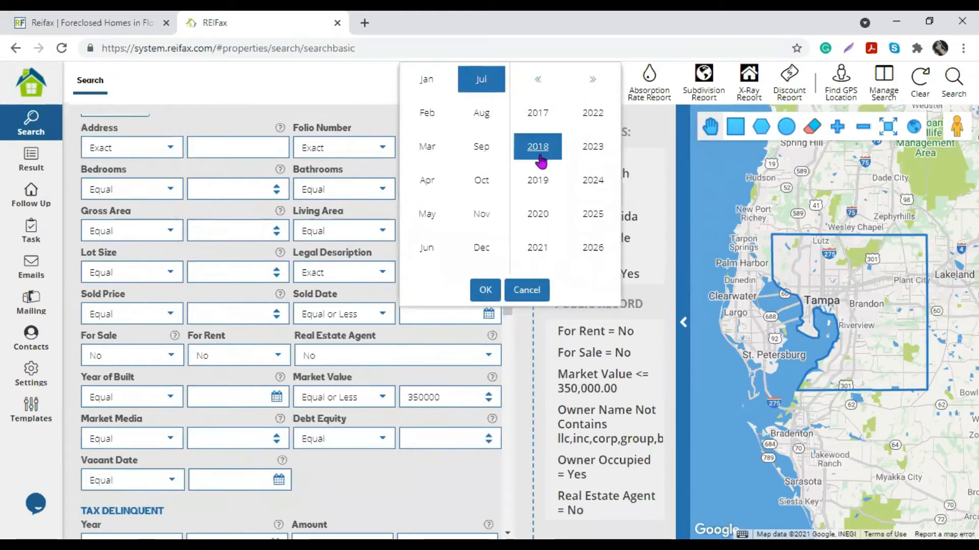
click(426, 80)
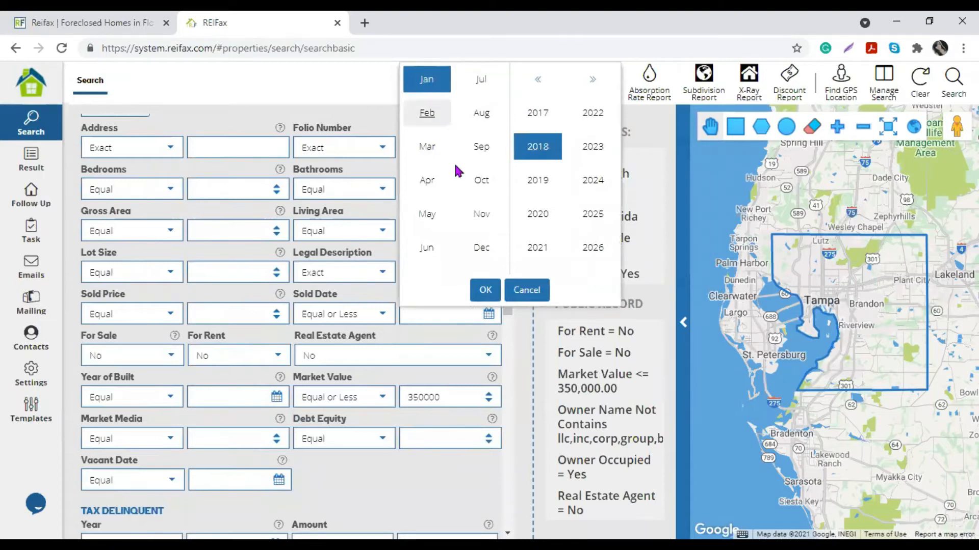
click(484, 290)
click(443, 134)
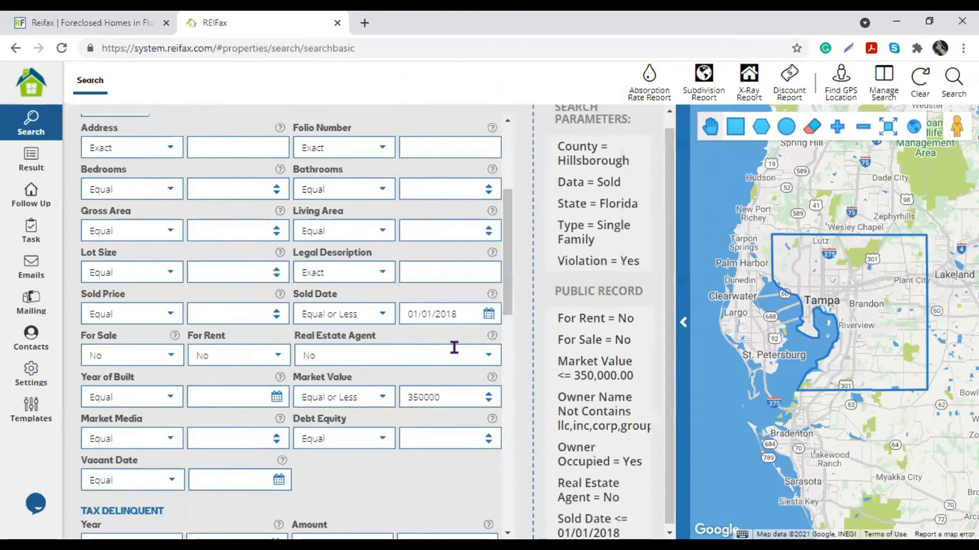
Review the Sold Date value and the listed search parameters, from the county and property type through the public record conditions
drag(460, 314, 380, 319)
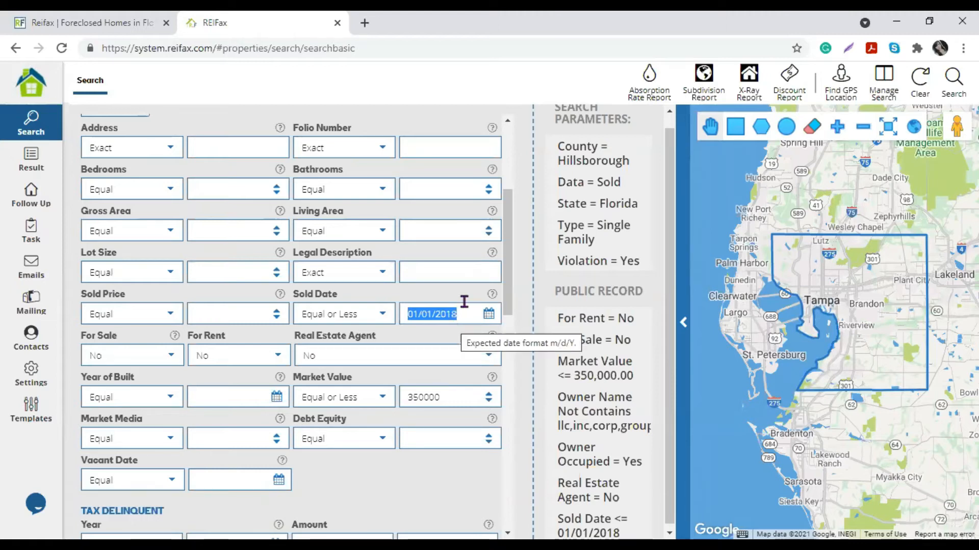
mouse_move(623, 176)
mouse_move(631, 289)
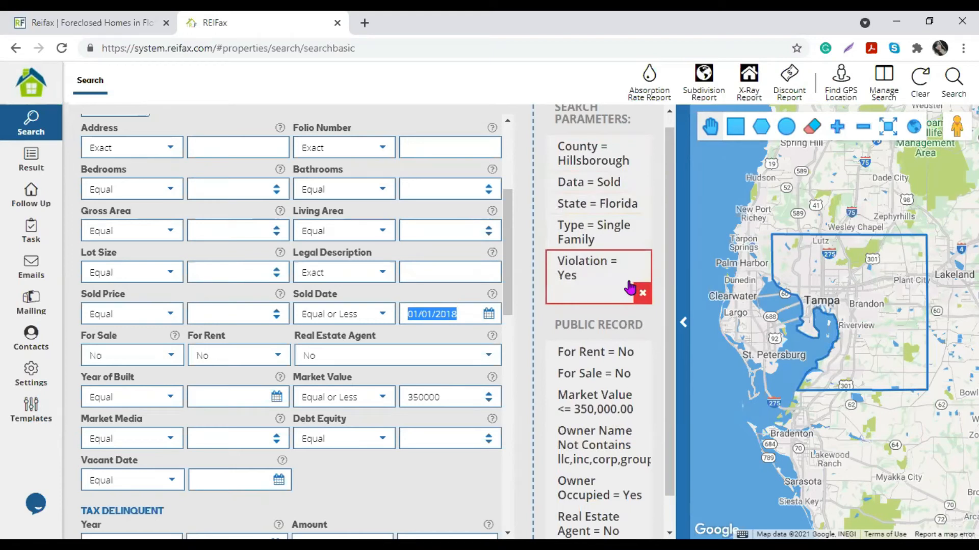
mouse_move(631, 270)
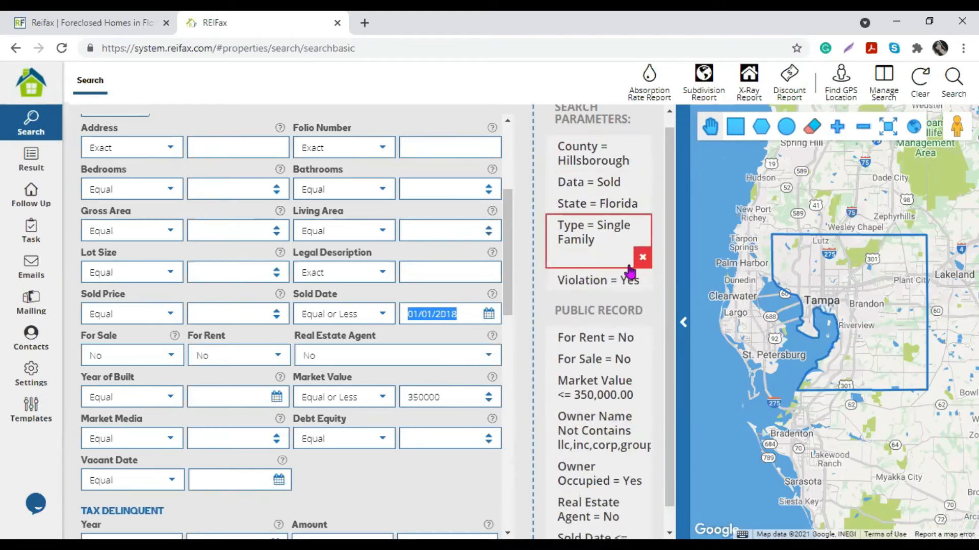
mouse_move(633, 332)
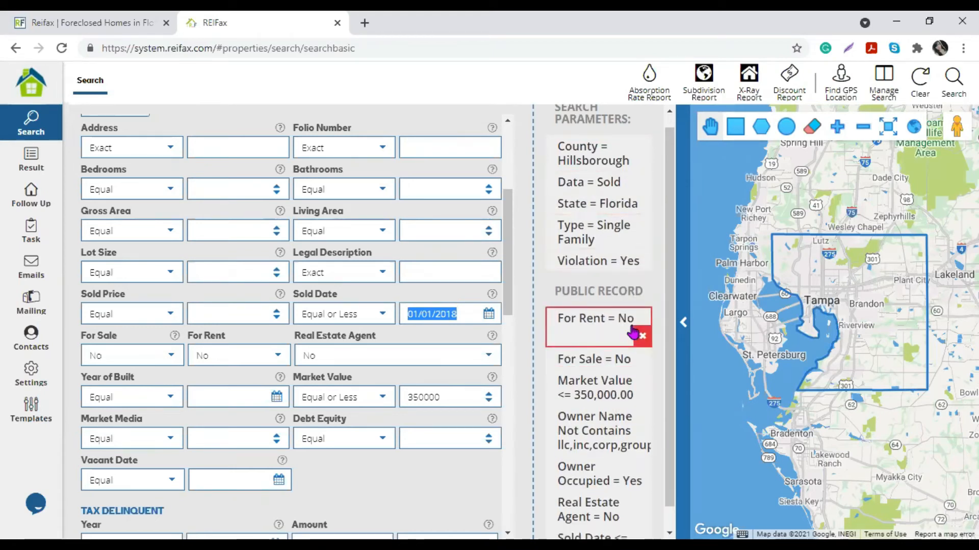
mouse_move(631, 396)
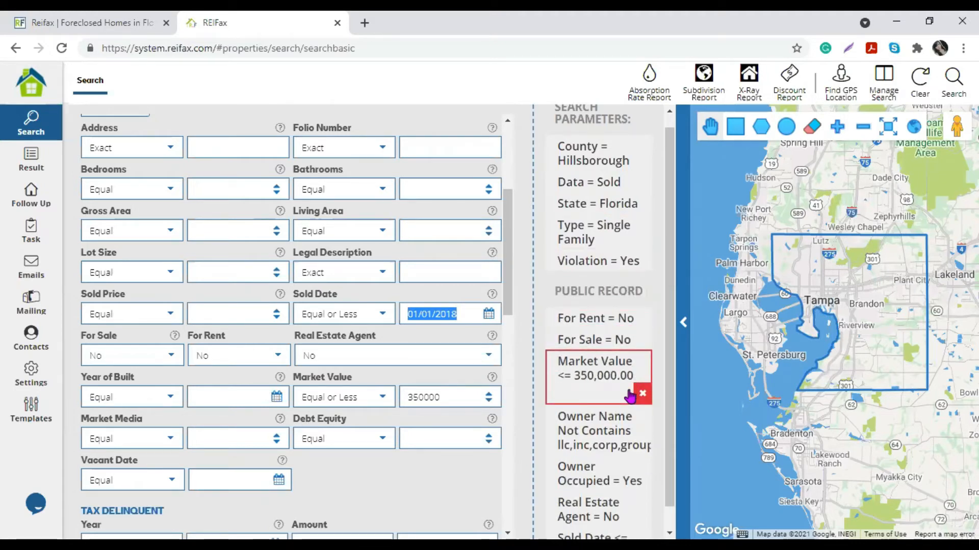
mouse_move(631, 430)
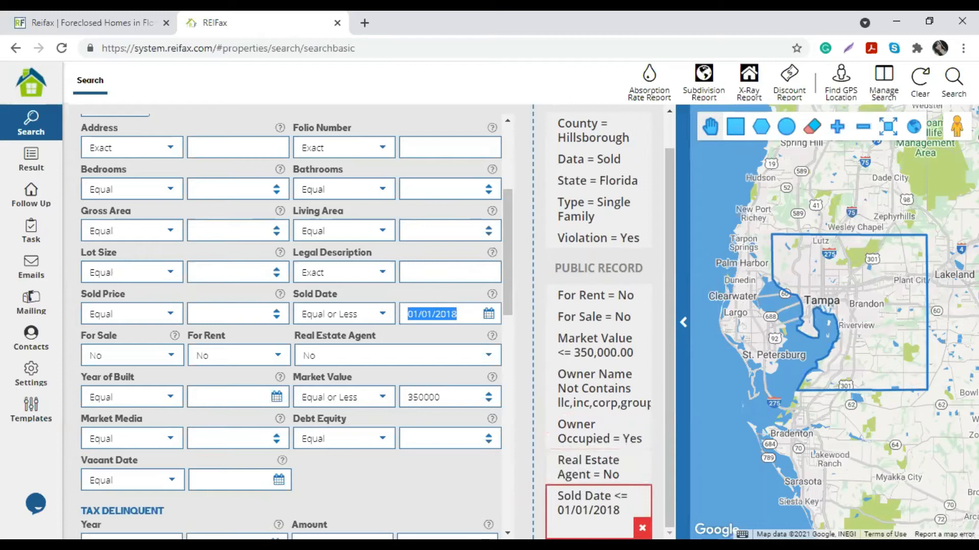
click(454, 498)
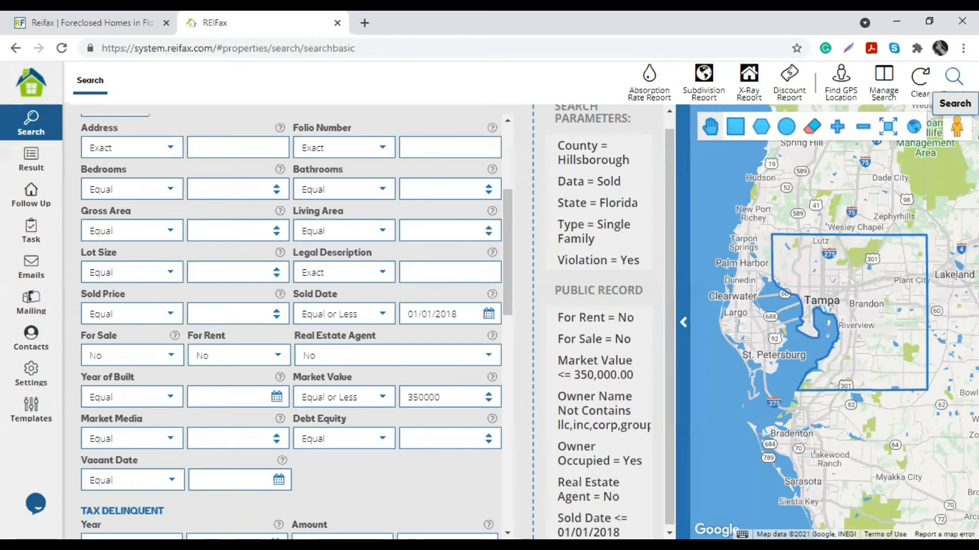
Run the search, look through the first page of property results, and return to the search form
click(953, 78)
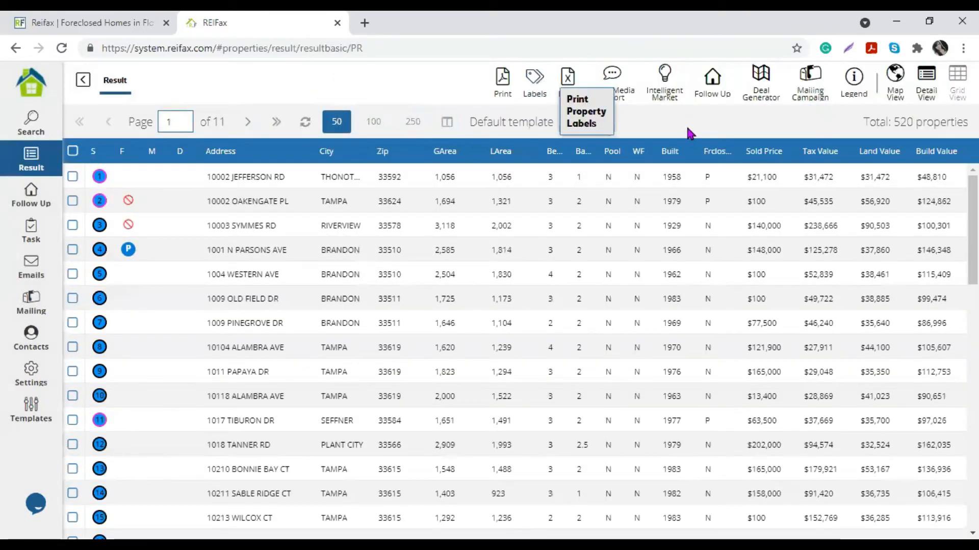
drag(893, 122, 969, 122)
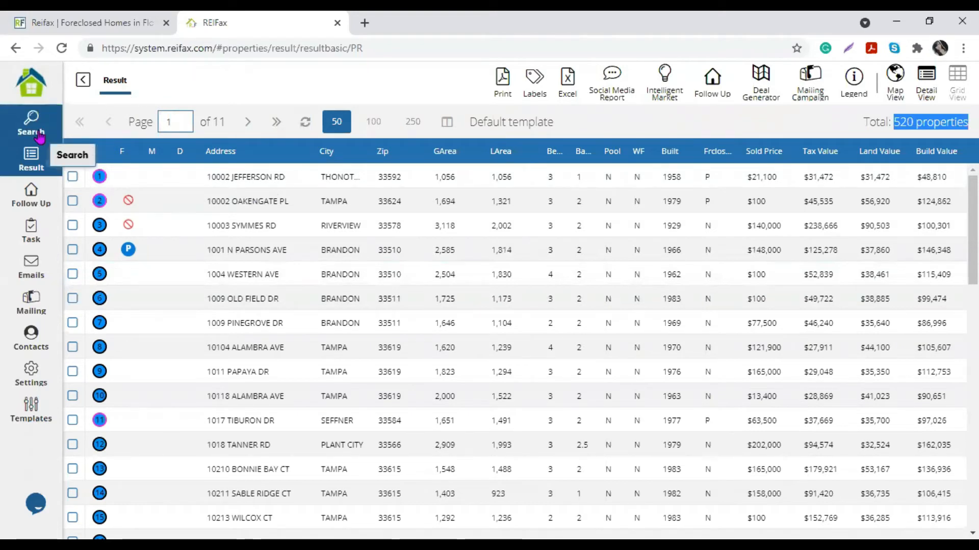
scroll(140, 284, down, 2)
scroll(140, 284, down, 10)
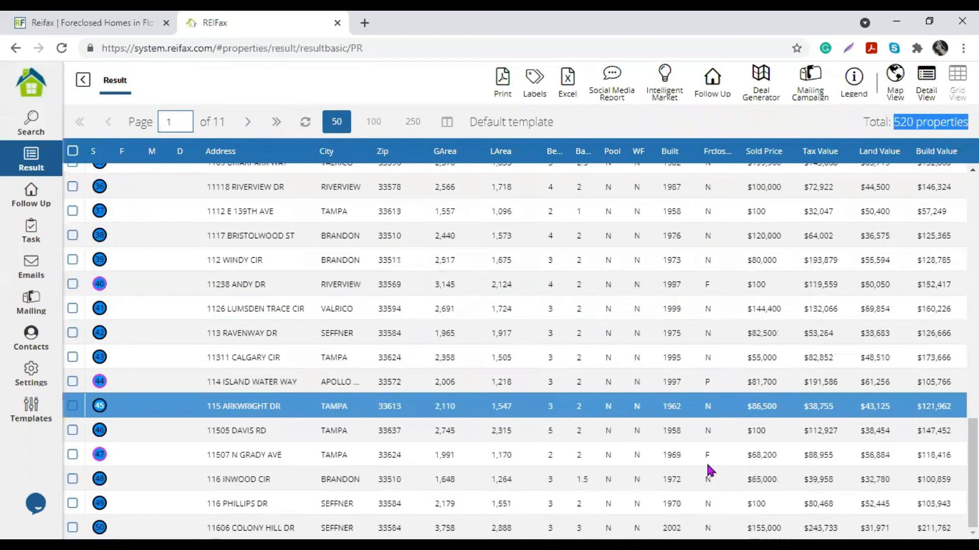
click(30, 120)
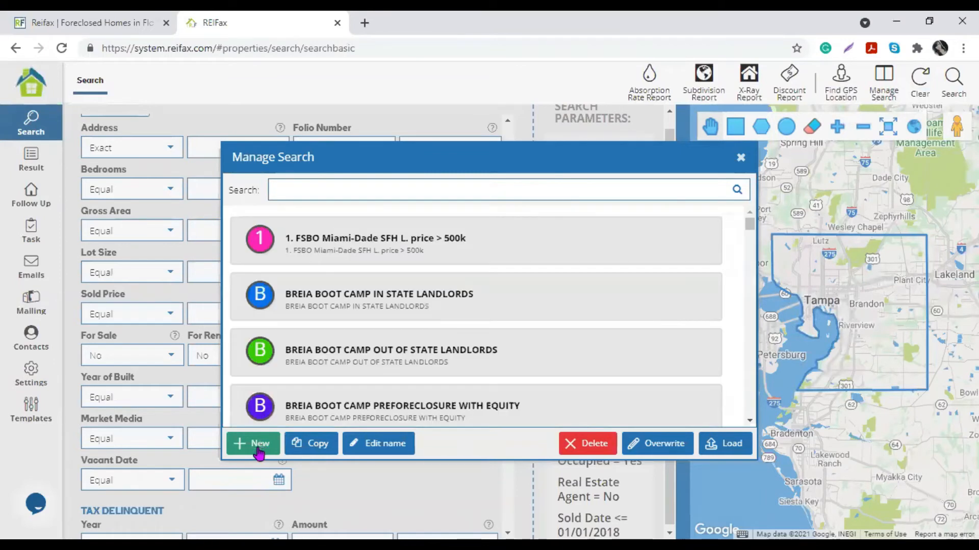
click(257, 444)
text(2)
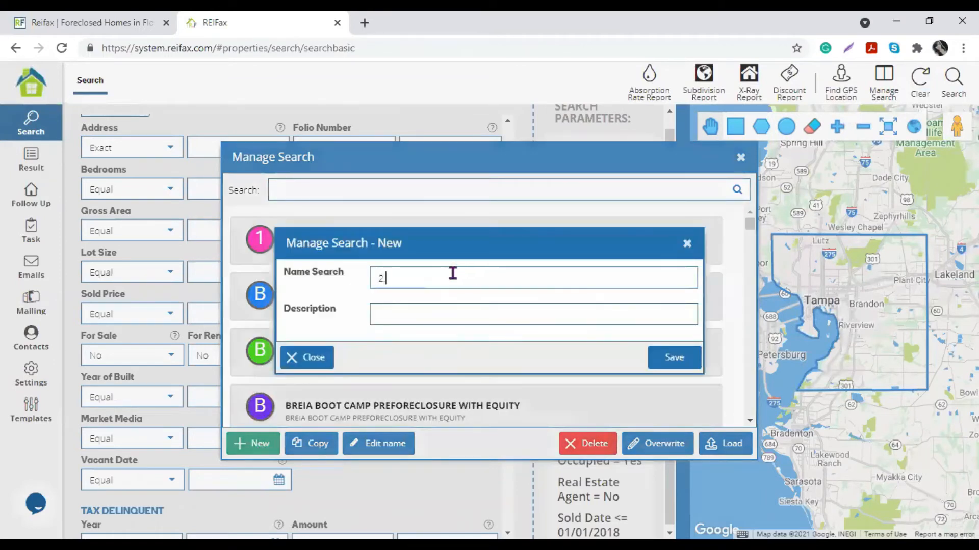
text(. O)
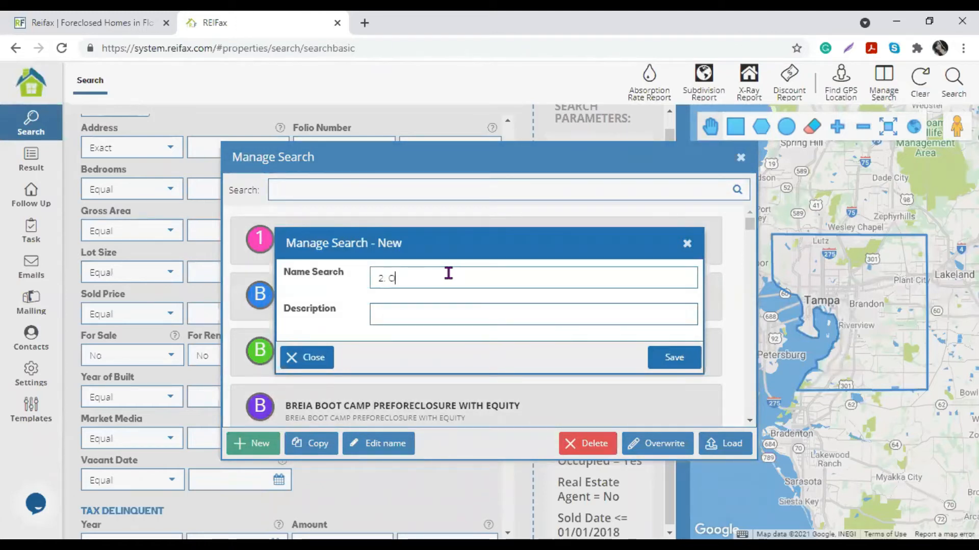
text(pen Violations)
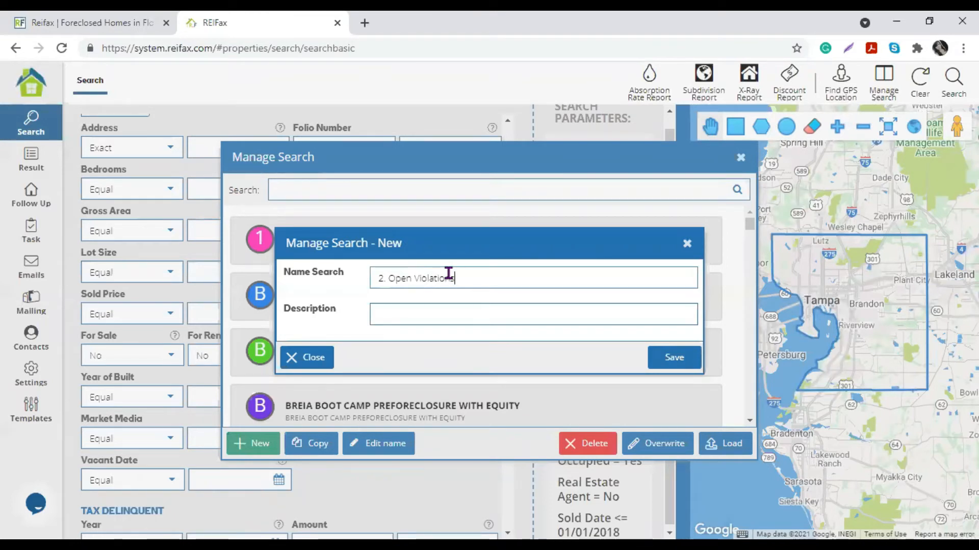
text( Hills)
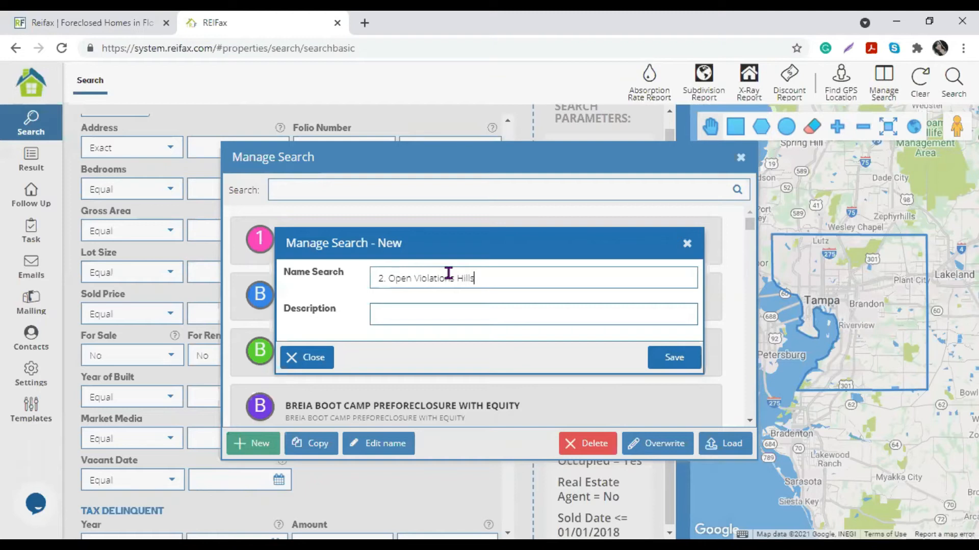
text(bougugh)
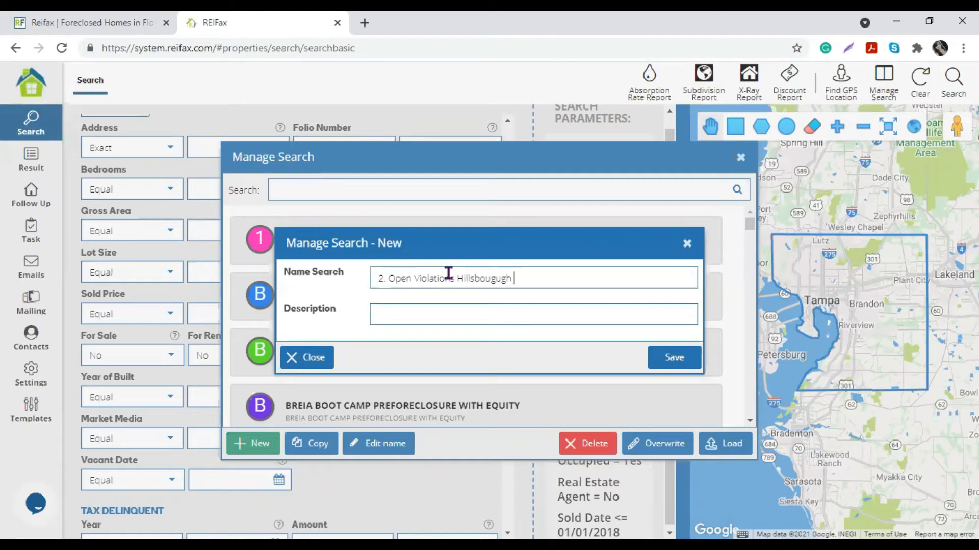
right_click(485, 279)
click(499, 278)
right_click(498, 278)
click(511, 279)
key(BackSpace)
key(BackSpace)
key(BackSpace)
key(BackSpace)
key(BackSpace)
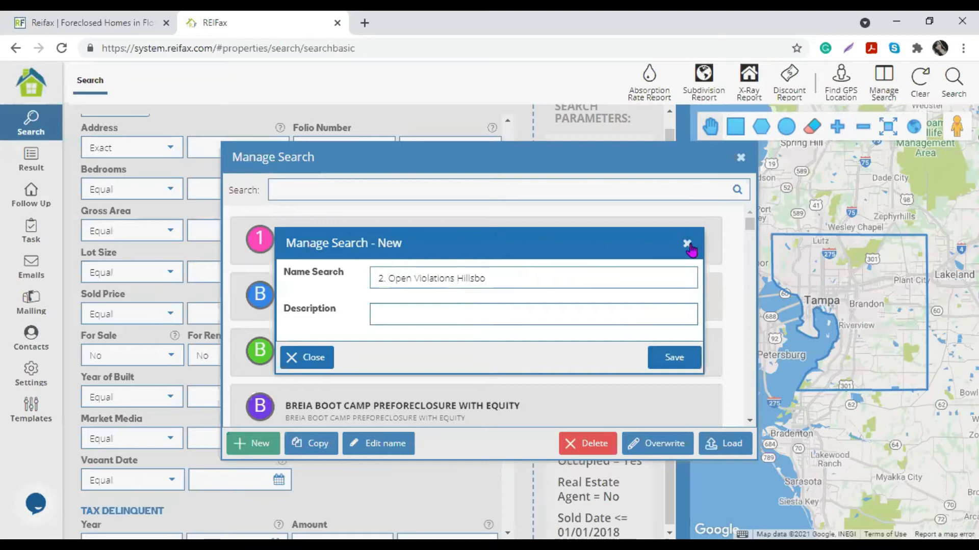
click(687, 244)
Start a new saved search and name it "2. Hillsborough Open violation Off-Market M. value < 350k"
drag(594, 158, 594, 194)
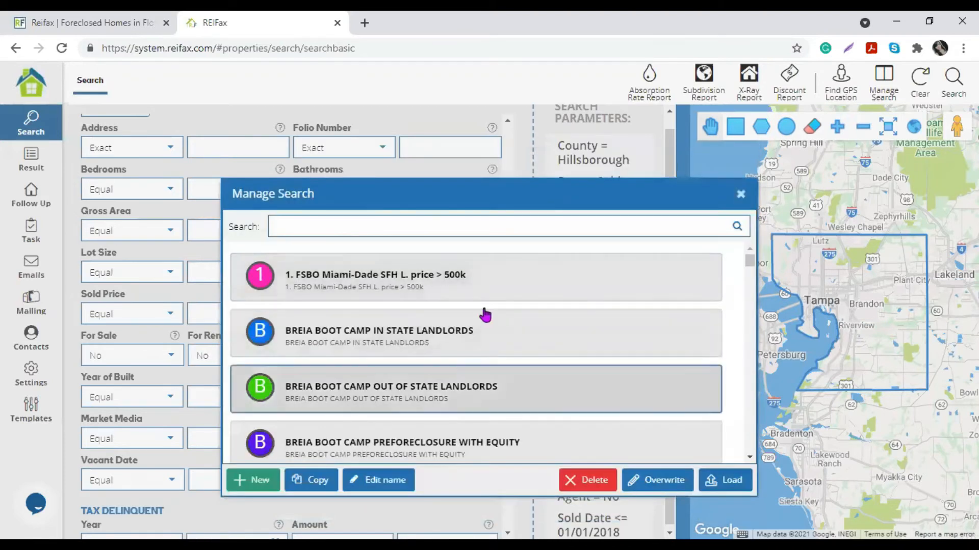
click(253, 480)
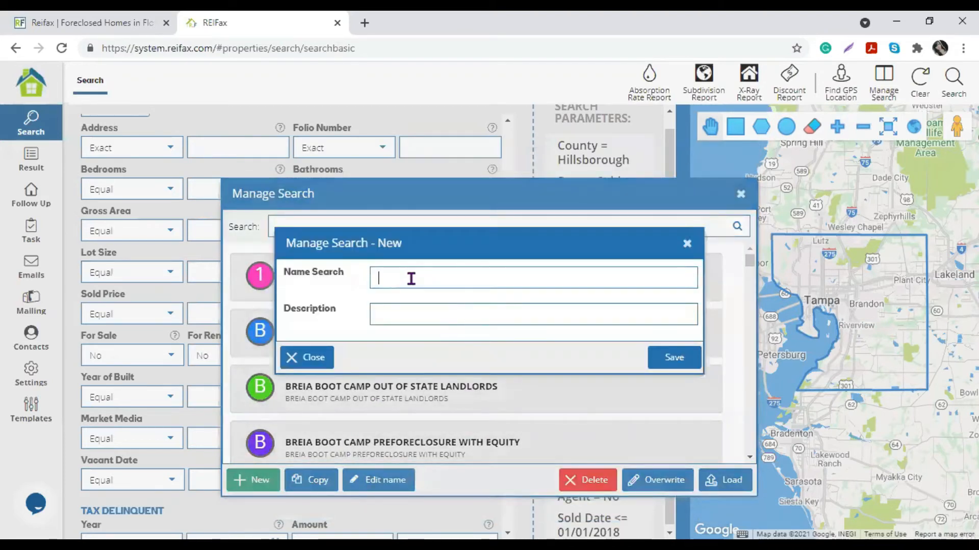
text(2. Hillsborough )
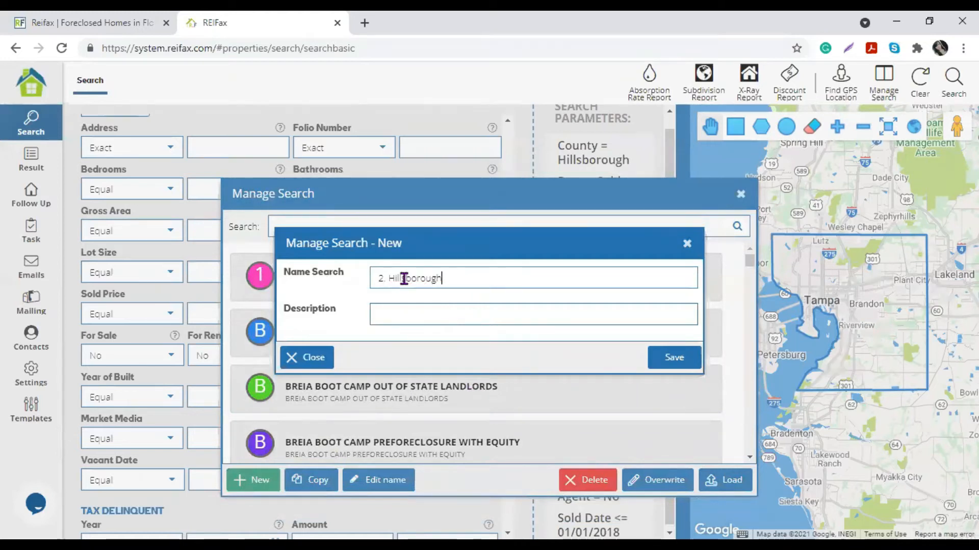
text(Open viola)
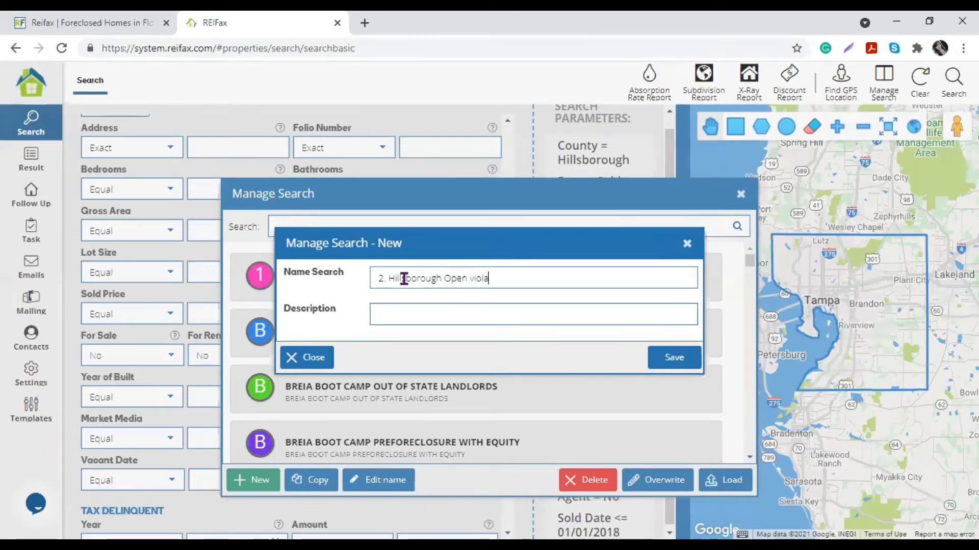
text(tion)
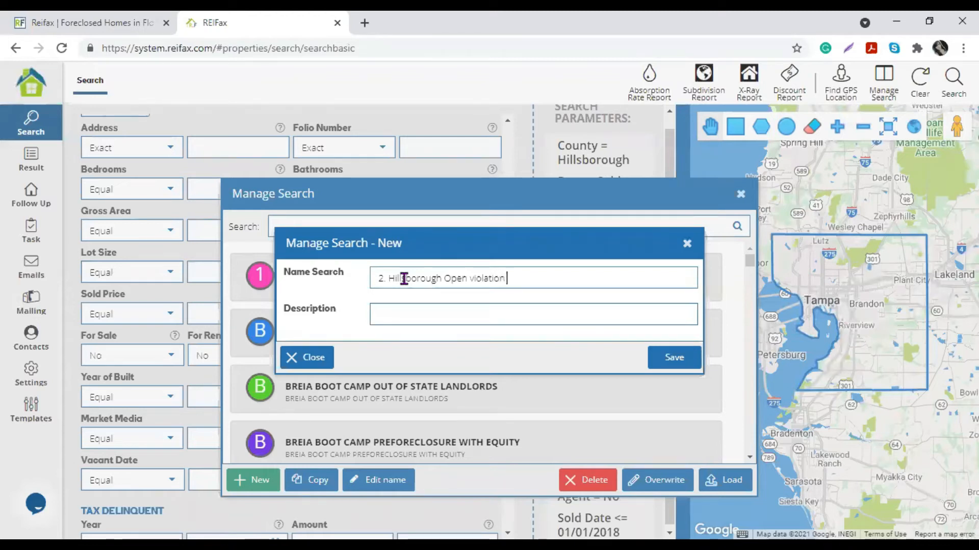
text( Off-Market M)
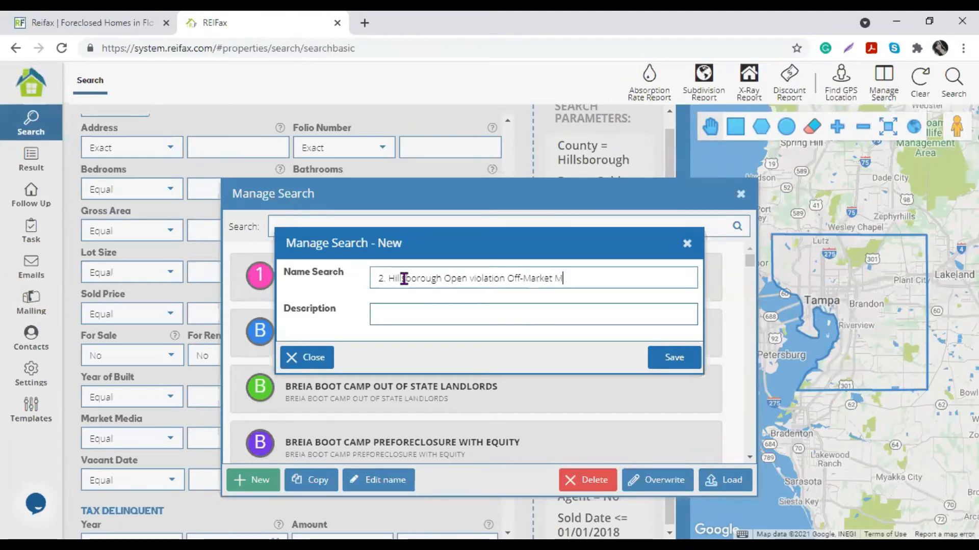
text(value)
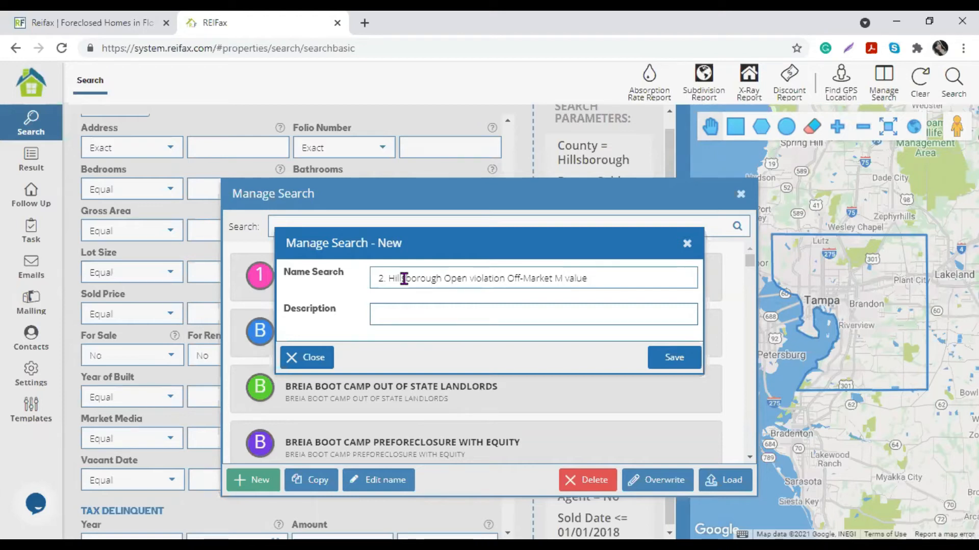
text( < 350k)
text(.)
Copy the search name into the Description, save the new search, and close the saved-search manager
drag(620, 277, 399, 373)
right_click(502, 278)
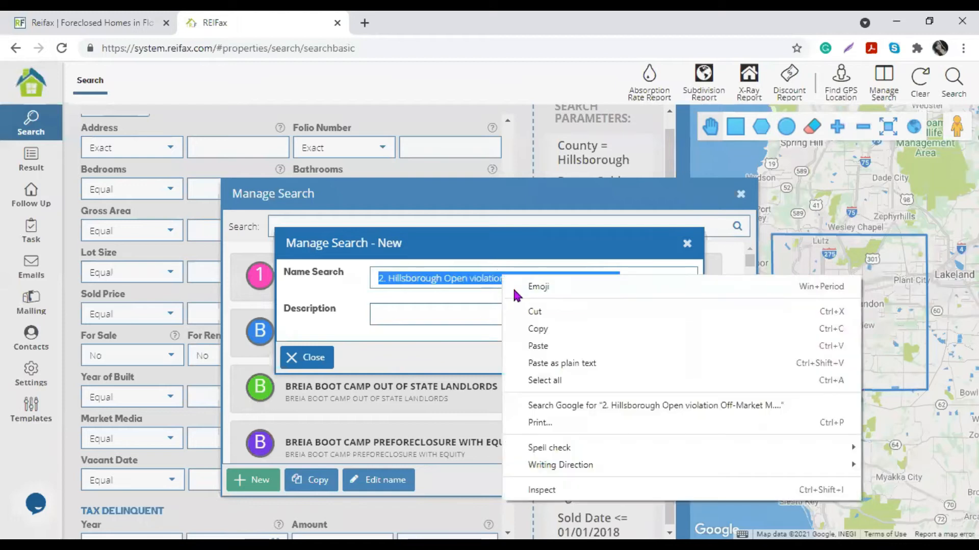
click(537, 329)
right_click(465, 315)
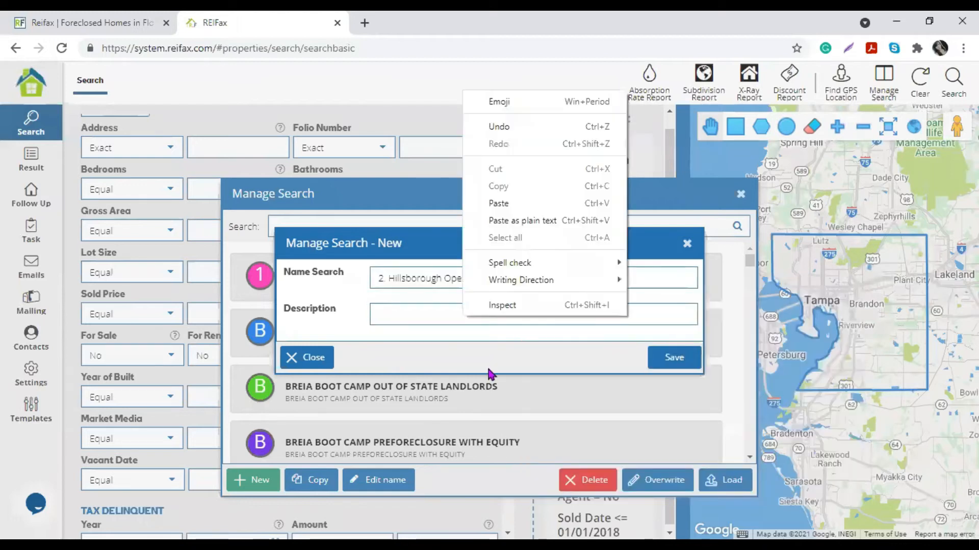
click(521, 208)
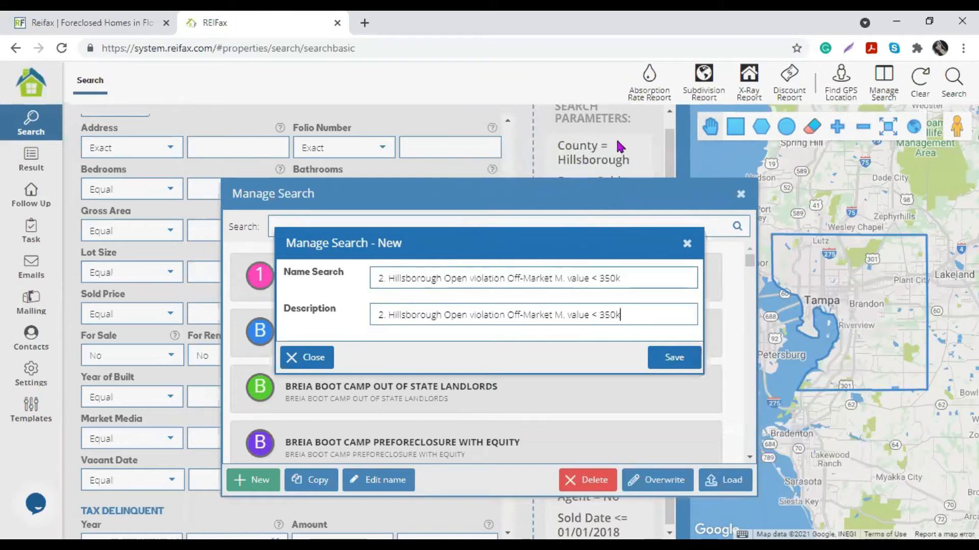
click(662, 360)
key(Return)
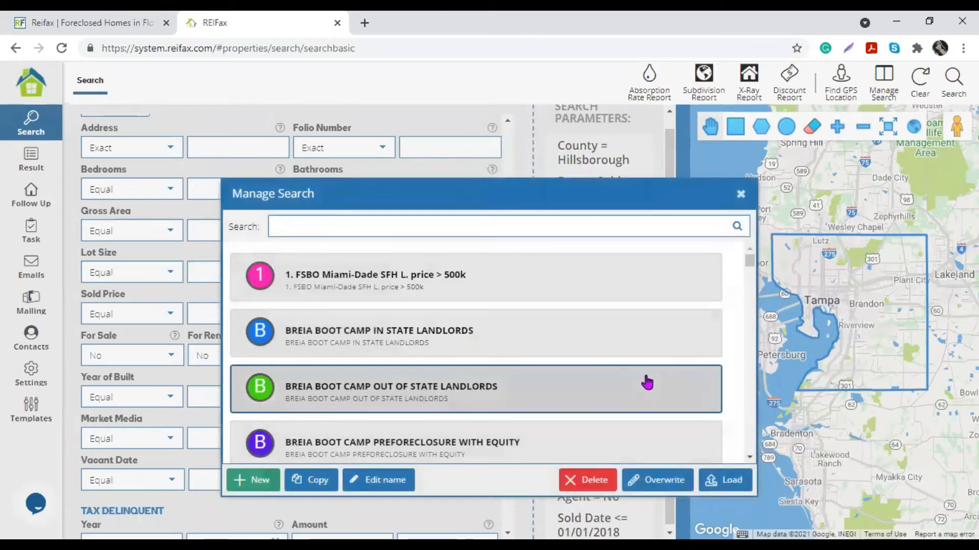
click(741, 195)
Clear all search conditions and load the saved search "2. Hillsborough Open violation Off-Market M. value < 350k"
click(922, 78)
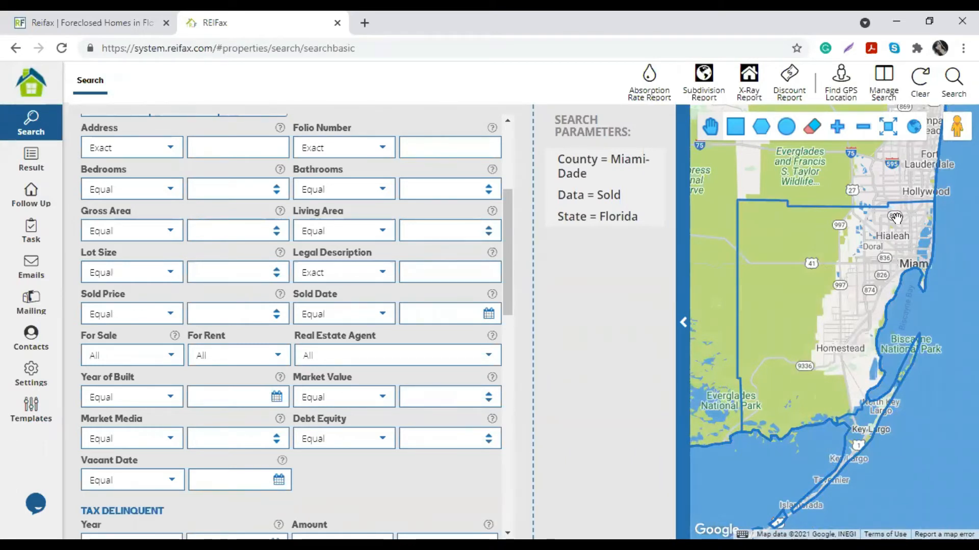
click(876, 89)
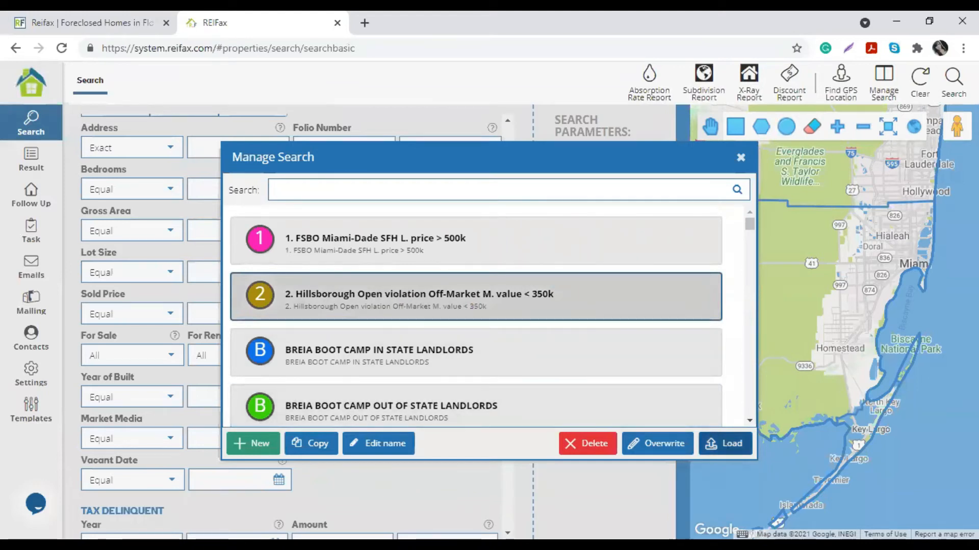
click(724, 444)
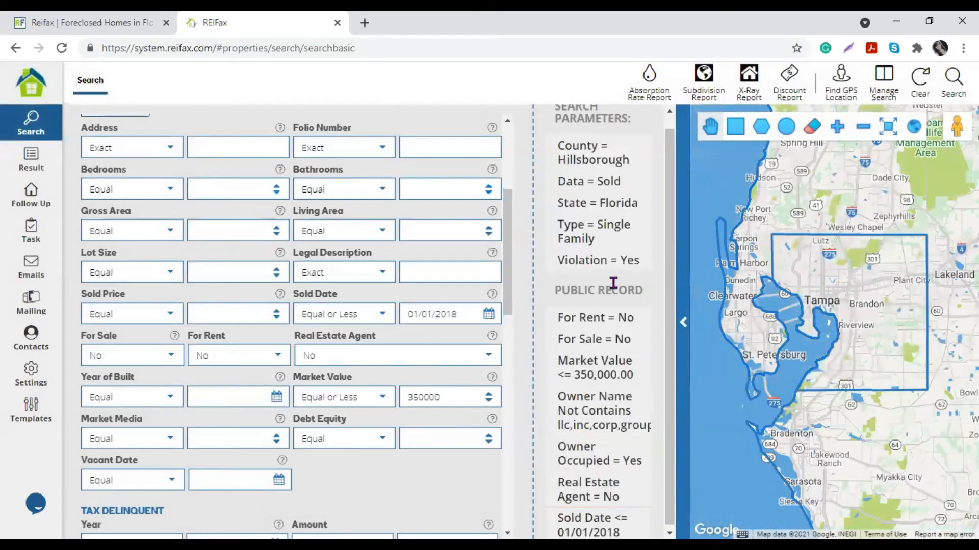
Review the current search parameters and the available options of the Foreclosure, Probate, Life Estate and Vacant filters
scroll(611, 294, up, 1)
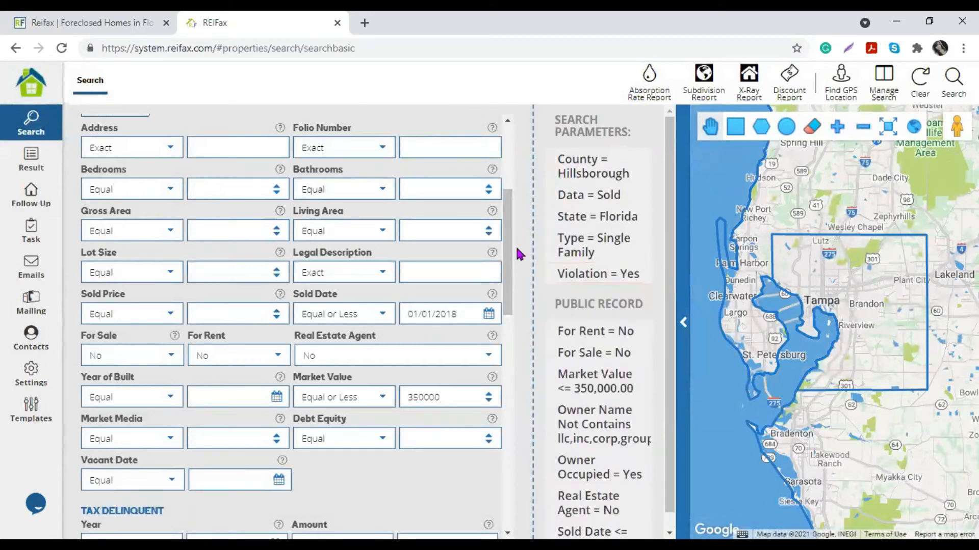
scroll(457, 293, up, 4)
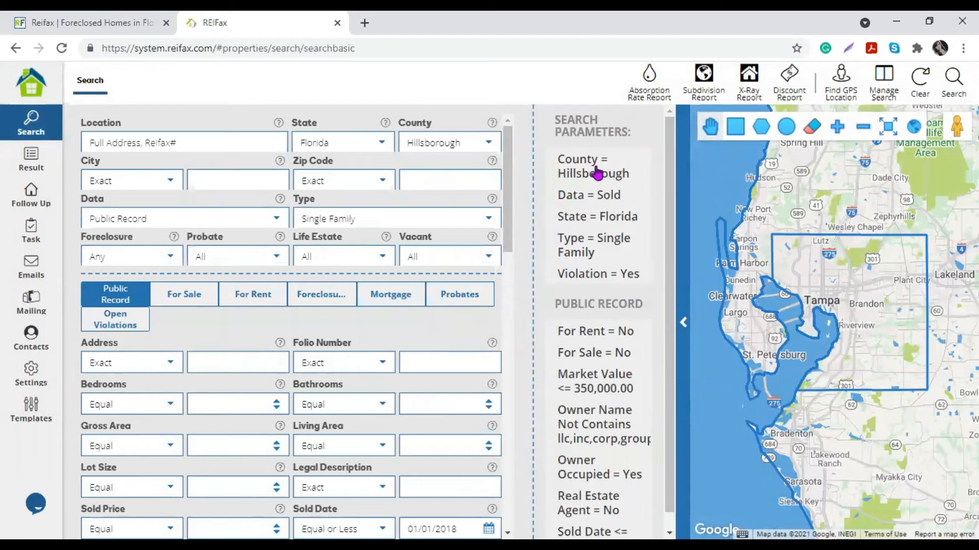
mouse_move(583, 489)
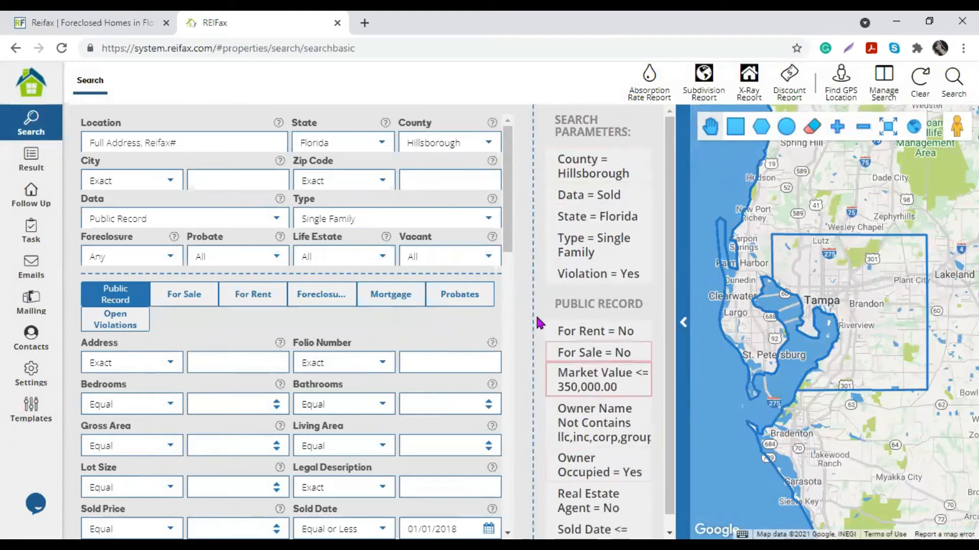
mouse_move(608, 284)
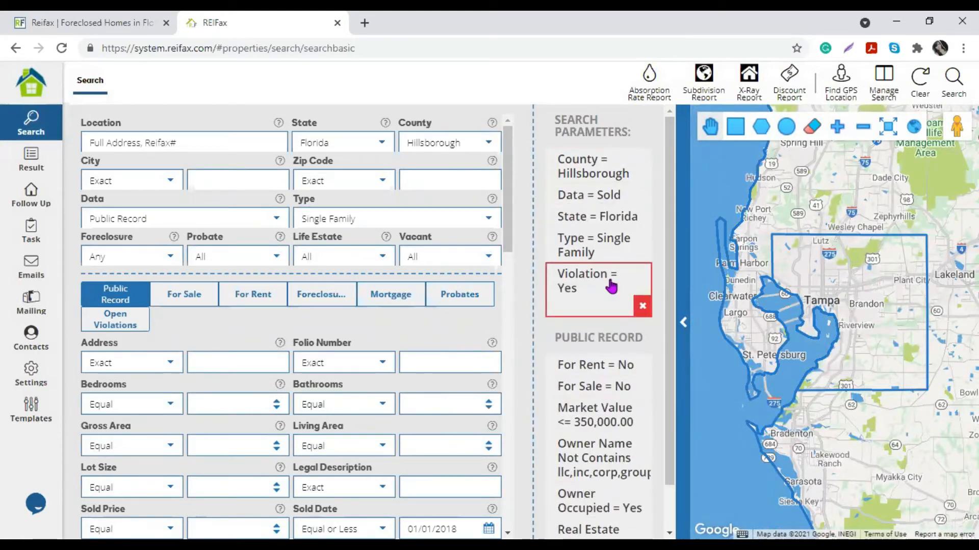
click(172, 259)
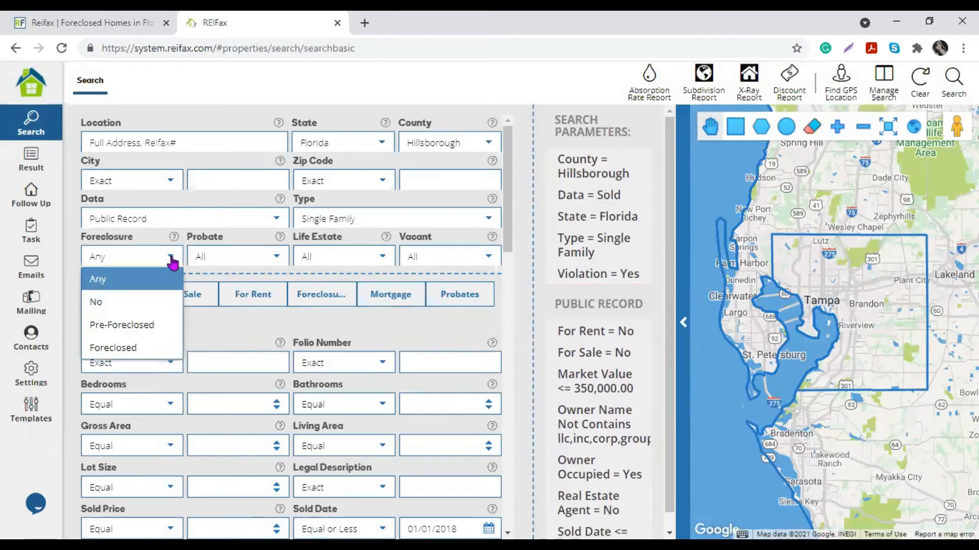
click(273, 259)
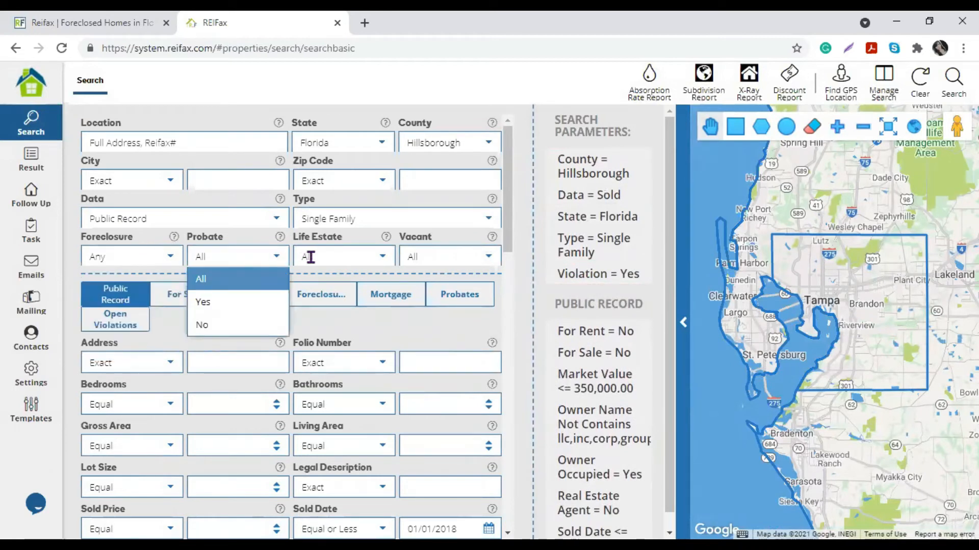
click(386, 260)
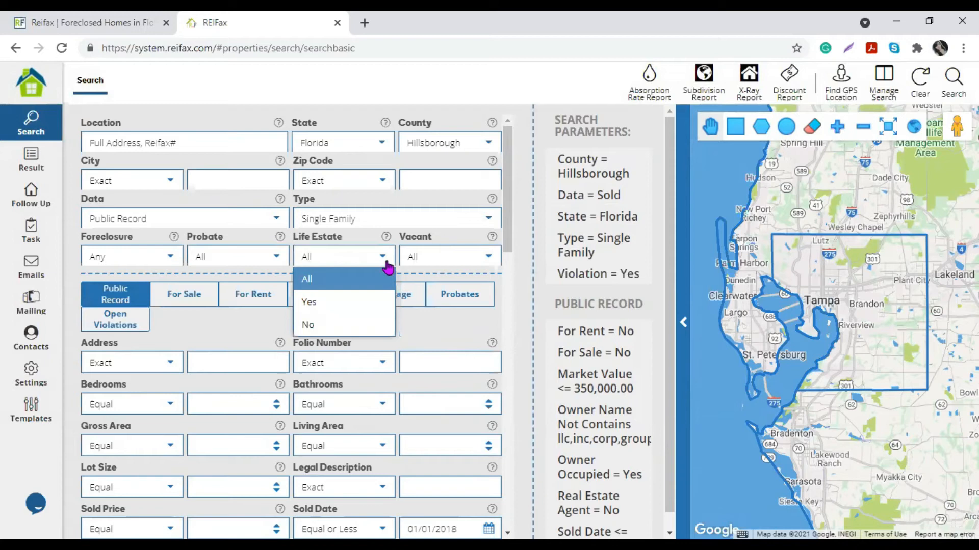
click(488, 259)
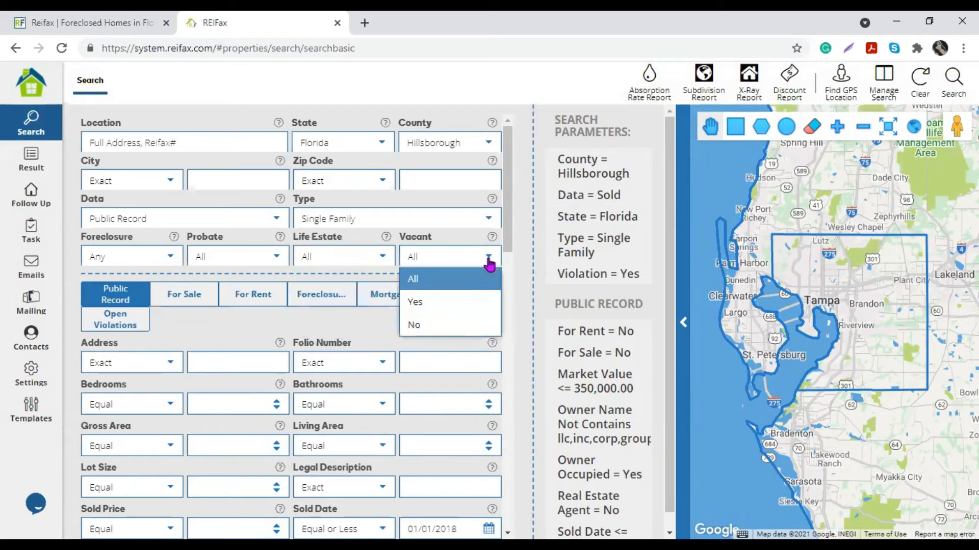
click(215, 342)
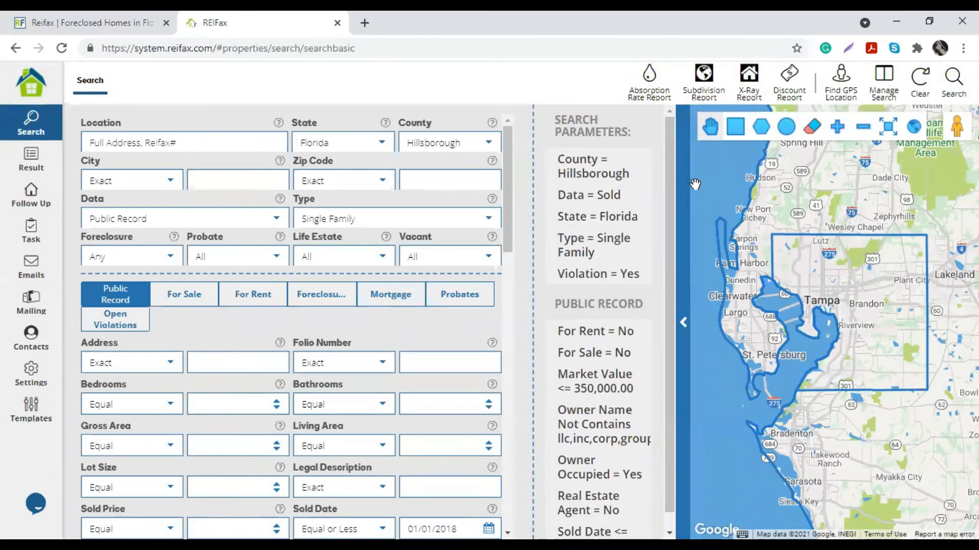
Duplicate the saved search "2. Hillsborough Open violation Off-Market M. value < 350k"
click(887, 84)
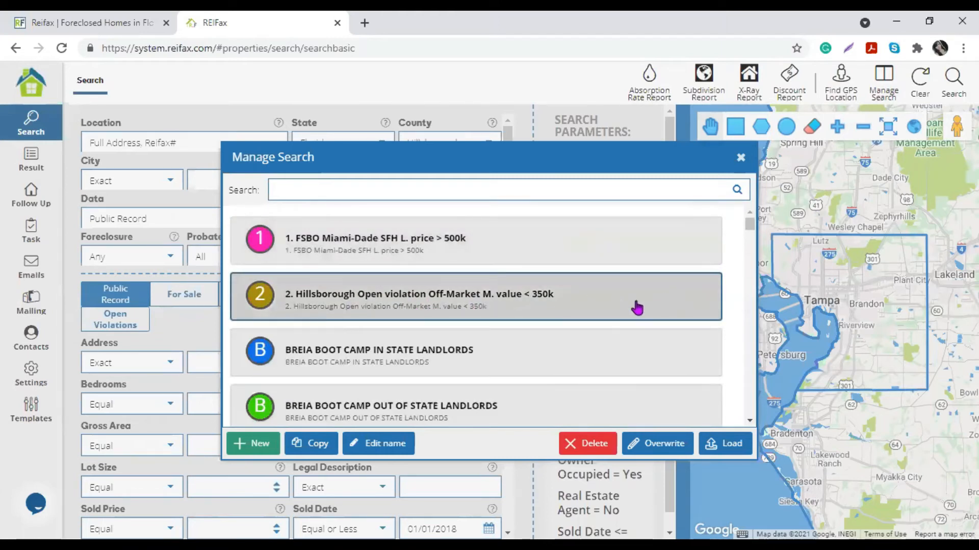
click(320, 447)
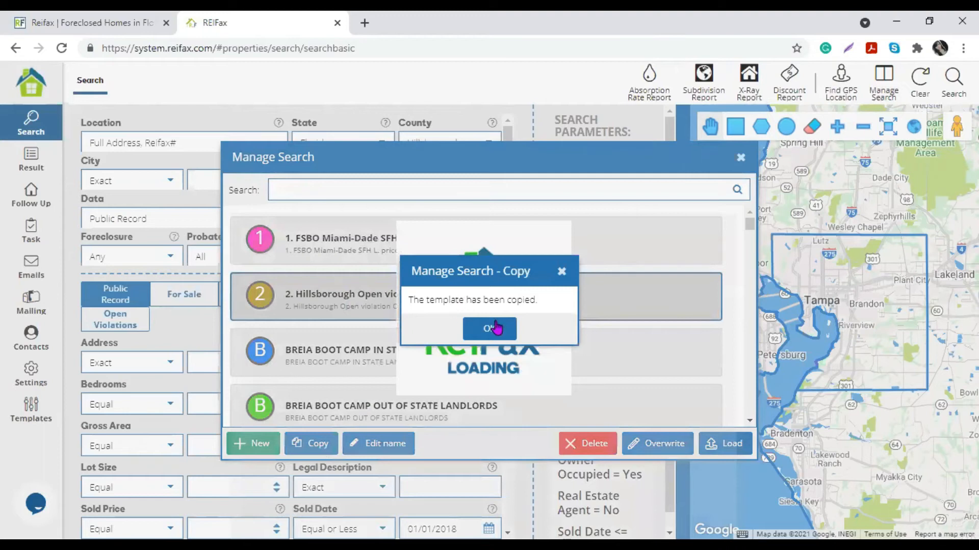
drag(428, 300, 574, 320)
click(490, 329)
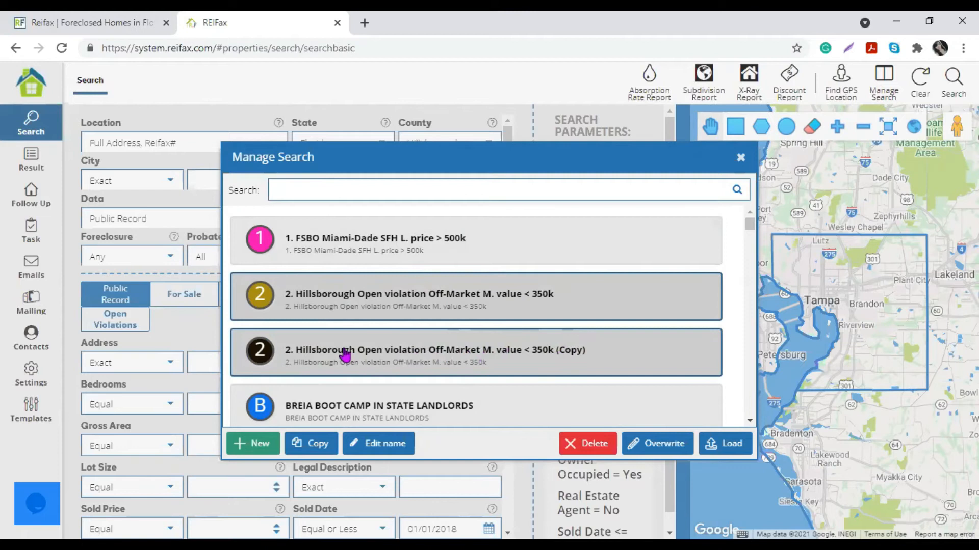
Rename the copied search as "2. Hillsborough Open violation Off-Market M. value < 350k Pre-foreclosure"
click(626, 370)
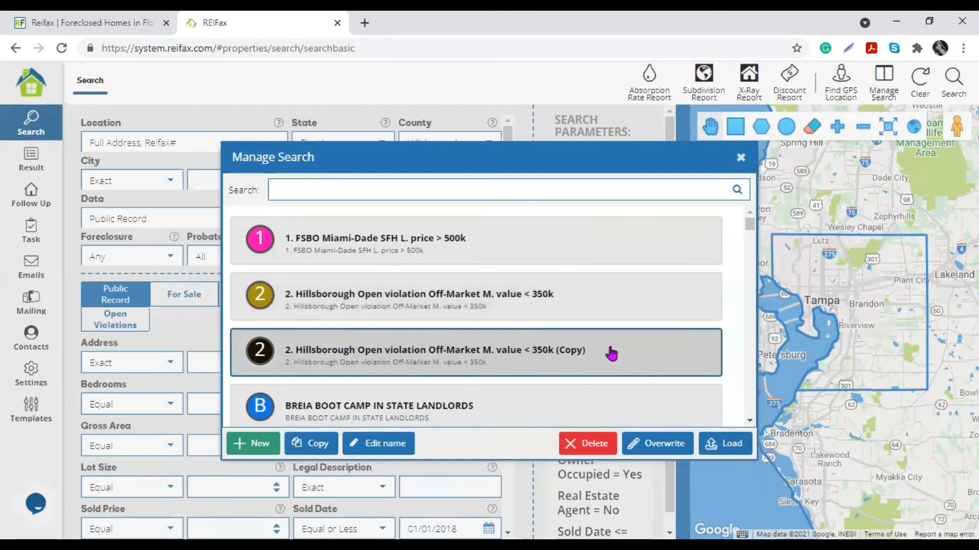
click(394, 445)
drag(671, 270, 621, 277)
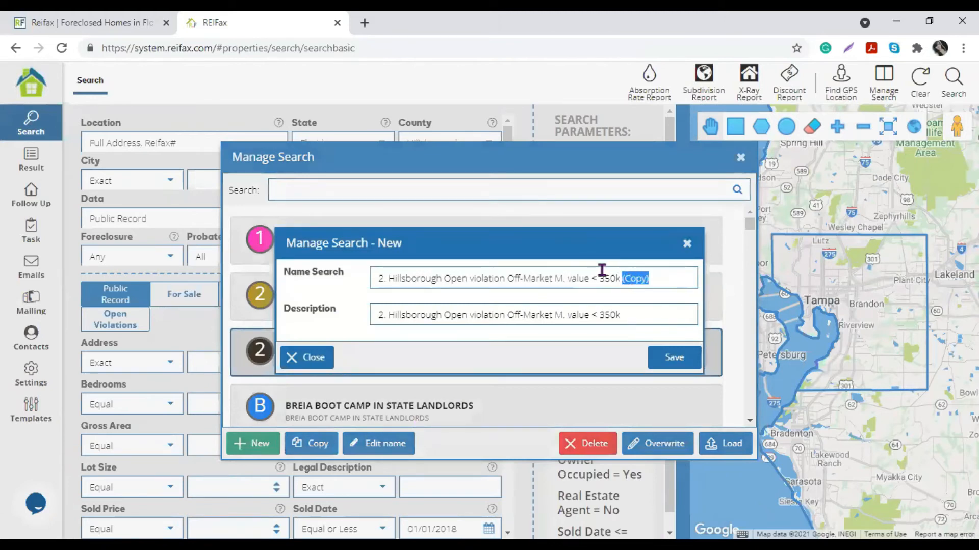
key(BackSpace)
text(F)
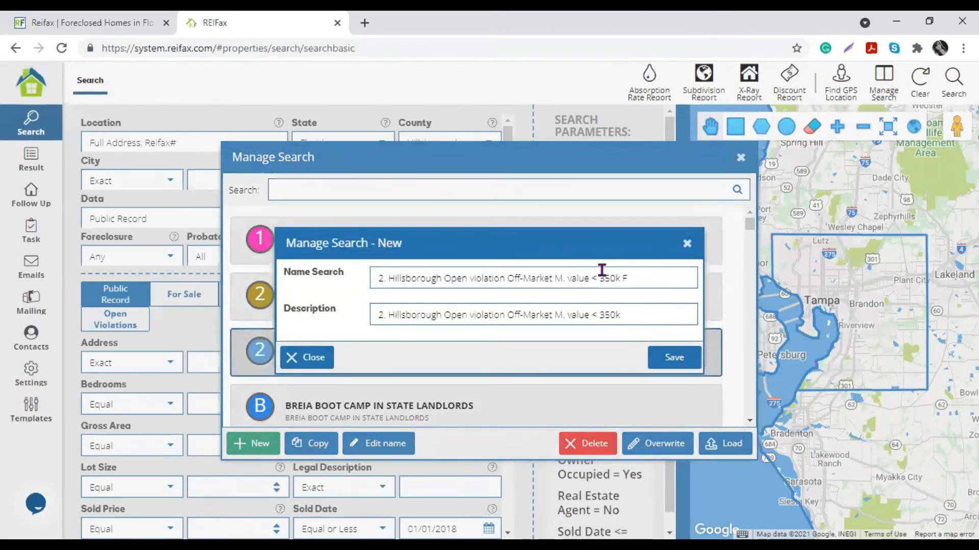
key(BackSpace)
text(Pre)
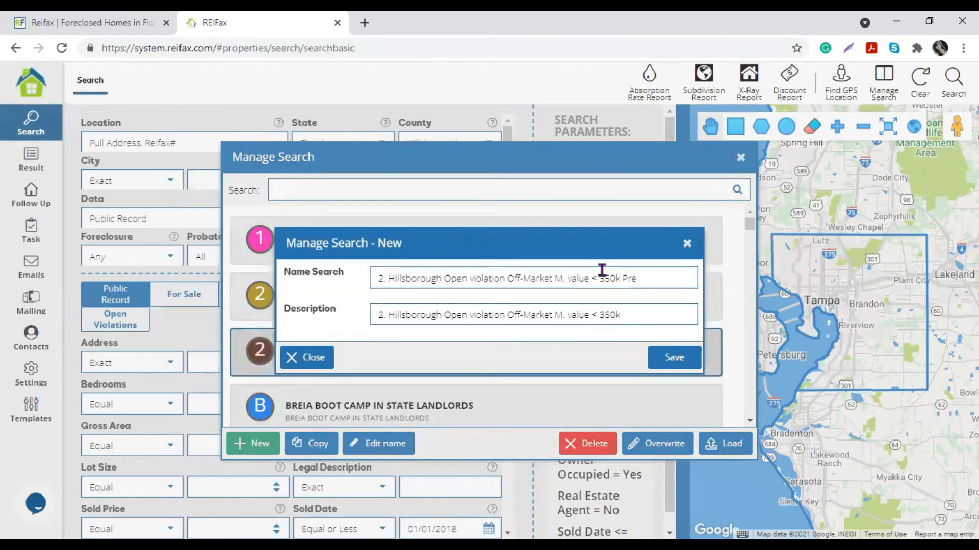
text(forec)
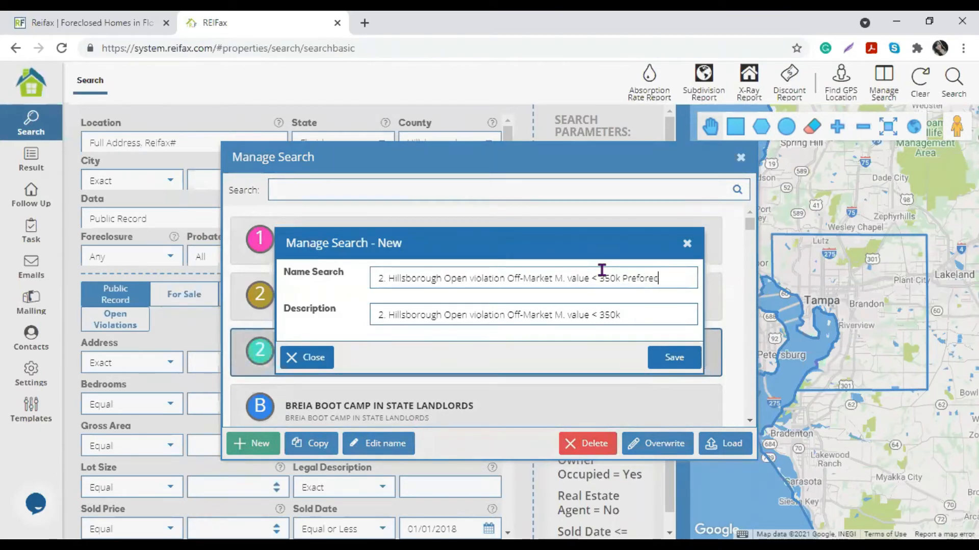
text(losure)
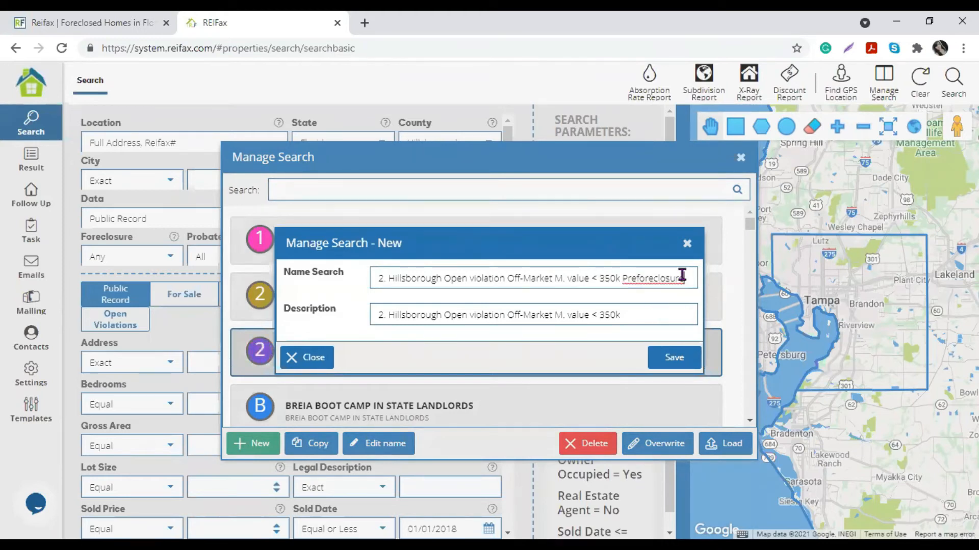
drag(683, 277, 623, 278)
click(637, 278)
text(-)
Append "Pre-foreclosure" to the copied search's description and save the edited template
drag(686, 278, 622, 278)
key(ctrl+c)
click(640, 310)
key(ctrl+v)
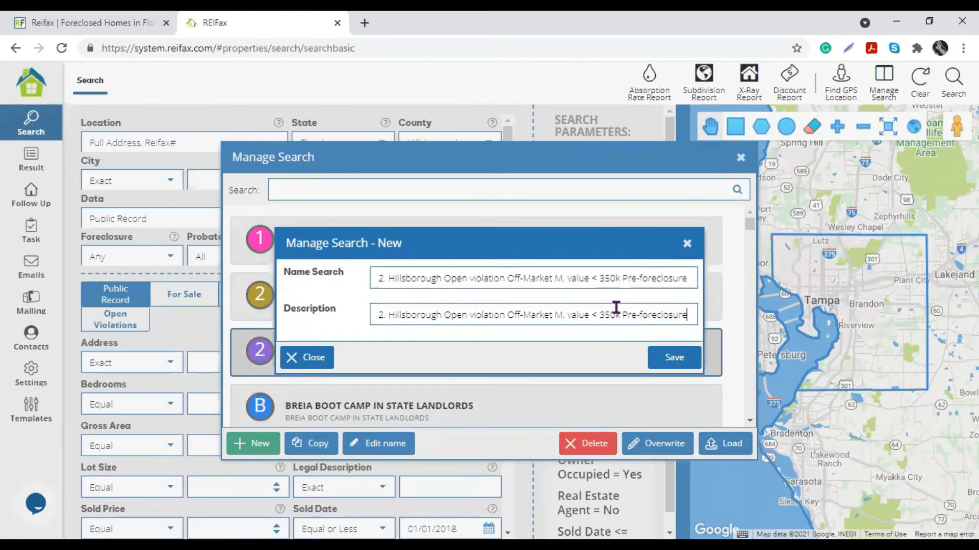
click(661, 363)
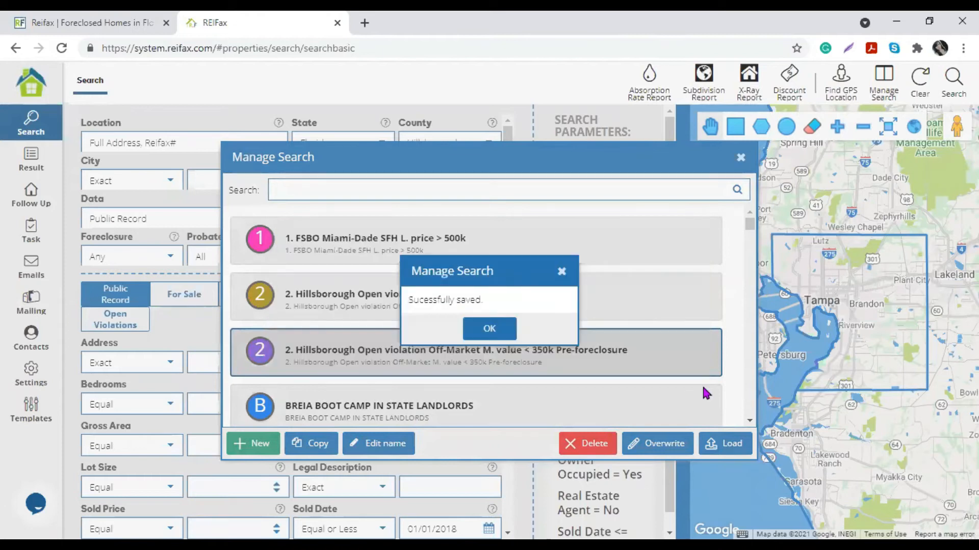
click(490, 331)
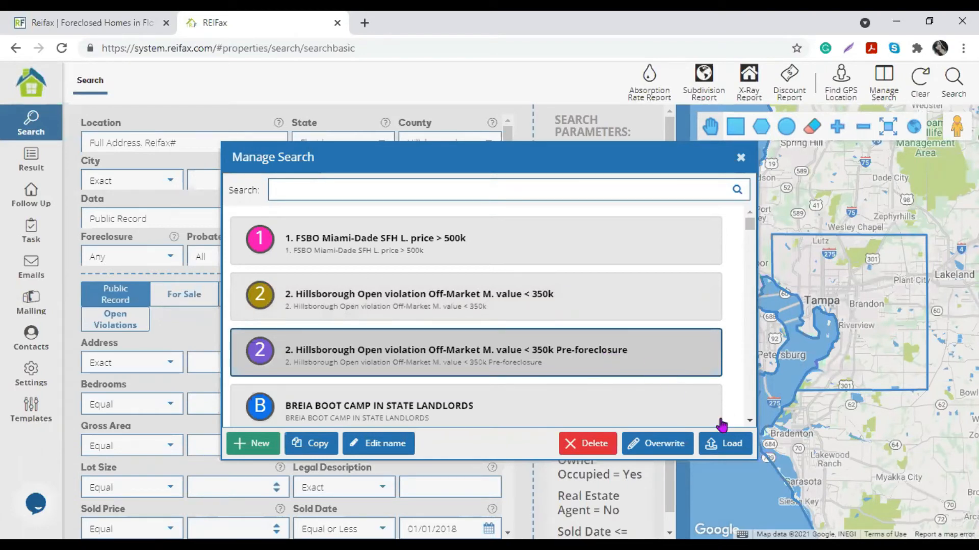
Load the Pre-foreclosure saved search and set its Foreclosure filter to Pre-Foreclosed
click(742, 446)
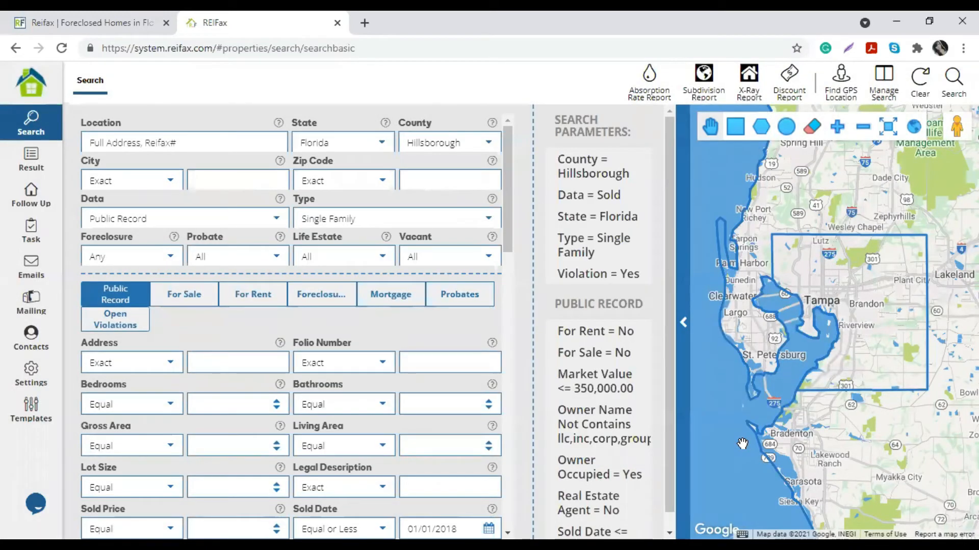
click(169, 258)
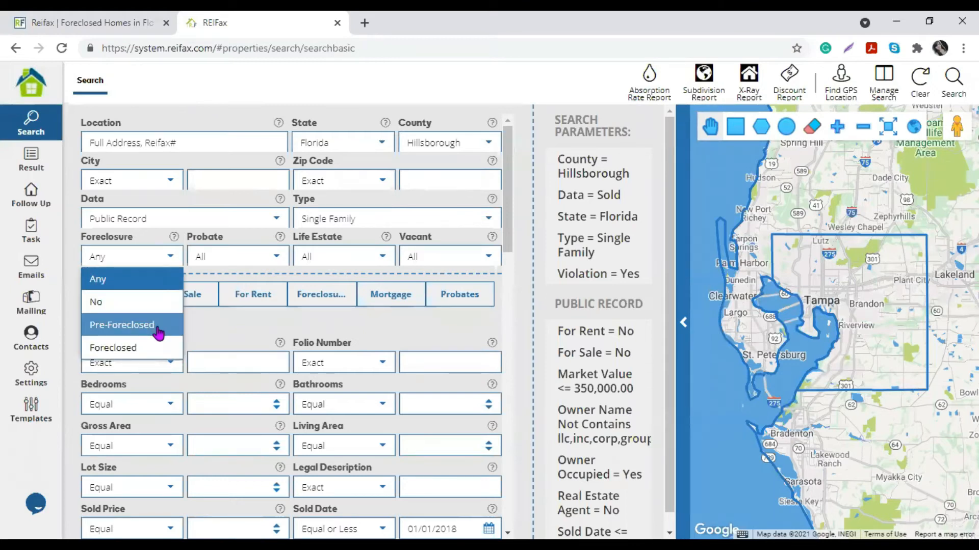
click(157, 332)
click(82, 257)
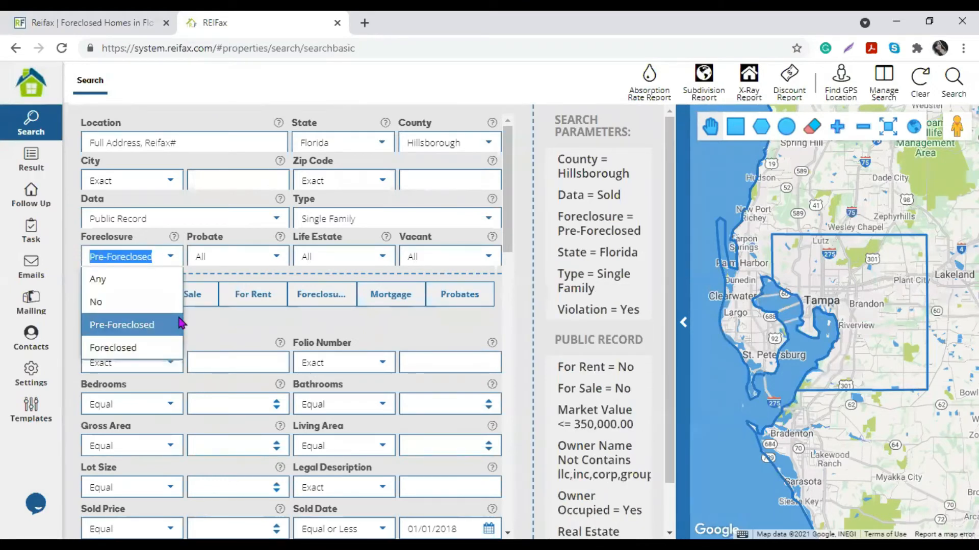
click(248, 328)
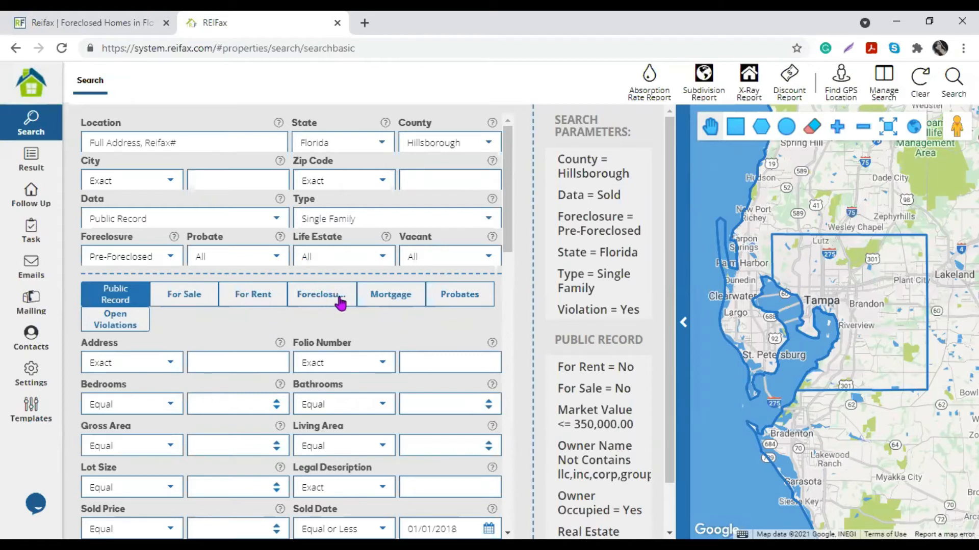
In the foreclosure criteria, set the File Date to Equal or Greater than 01/01/2021
click(320, 303)
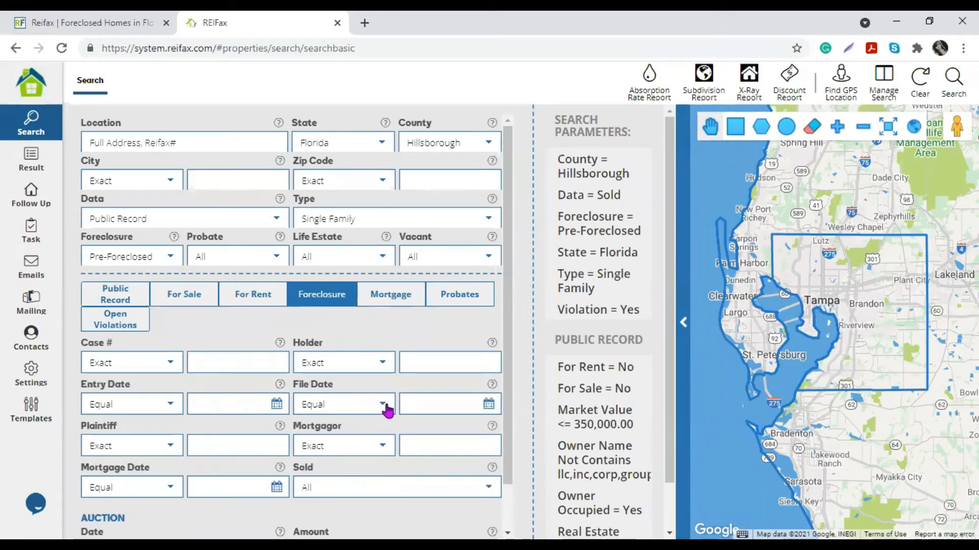
click(383, 408)
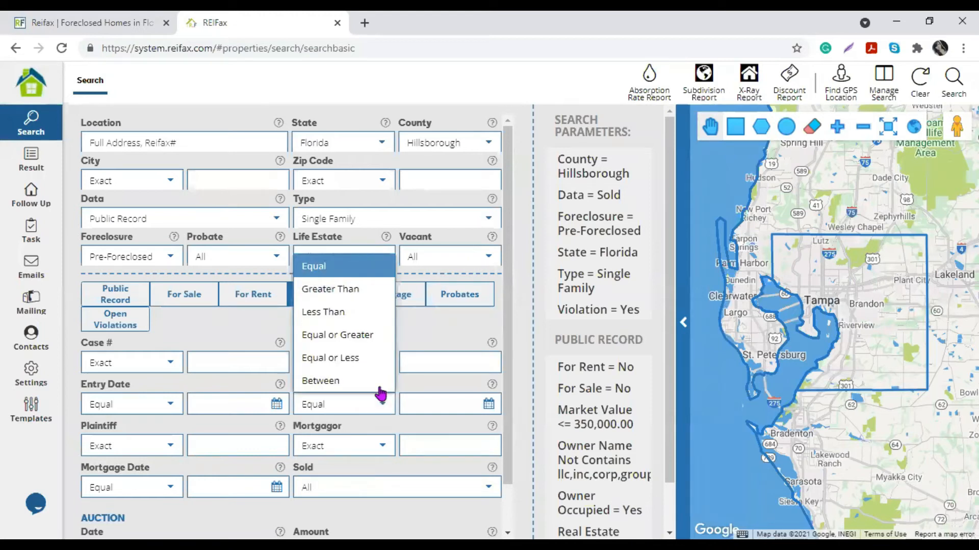
click(376, 336)
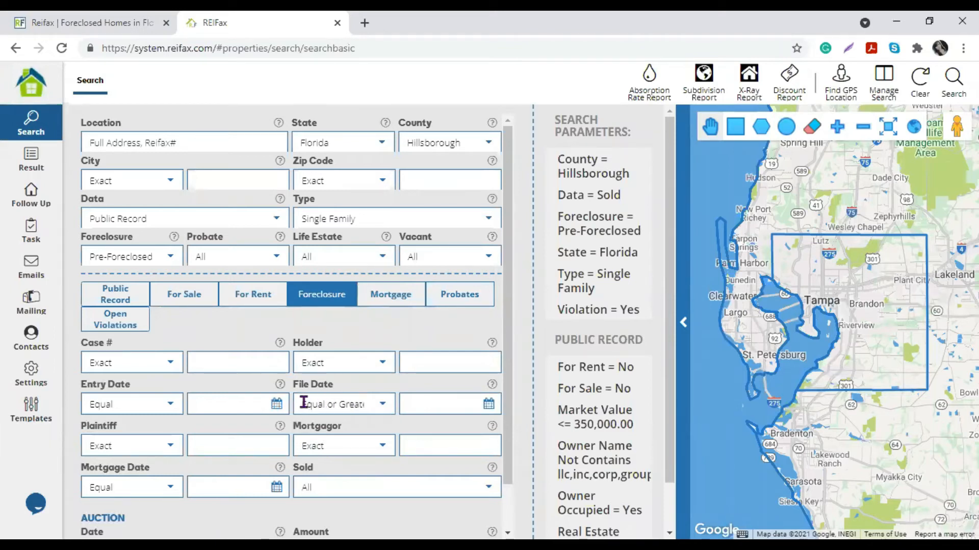
drag(305, 402, 399, 408)
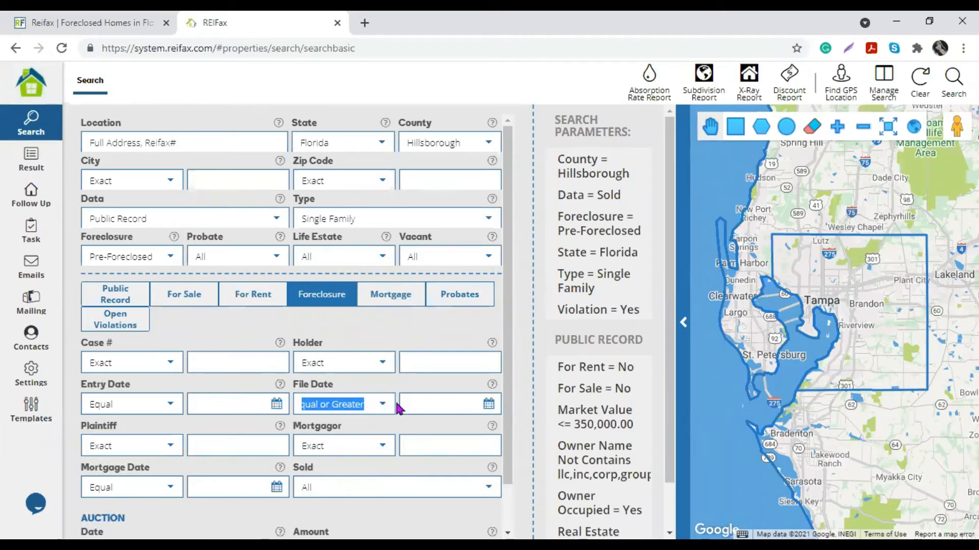
click(488, 405)
click(500, 166)
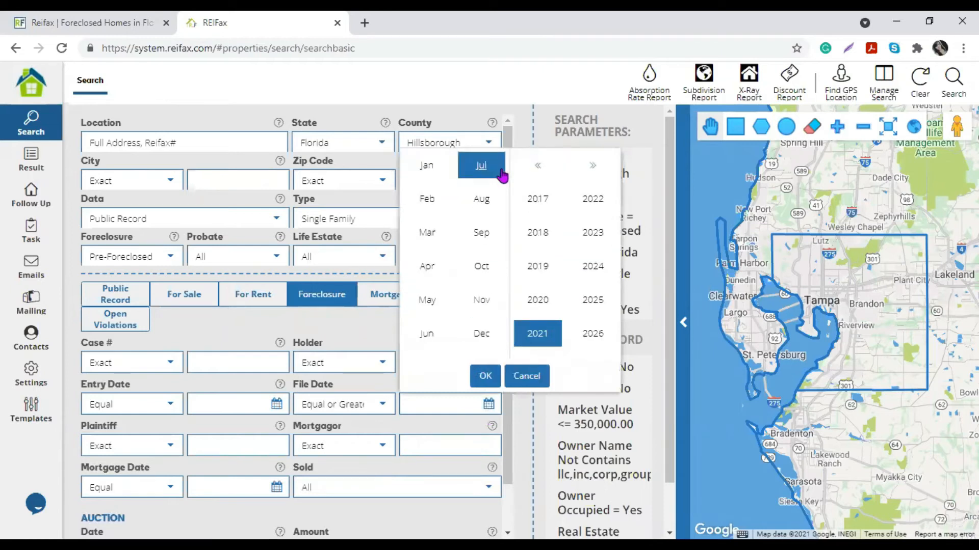
click(427, 168)
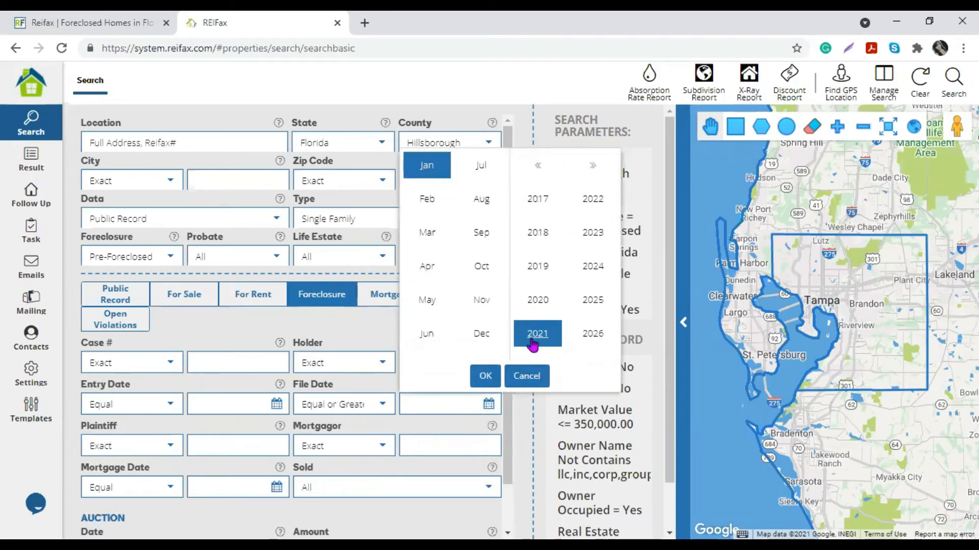
click(485, 377)
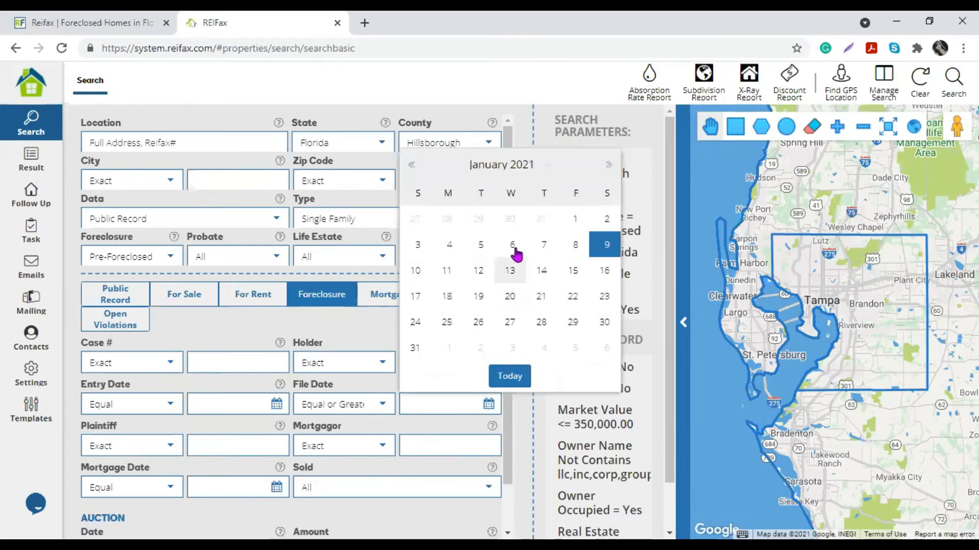
click(576, 218)
drag(464, 404, 396, 406)
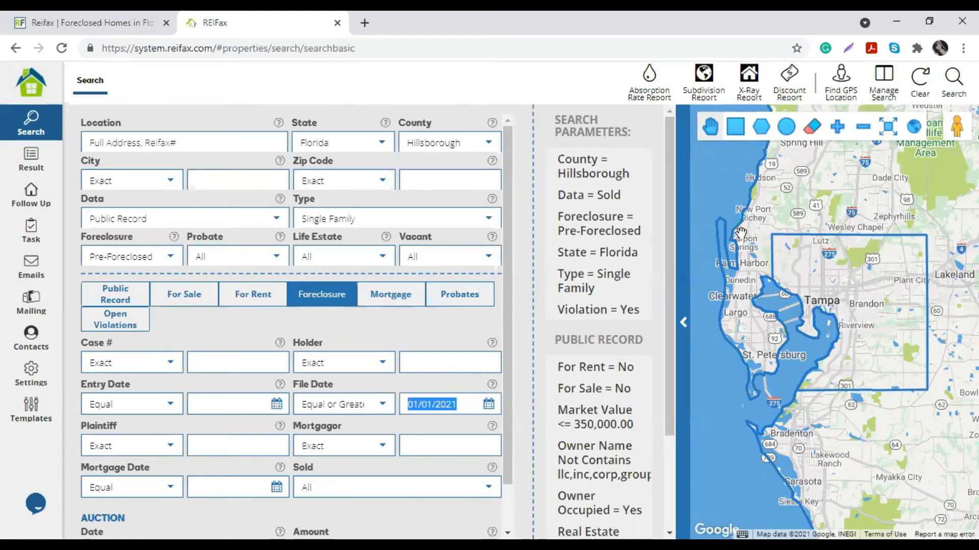
Run the property search and check the total number of matching properties
click(952, 77)
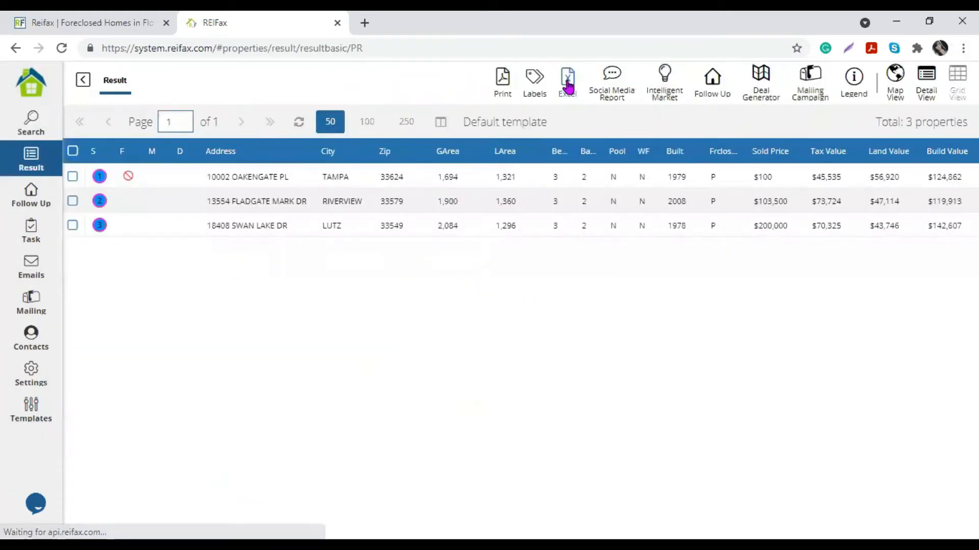
drag(907, 122, 967, 122)
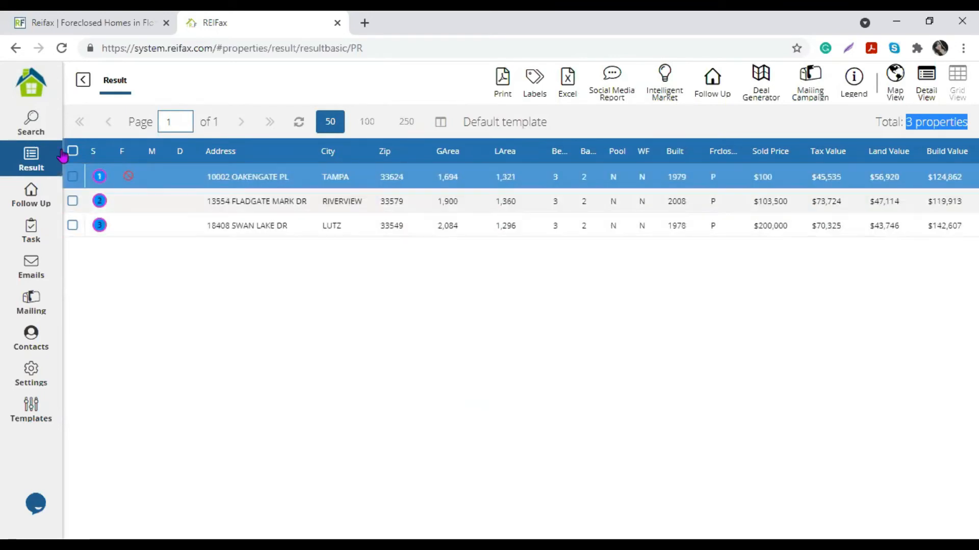
Review the current search parameters, overwrite the saved "2. Hillsborough Open violation Off-Market M. value < 350k Pre-foreclosure" template with them, and close the saved-search list
click(35, 125)
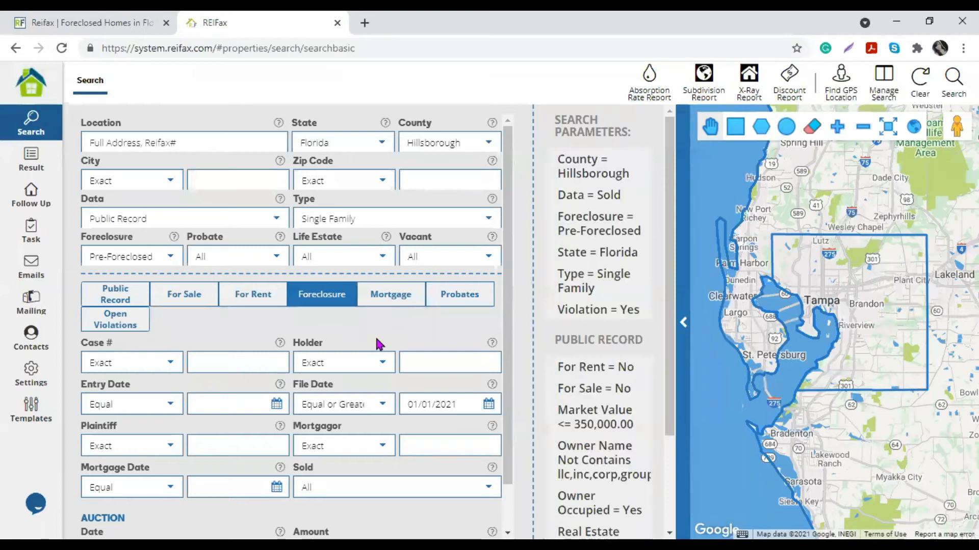
mouse_move(579, 320)
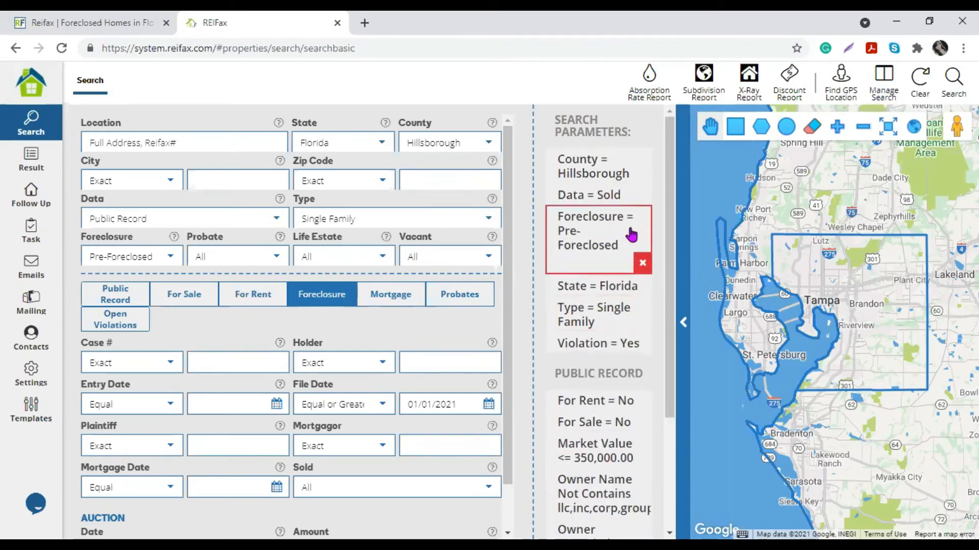
scroll(586, 438, down, 3)
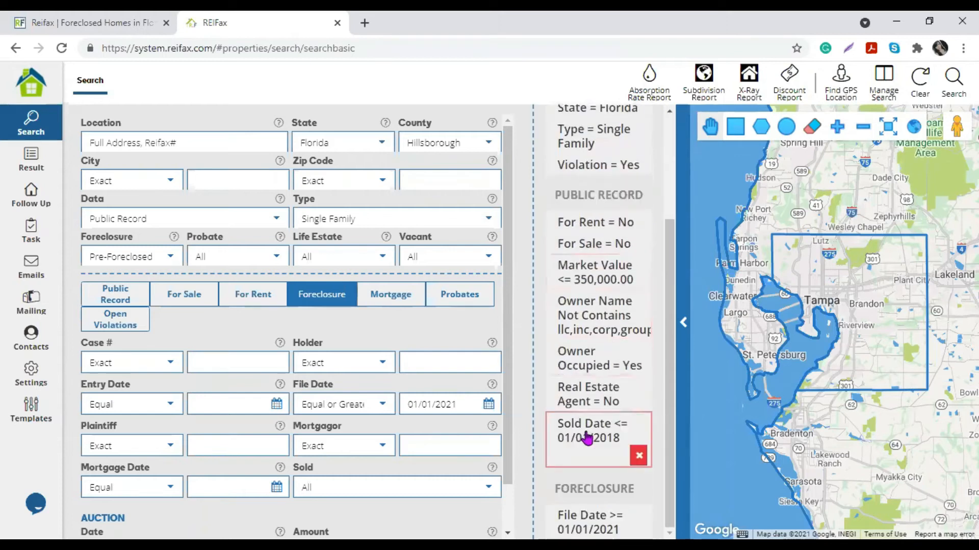
click(886, 79)
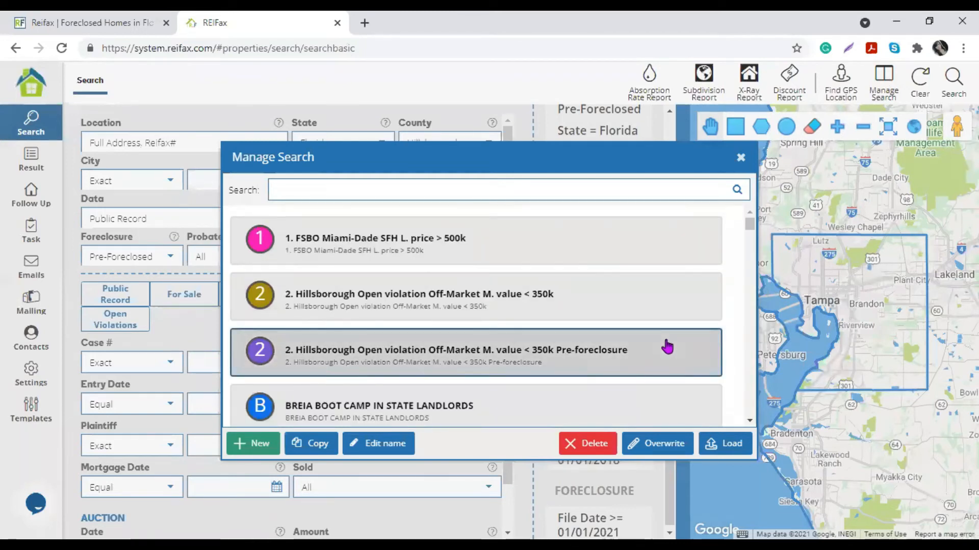
click(666, 450)
drag(405, 291, 414, 291)
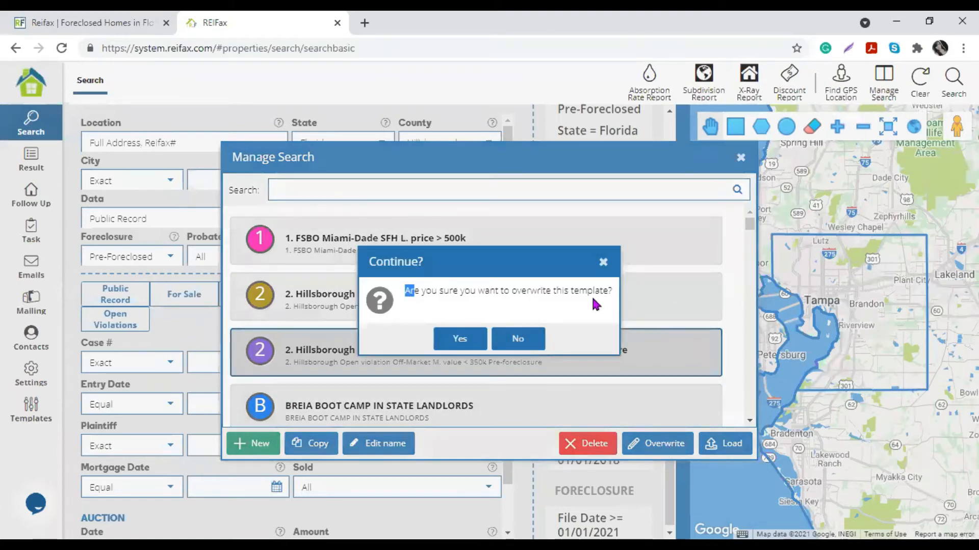
drag(596, 304, 609, 293)
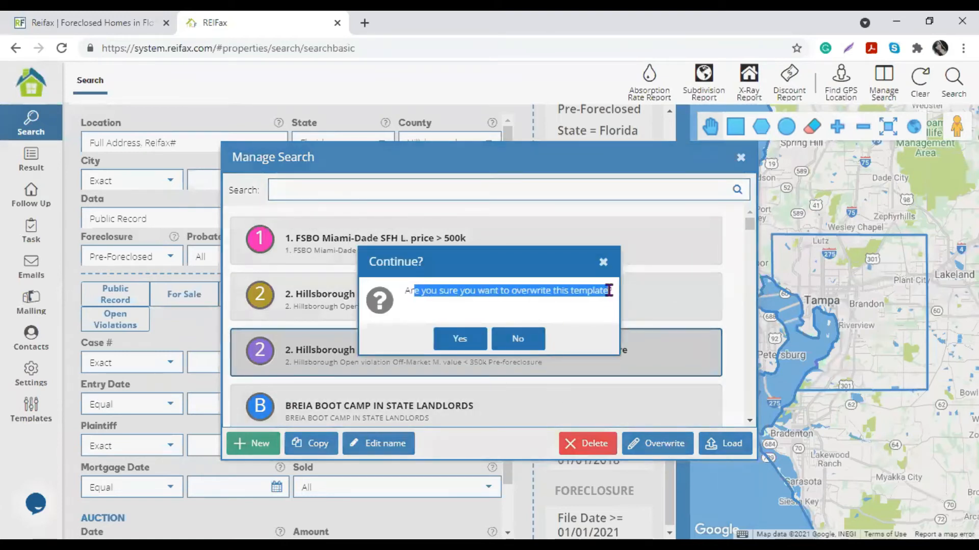
click(458, 340)
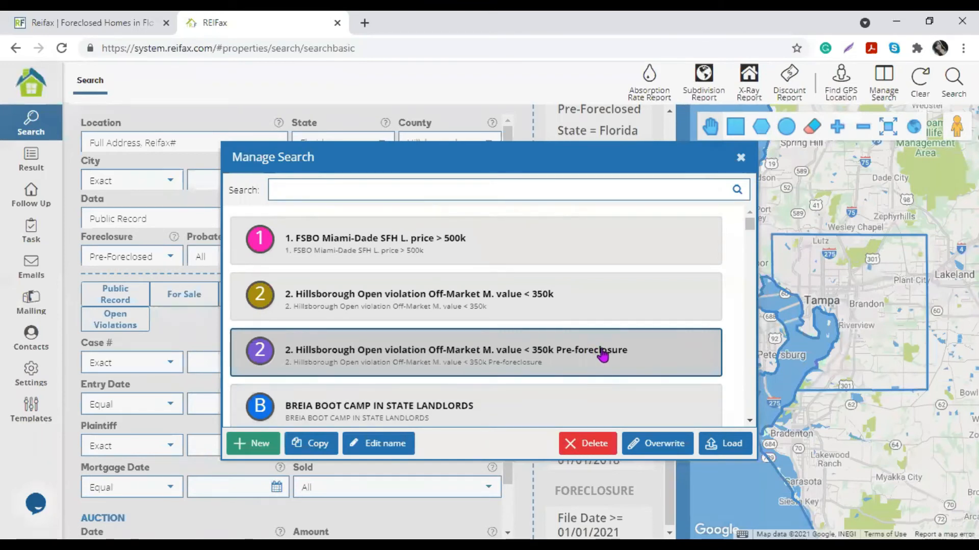
click(613, 306)
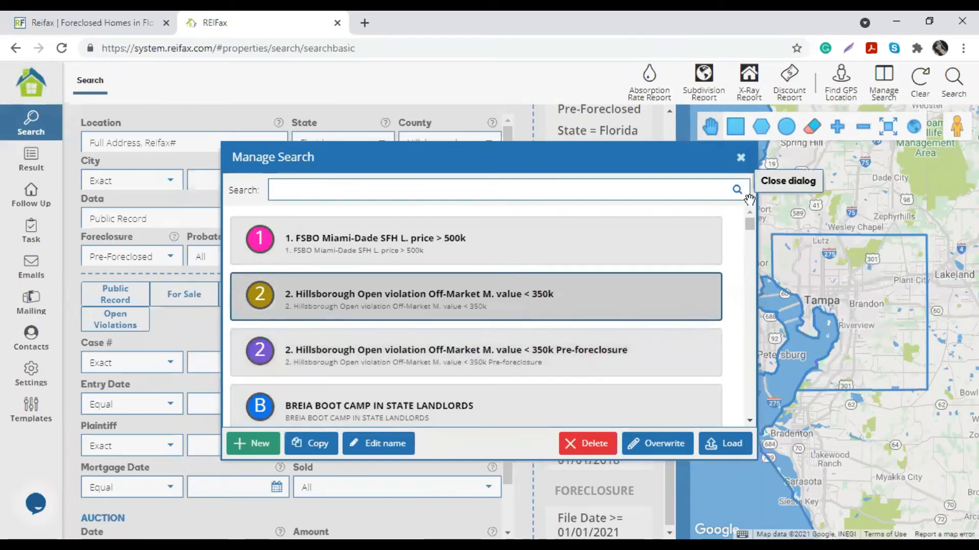
click(740, 158)
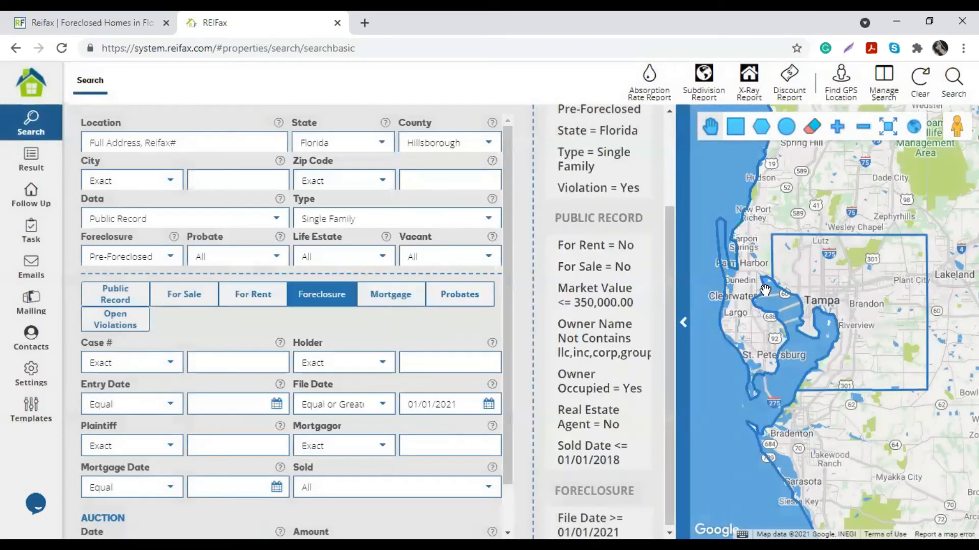
Open the overview of the Tampa property from the search results, then return to the result list
click(32, 162)
double_click(339, 175)
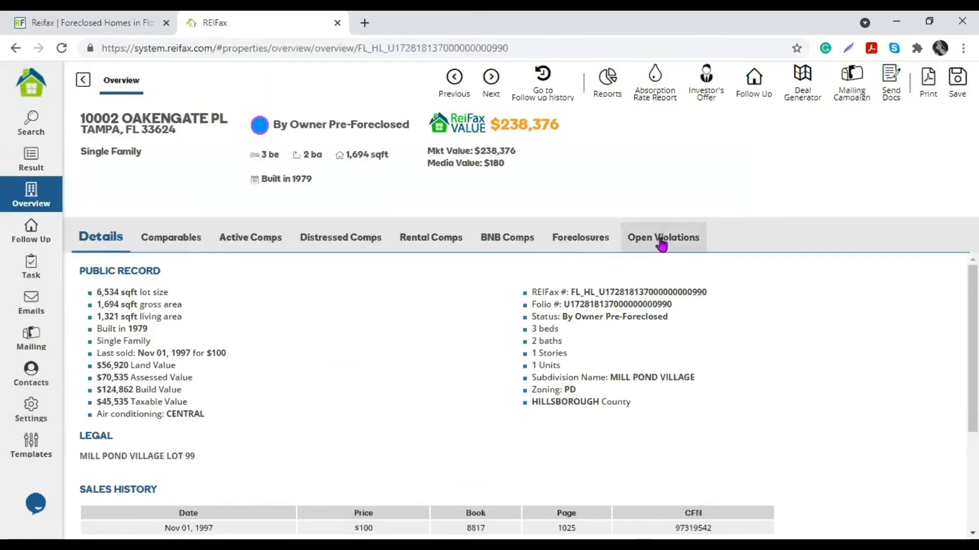
click(31, 160)
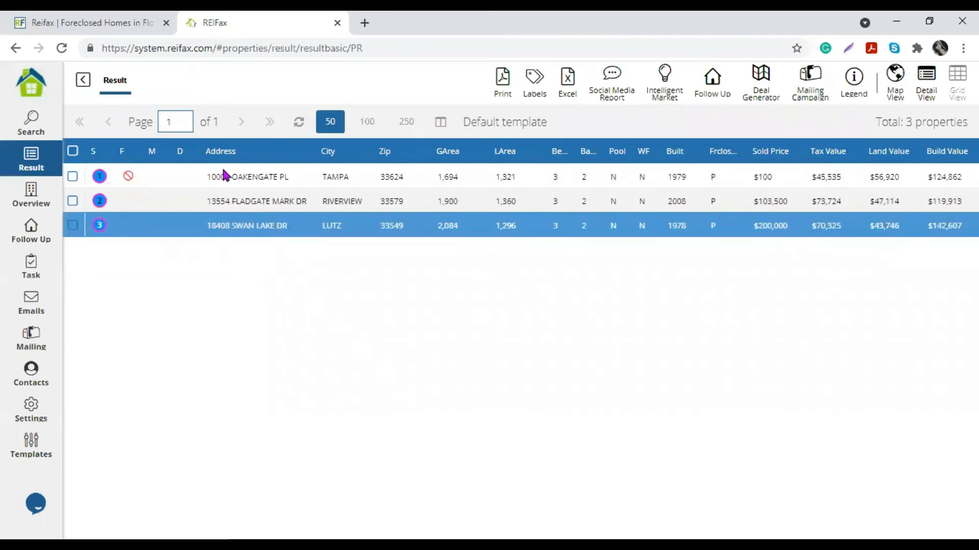
Open the Lutz property from the results and examine its open violation's dates and alleged violation text
click(280, 233)
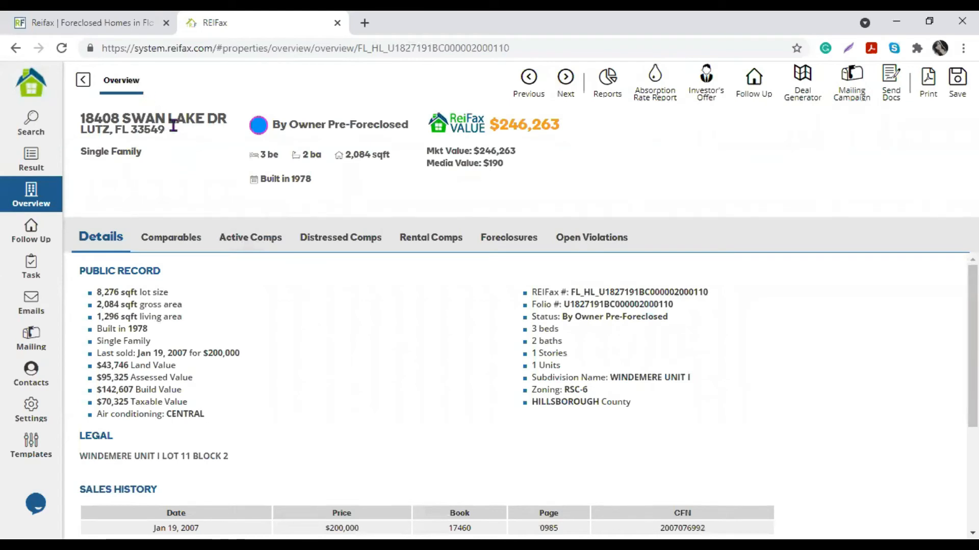
click(595, 249)
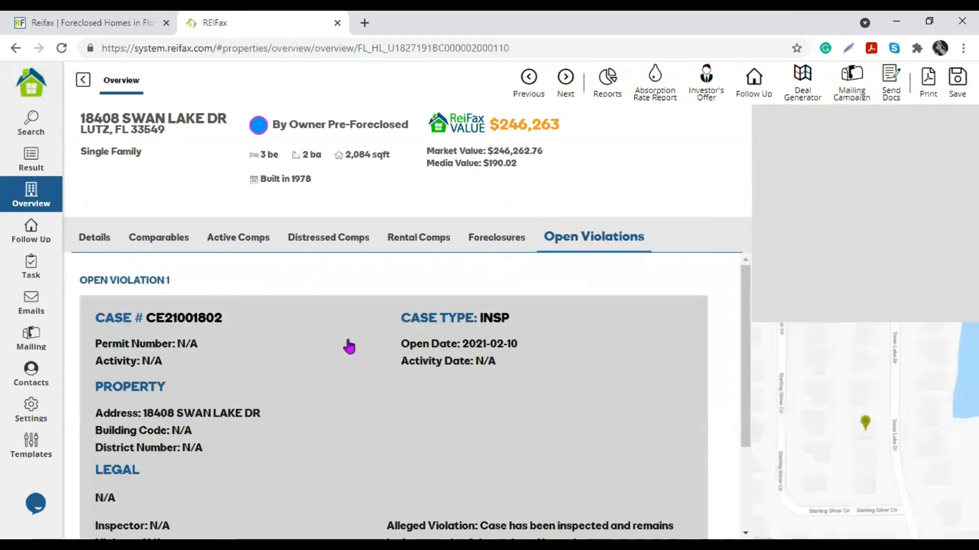
scroll(318, 342, down, 3)
scroll(265, 327, up, 3)
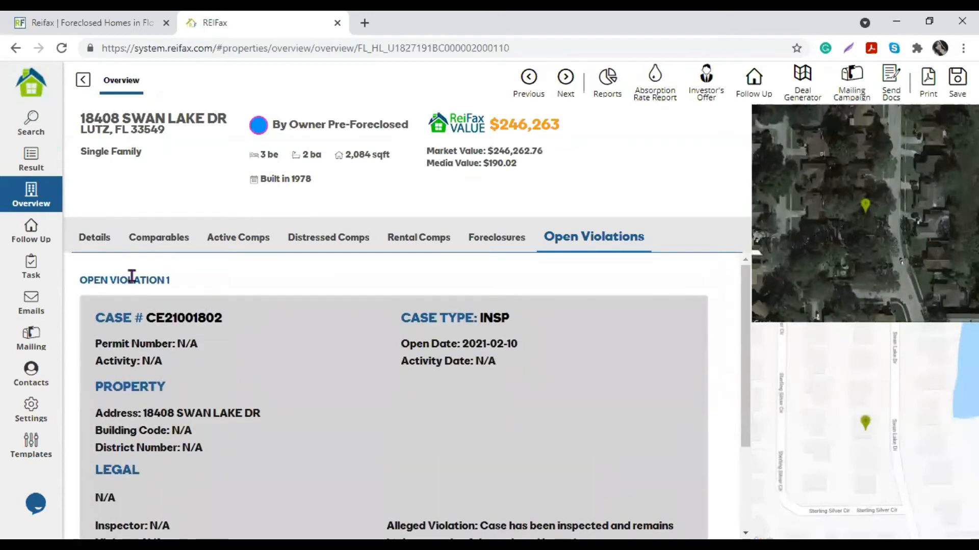
drag(80, 278, 202, 276)
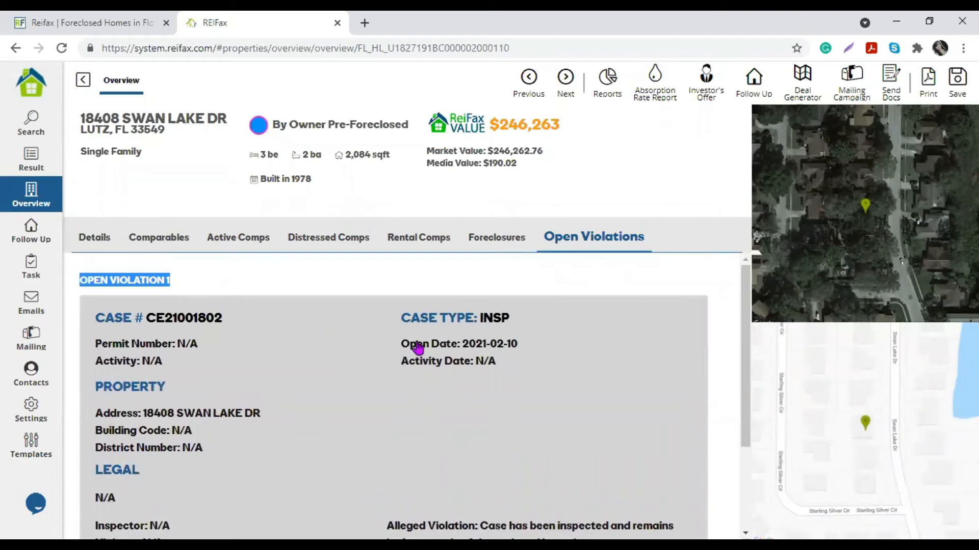
drag(415, 345, 531, 350)
drag(415, 362, 515, 362)
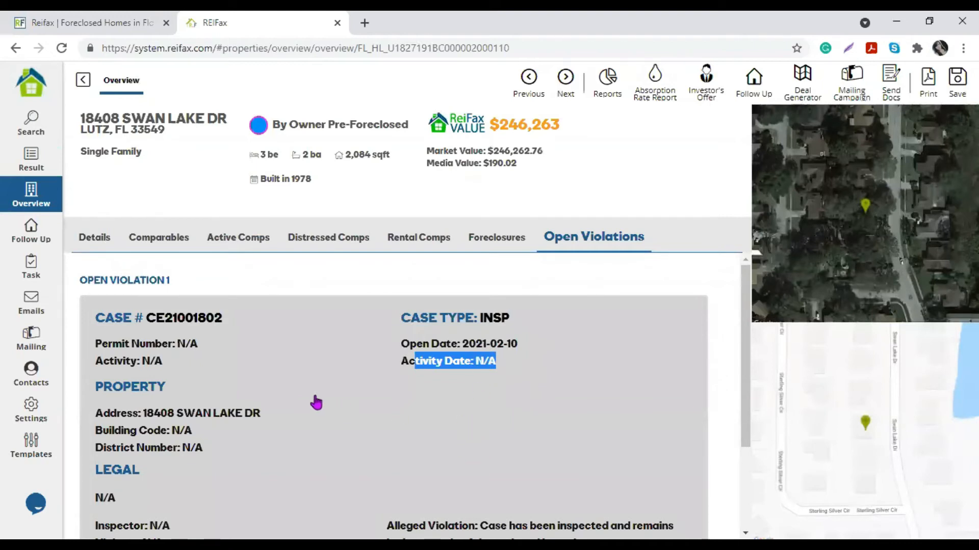
scroll(314, 401, down, 3)
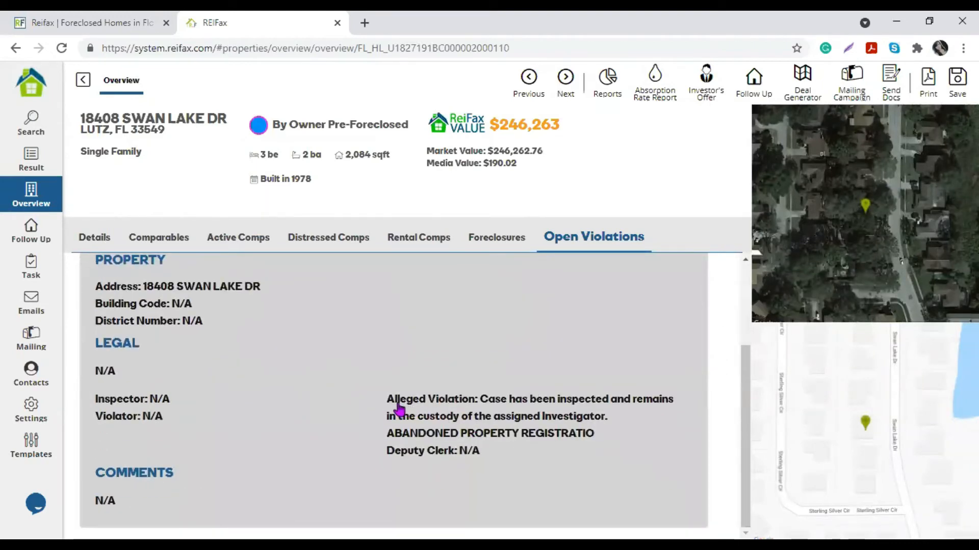
drag(388, 402, 657, 442)
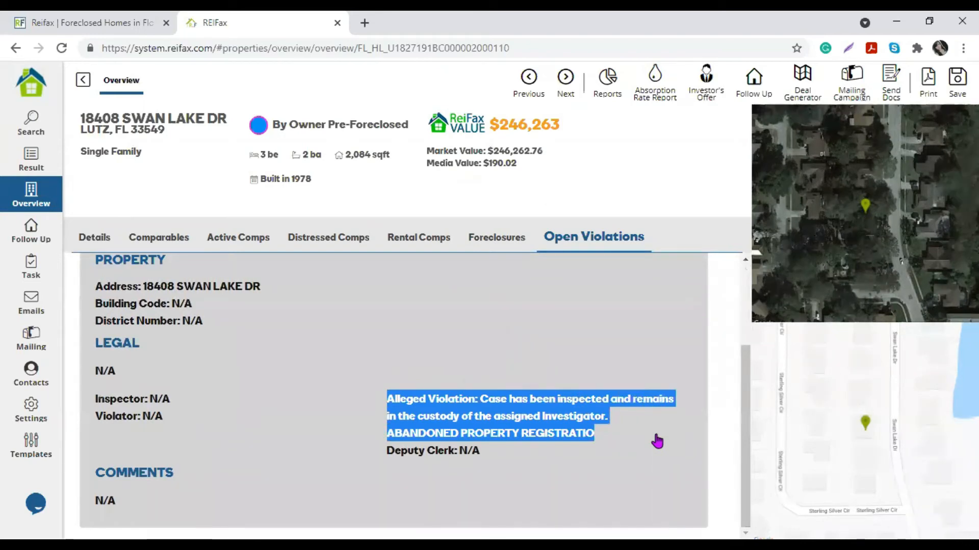
scroll(248, 424, up, 3)
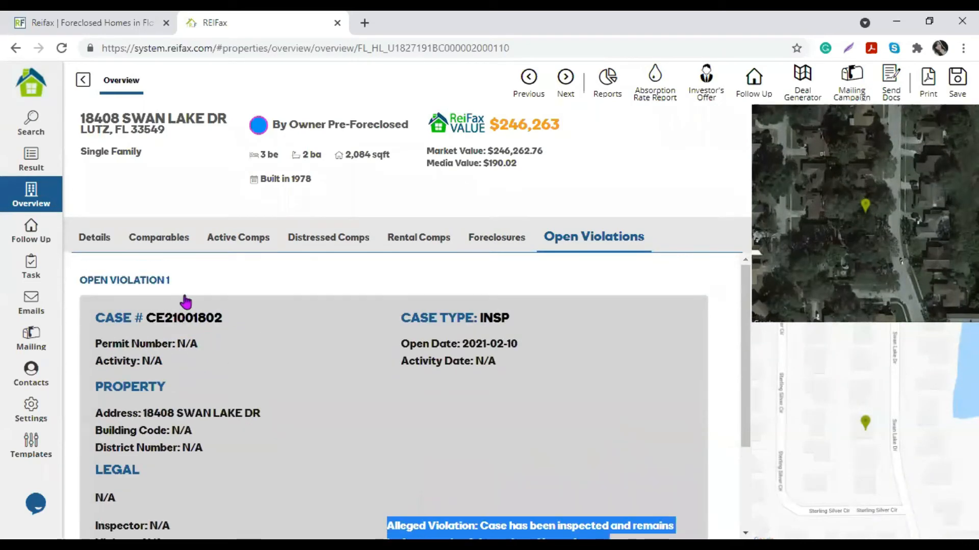
click(83, 79)
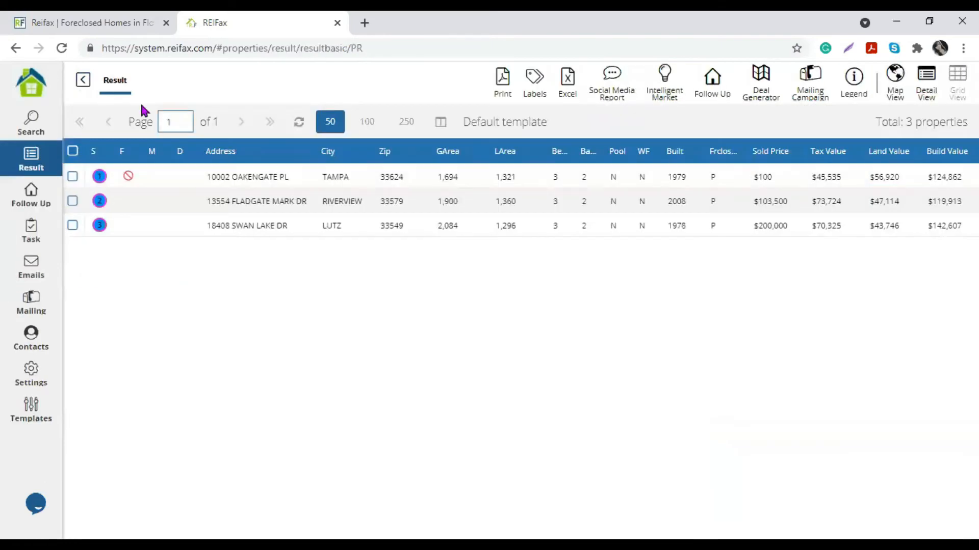
Return to the search form and view the list of saved searches
click(84, 87)
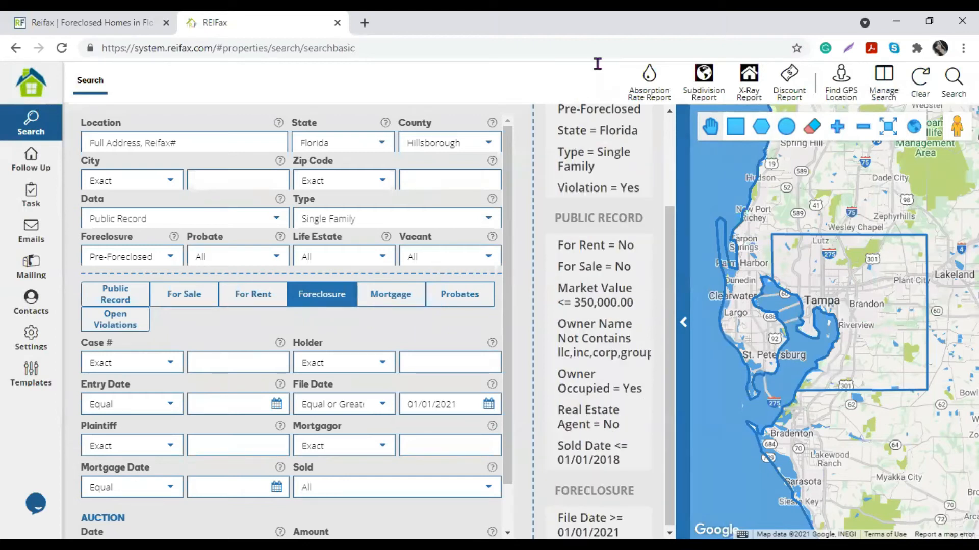
click(883, 82)
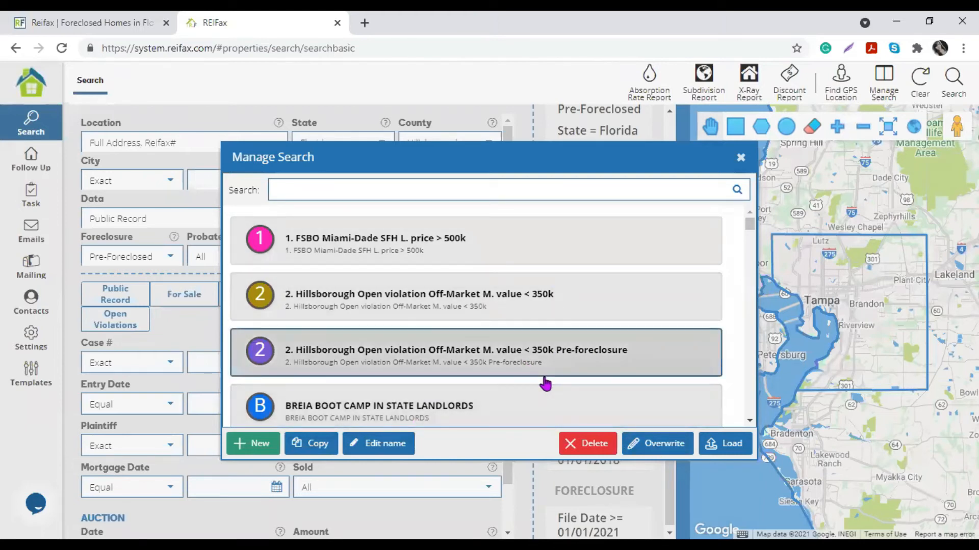
click(741, 157)
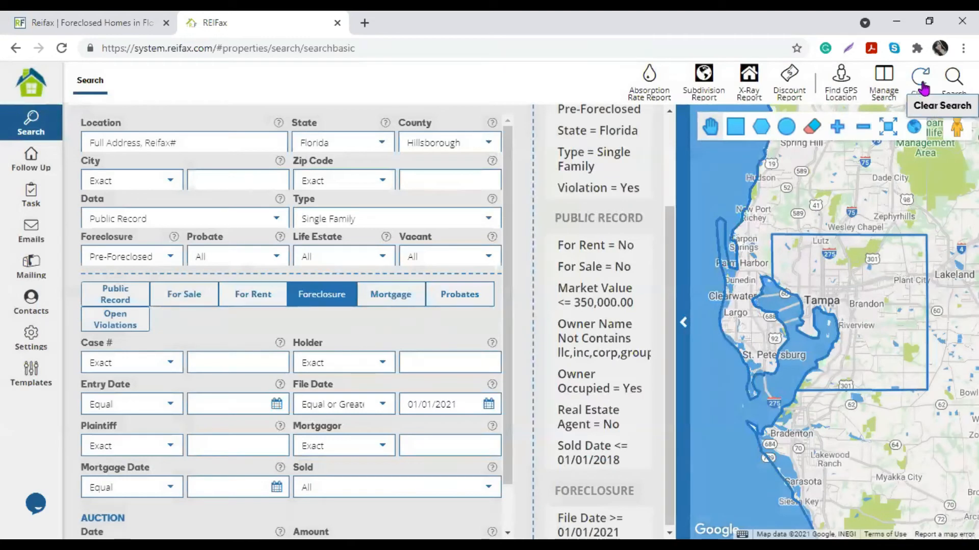
Show the Open Violations criteria in the search form and expand the Violation filter's choices
click(125, 326)
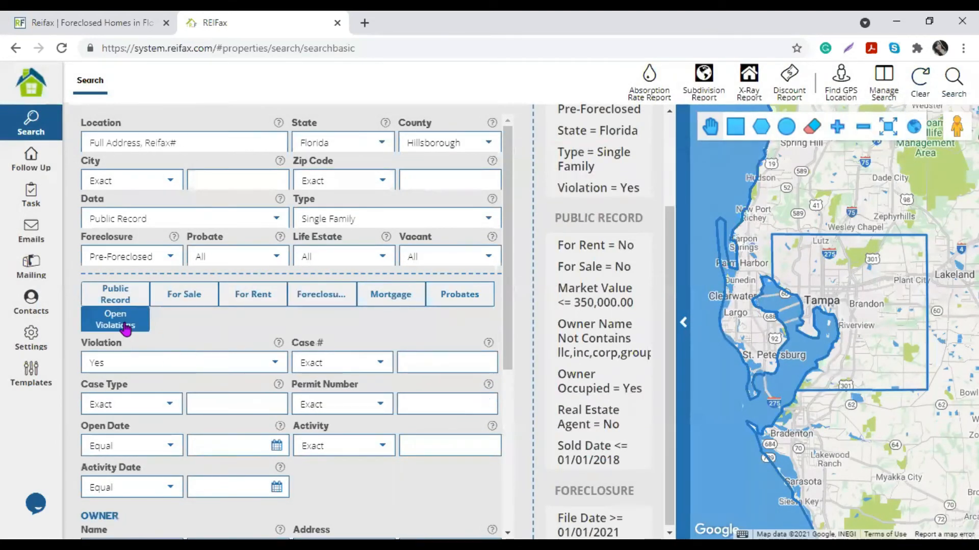
click(275, 363)
click(113, 407)
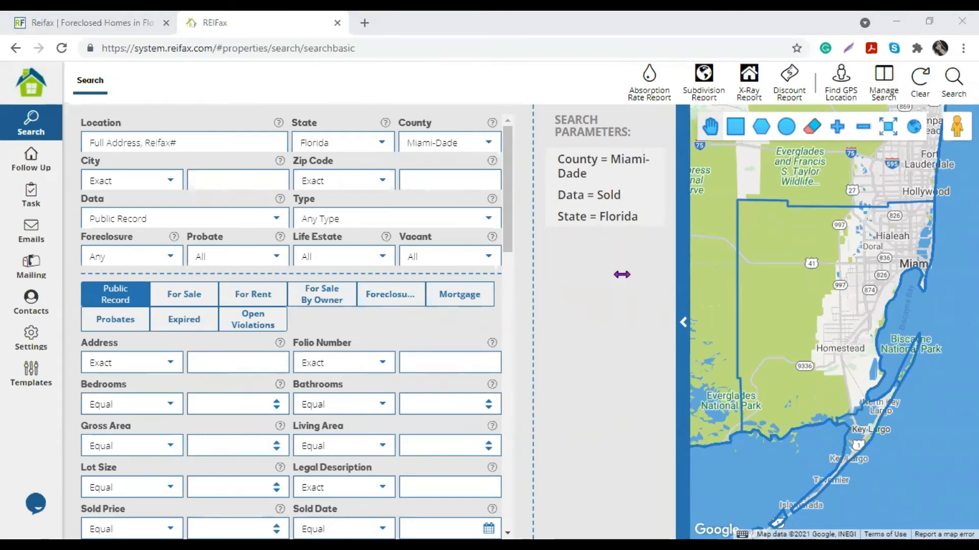
Rename the saved search "1. FSBO Miami-Dade SFH L. price > 500k" by appending "test" and save the change
click(888, 98)
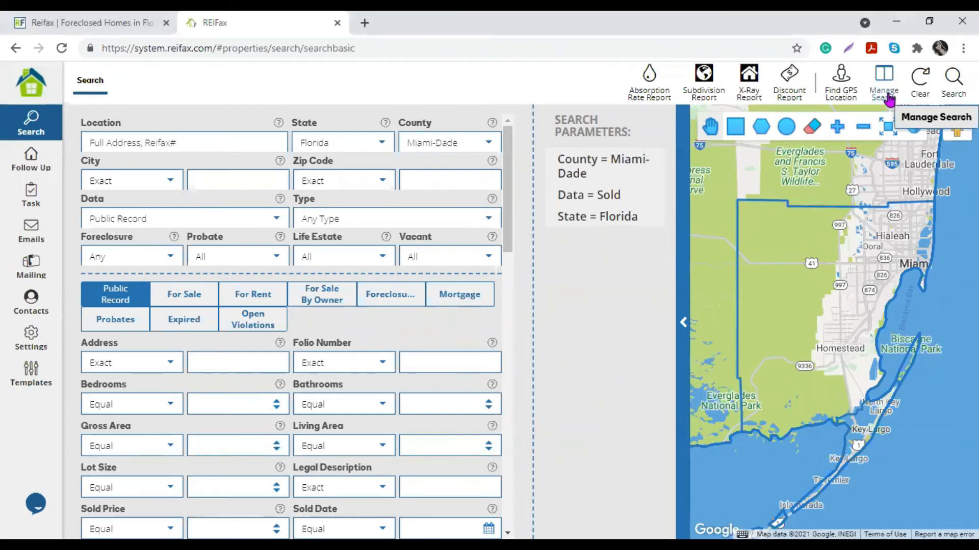
click(887, 98)
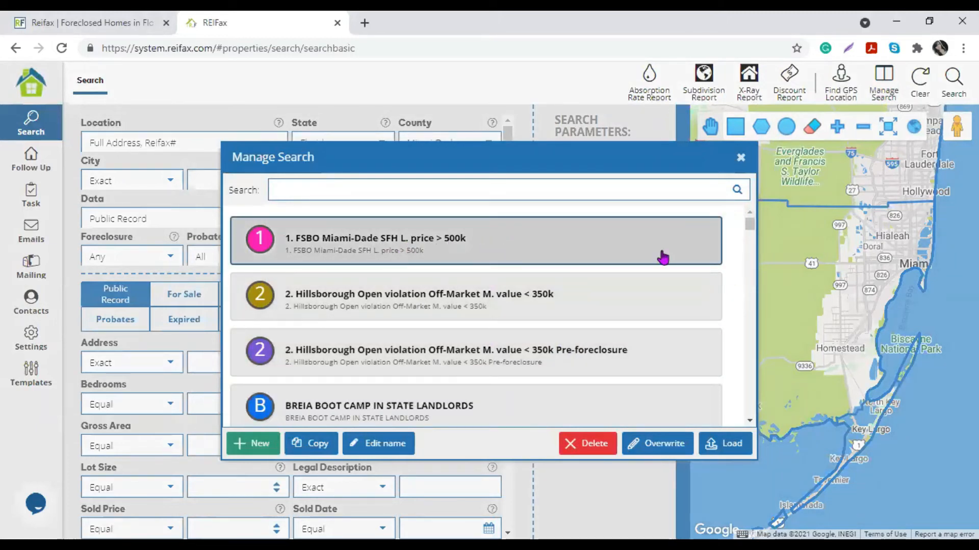
click(382, 448)
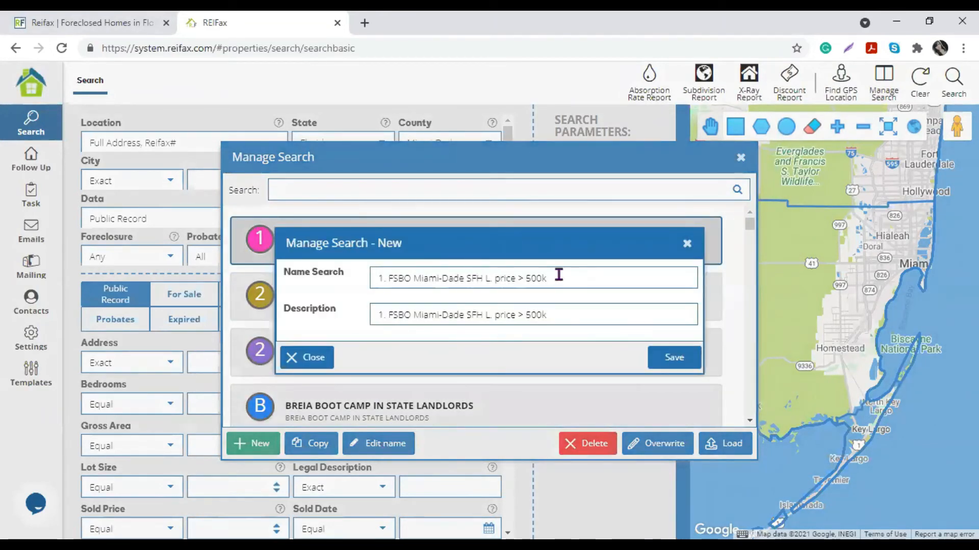
text(teszt)
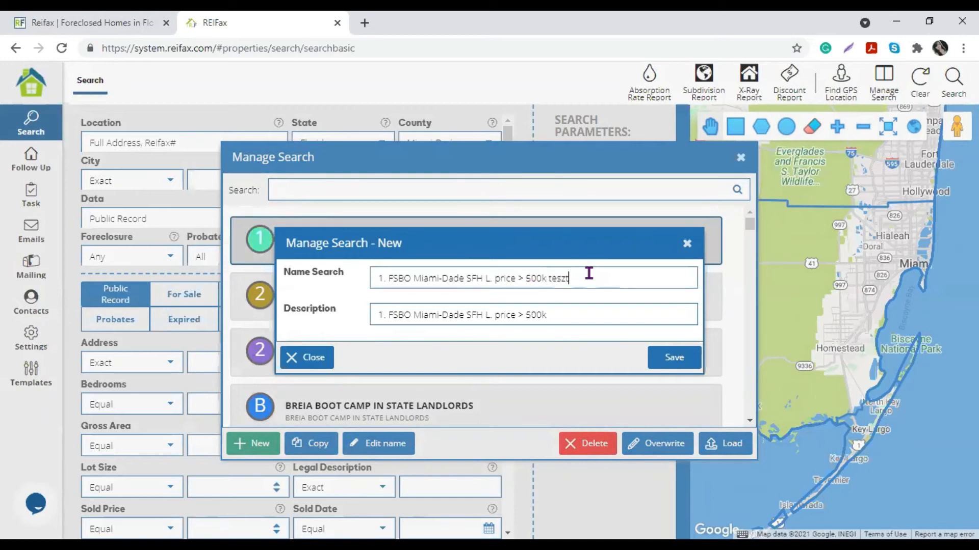
key(BackSpace)
key(BackSpace)
text(t)
drag(605, 281, 546, 283)
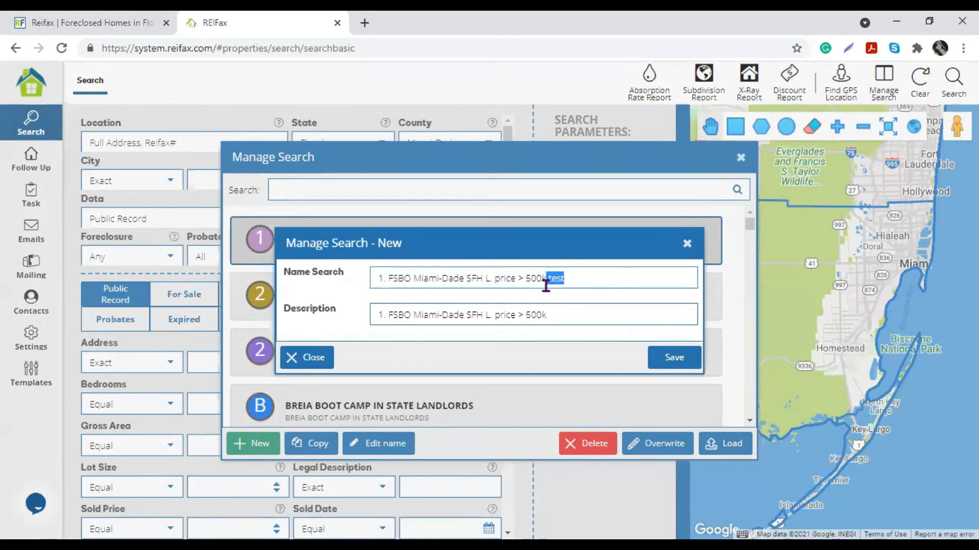
click(691, 364)
click(489, 328)
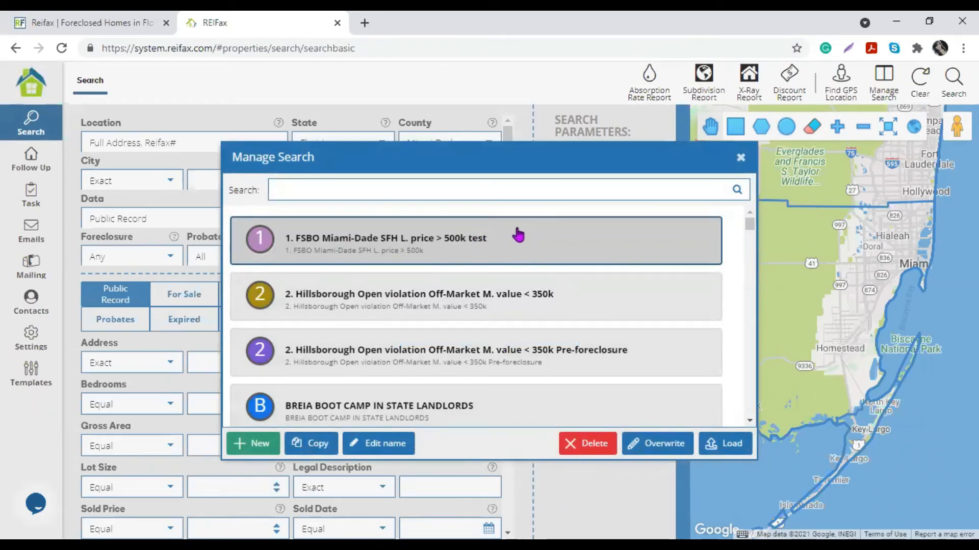
Duplicate the saved search "2. Hillsborough Open violation Off-Market M. value < 350k" and select the copy
click(595, 312)
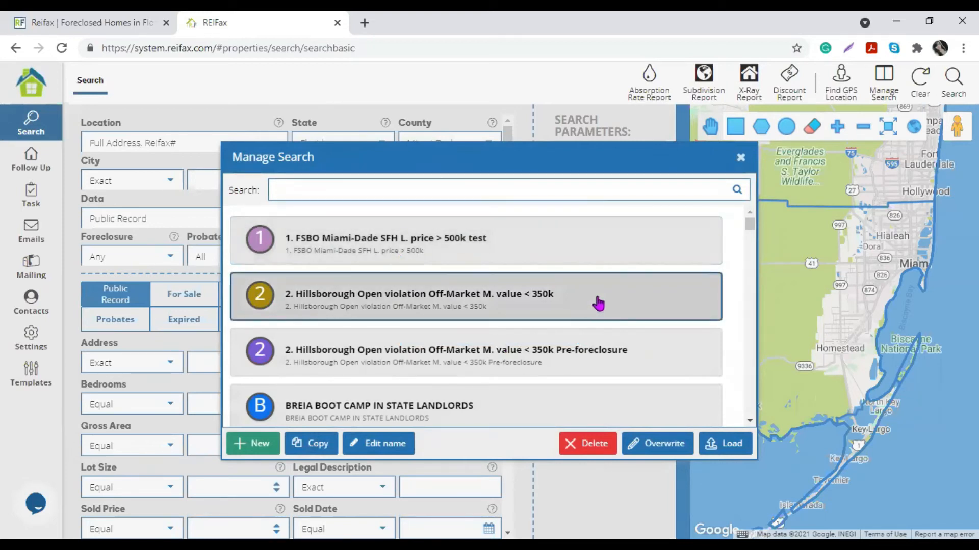
click(307, 443)
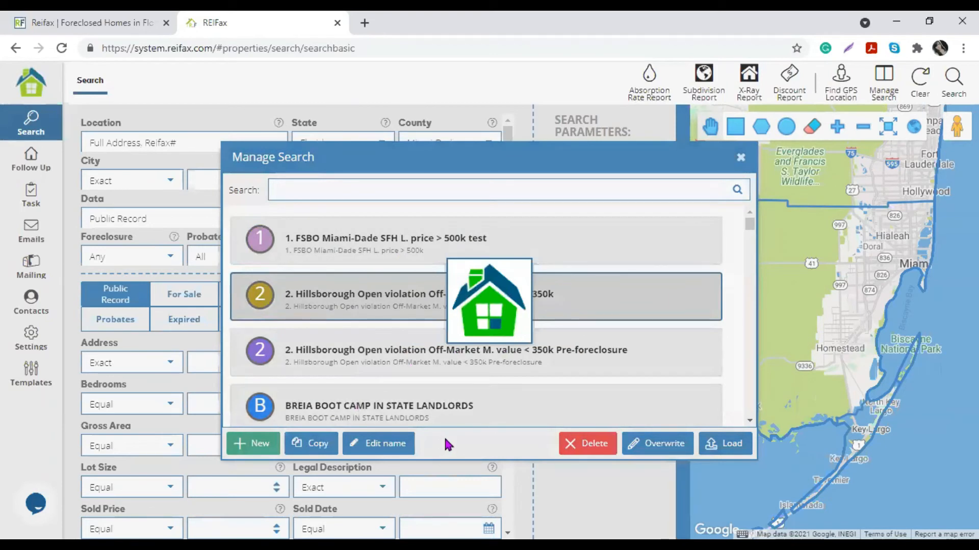
click(491, 333)
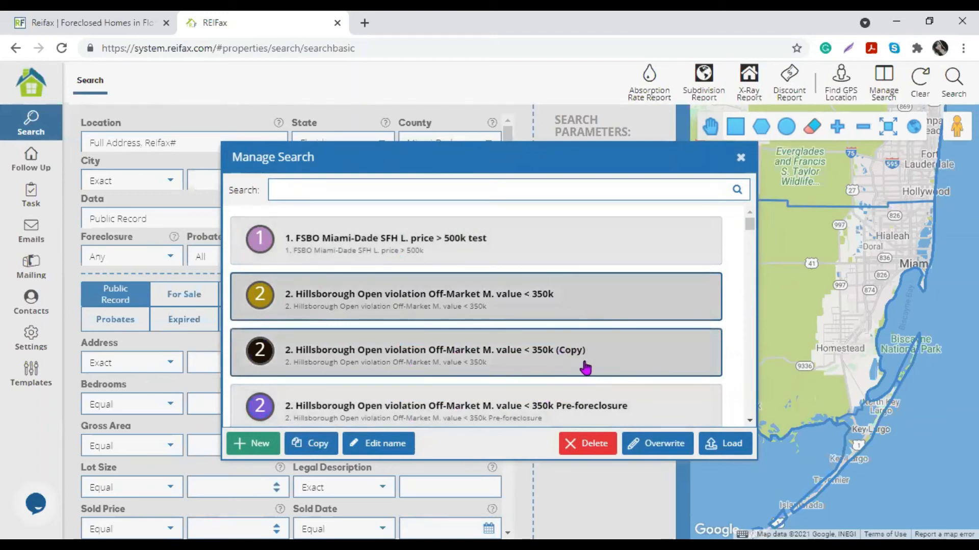
click(428, 351)
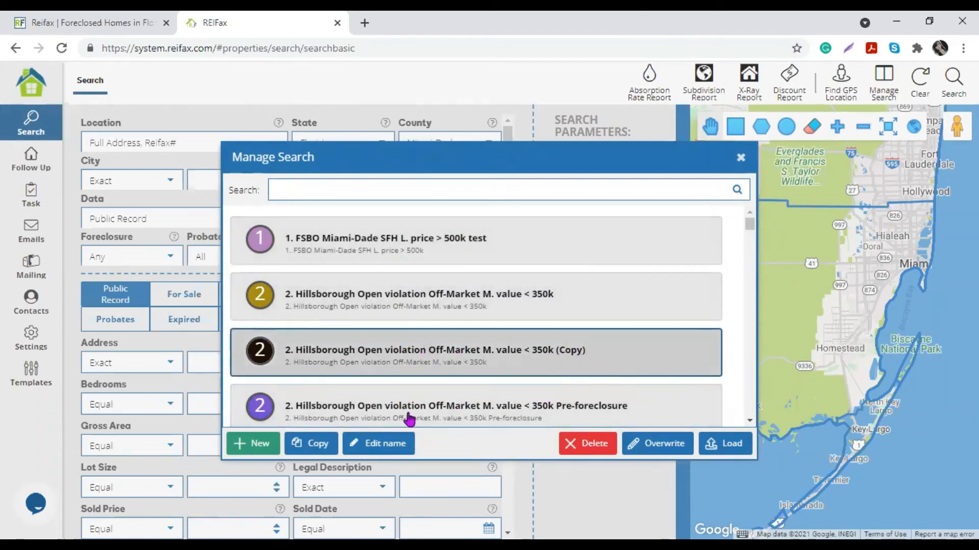
Rename the copied saved search as "another", save the change and close the saved searches list
click(386, 452)
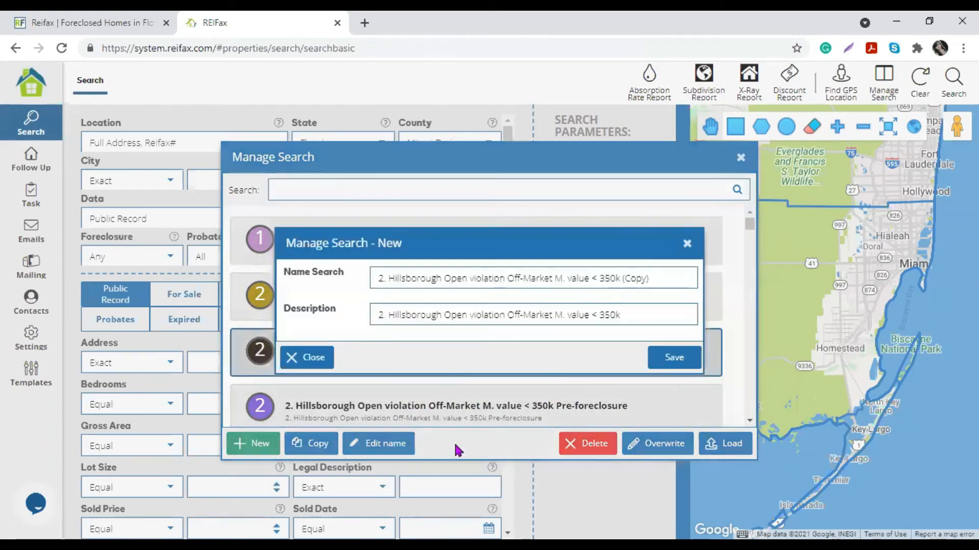
drag(672, 276, 258, 234)
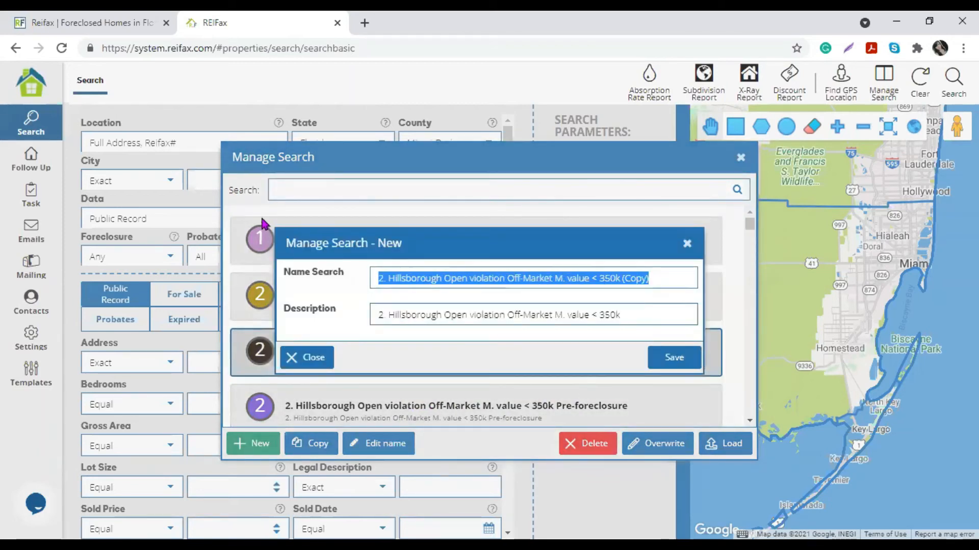
text(another)
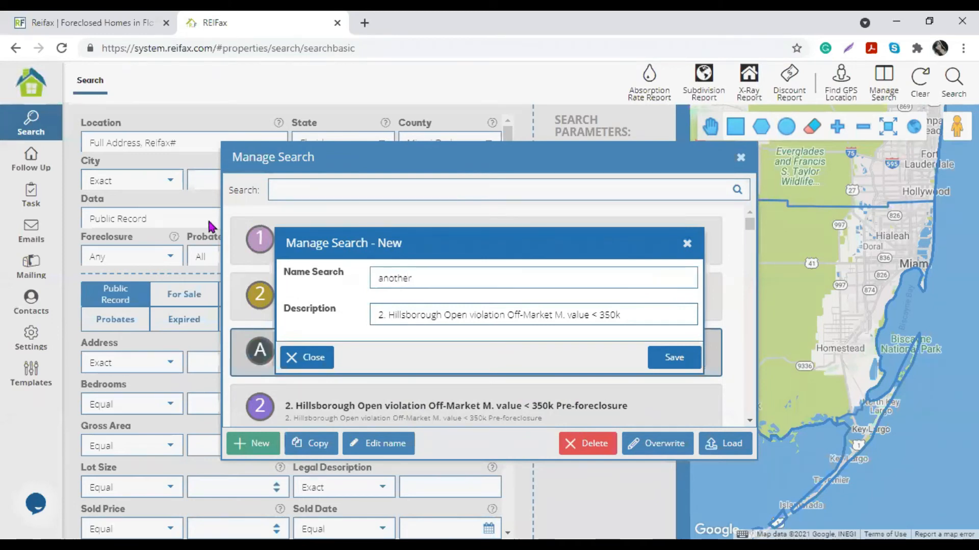
click(675, 363)
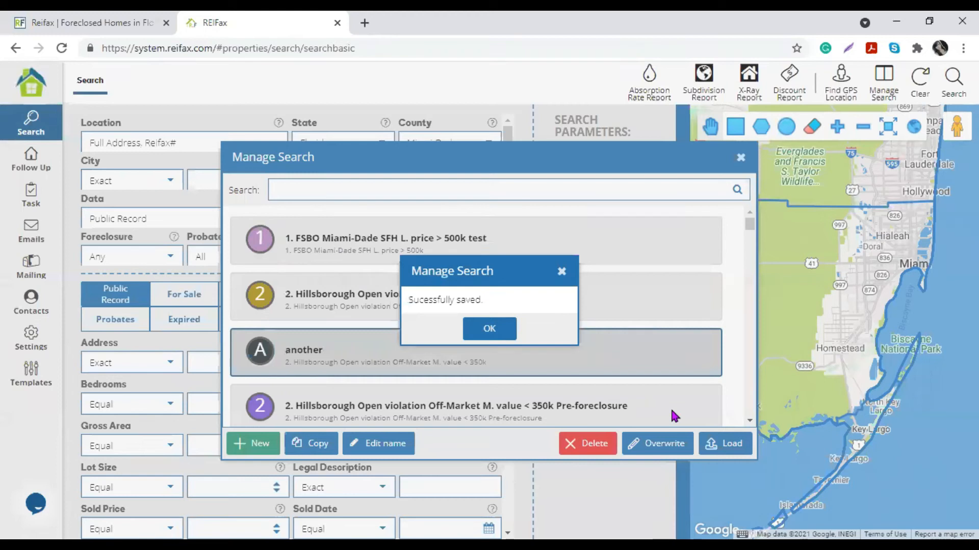
click(480, 331)
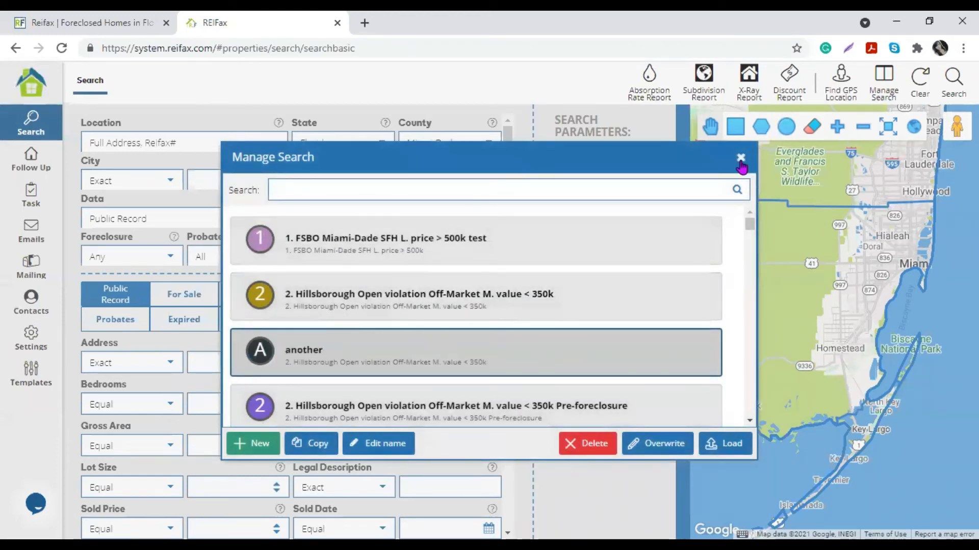
click(740, 159)
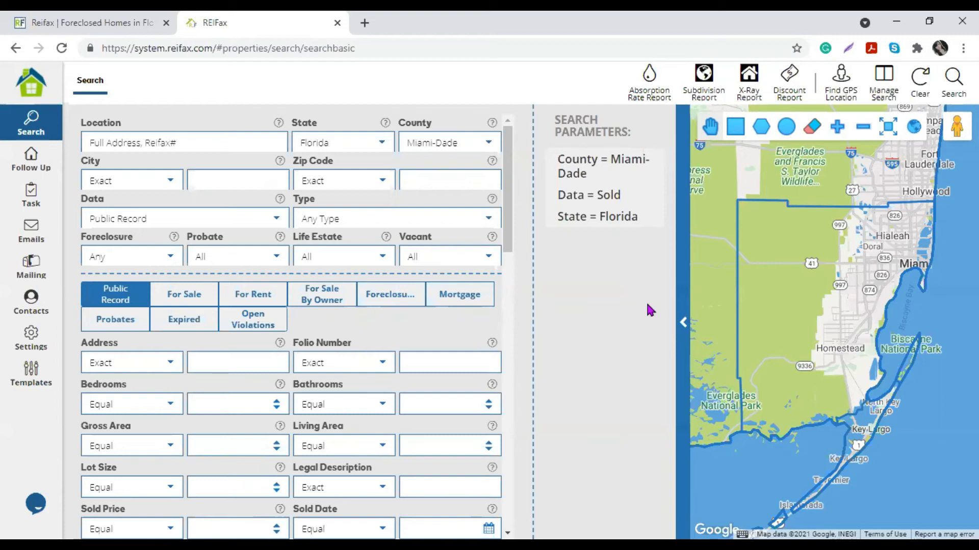
Set the search to Palm Beach county, property type Single Family and For Sale data
click(488, 143)
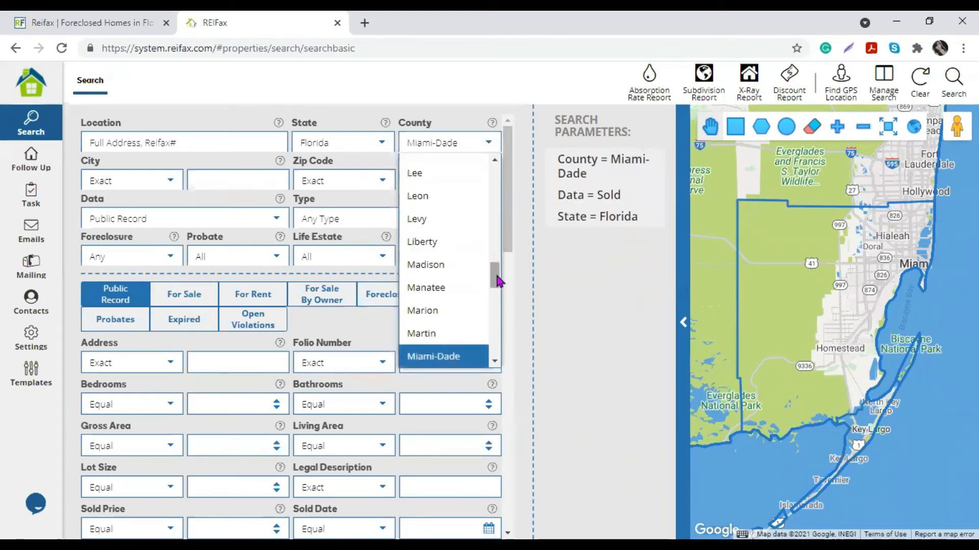
scroll(457, 239, down, 5)
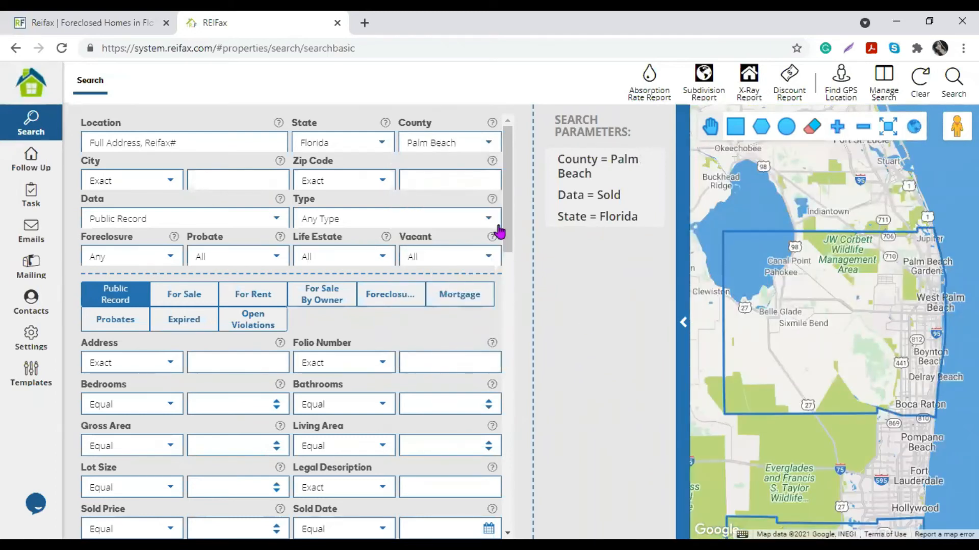
click(488, 220)
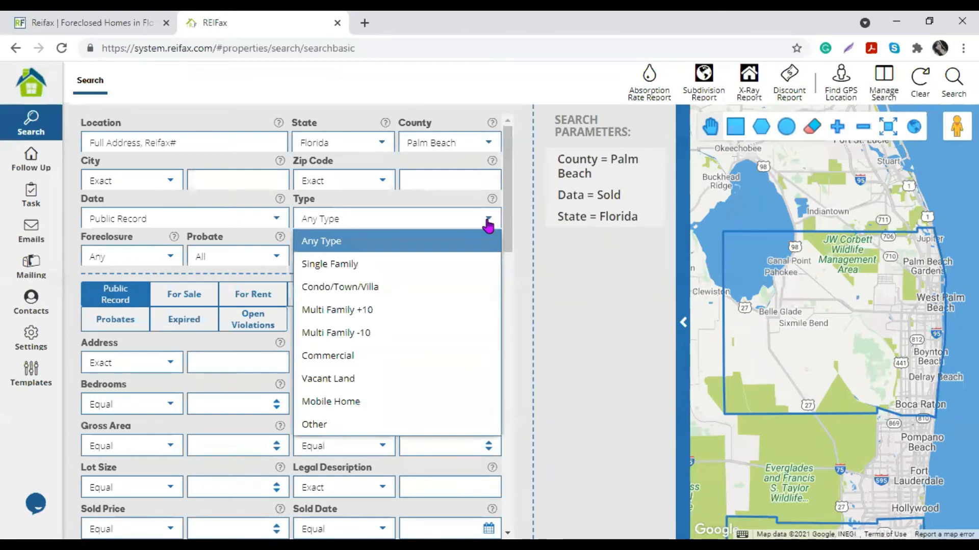
click(393, 265)
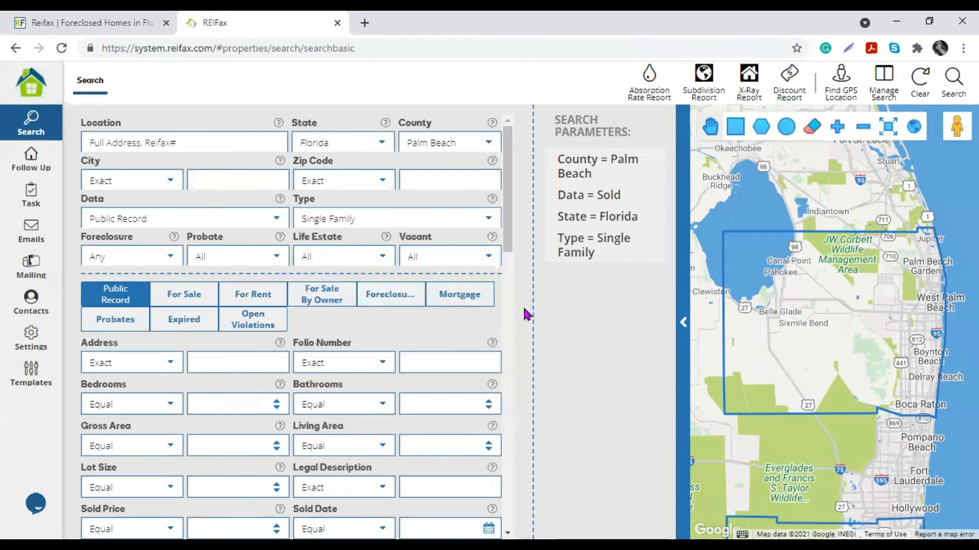
click(276, 220)
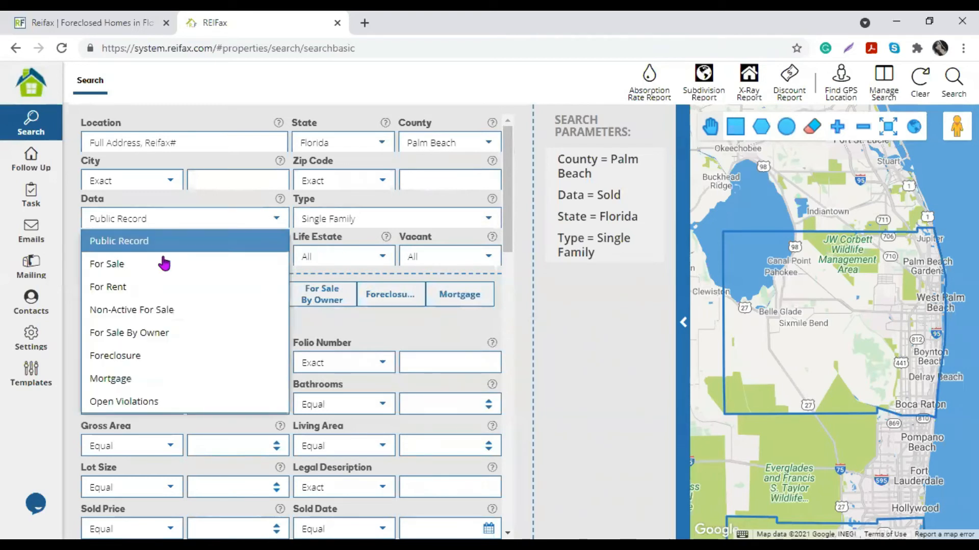
click(137, 265)
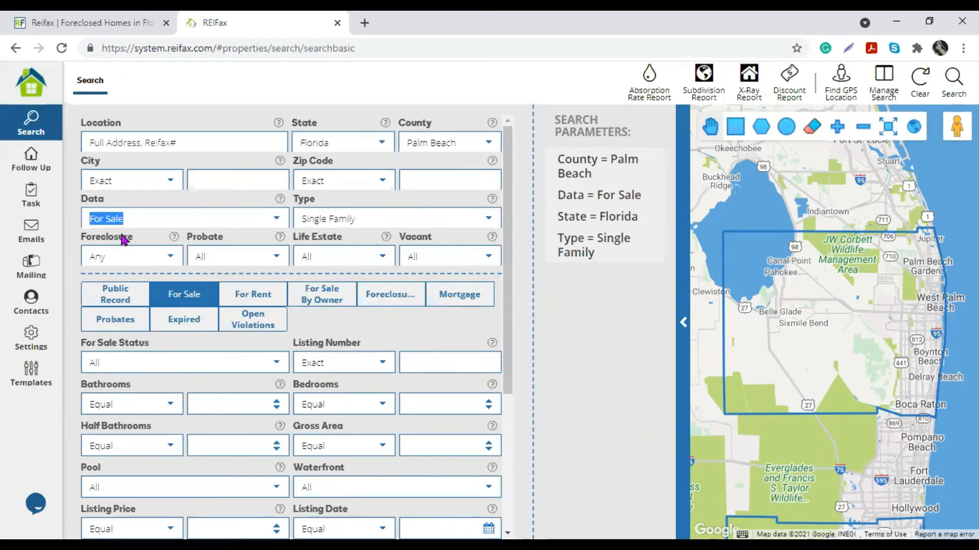
click(131, 219)
Set the search's Foreclosure filter to Pre-Foreclosed
click(91, 261)
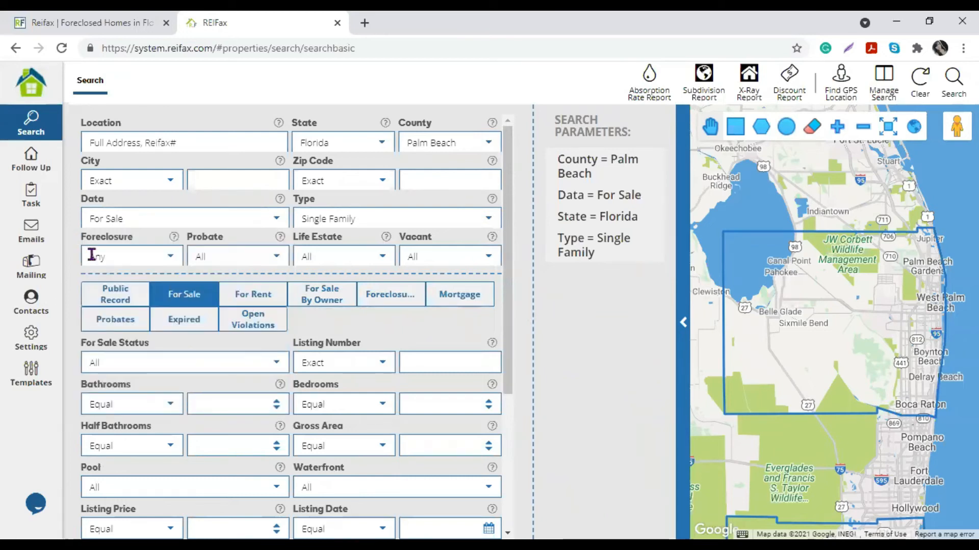
click(169, 257)
click(137, 325)
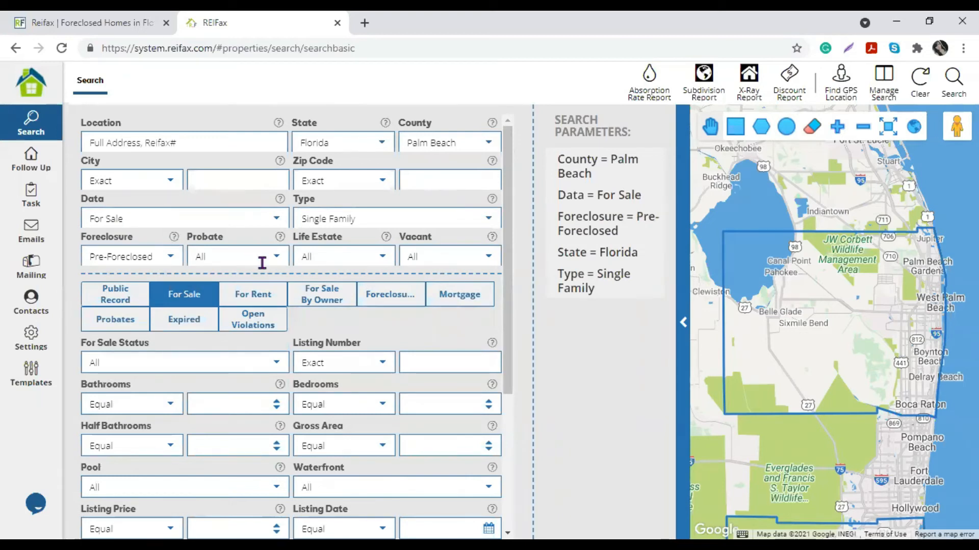
click(136, 257)
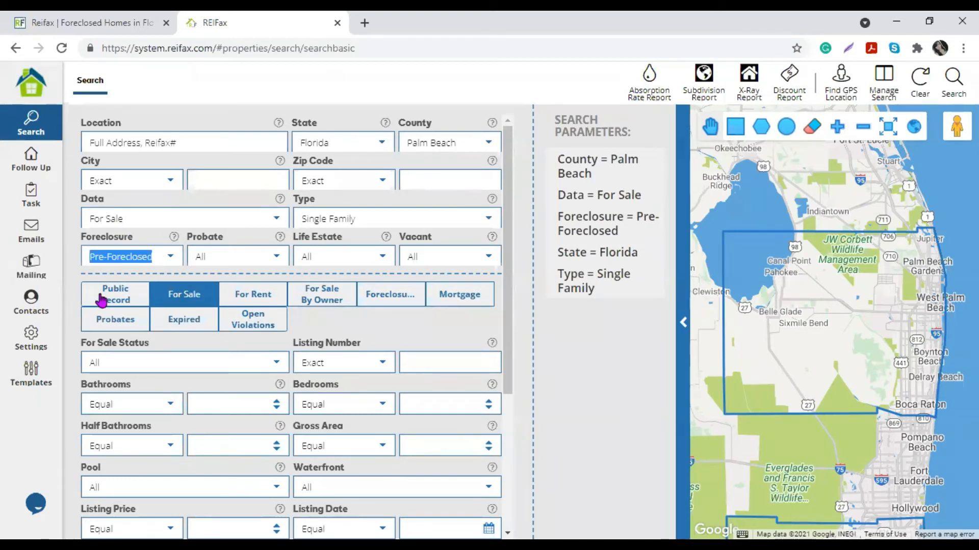
Examine the choices of the Probate, Life Estate, Vacant and Foreclosure filters in the search form
click(216, 257)
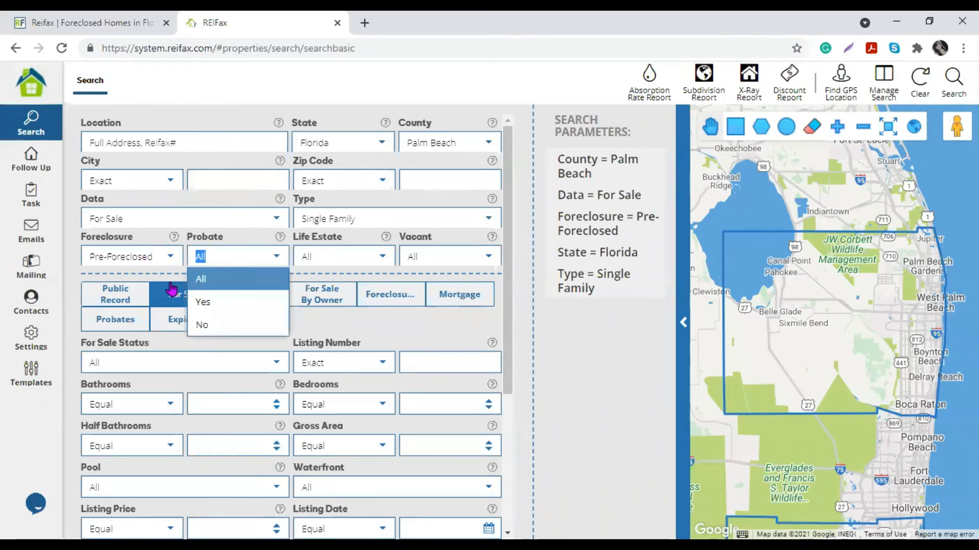
click(357, 326)
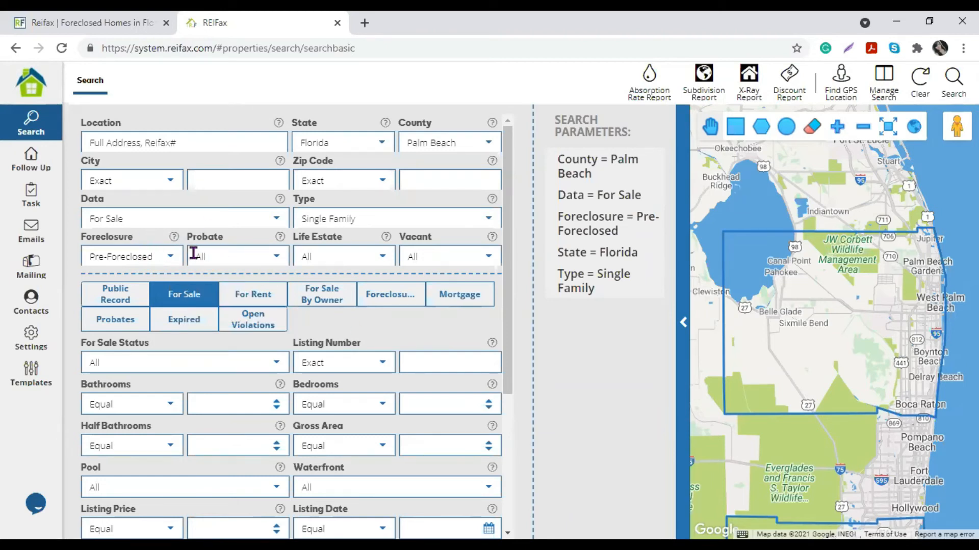
click(328, 255)
click(488, 262)
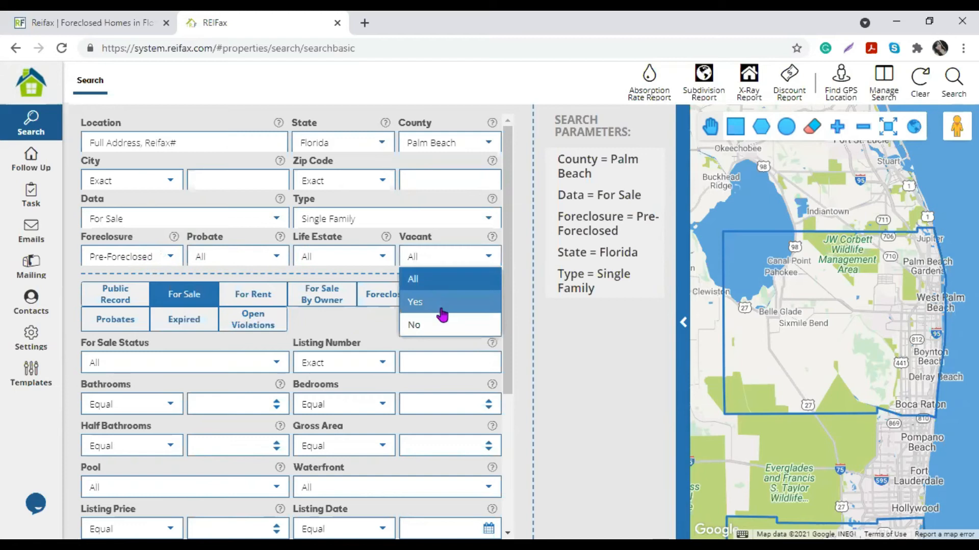
click(581, 389)
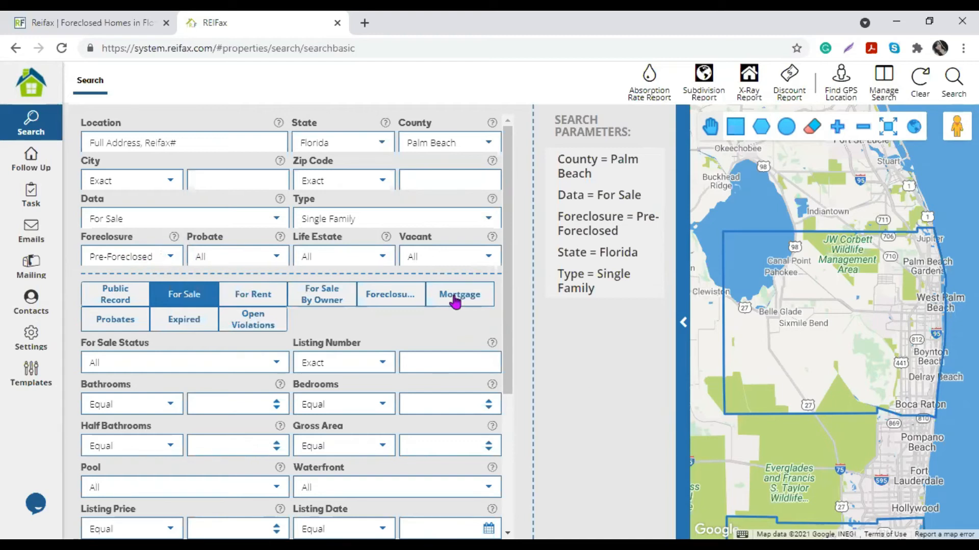
click(158, 258)
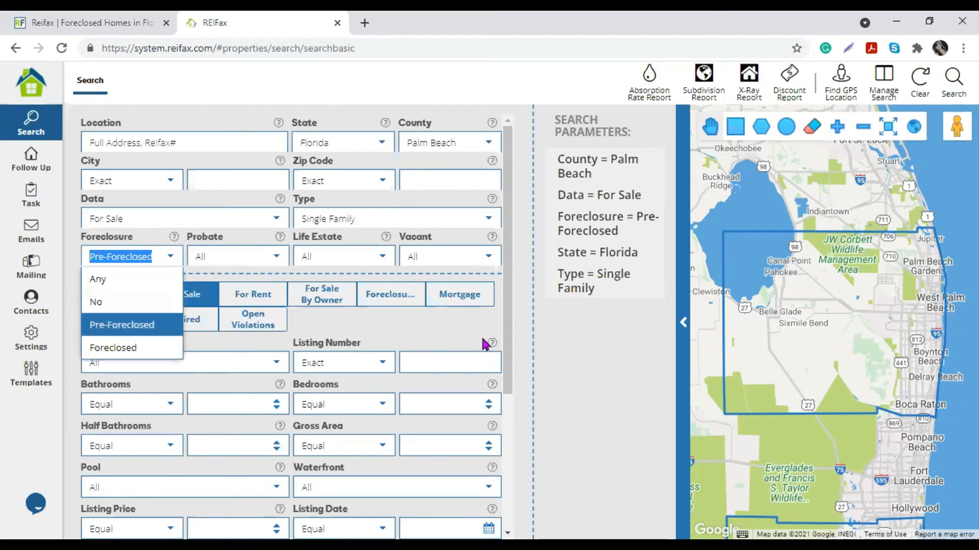
click(560, 367)
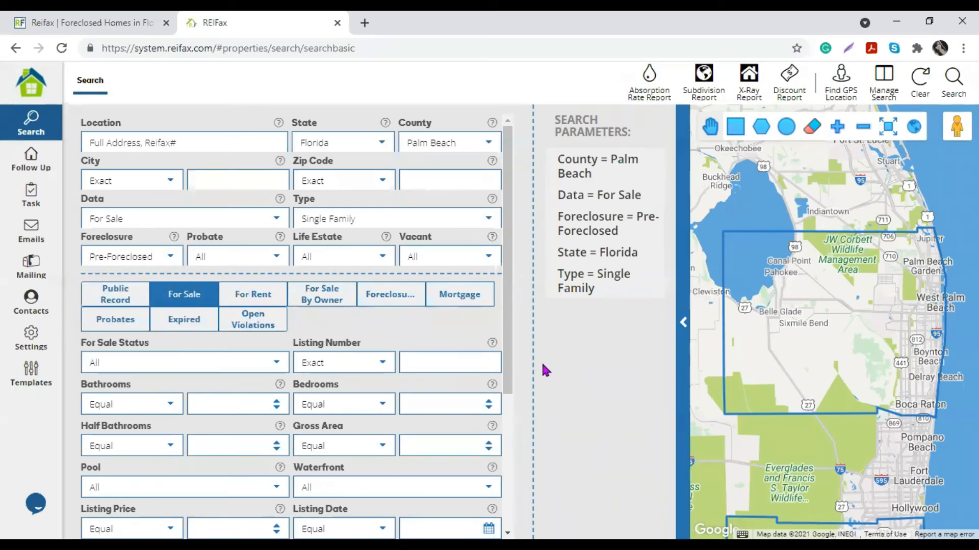
Show the Foreclosure criteria in the search form, down to the Auction section
click(415, 306)
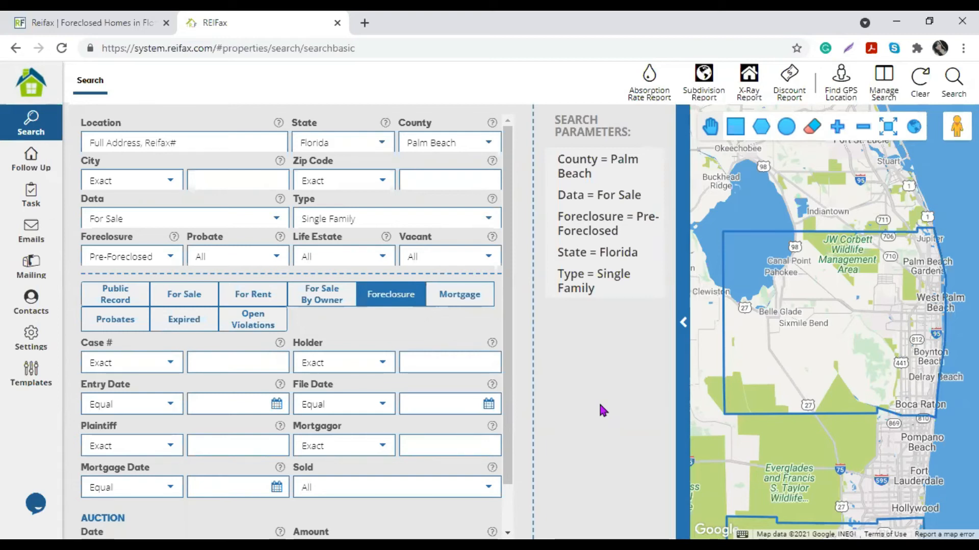
scroll(467, 428, down, 1)
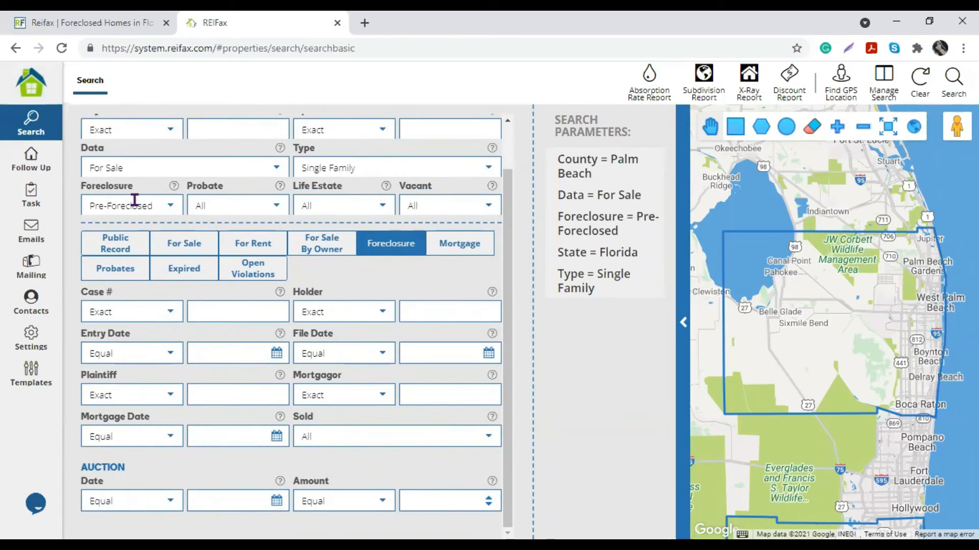
drag(157, 205, 74, 209)
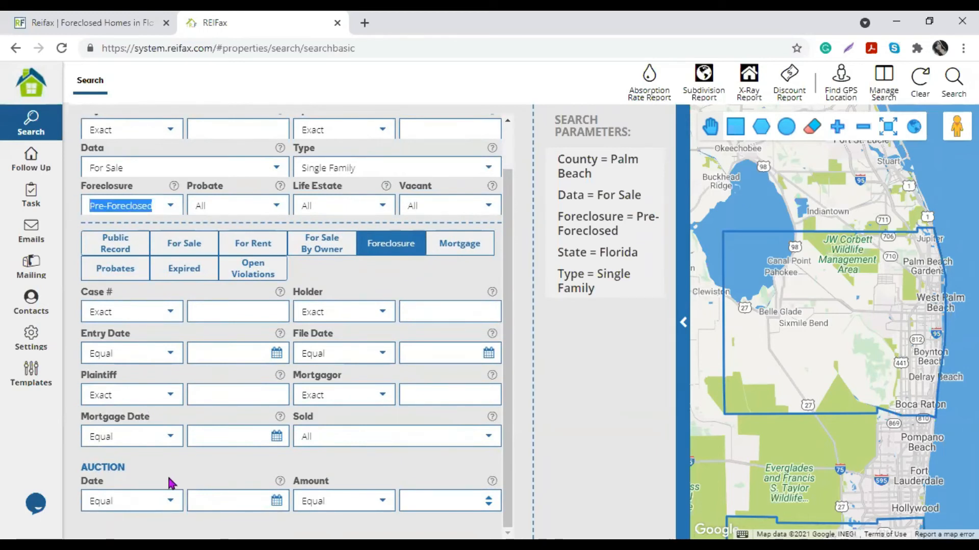
click(387, 250)
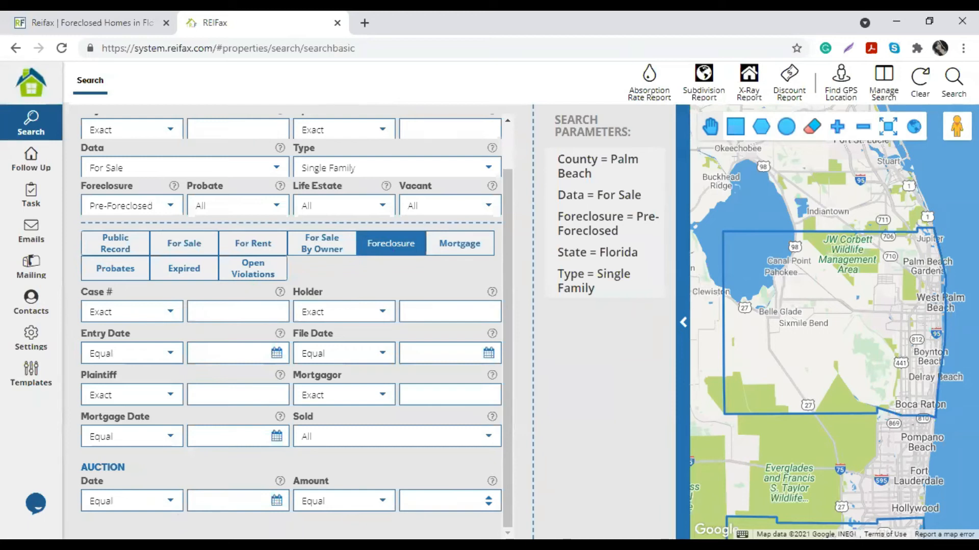
drag(79, 461, 147, 470)
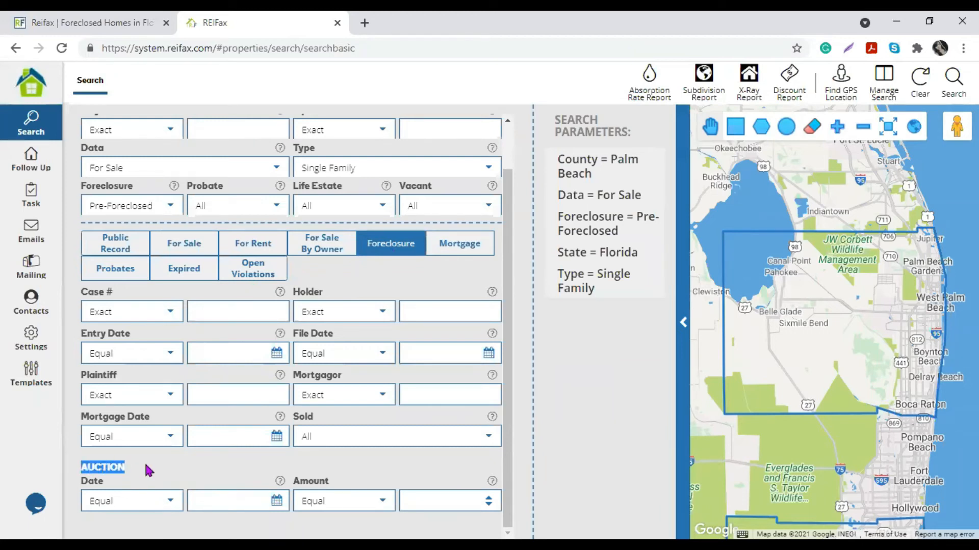
click(147, 470)
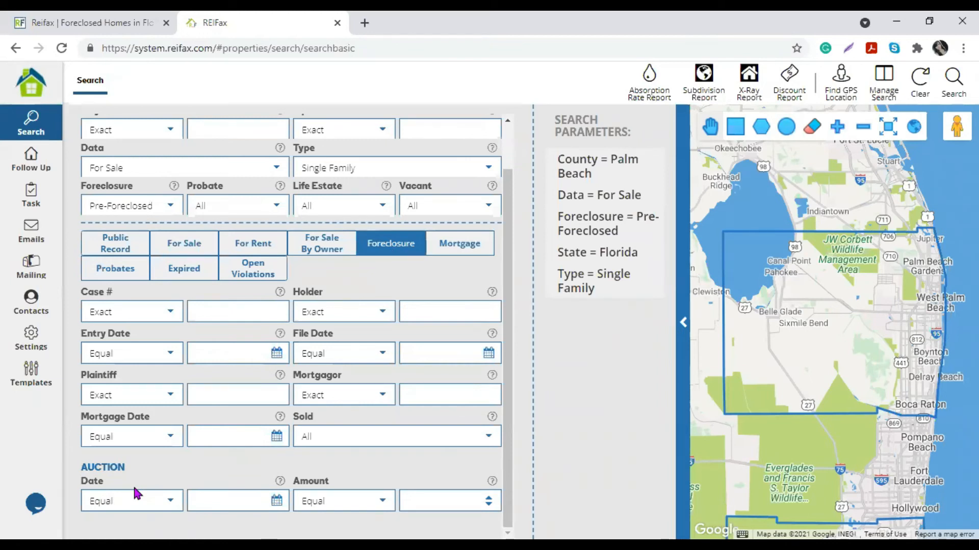
Limit the auction date to between 07/12/2021 and 07/31/2021
click(170, 502)
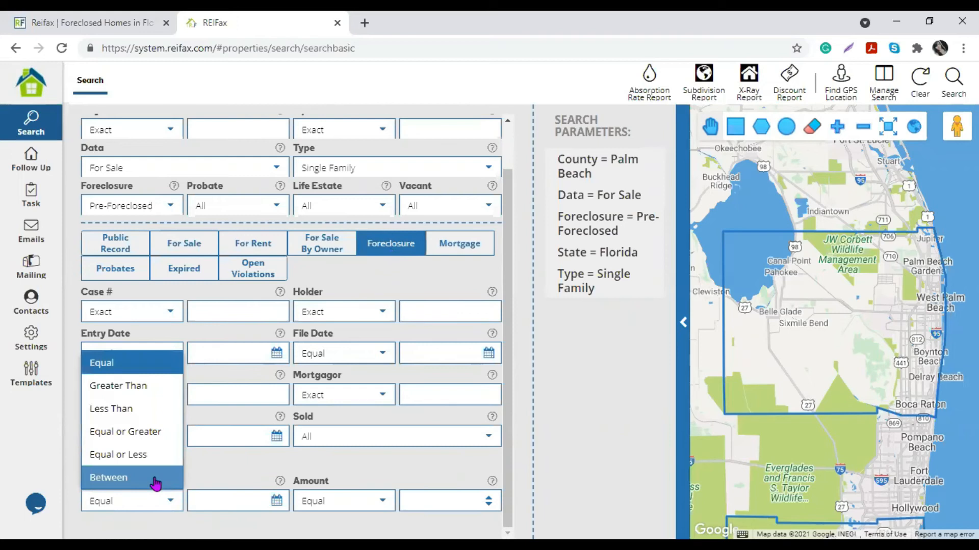
click(155, 480)
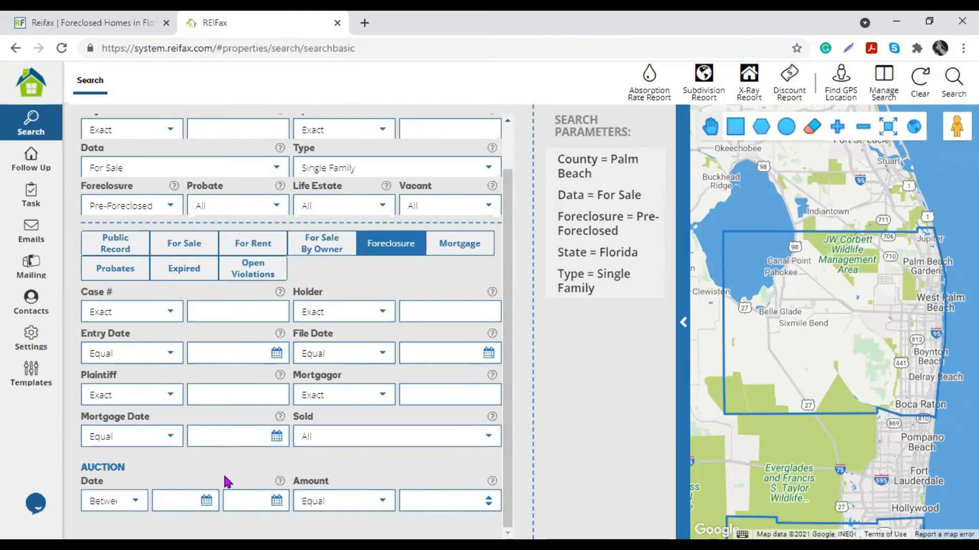
click(206, 502)
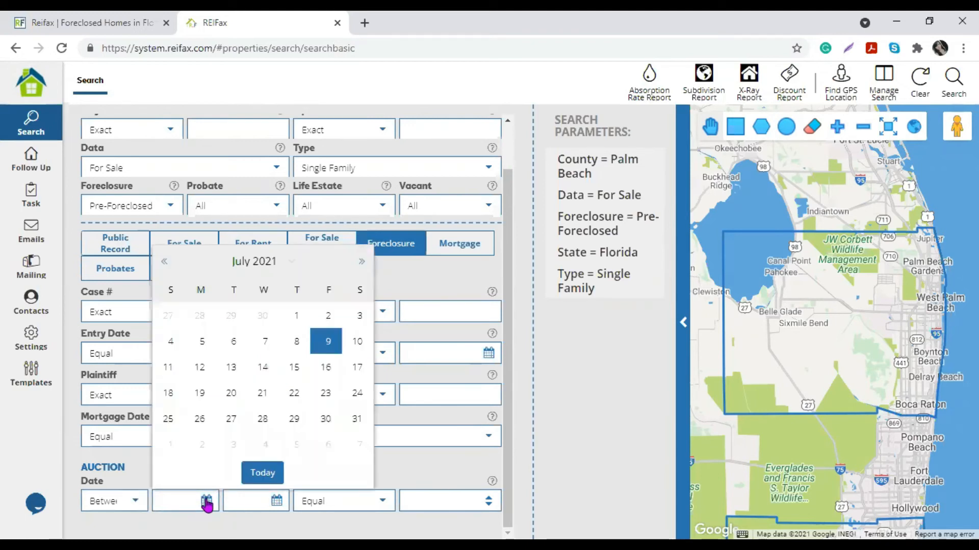
click(201, 371)
click(277, 501)
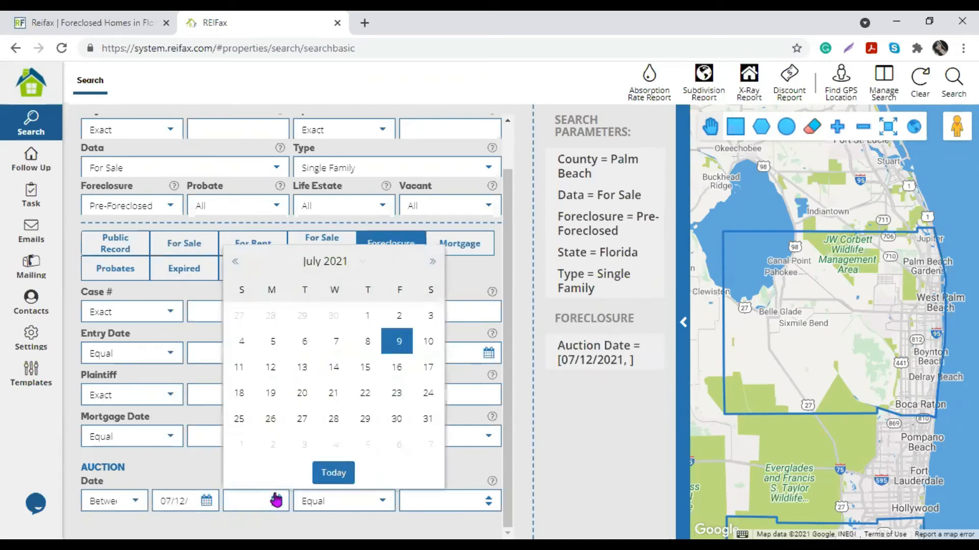
click(428, 423)
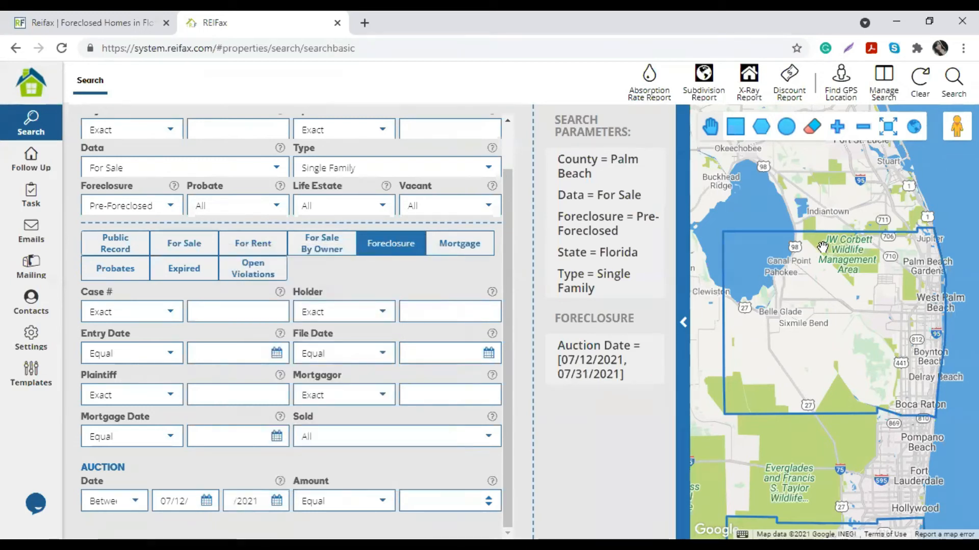
Run the search and widen the LPrice column in the results so the full listing prices fit
click(953, 79)
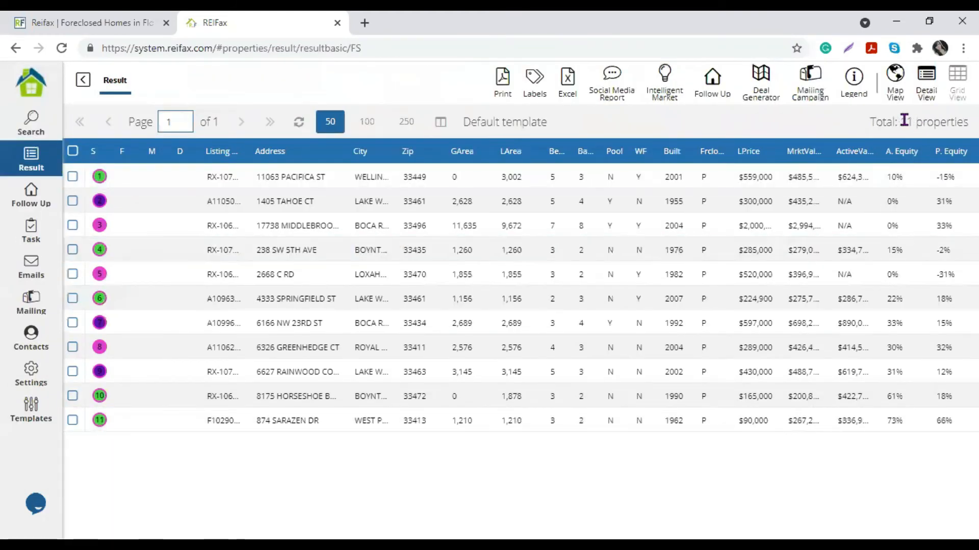
drag(901, 122, 967, 123)
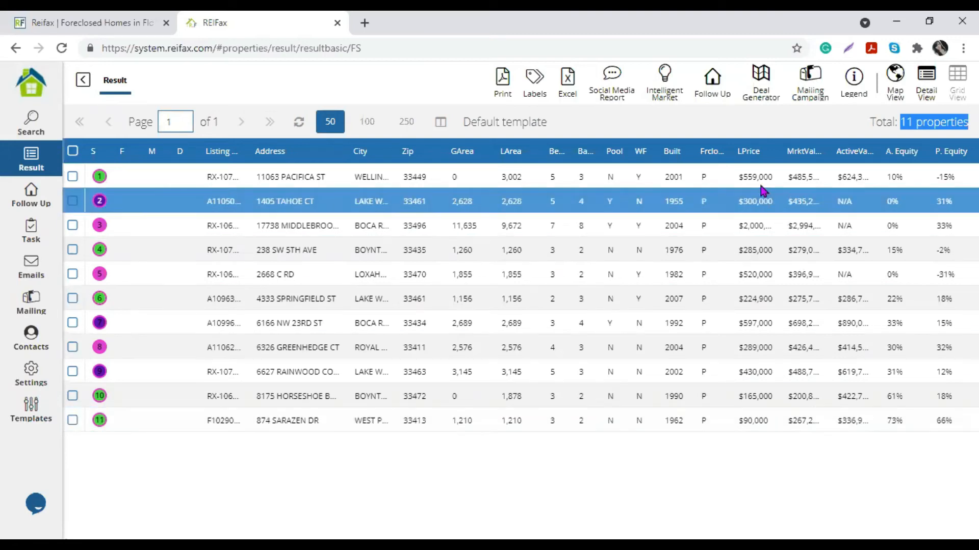
drag(781, 151, 807, 153)
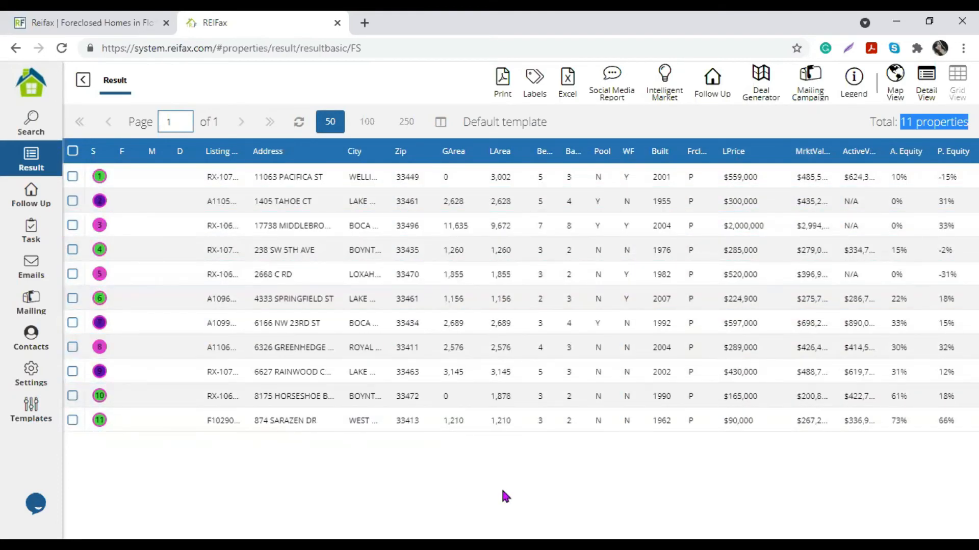
Open the eleventh property in the results and examine its listing price, known debt and file date in the foreclosure information
double_click(334, 426)
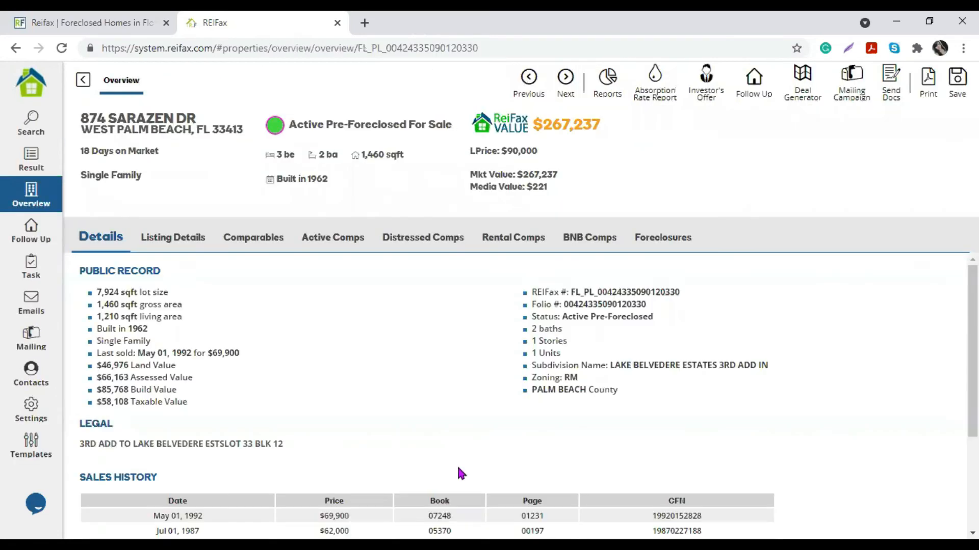
drag(538, 151, 469, 151)
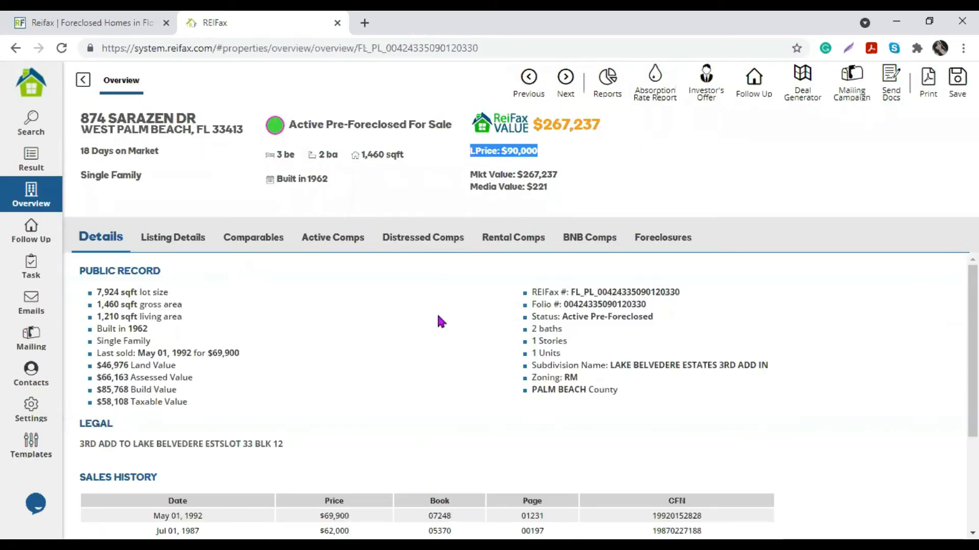
click(665, 239)
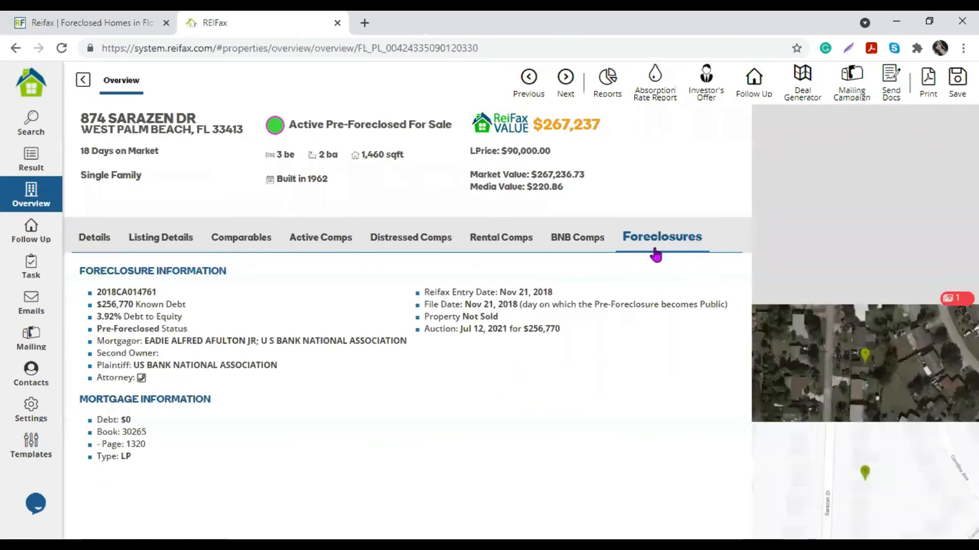
drag(186, 305, 95, 307)
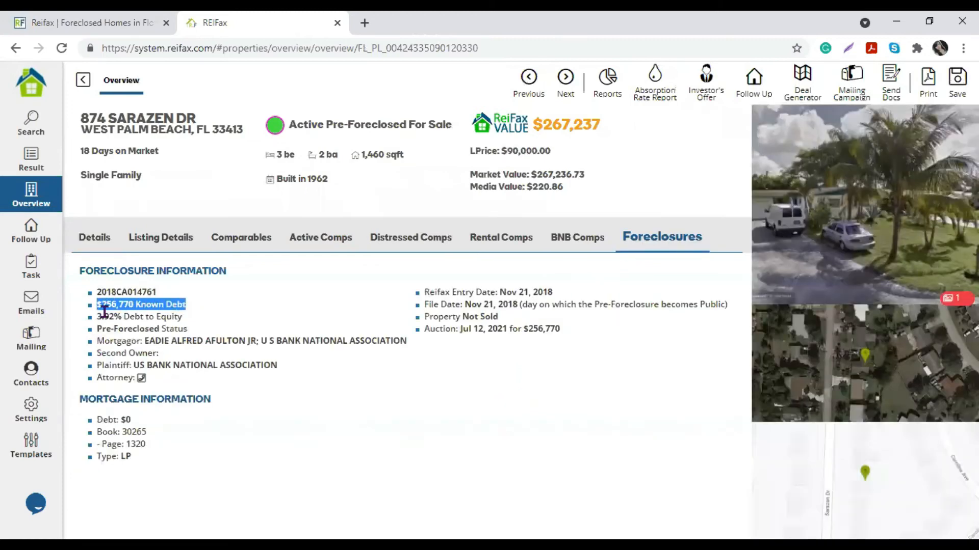
drag(465, 304, 570, 305)
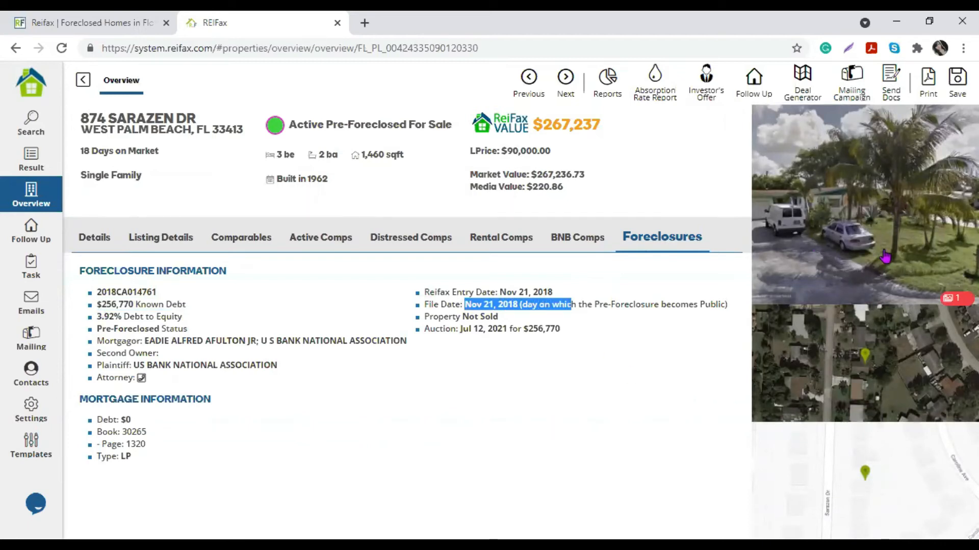
Read the remark in the property's listing details and compare it with the listing price
click(159, 239)
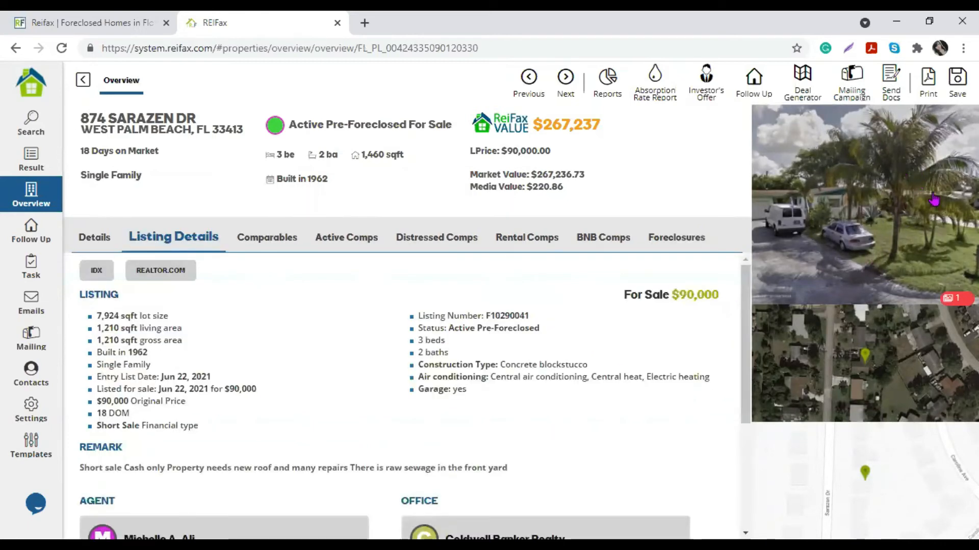
scroll(298, 376, down, 2)
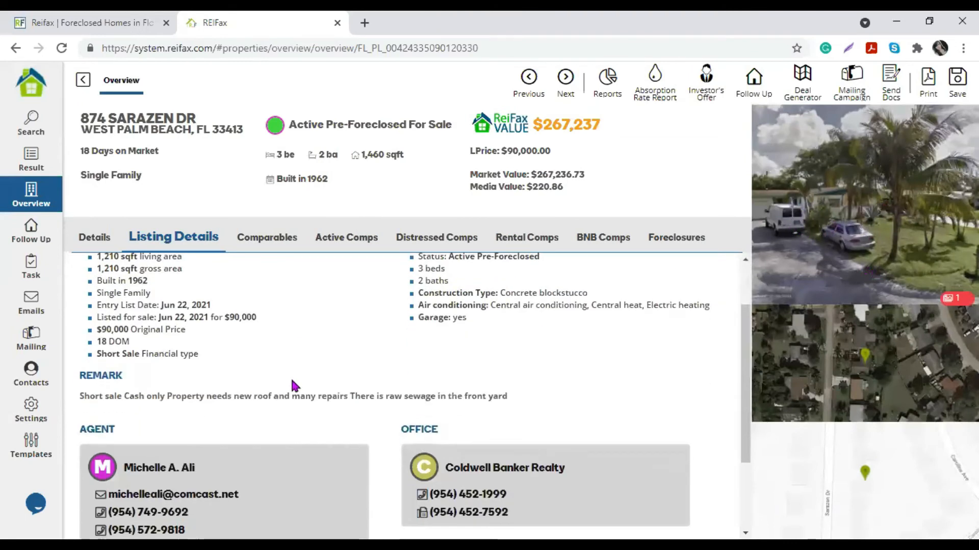
drag(77, 391, 569, 395)
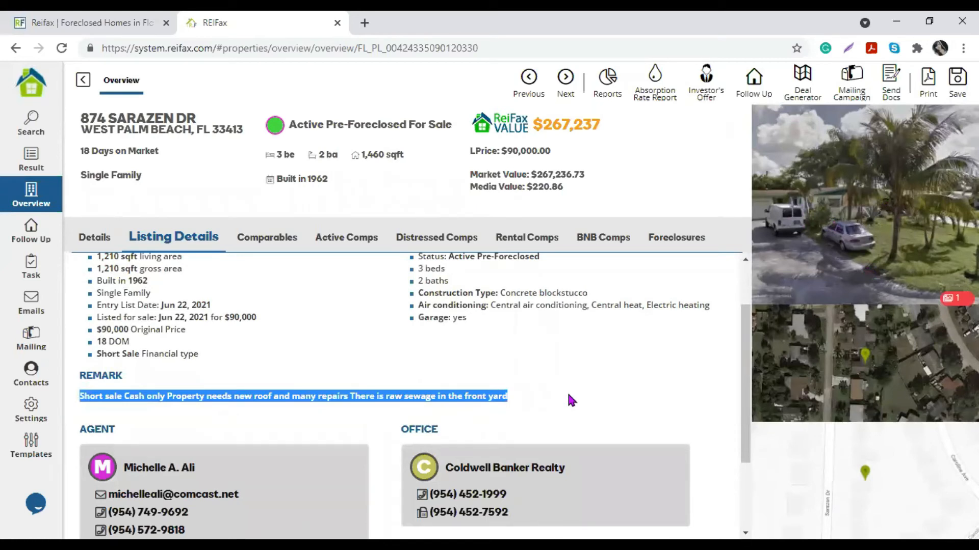
drag(294, 398, 350, 398)
drag(551, 151, 468, 151)
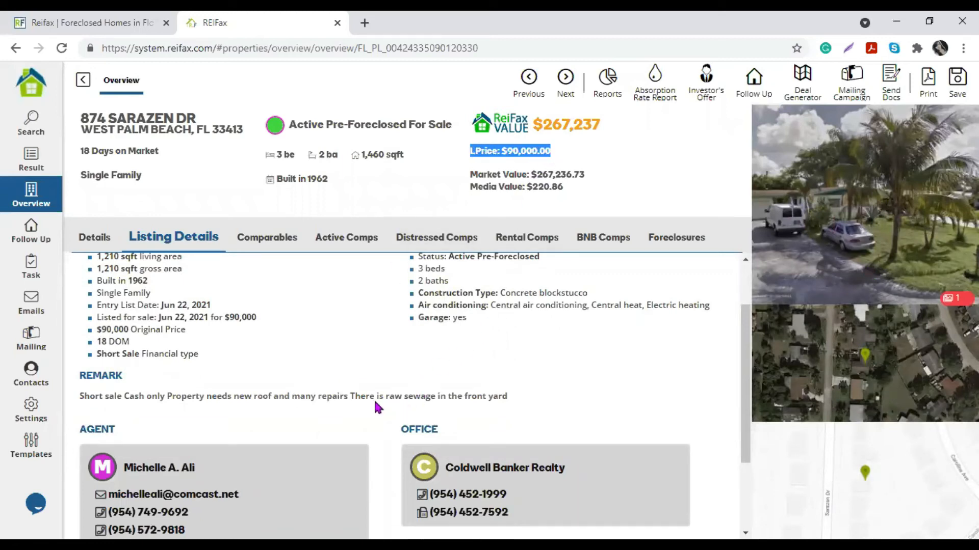
drag(352, 397, 508, 397)
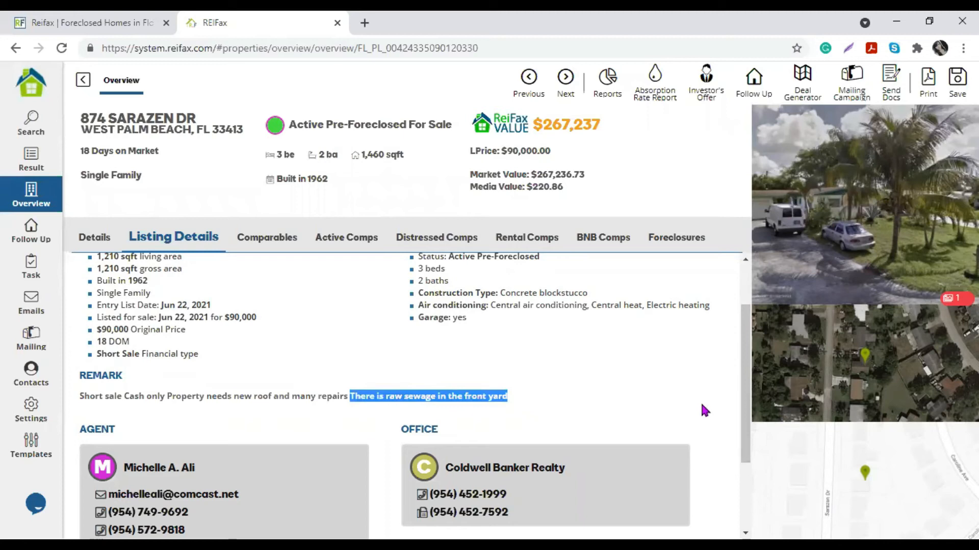
Return to the search form and set the auction date range to 07/12/2021 through 08/31/2021
click(83, 79)
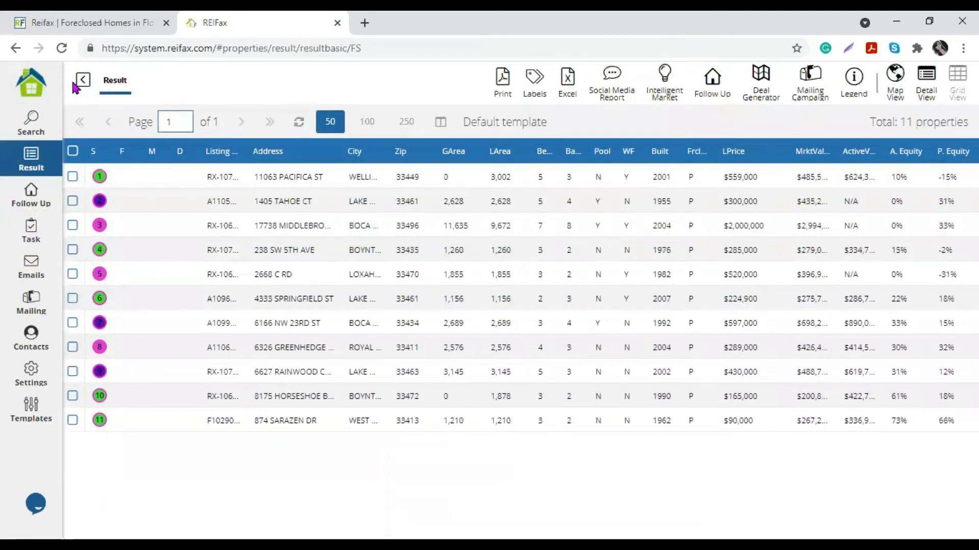
click(83, 79)
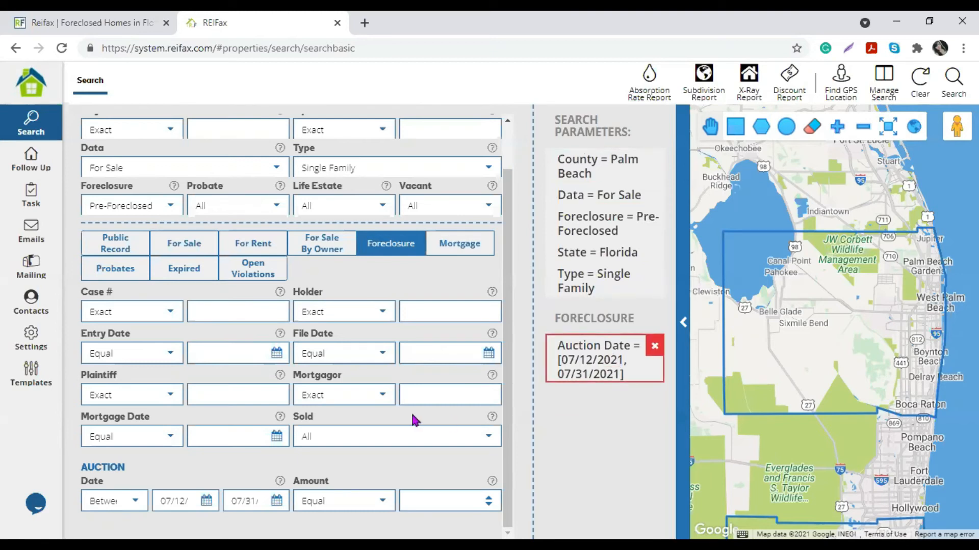
click(206, 502)
click(207, 502)
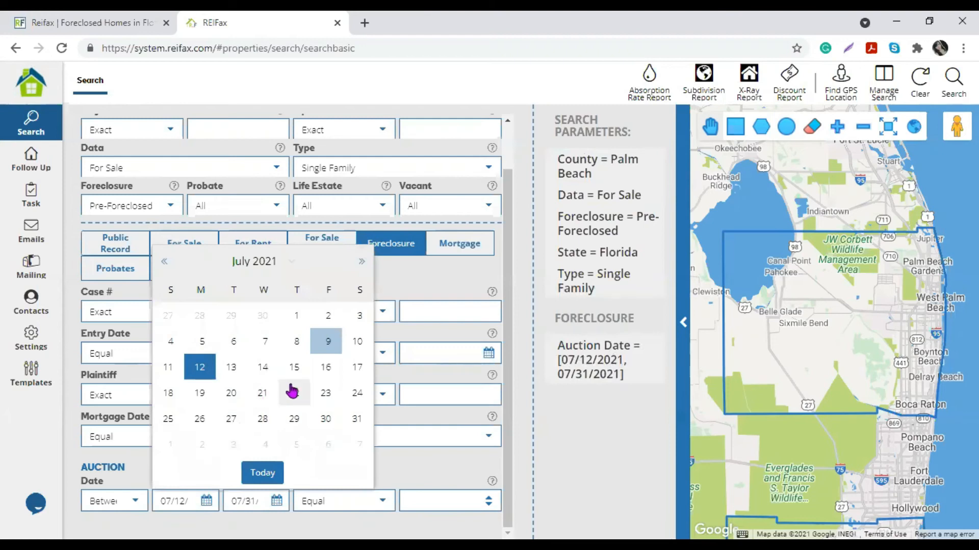
click(200, 368)
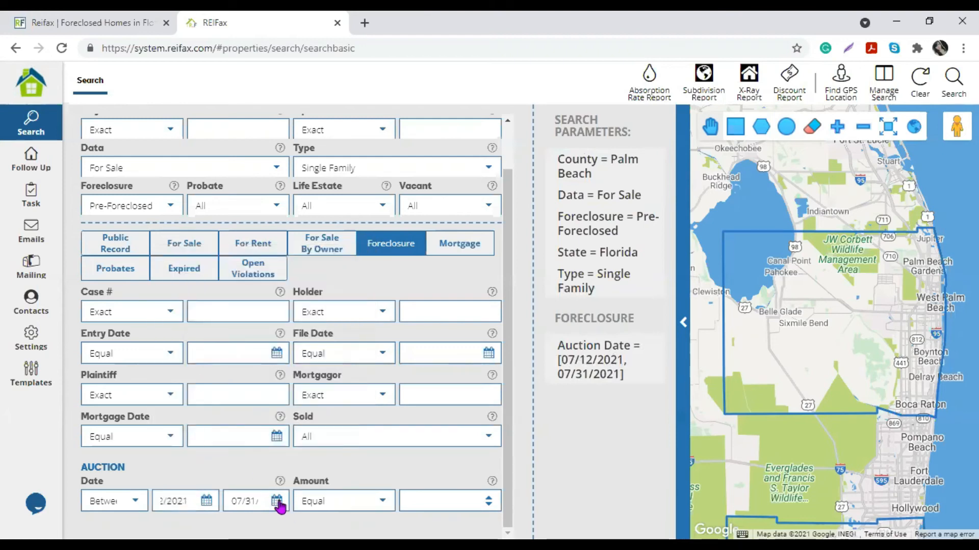
click(276, 502)
click(431, 262)
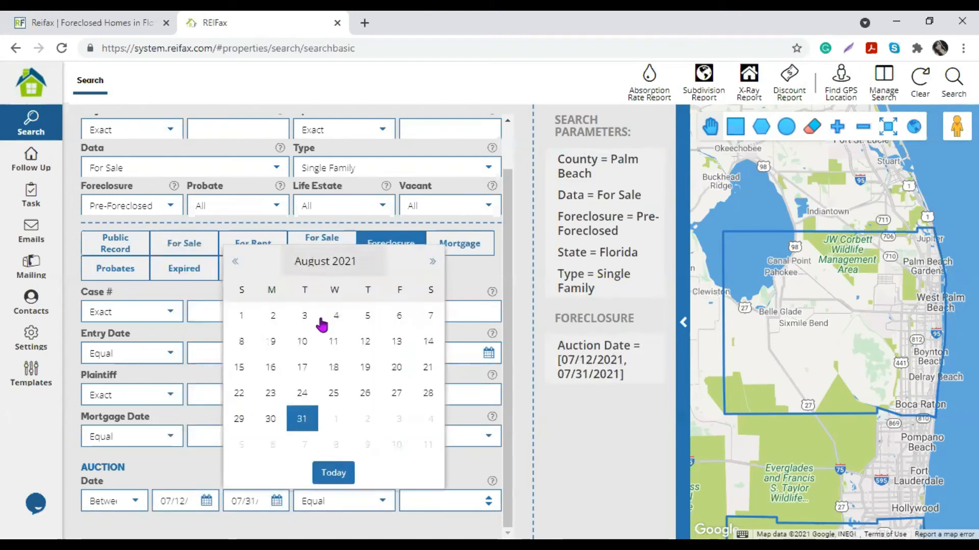
click(303, 419)
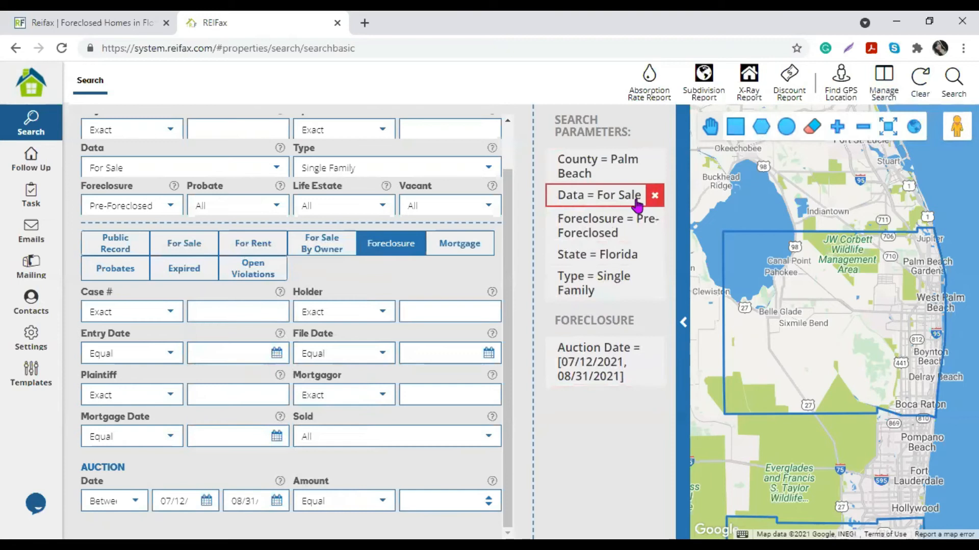
Set Data to Public Record and the For Sale, For Rent and Real Estate Agent filters to No, and run the search
click(276, 169)
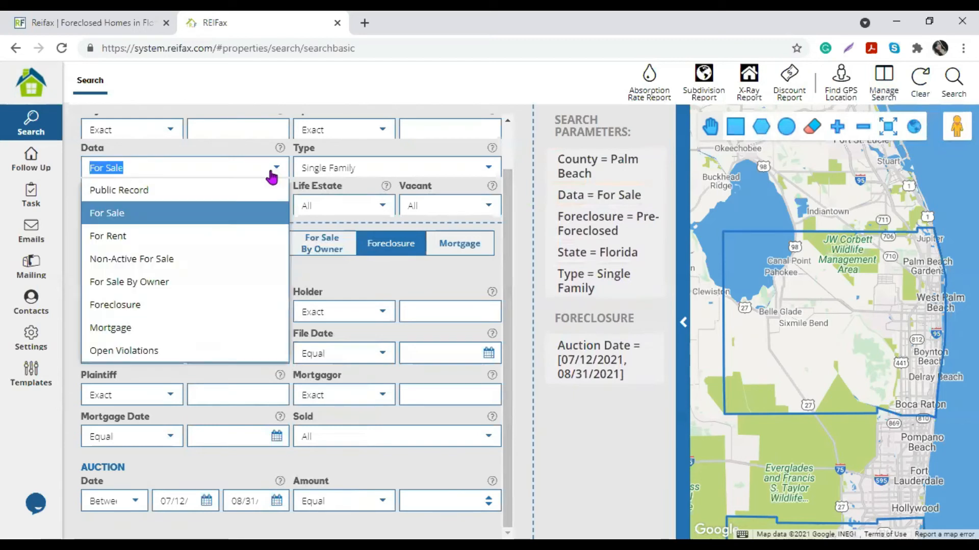
click(168, 194)
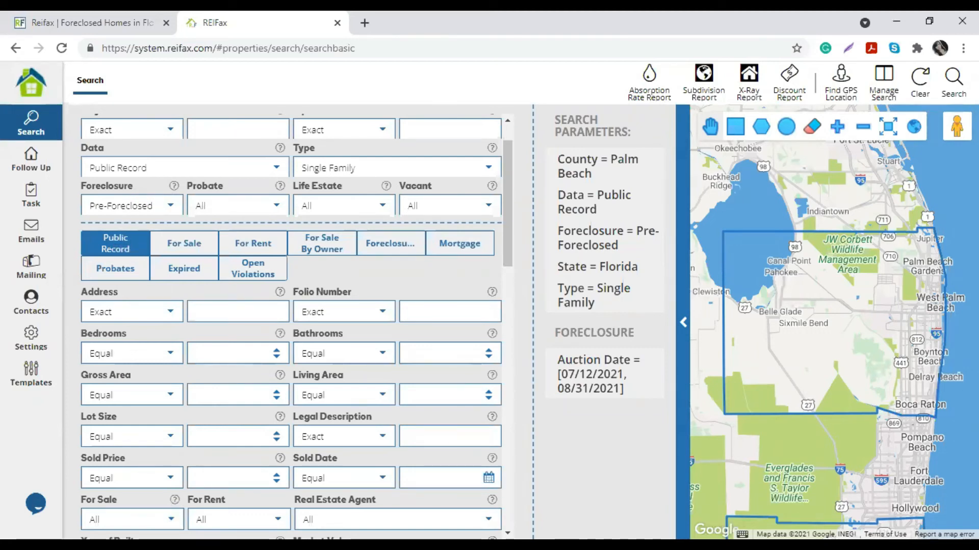
click(127, 520)
click(136, 473)
click(245, 519)
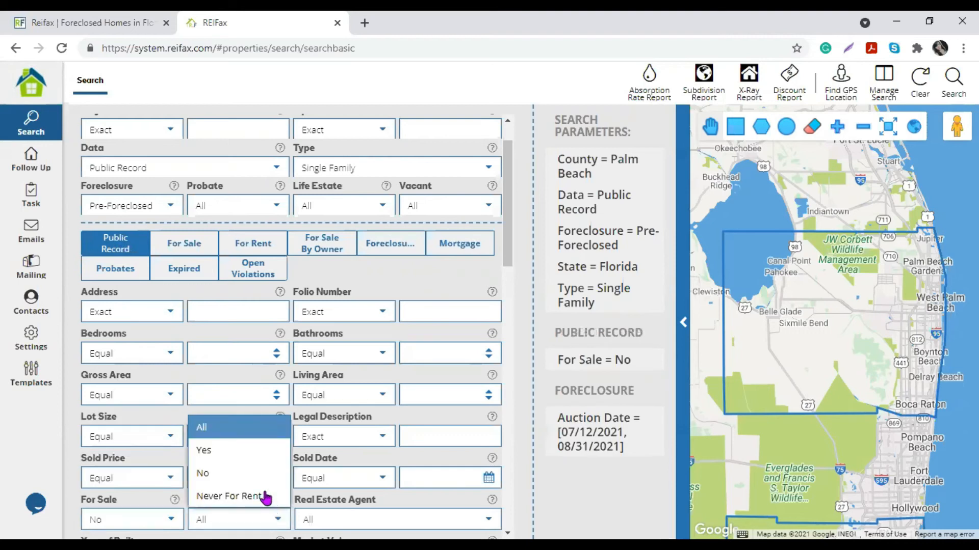
click(214, 473)
click(474, 519)
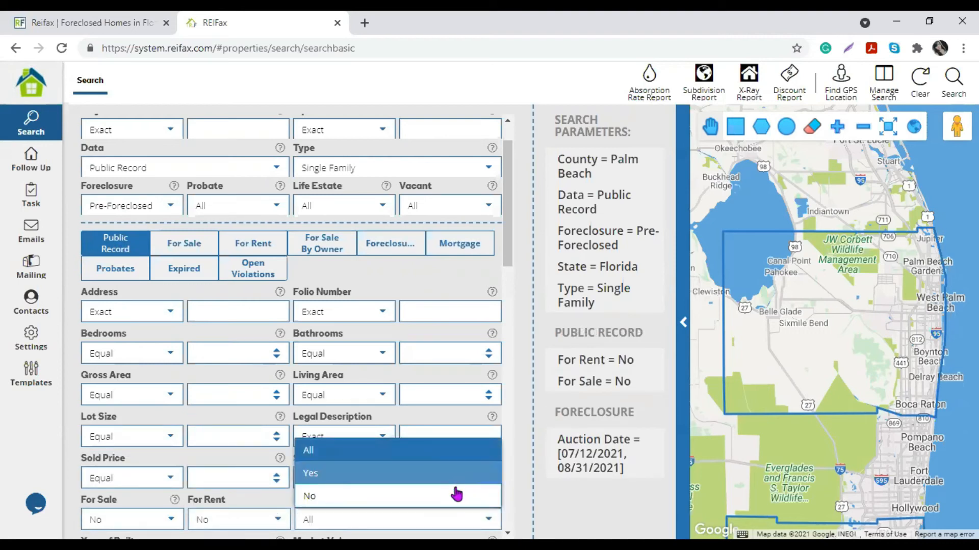
click(454, 494)
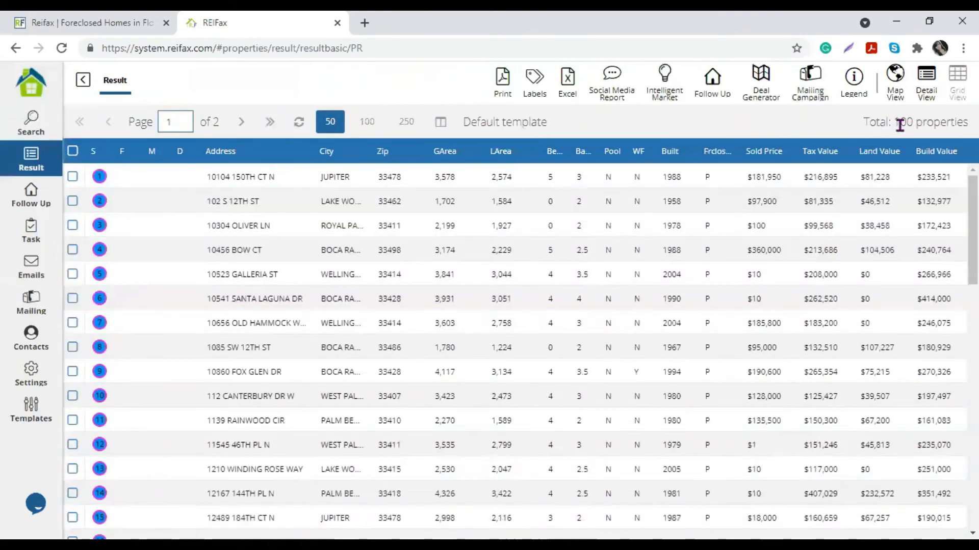
Look through the off-market pre-foreclosure results and their total number of properties
drag(895, 124, 968, 124)
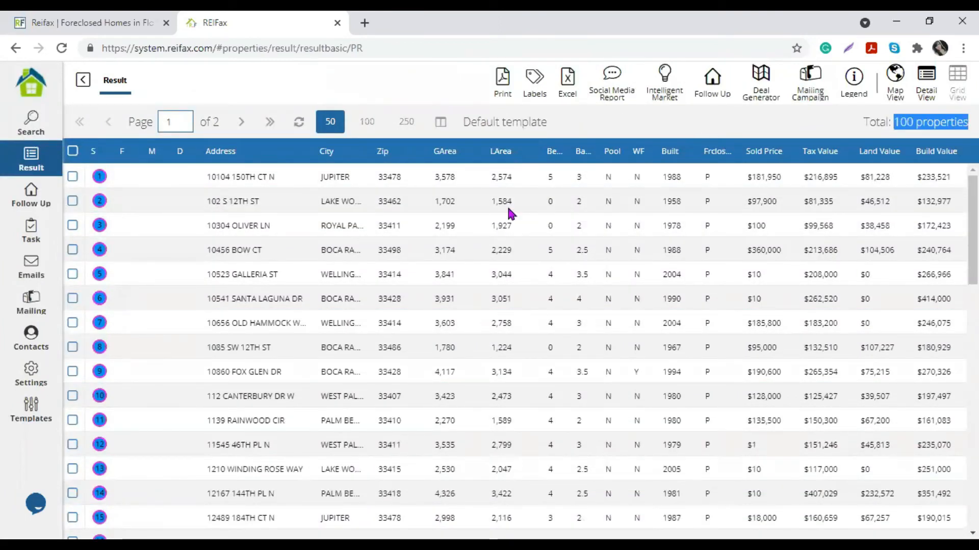
scroll(498, 247, down, 6)
scroll(498, 247, up, 6)
click(498, 249)
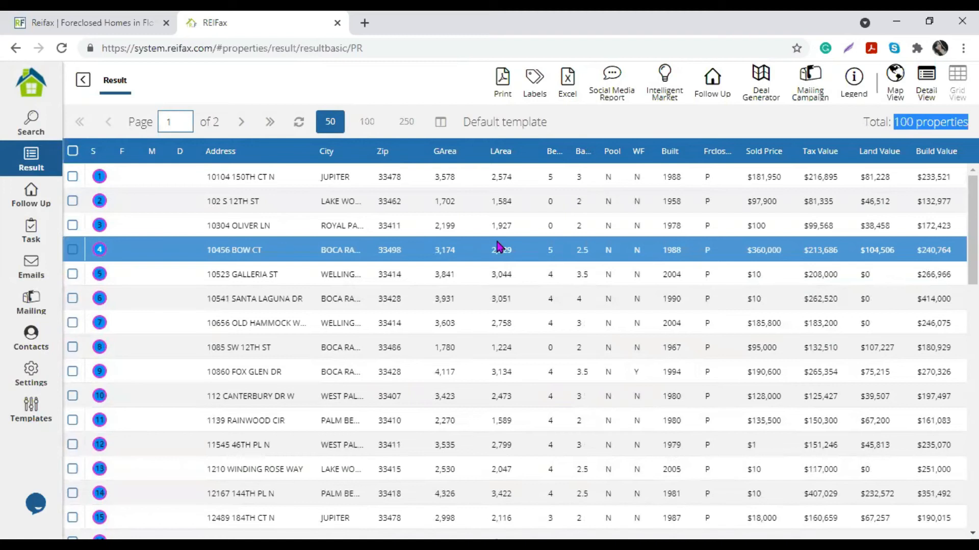
Open the second property in the results and check the auction date and amount in its foreclosure information
double_click(276, 214)
click(639, 238)
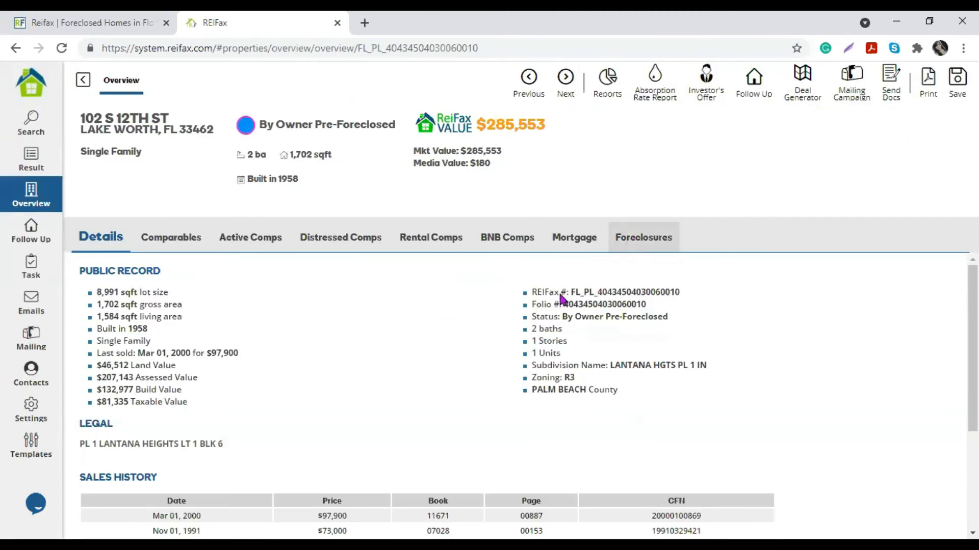
triple_click(446, 329)
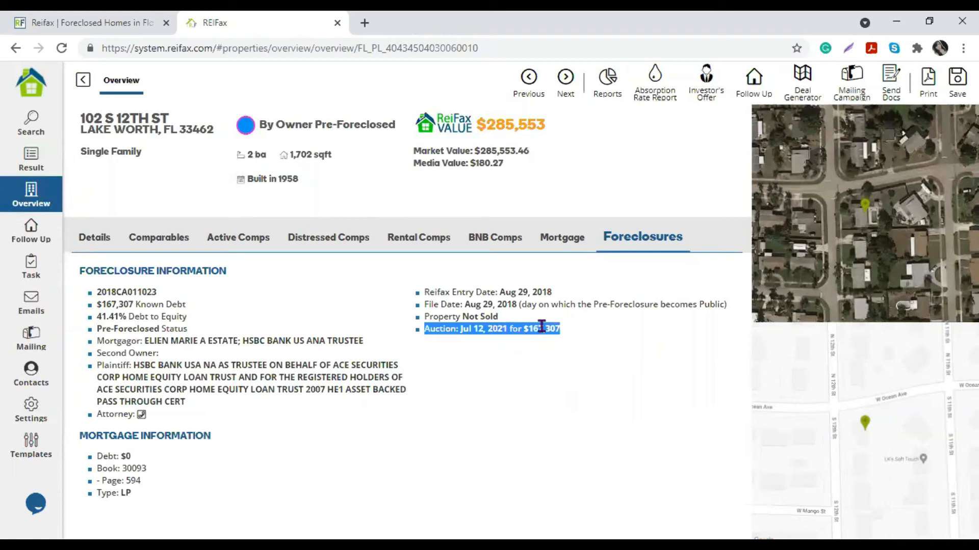
drag(456, 329, 579, 336)
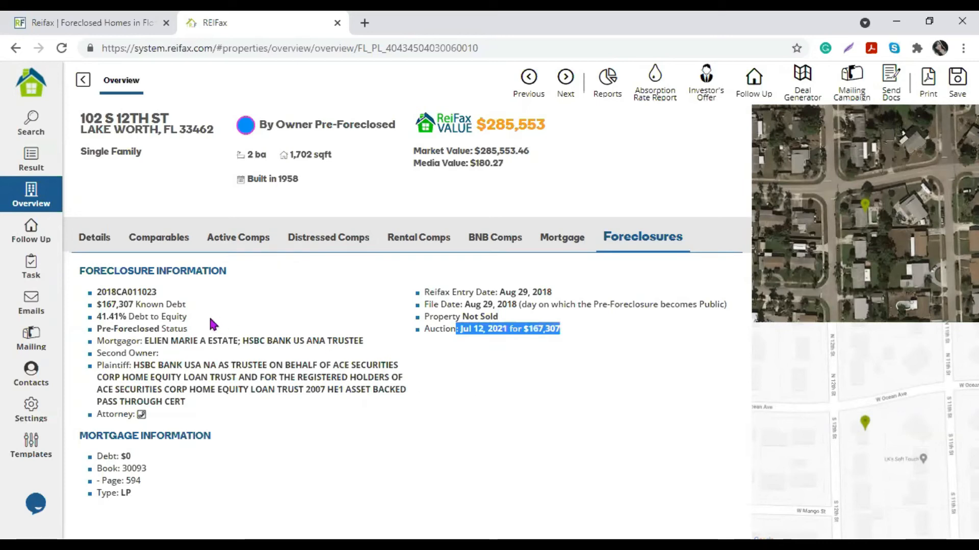
Return to the search form and create a new saved search named "3. Auction Palm Beach July August SFH"
click(83, 80)
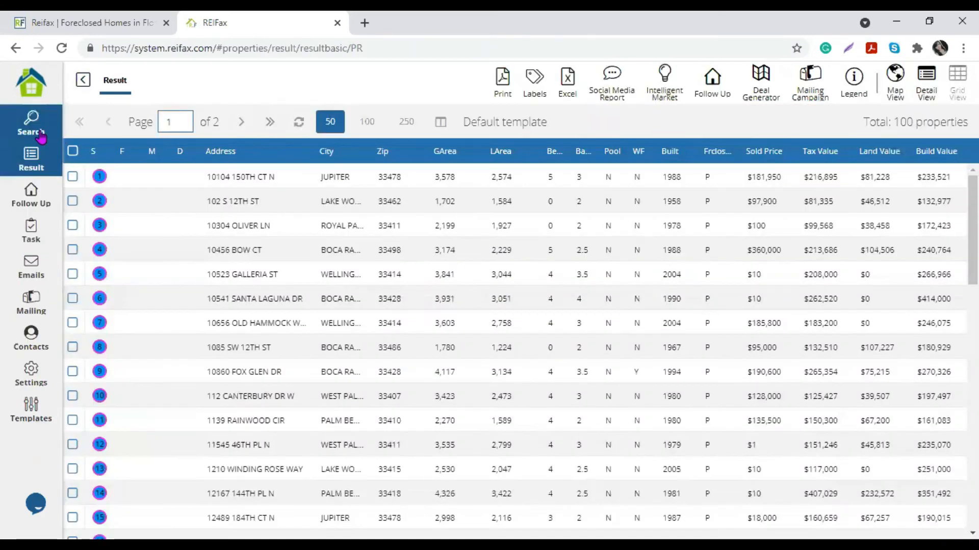
click(36, 129)
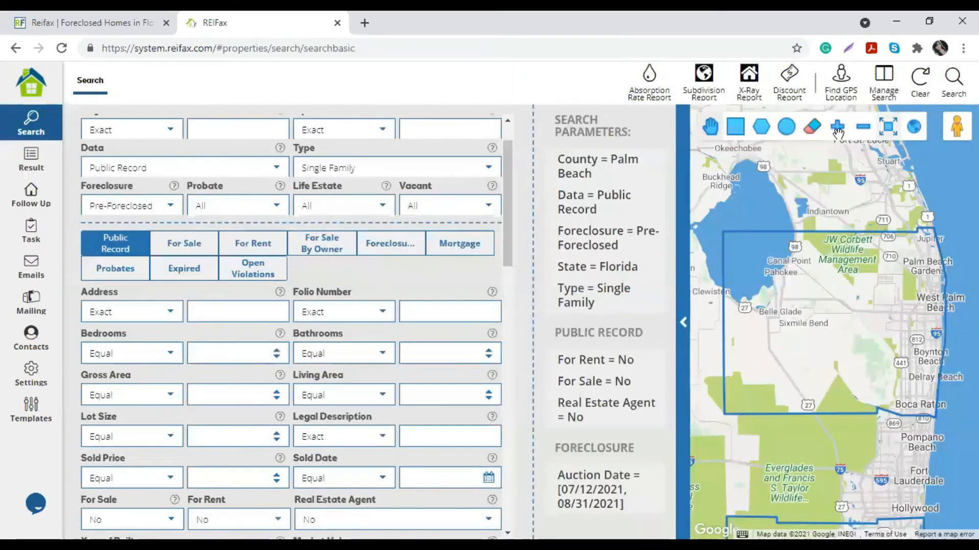
click(885, 79)
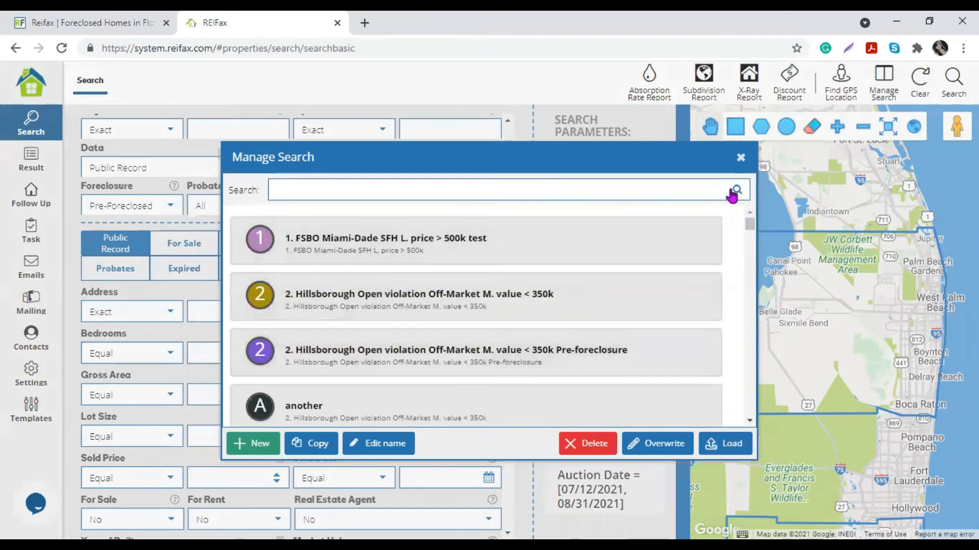
click(249, 445)
click(407, 278)
text(3. A)
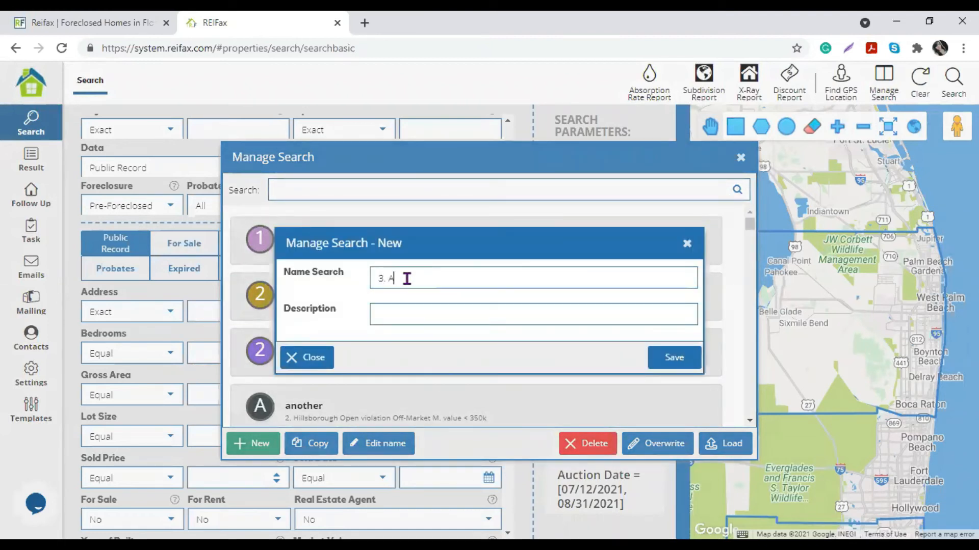
text(uction Palm Beach )
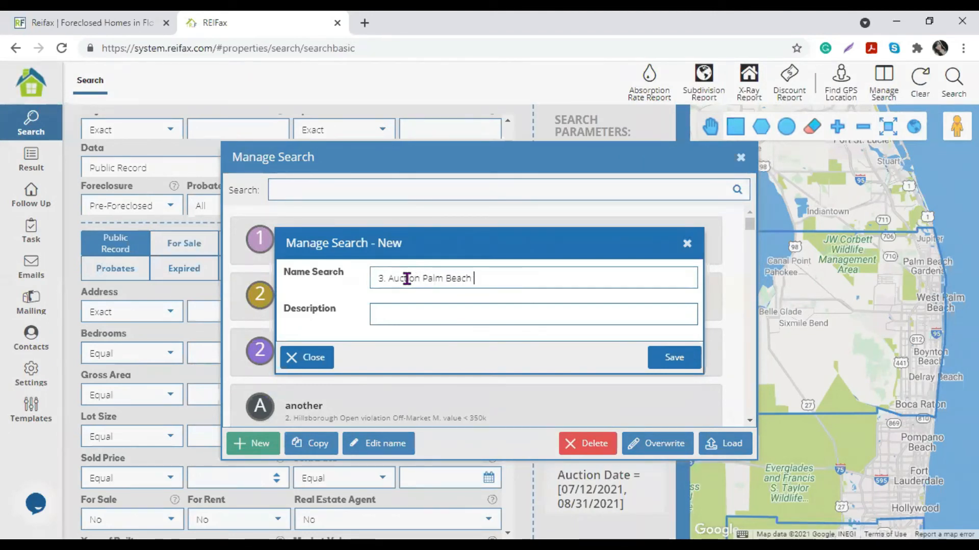
text(July agust)
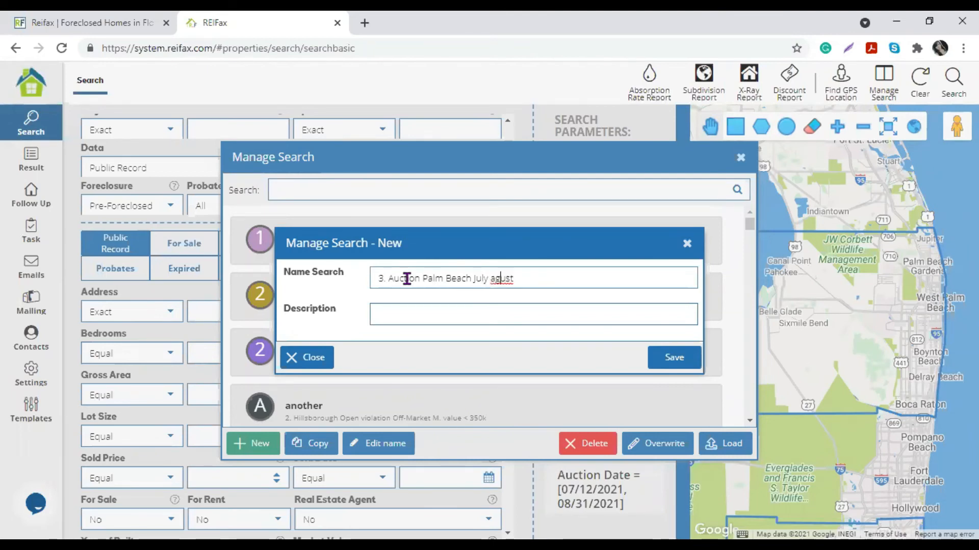
key(BackSpace)
text(A)
text(SFH)
Copy the new search's name into its description and save the search
drag(564, 280, 236, 293)
key(ctrl+c)
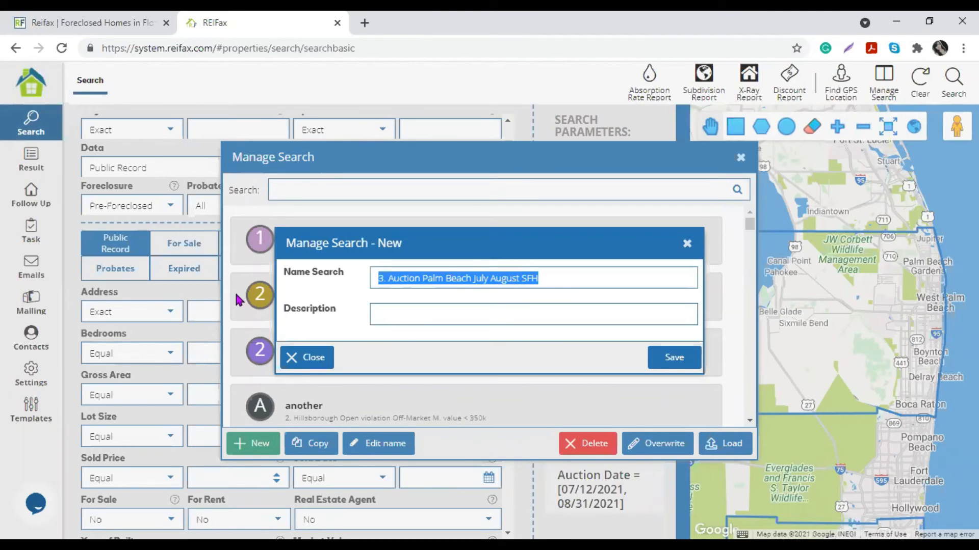
click(432, 310)
key(ctrl+v)
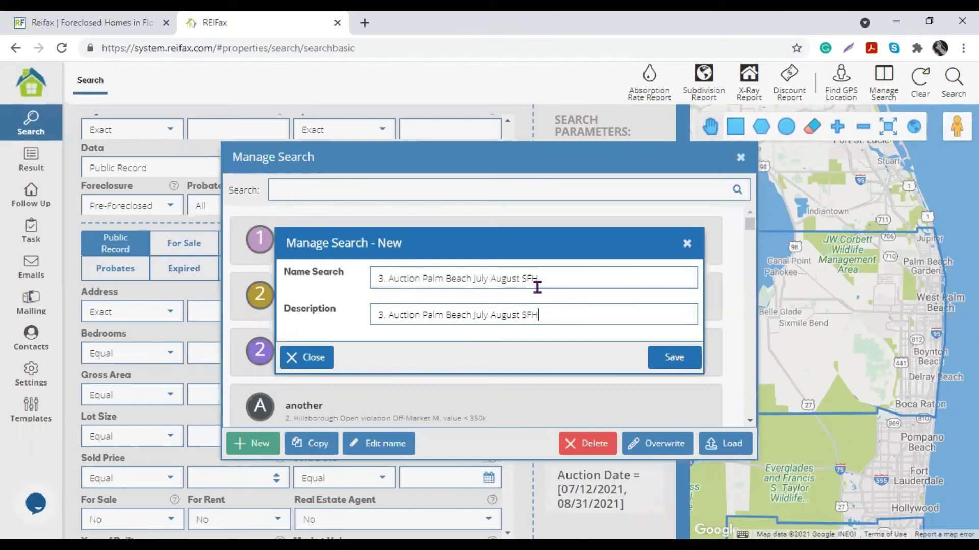
click(668, 359)
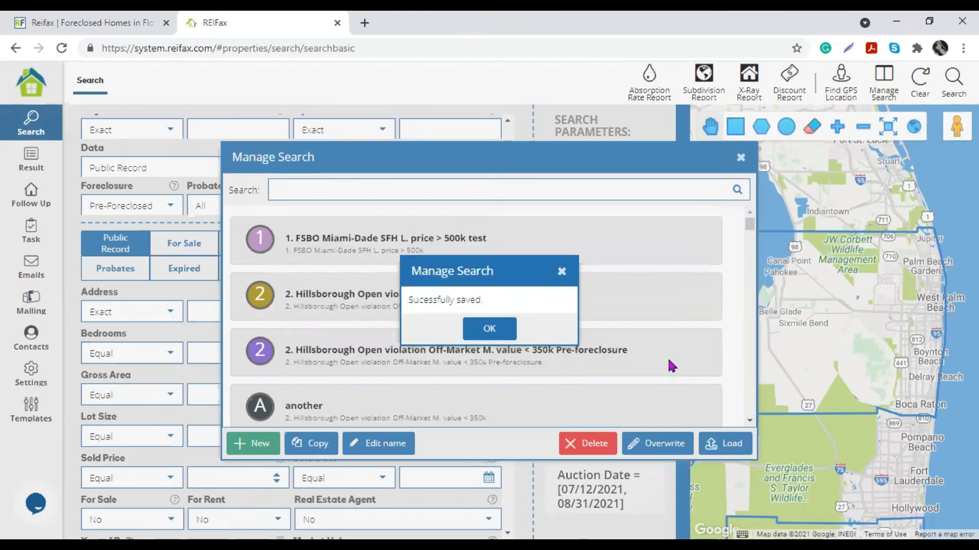
Reload the saved searches list and check that "3. Auction Palm Beach July August SFH" is in it
click(489, 336)
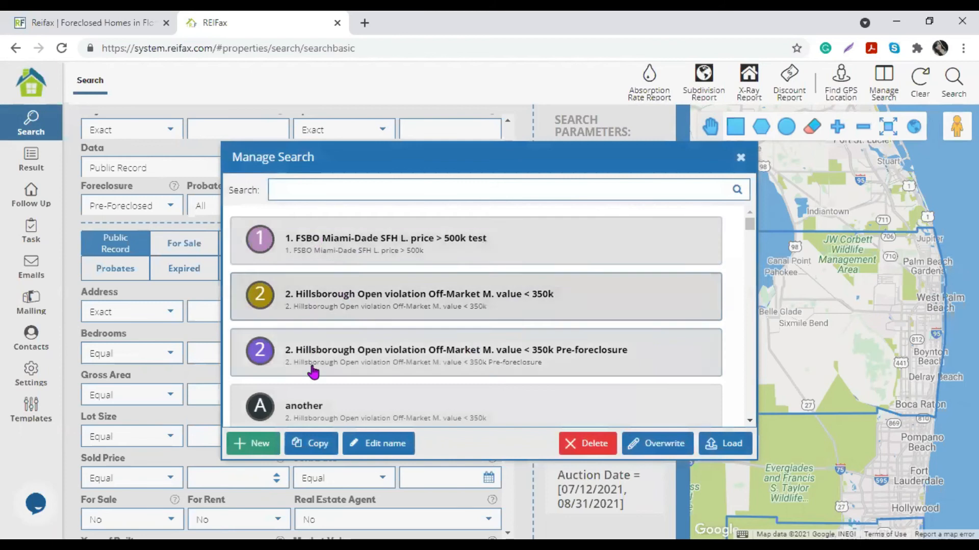
scroll(323, 393, down, 2)
scroll(323, 393, up, 3)
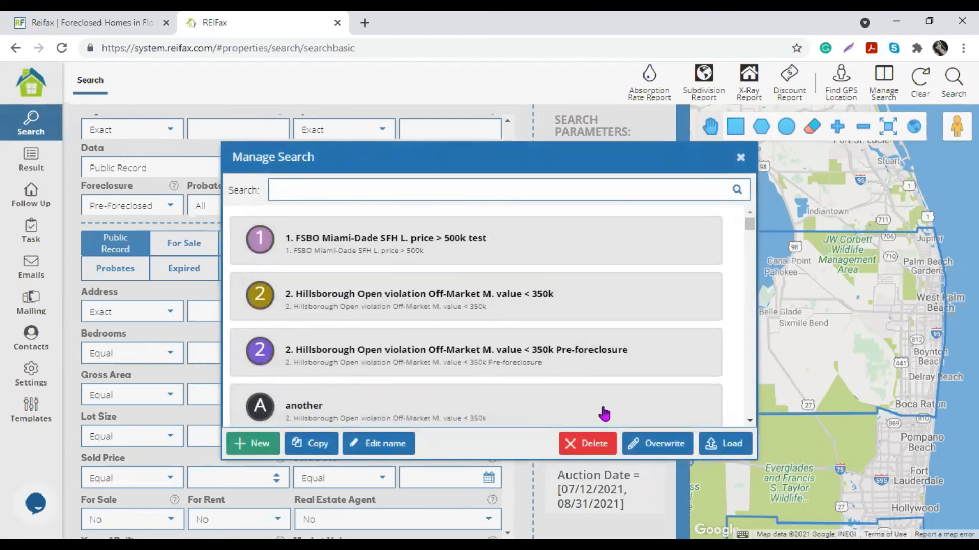
click(740, 157)
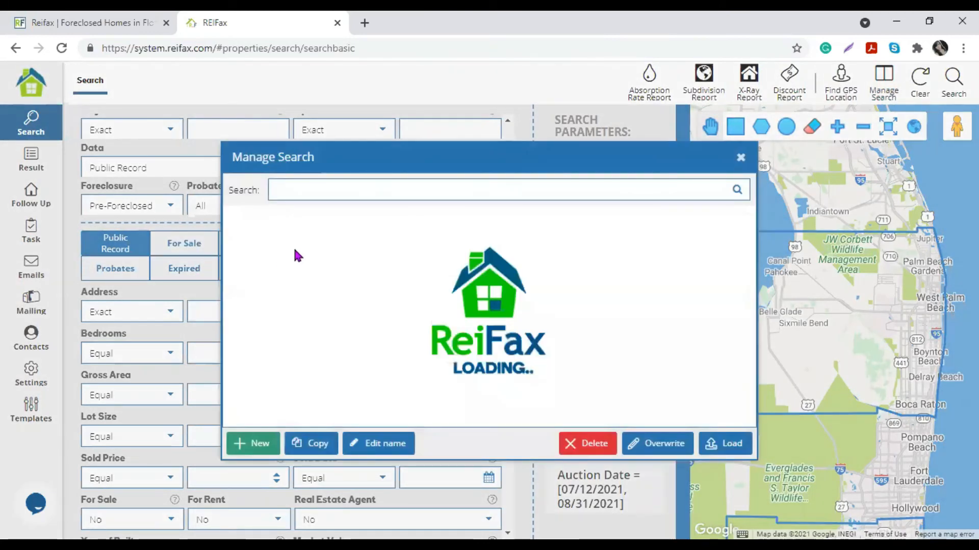
scroll(291, 349, down, 3)
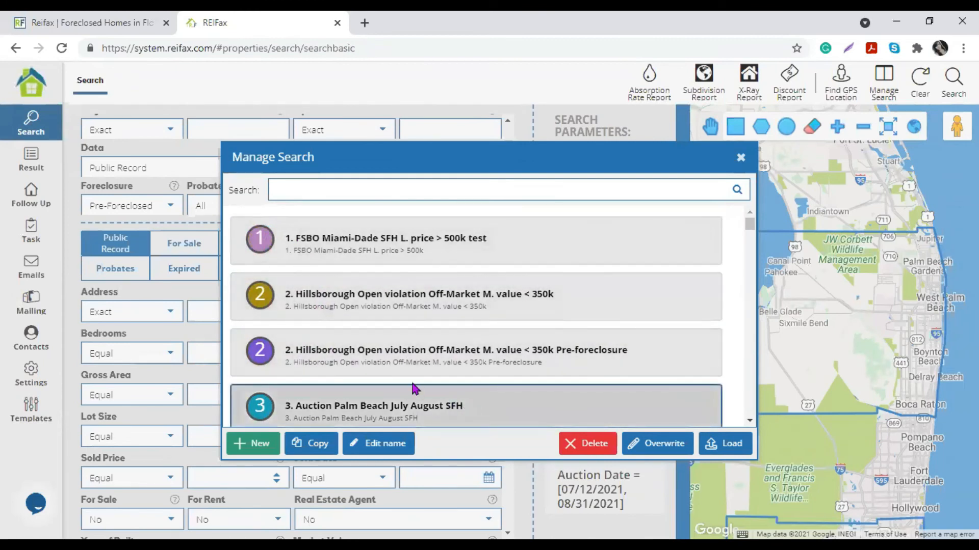
scroll(459, 402, down, 3)
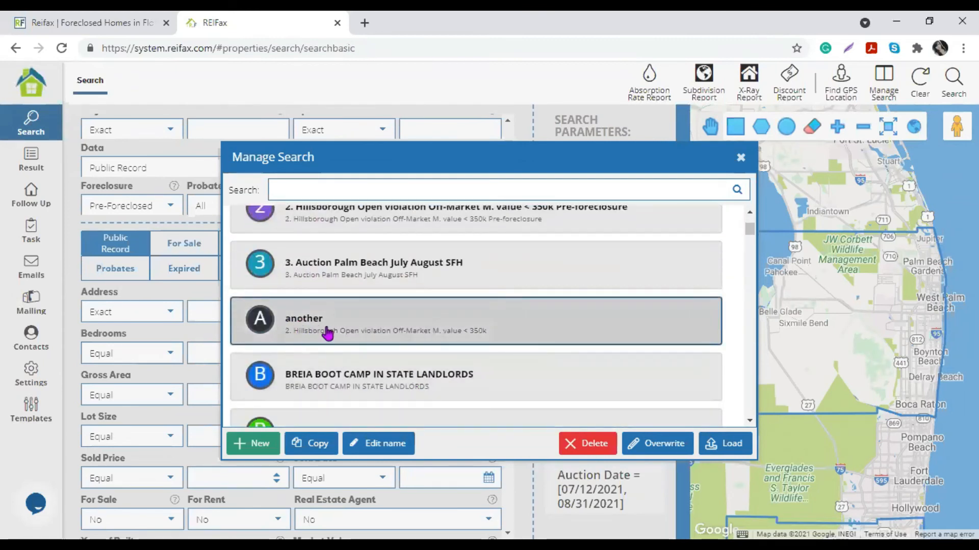
scroll(433, 355, up, 3)
click(741, 159)
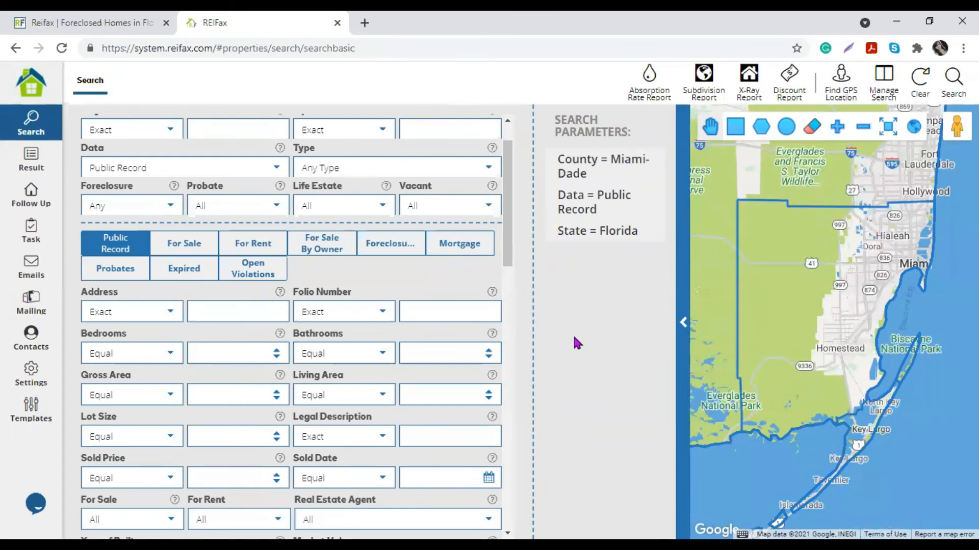
Set the property type to Multi Family -10 for the Miami-Dade public record search
scroll(408, 347, up, 2)
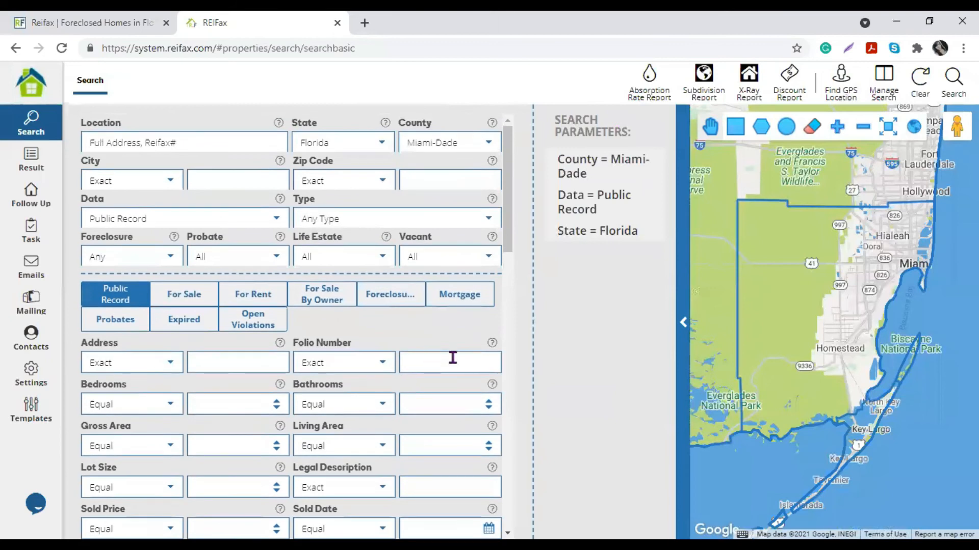
click(474, 143)
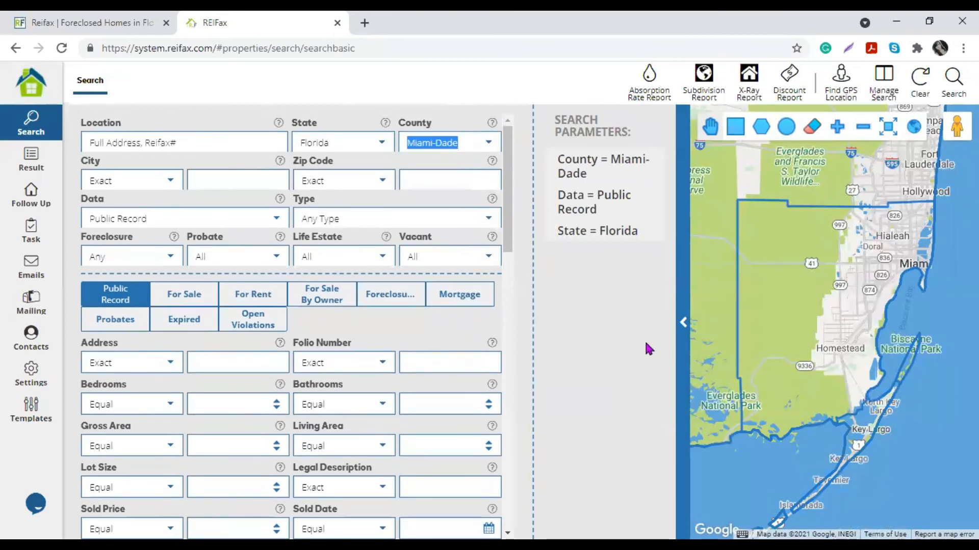
click(479, 220)
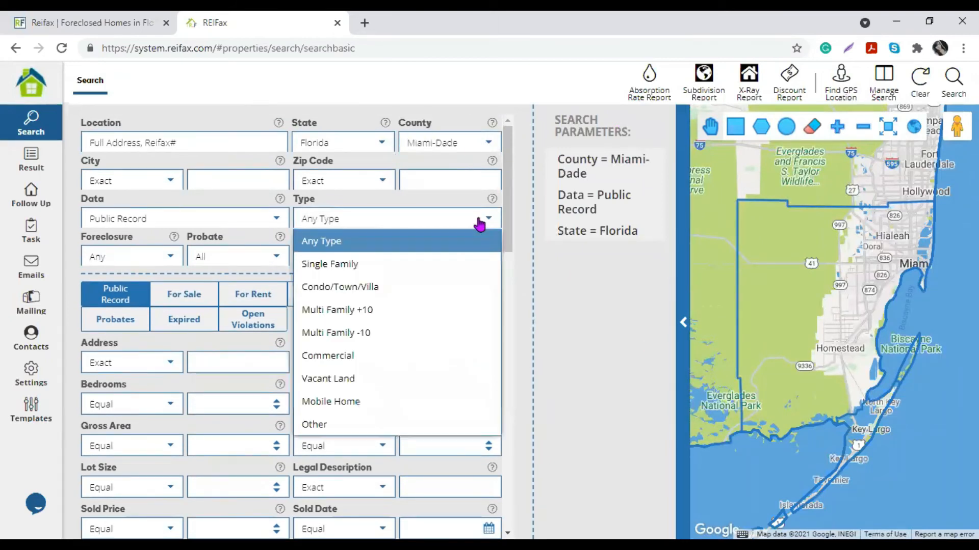
click(382, 333)
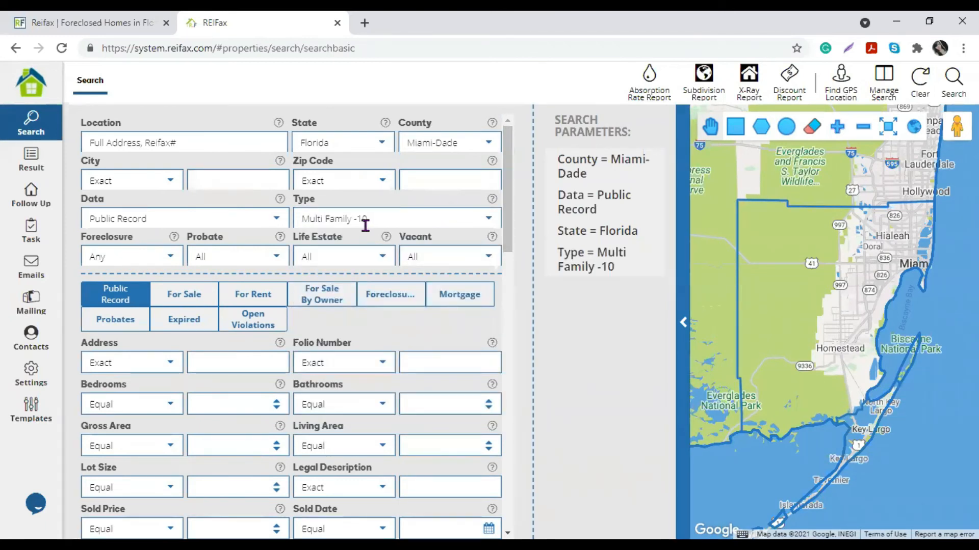
drag(172, 220, 79, 226)
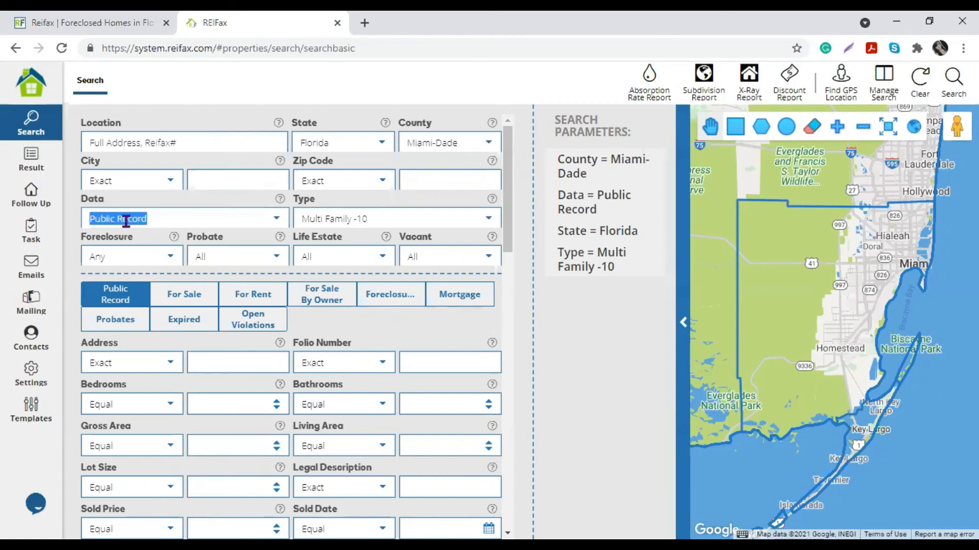
Set For Sale, For Rent and Real Estate Agent to No in the public record criteria
scroll(135, 492, down, 3)
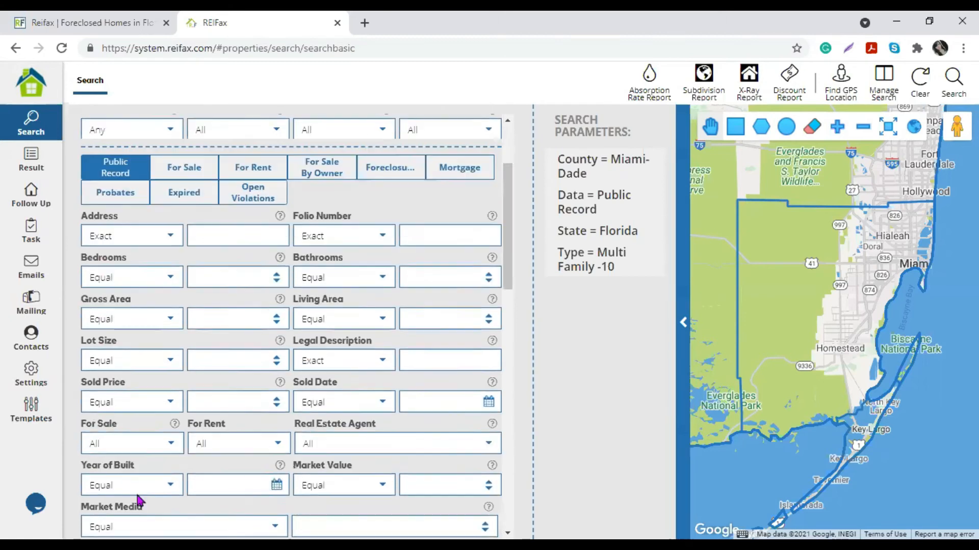
click(170, 439)
click(125, 496)
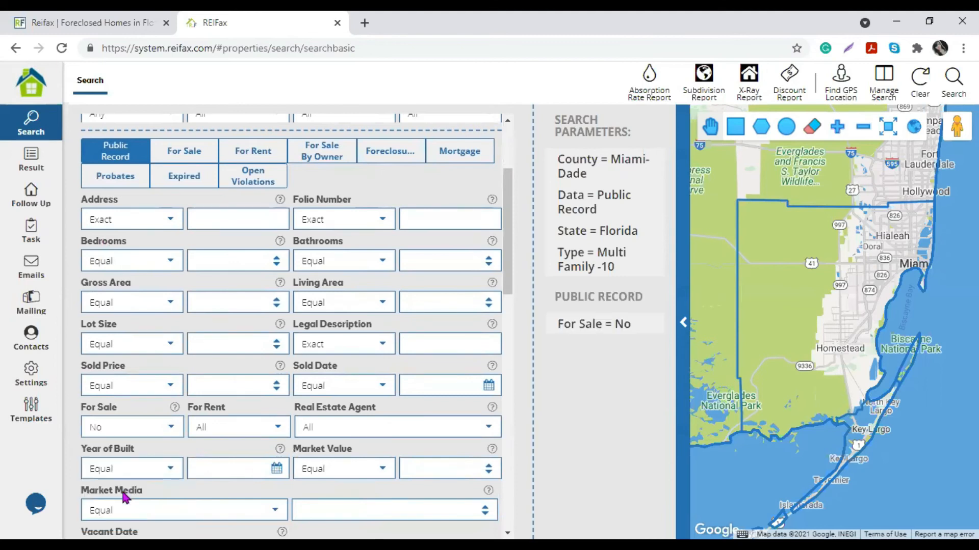
click(279, 430)
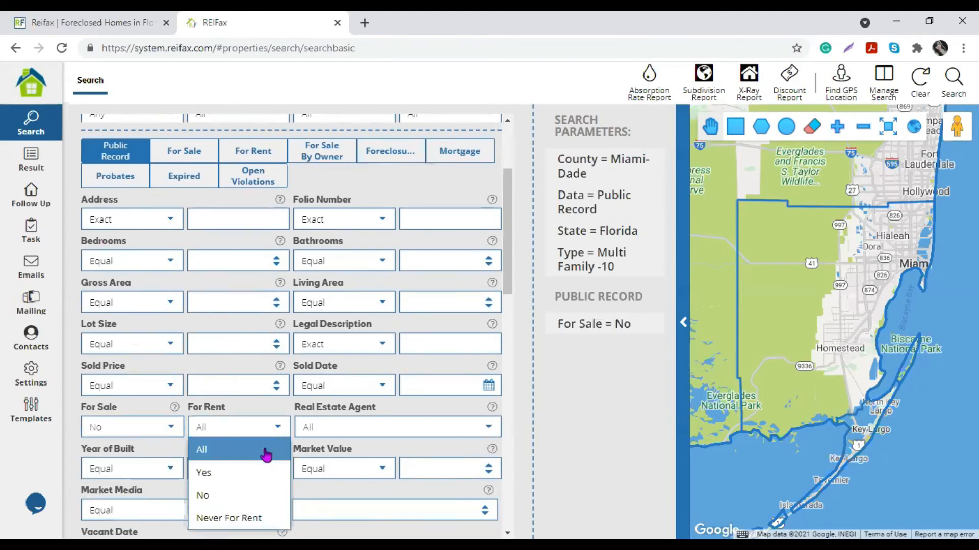
click(228, 496)
click(490, 429)
click(312, 493)
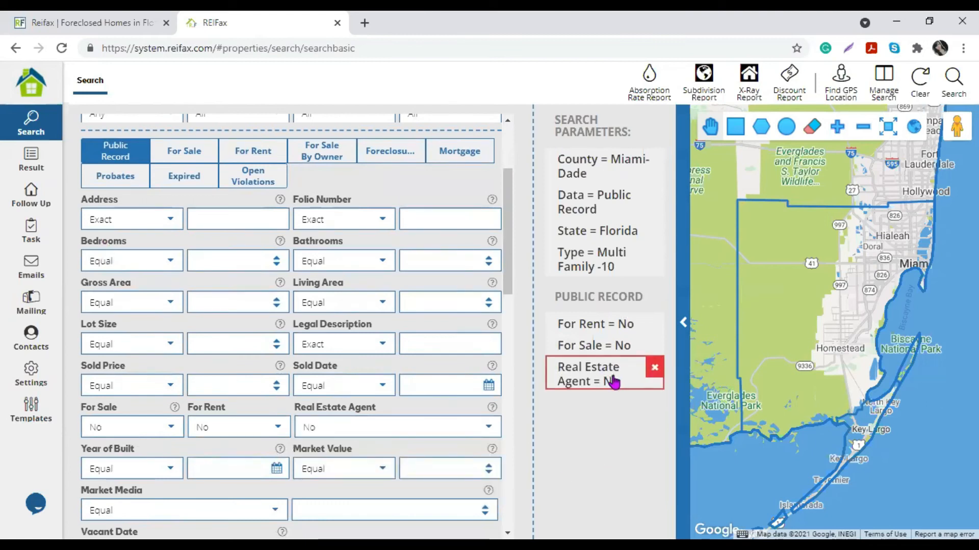
Set the Probate filter to Yes for the Multi Family -10 search
scroll(380, 418, up, 3)
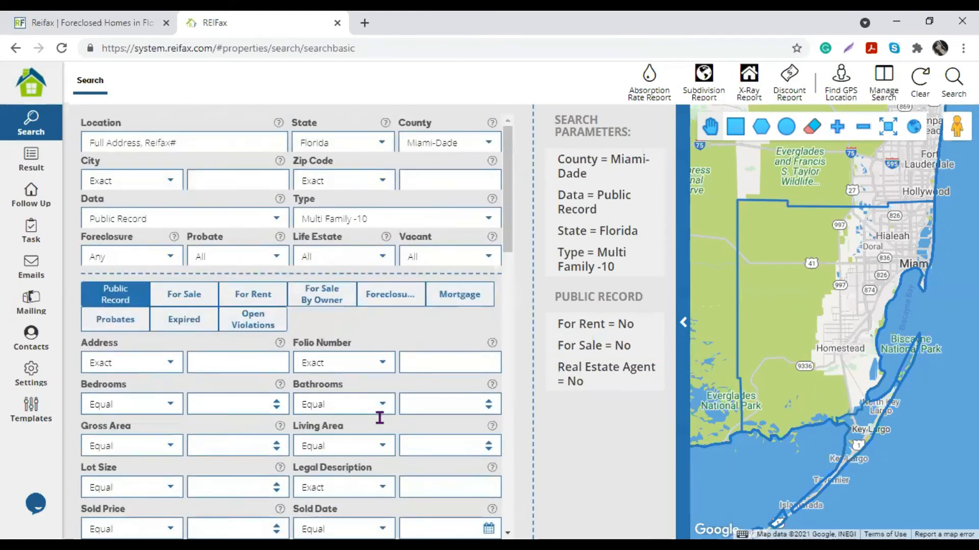
click(328, 219)
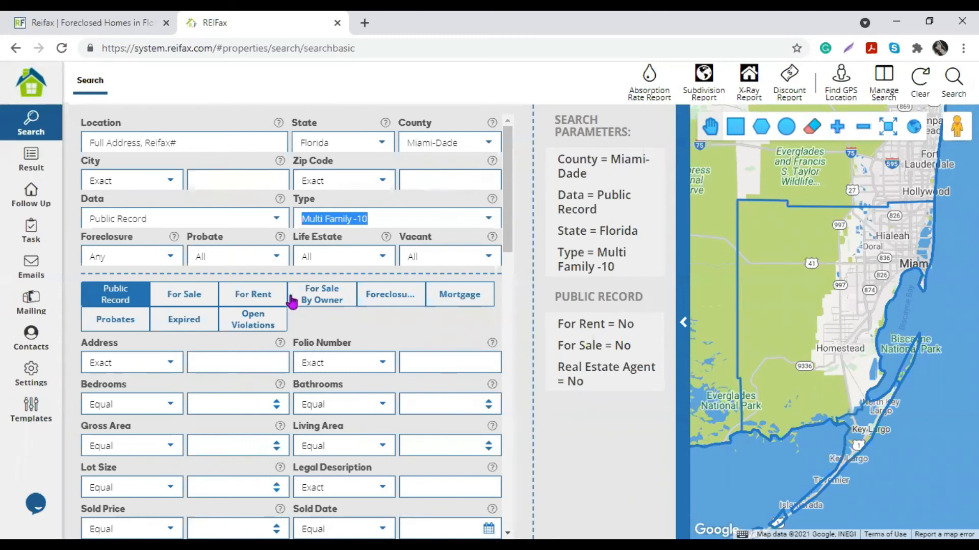
click(274, 256)
click(233, 299)
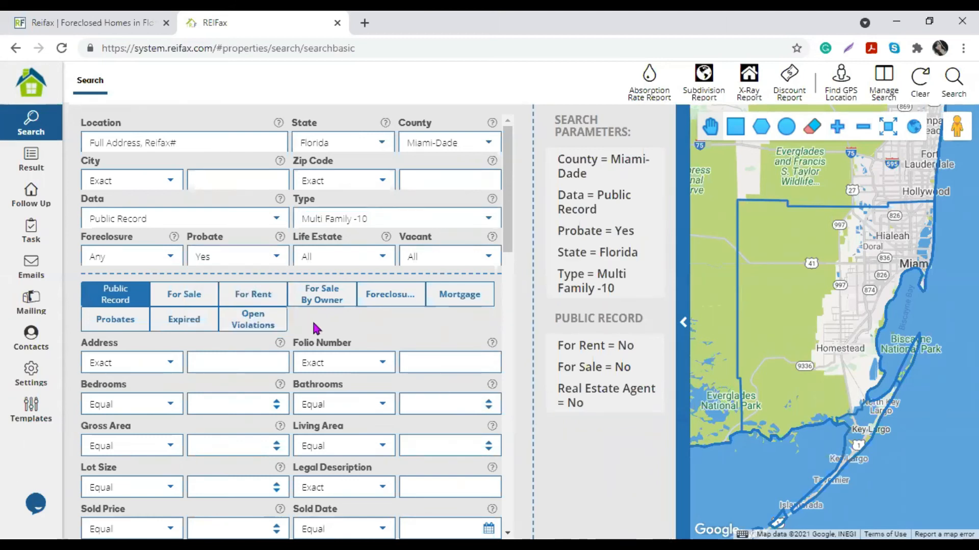
double_click(191, 256)
Limit the probate criteria to a published date equal to or greater than 01/01/2021
click(110, 325)
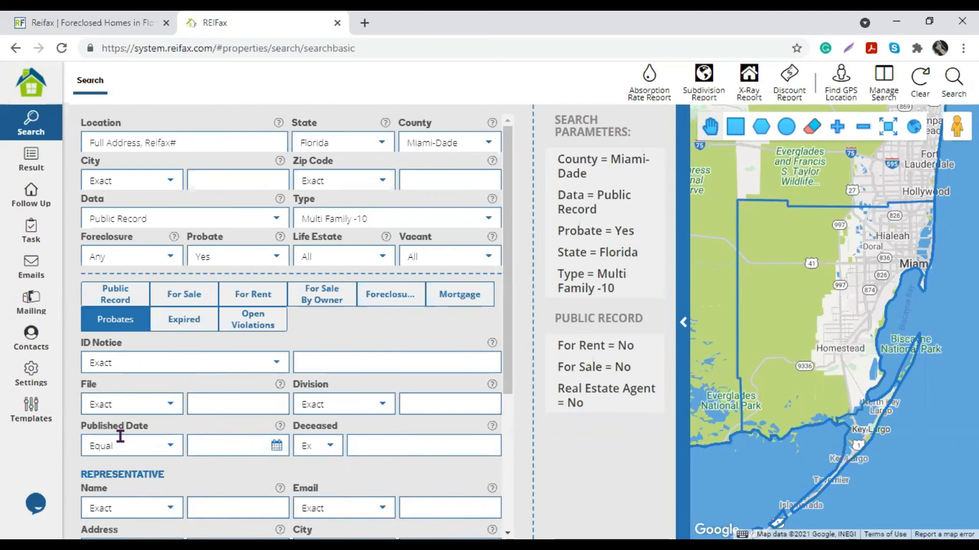
click(167, 448)
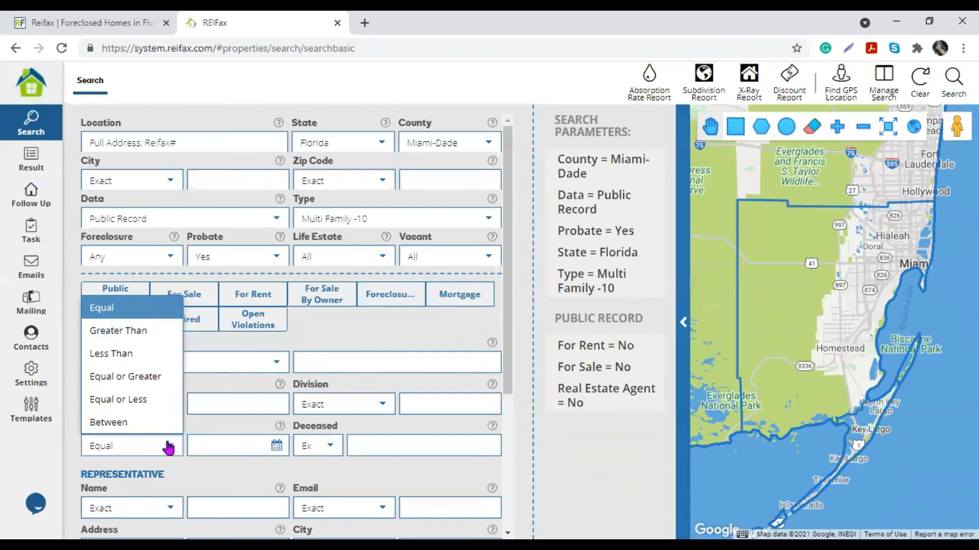
click(142, 382)
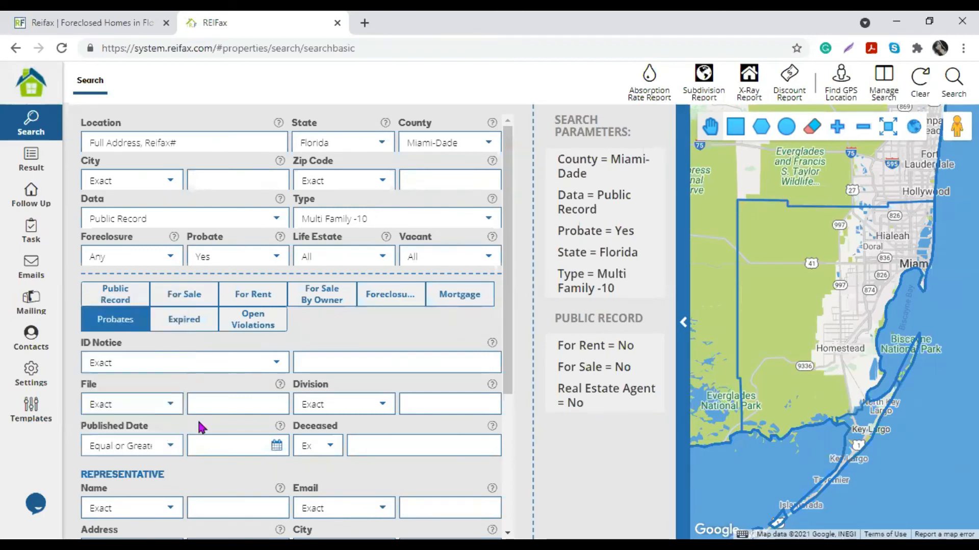
click(276, 445)
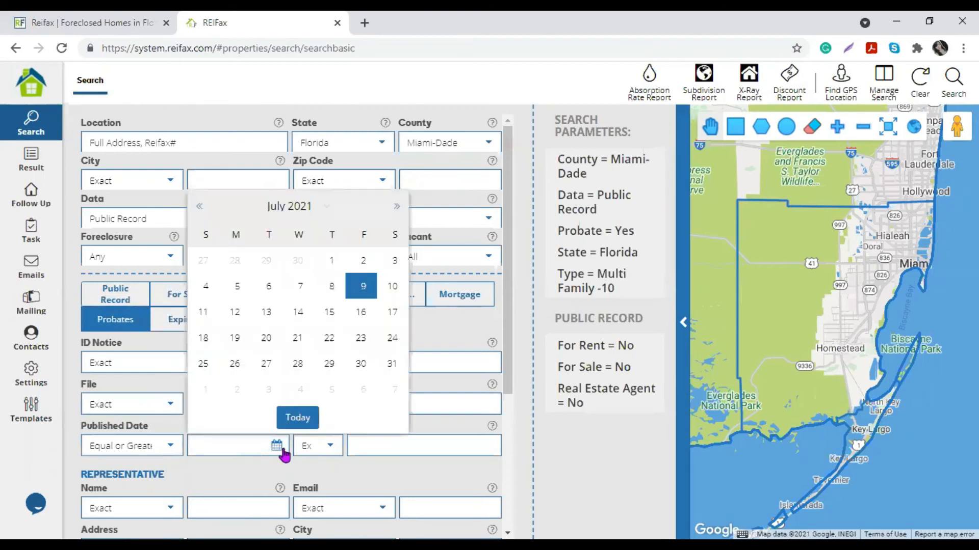
click(298, 206)
click(219, 209)
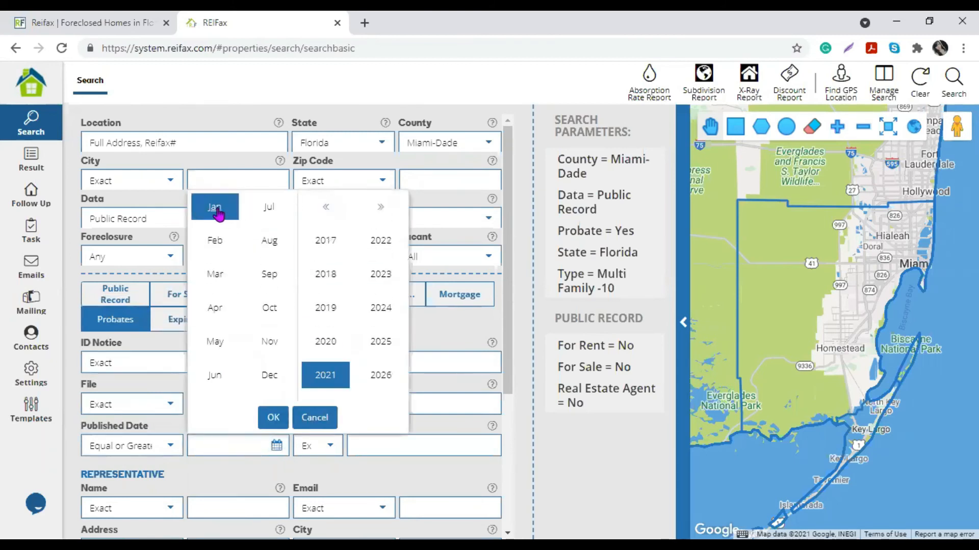
click(273, 417)
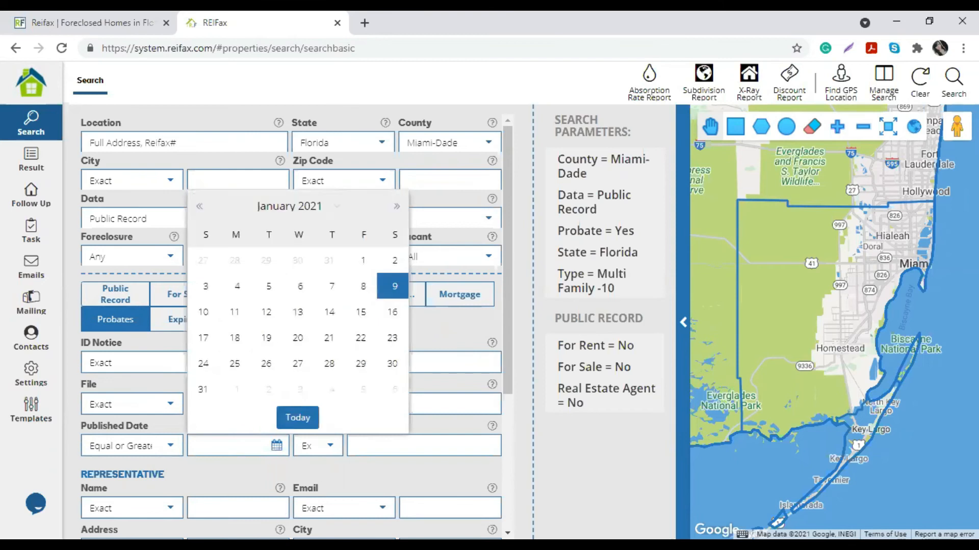
click(360, 261)
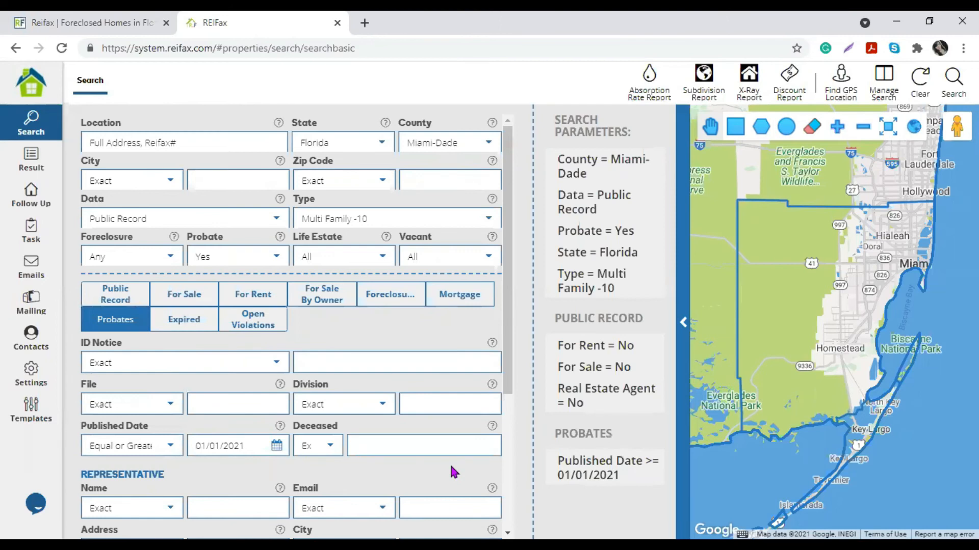
Run the probate search and check the total number of properties found
mouse_move(607, 284)
click(948, 81)
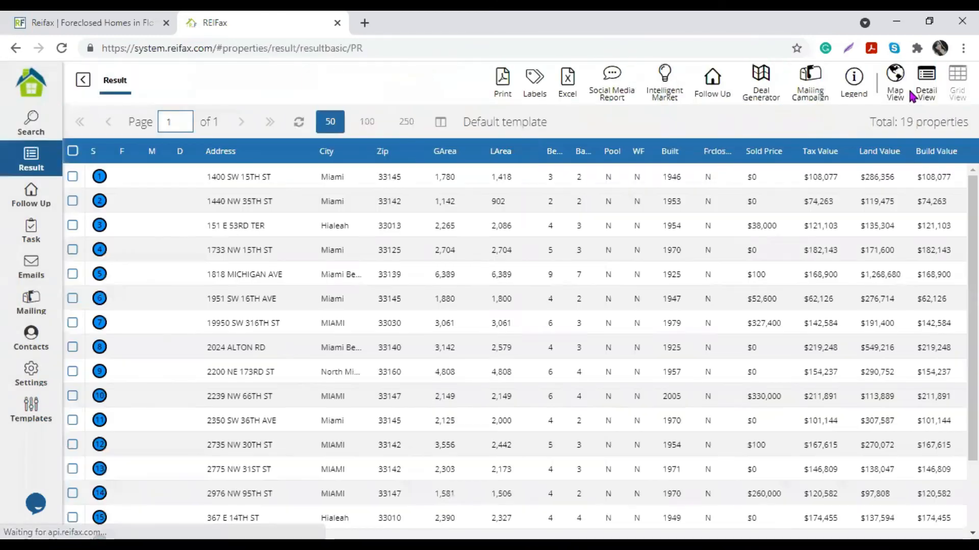
drag(899, 123, 968, 123)
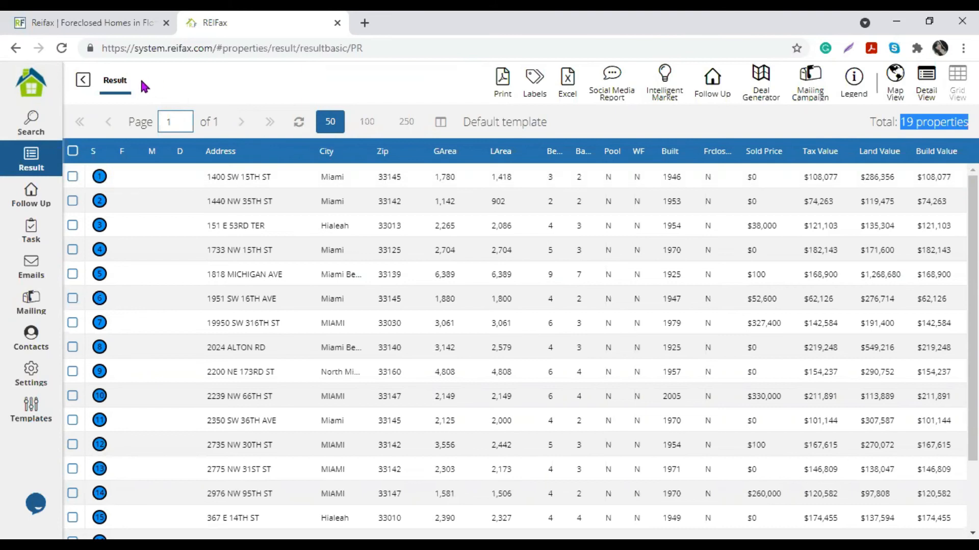
Open the first property in the results and review its probate notice, deceased, publication date, representative and attorney information
click(317, 185)
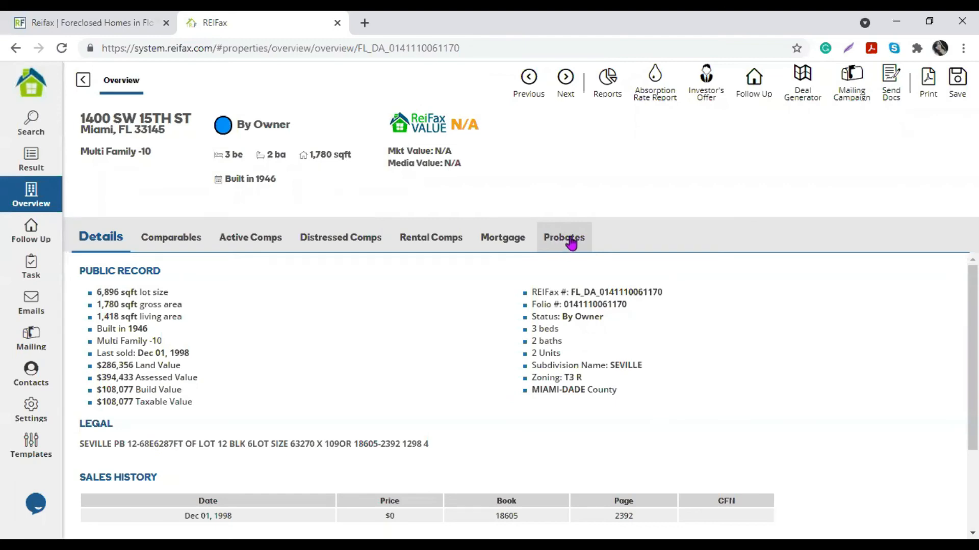
click(571, 244)
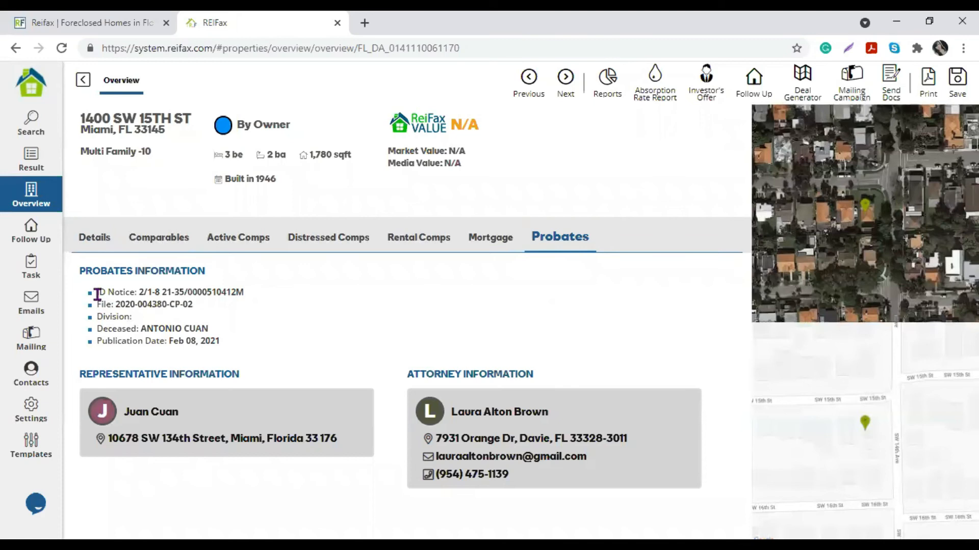
drag(97, 294, 279, 305)
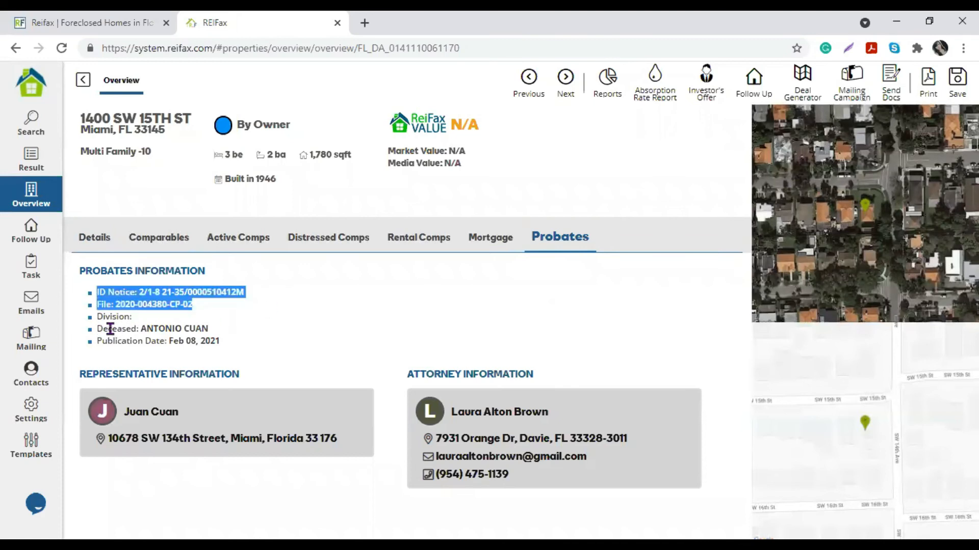
triple_click(347, 333)
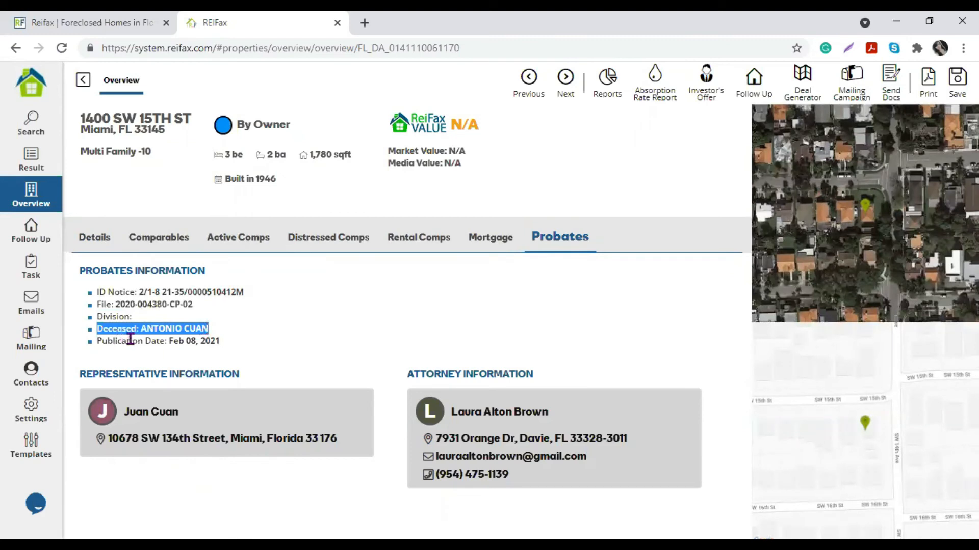
drag(114, 341, 264, 348)
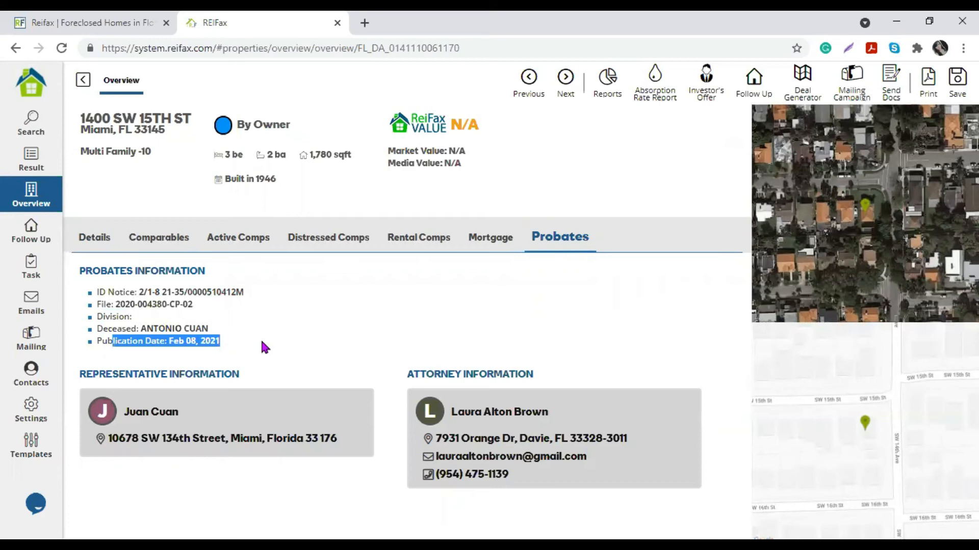
drag(86, 375, 307, 379)
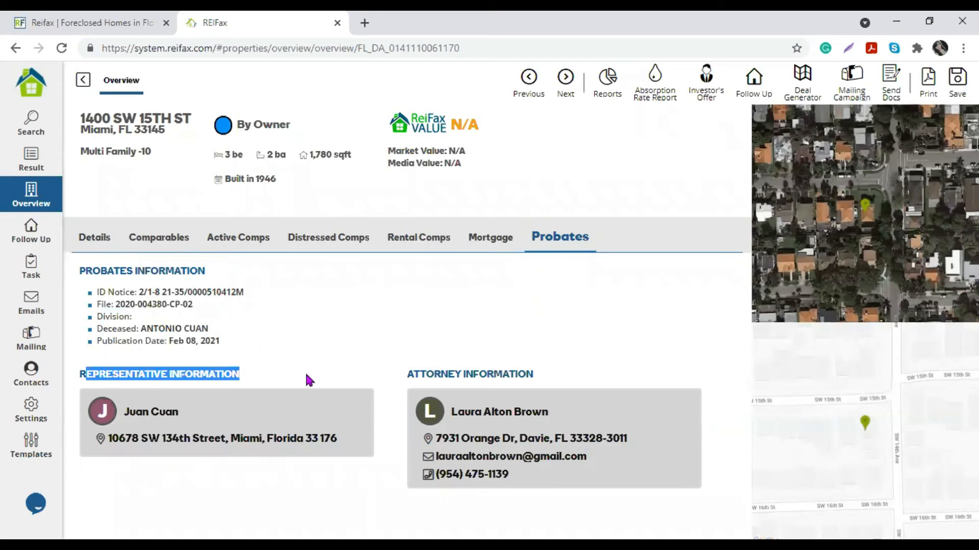
drag(131, 417, 179, 417)
drag(111, 439, 307, 477)
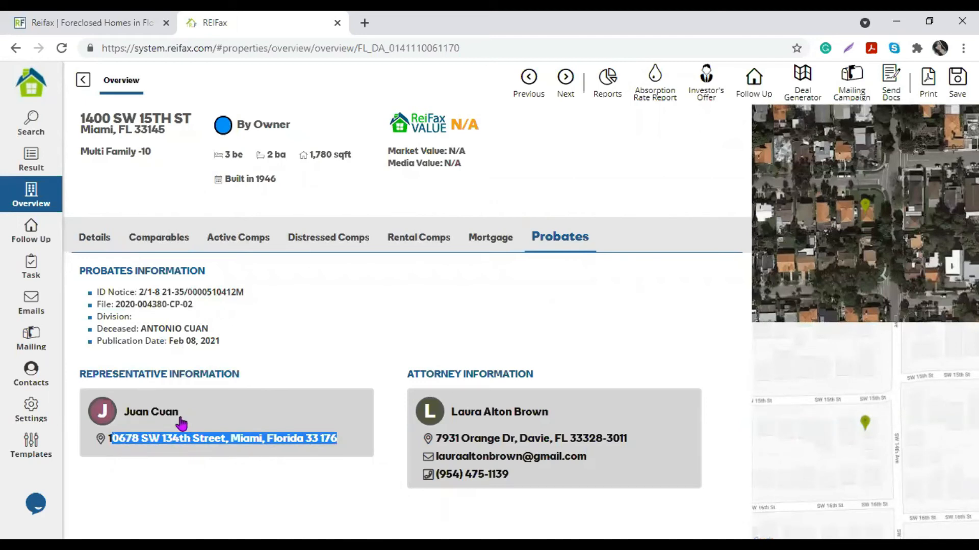
click(519, 419)
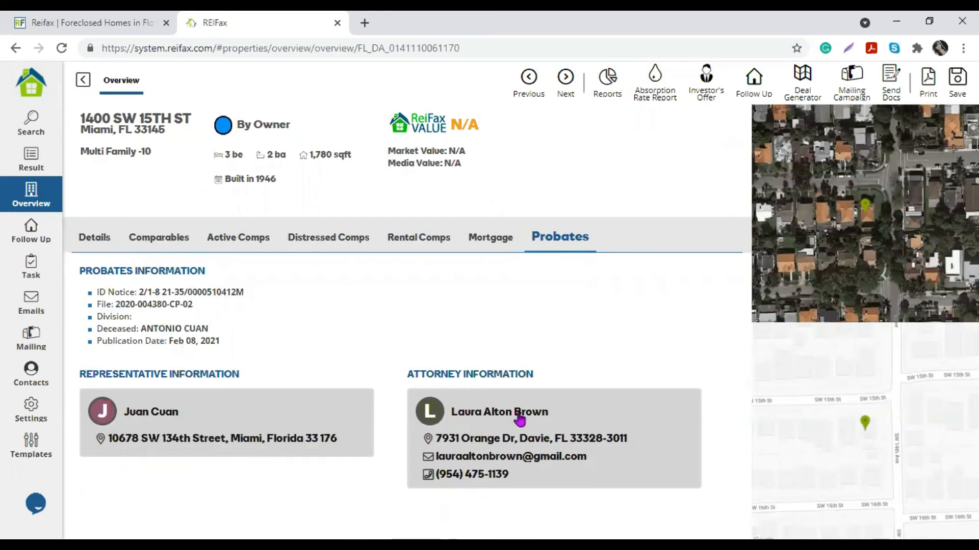
Review the attorney's name and contact details in the probate information, and return to the list of results
triple_click(519, 419)
drag(442, 461, 591, 474)
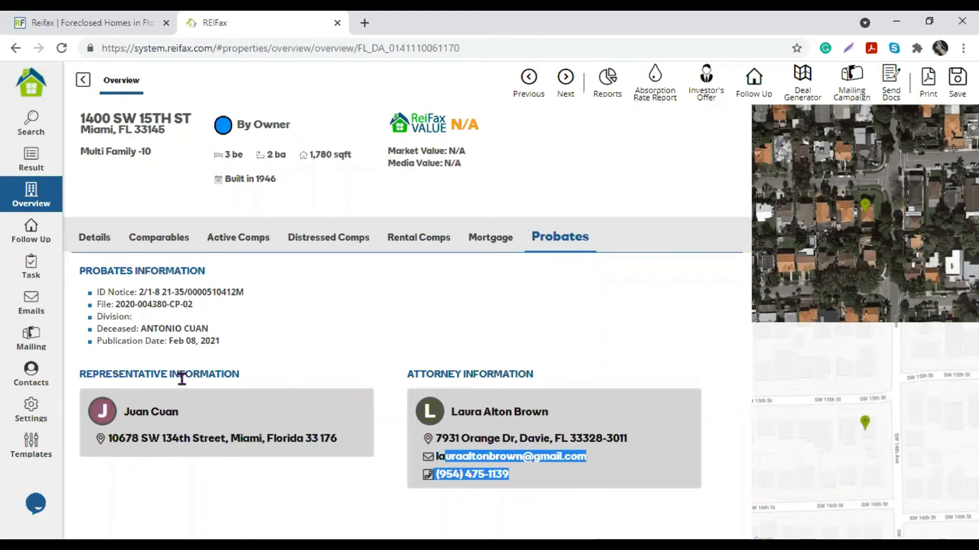
click(83, 80)
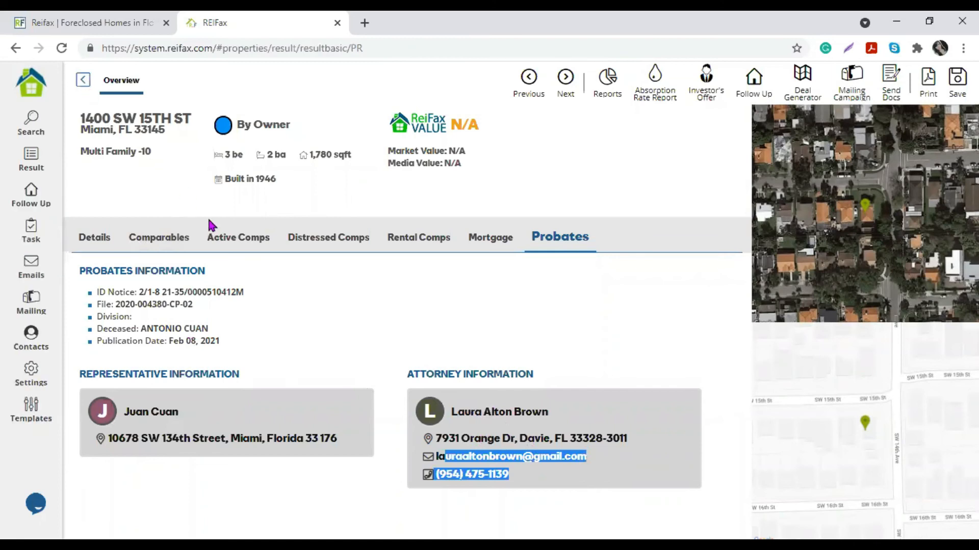
click(211, 226)
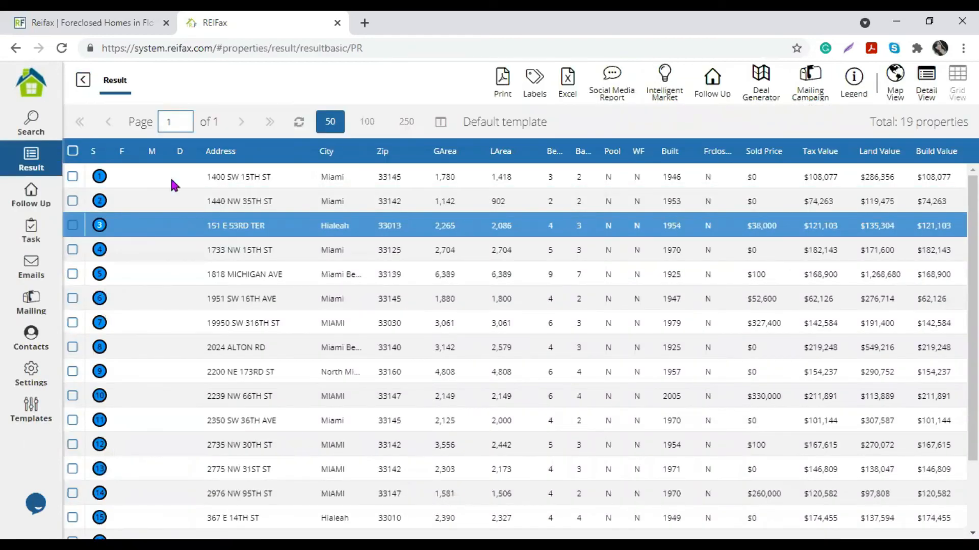
Return to the property search form and clear all the probate search criteria
click(40, 130)
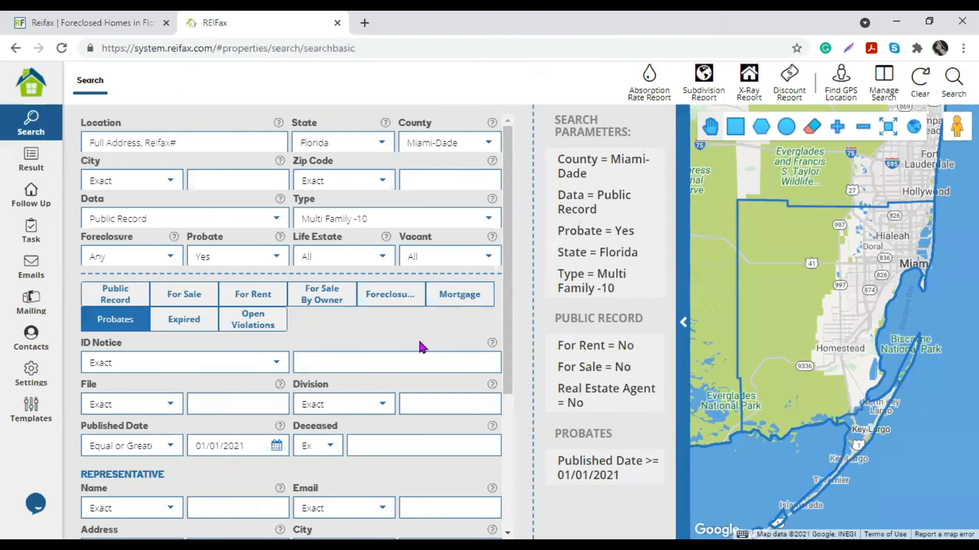
click(209, 253)
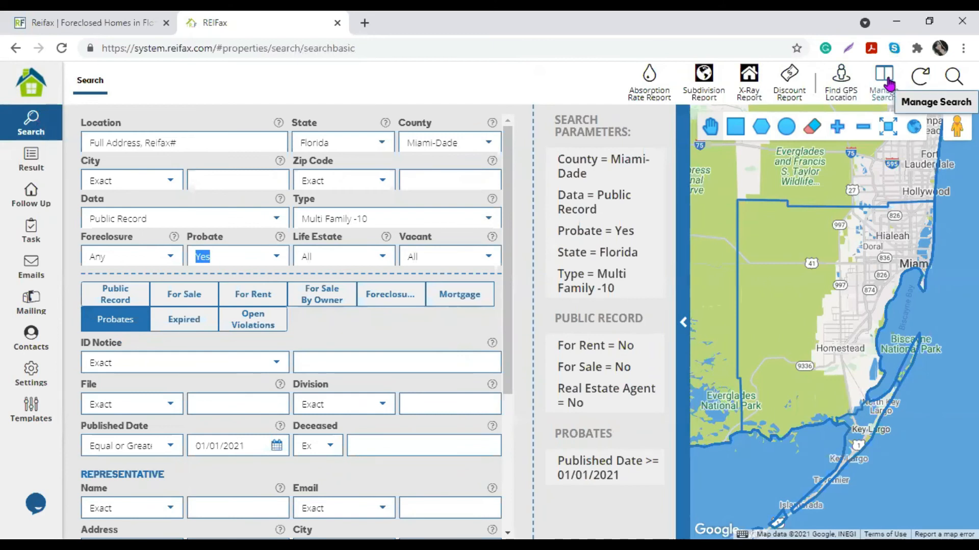
click(914, 88)
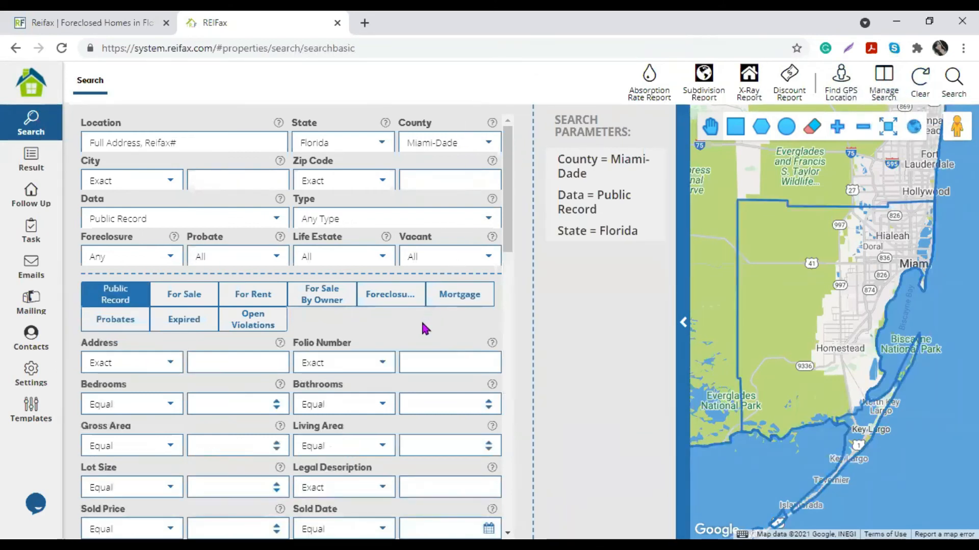
click(445, 257)
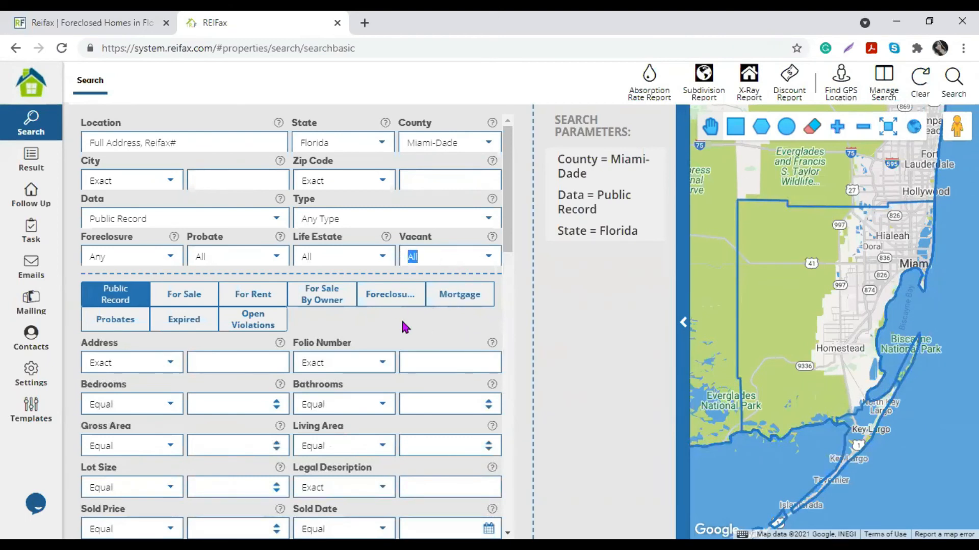
Set the search county to Duval
click(484, 141)
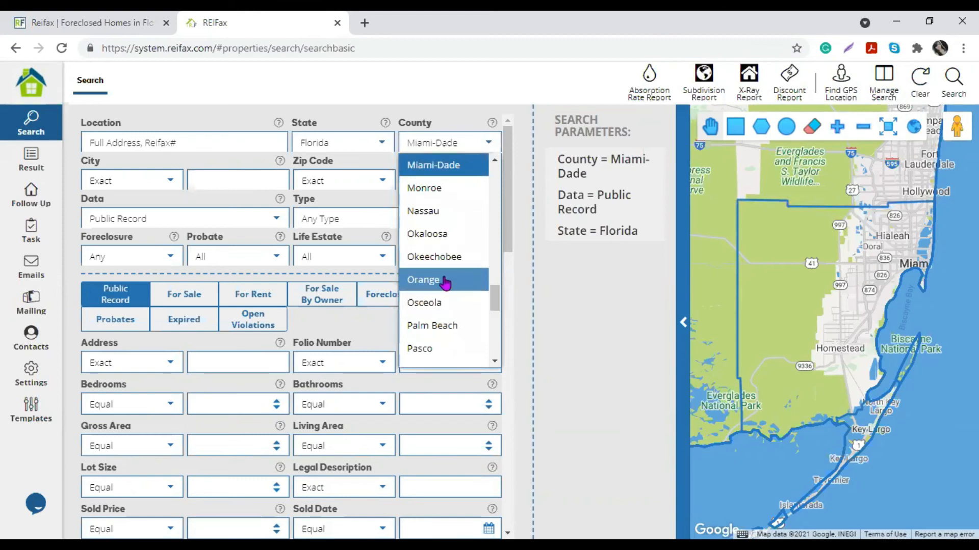
key(Return)
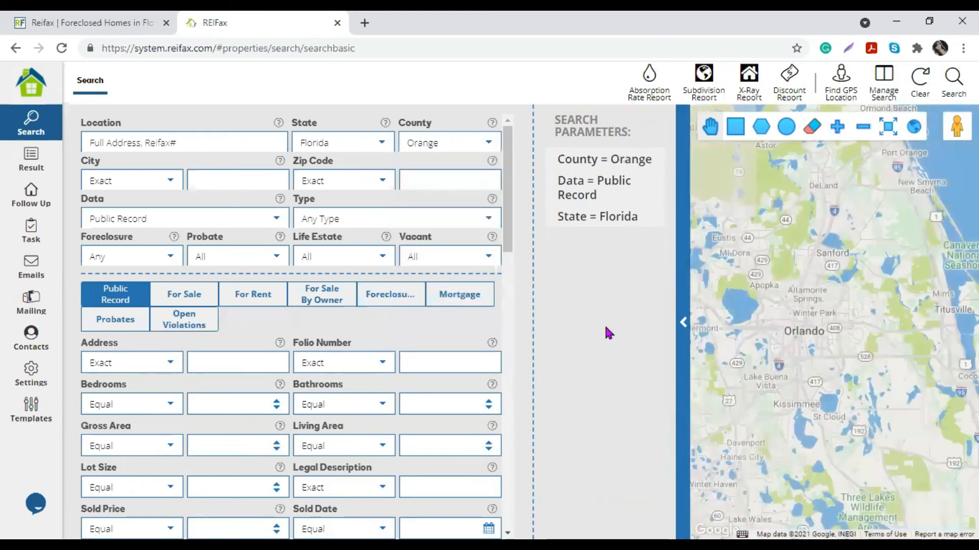
click(487, 144)
scroll(464, 253, up, 3)
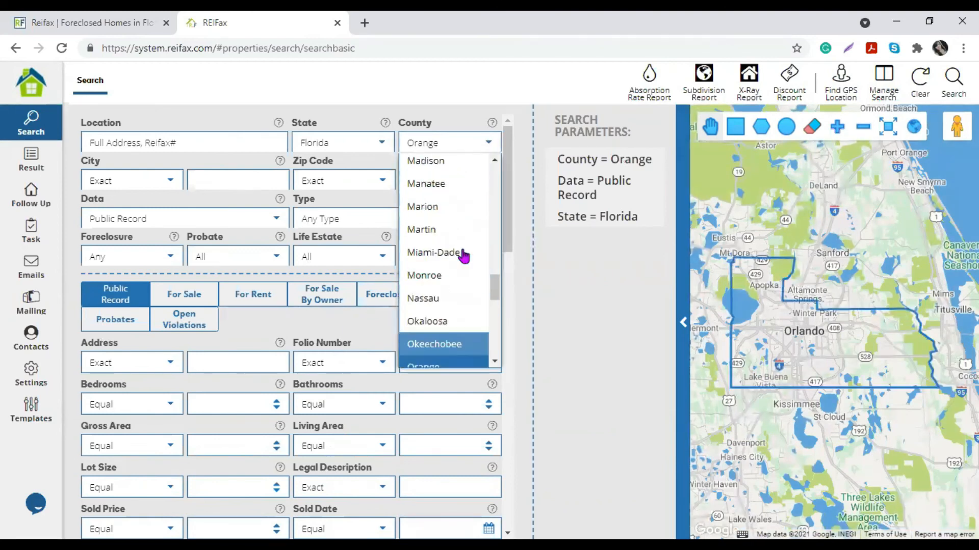
scroll(463, 256, up, 6)
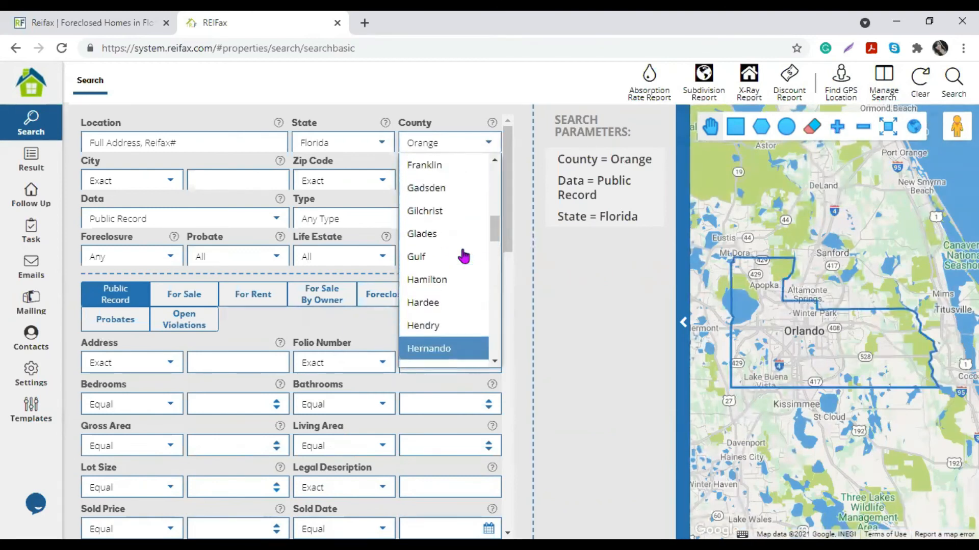
scroll(463, 256, up, 2)
click(442, 312)
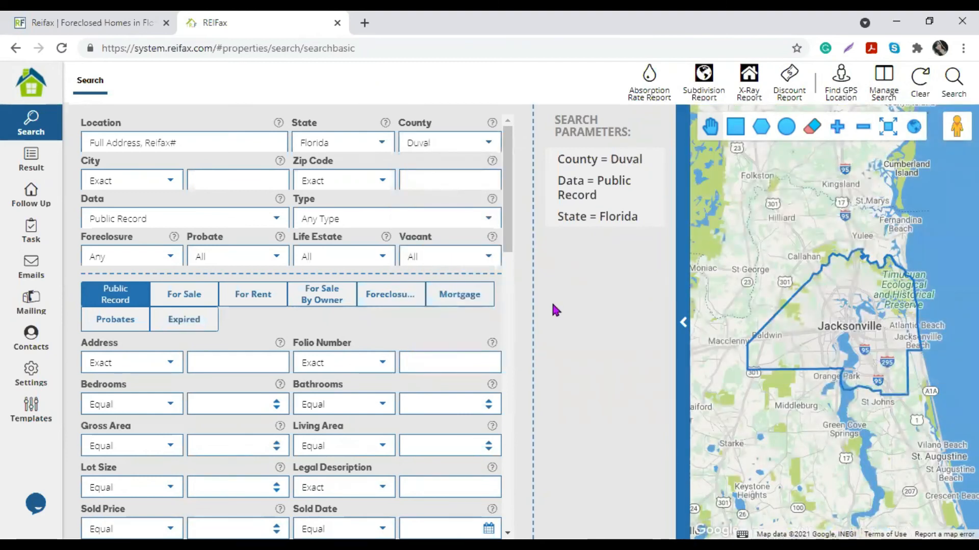
Set the Vacant filter to Yes and the property type to Condo/Town/Villa
click(489, 256)
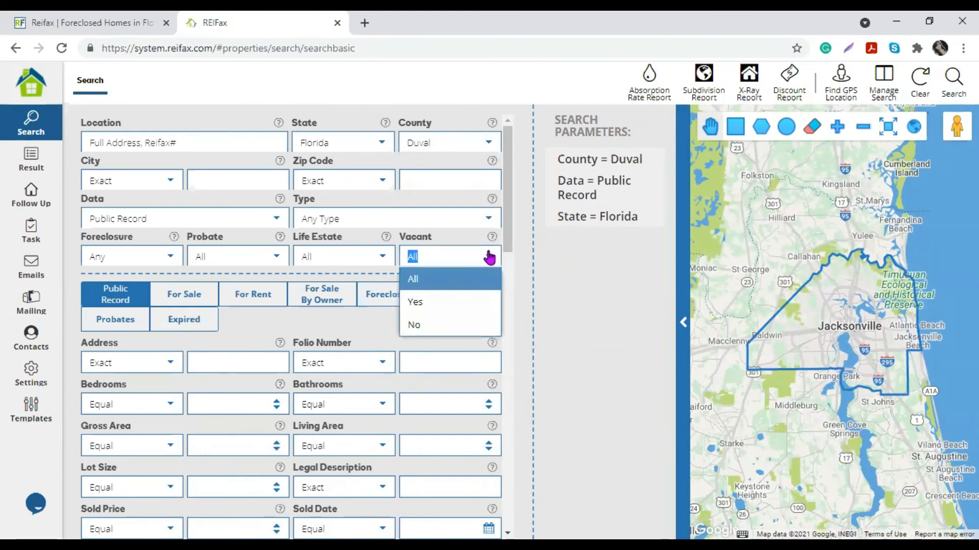
click(418, 304)
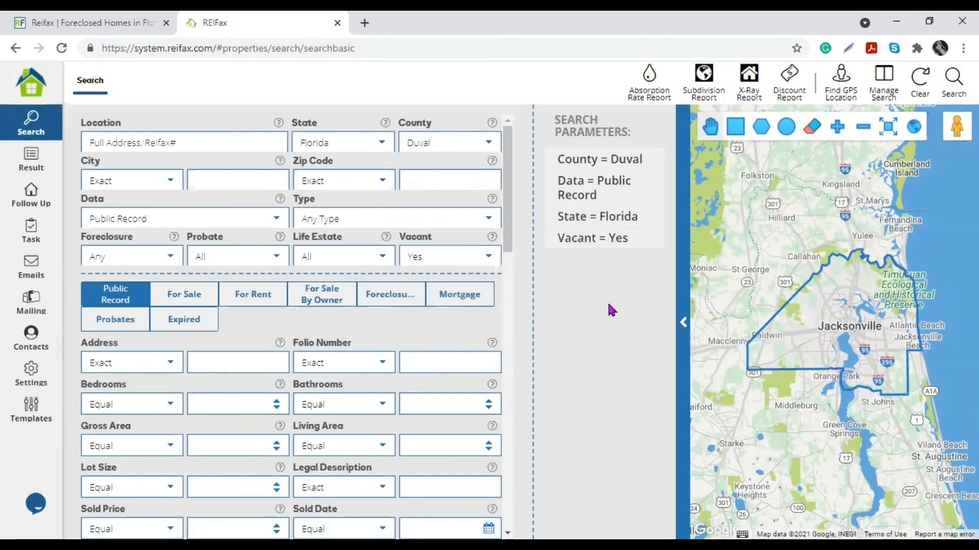
click(486, 219)
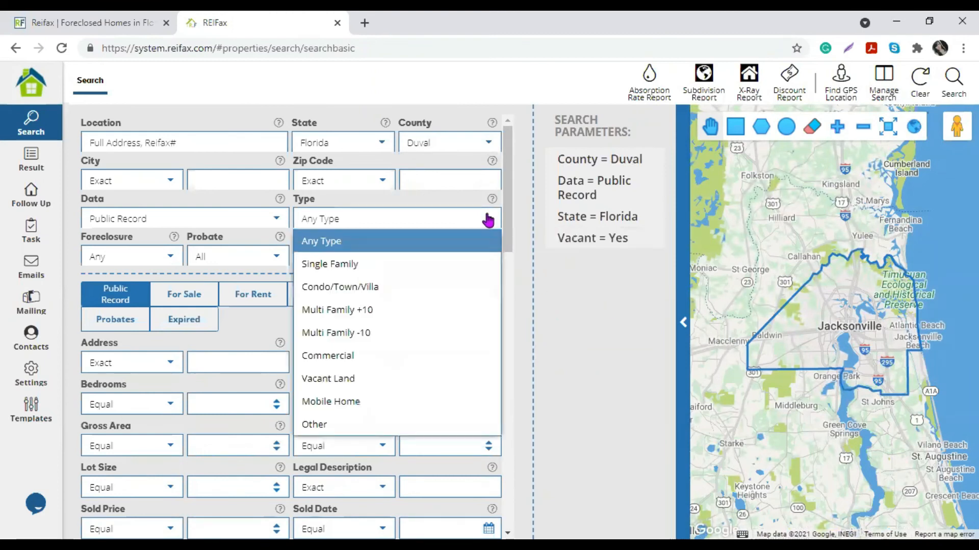
click(337, 289)
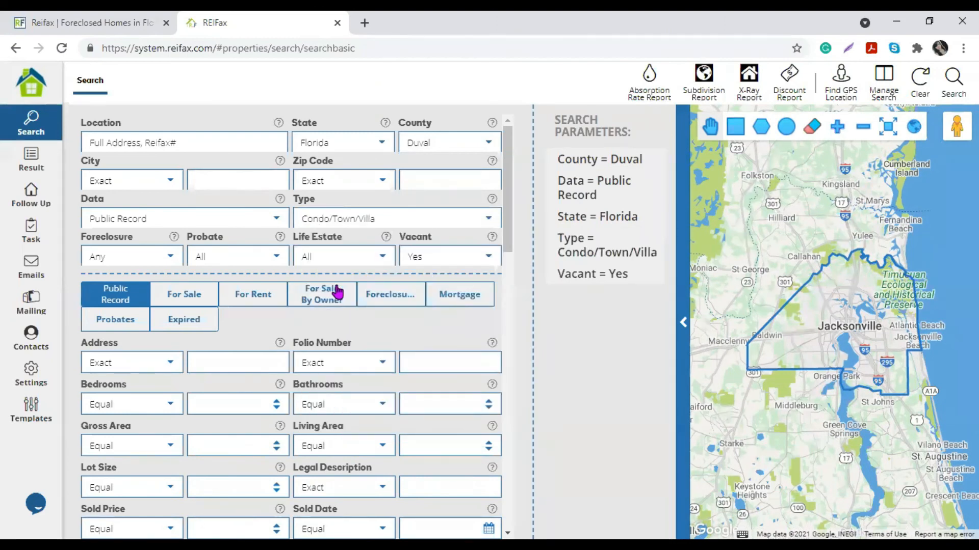
drag(390, 219, 292, 228)
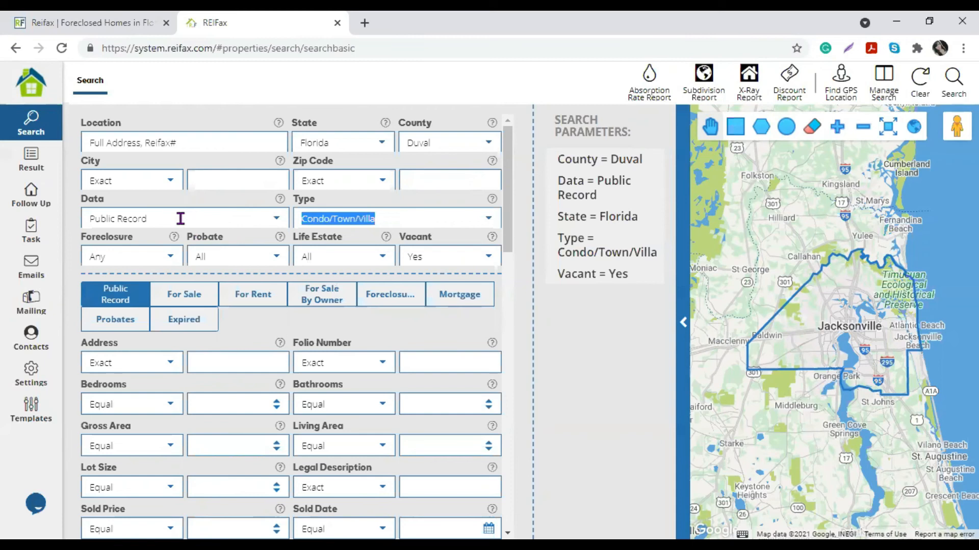
key(shift+Tab)
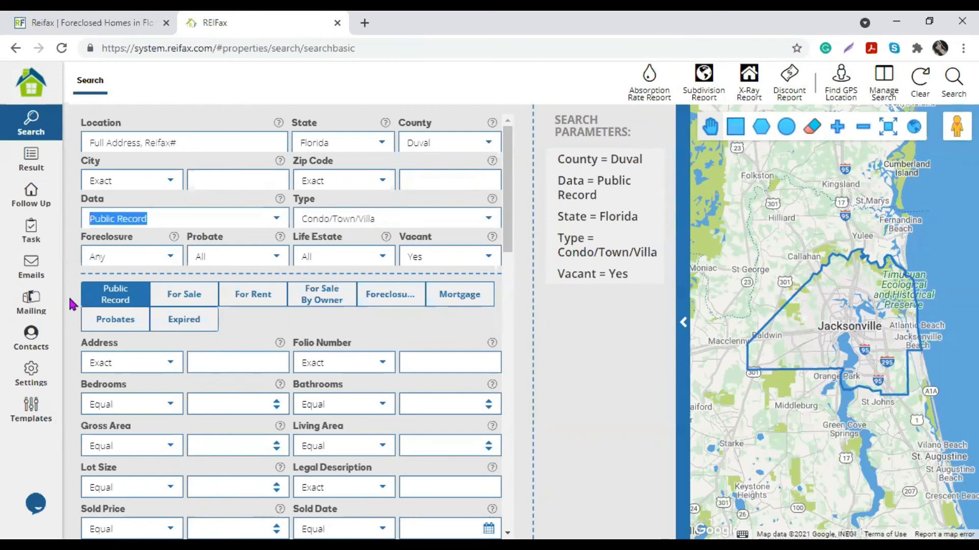
Set For Sale, For Rent and Real Estate Agent to No in the public record criteria
scroll(133, 354, down, 4)
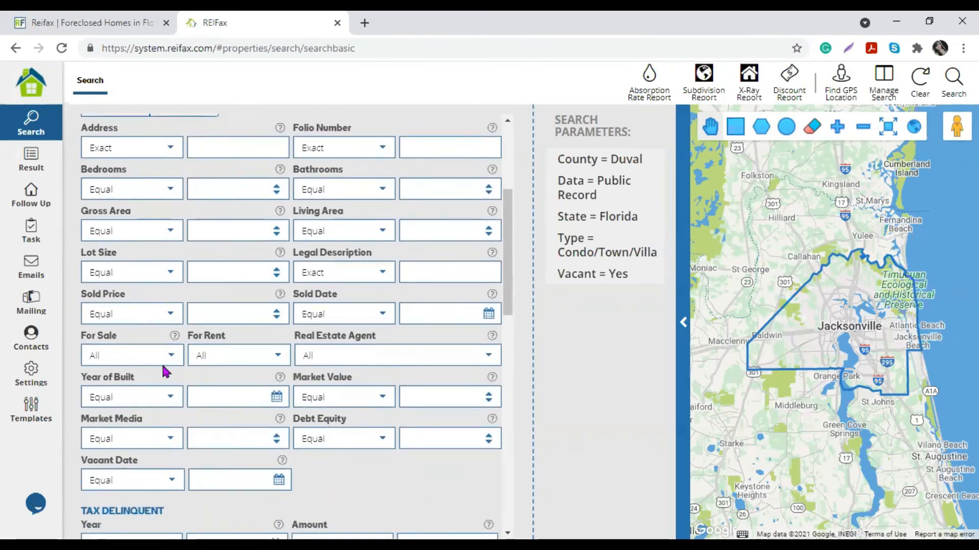
click(171, 360)
click(148, 425)
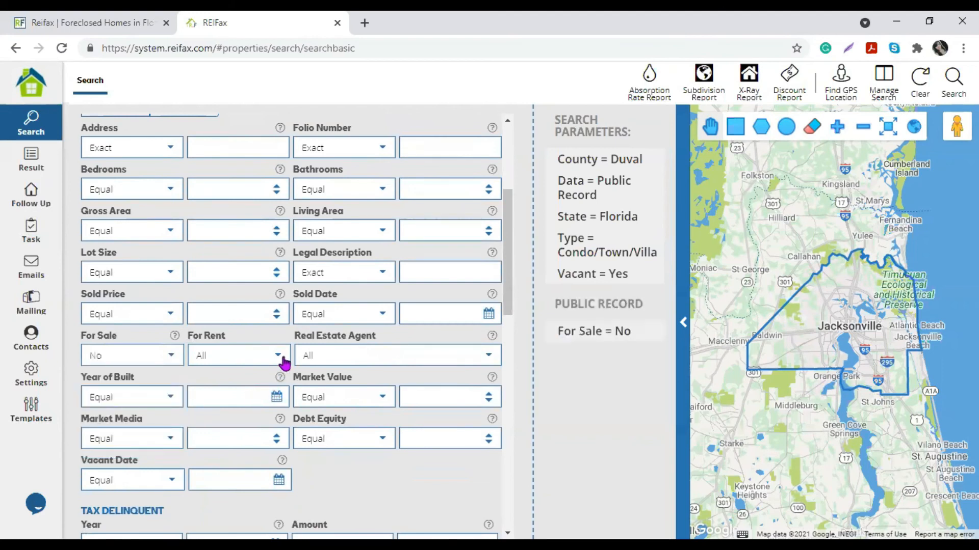
click(280, 358)
click(224, 424)
click(487, 359)
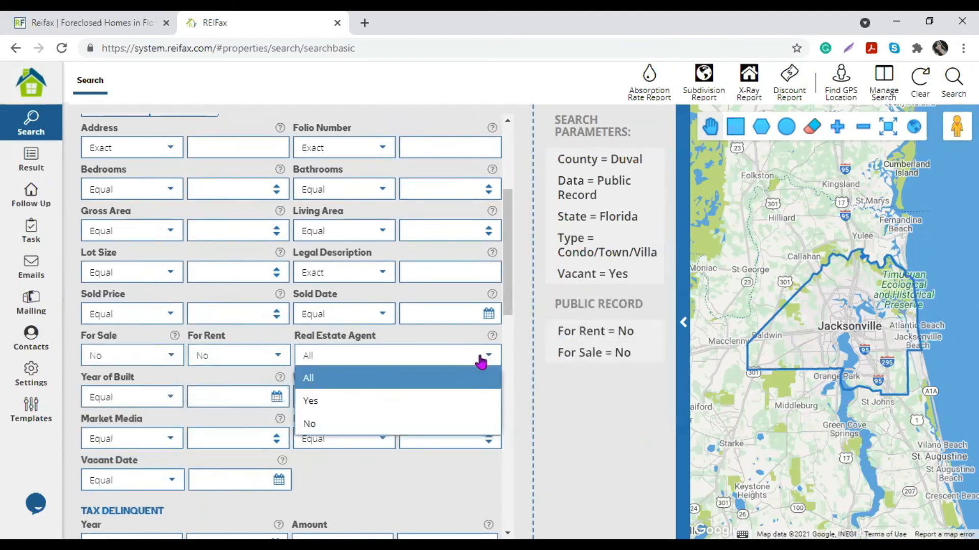
click(316, 424)
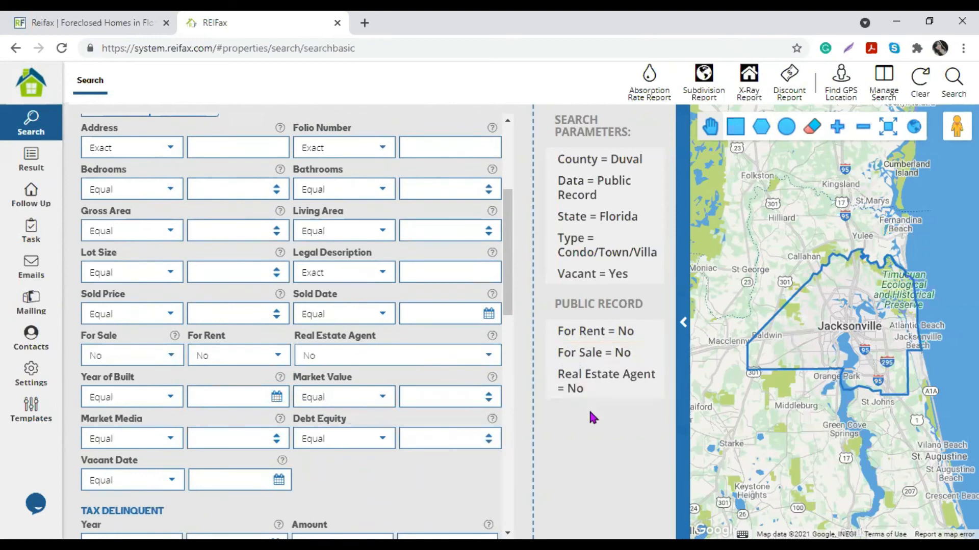
Limit the market value to equal or less than 400000
click(382, 402)
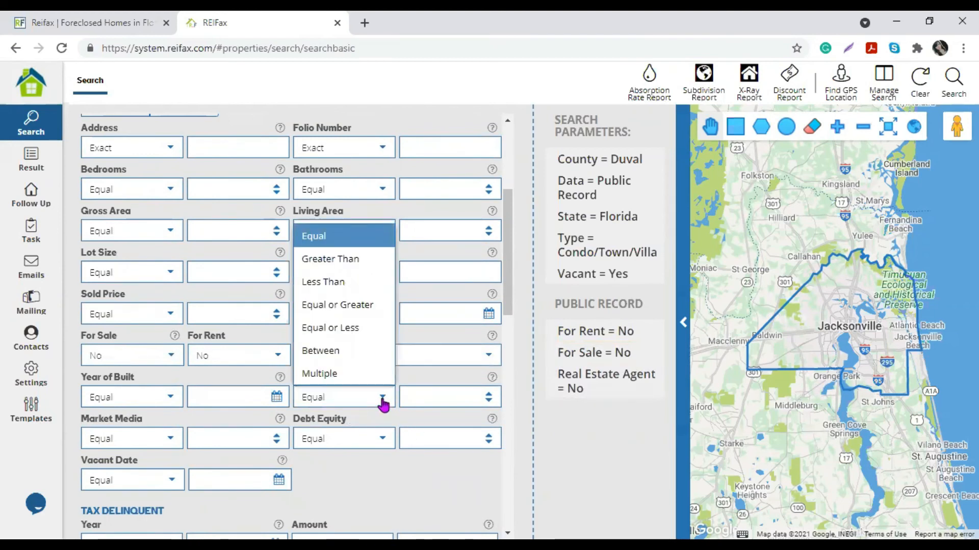
click(373, 327)
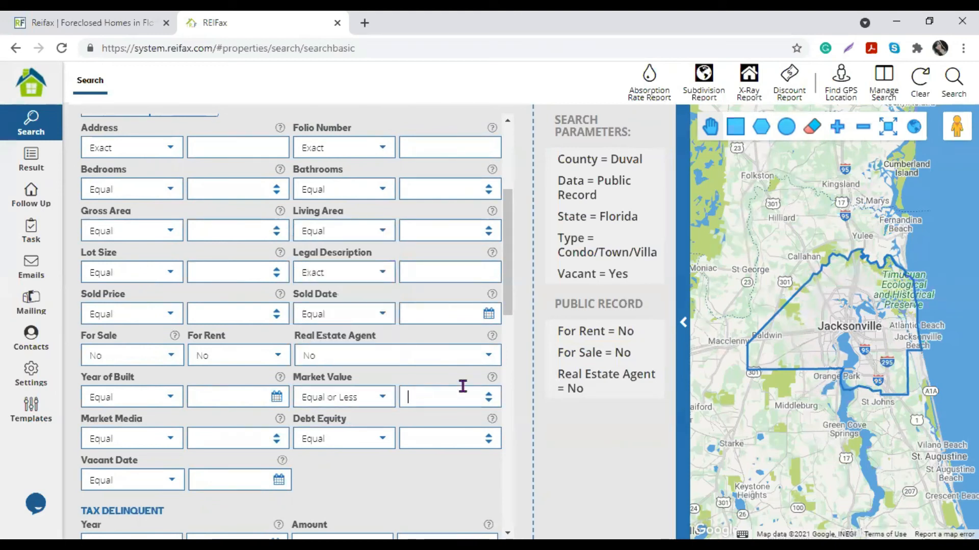
text(400000)
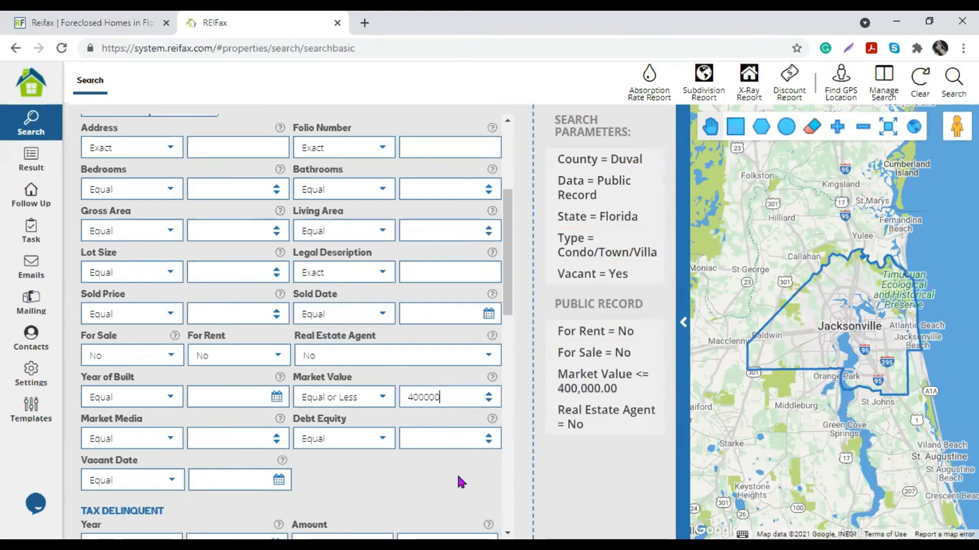
Try limiting the vacant date to equal or greater than 07/09/2020 and run the search
scroll(456, 473, down, 3)
scroll(458, 476, up, 5)
drag(440, 255, 406, 257)
scroll(438, 351, down, 7)
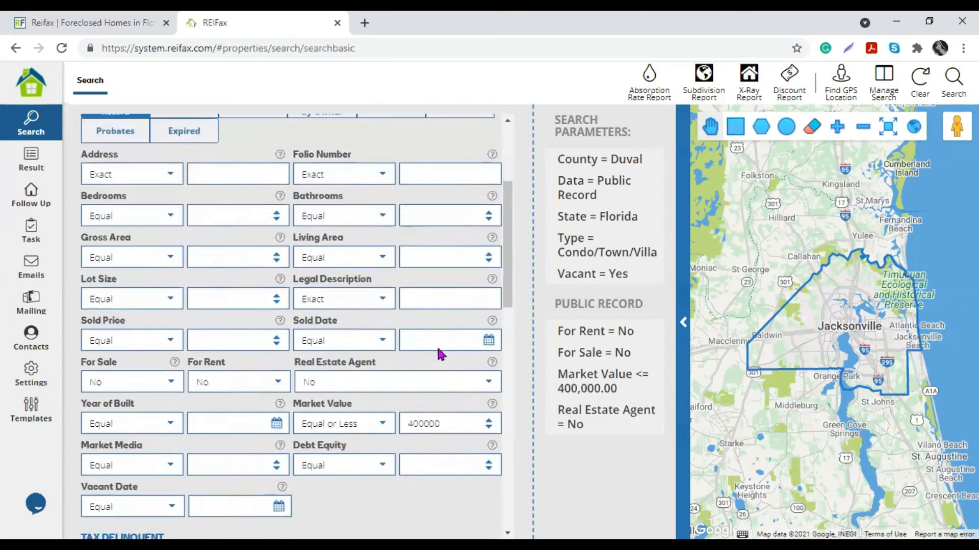
scroll(436, 346, down, 2)
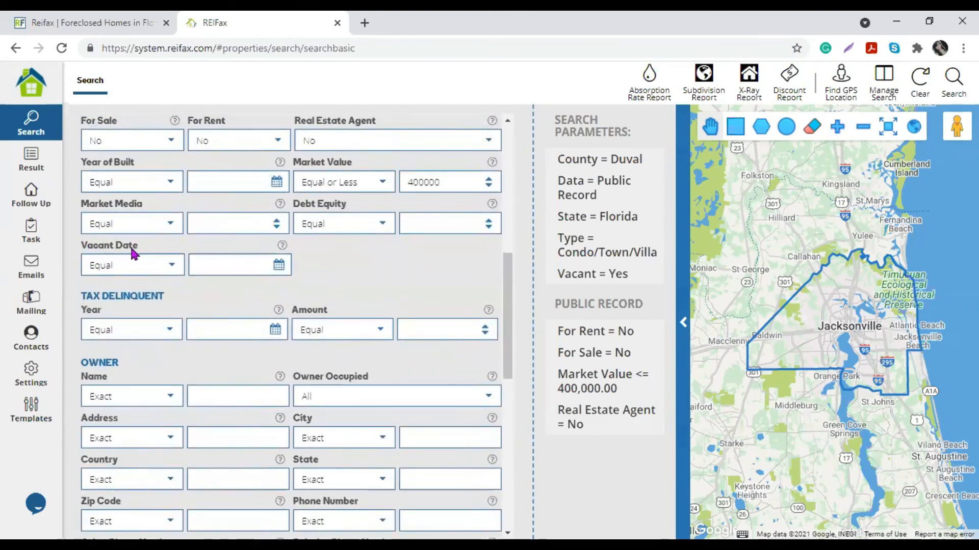
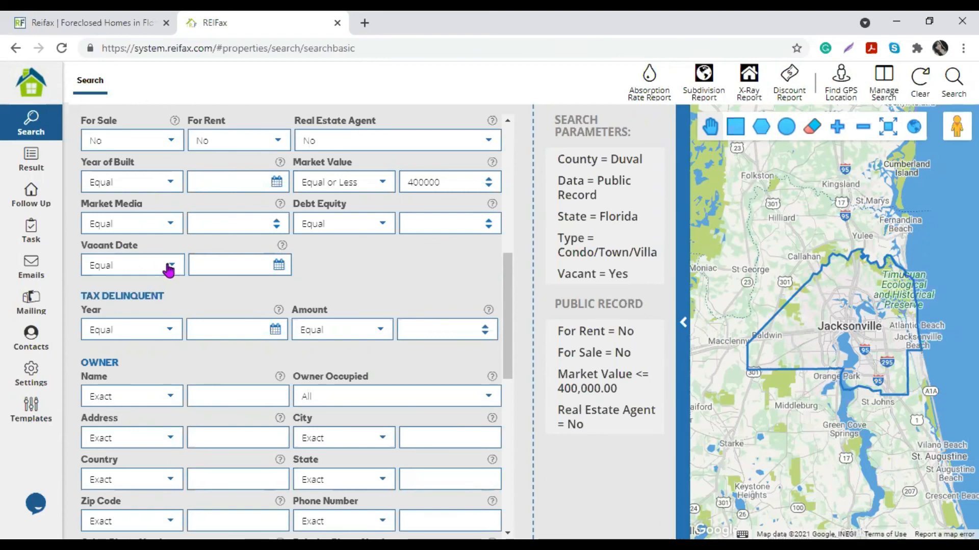
click(168, 267)
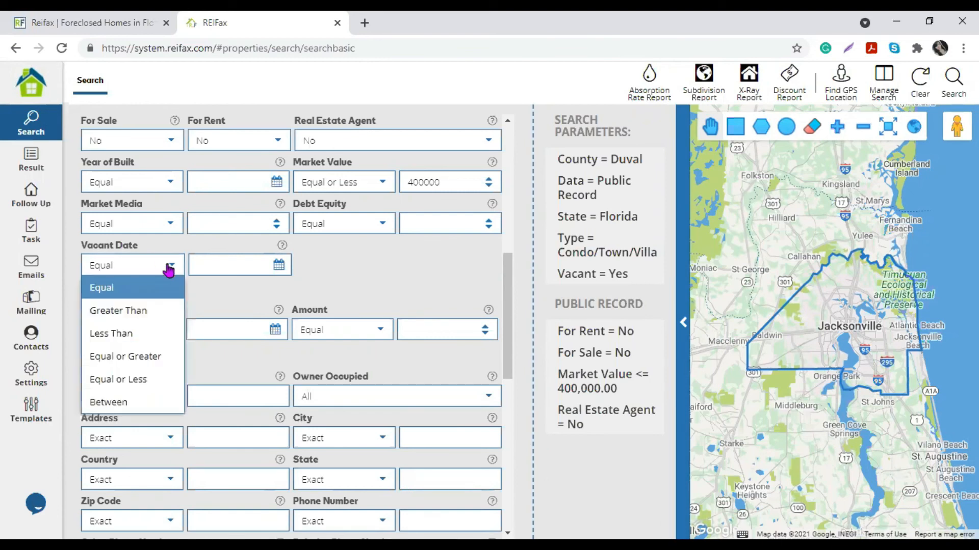
click(163, 360)
click(278, 267)
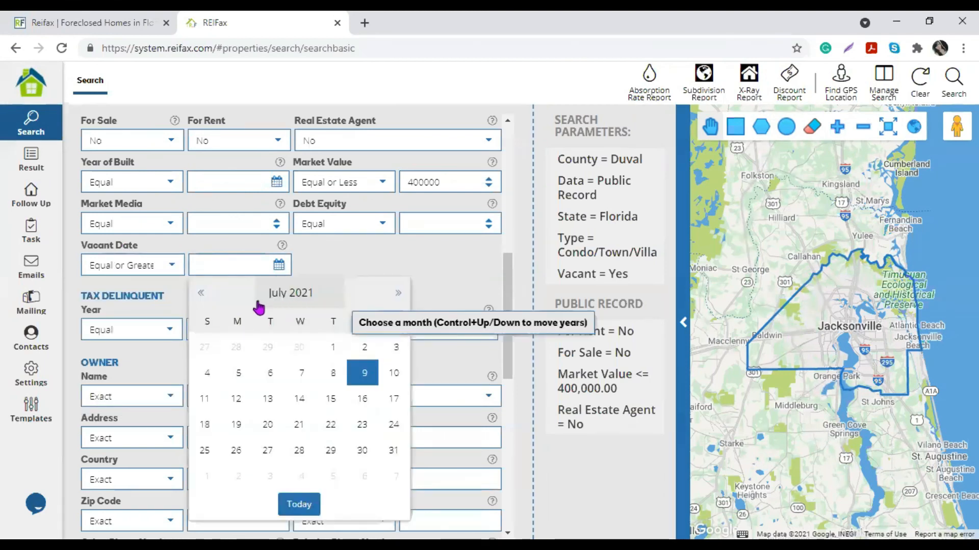
click(303, 301)
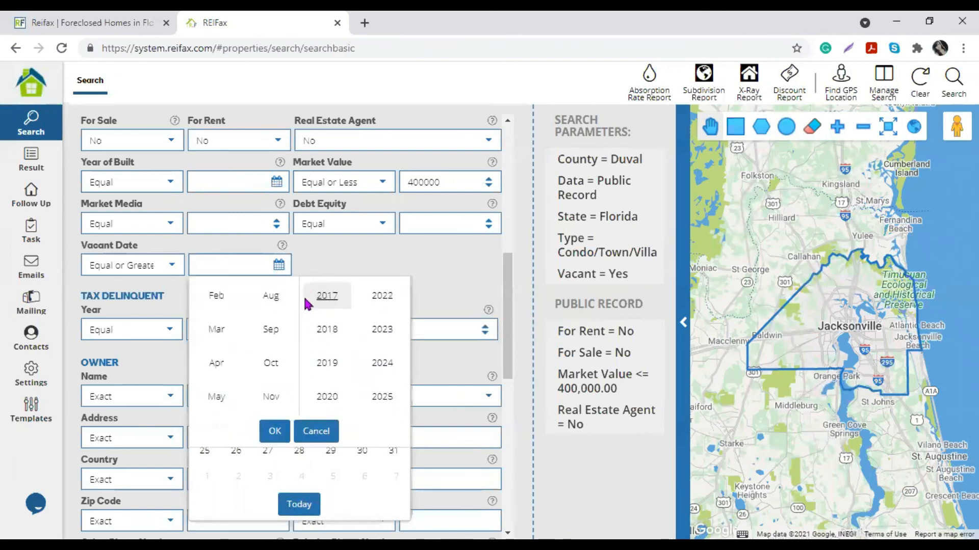
click(327, 430)
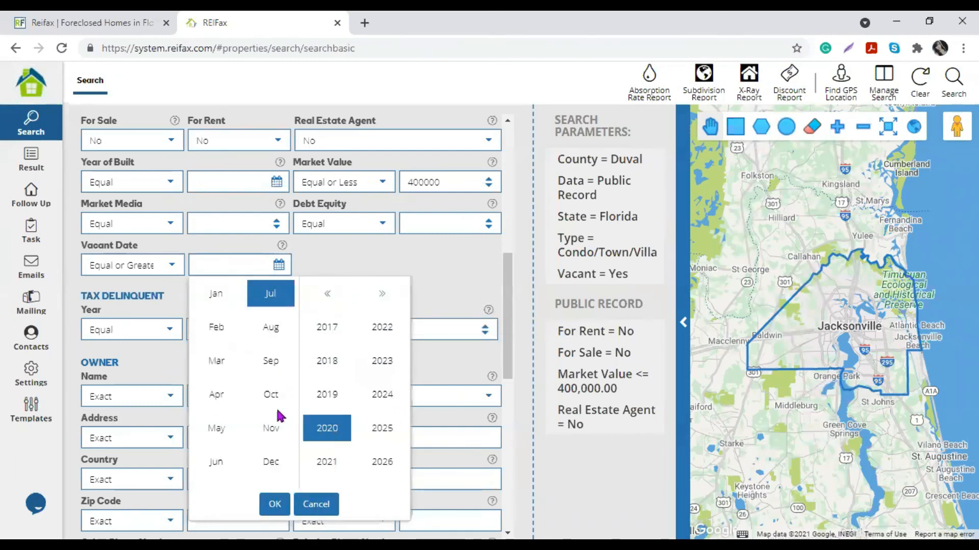
click(275, 504)
click(332, 377)
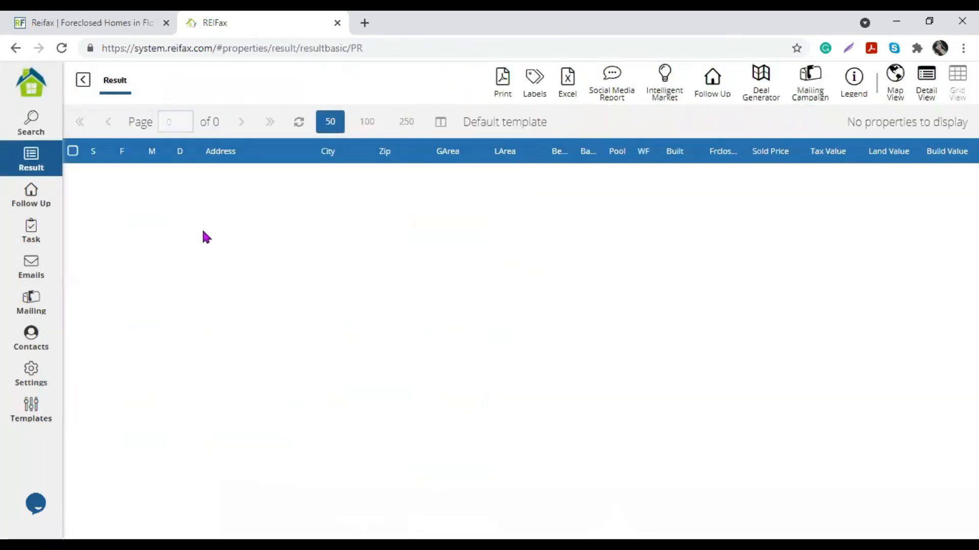
Return to the search form, remove the vacant date criterion and run the search again
click(83, 80)
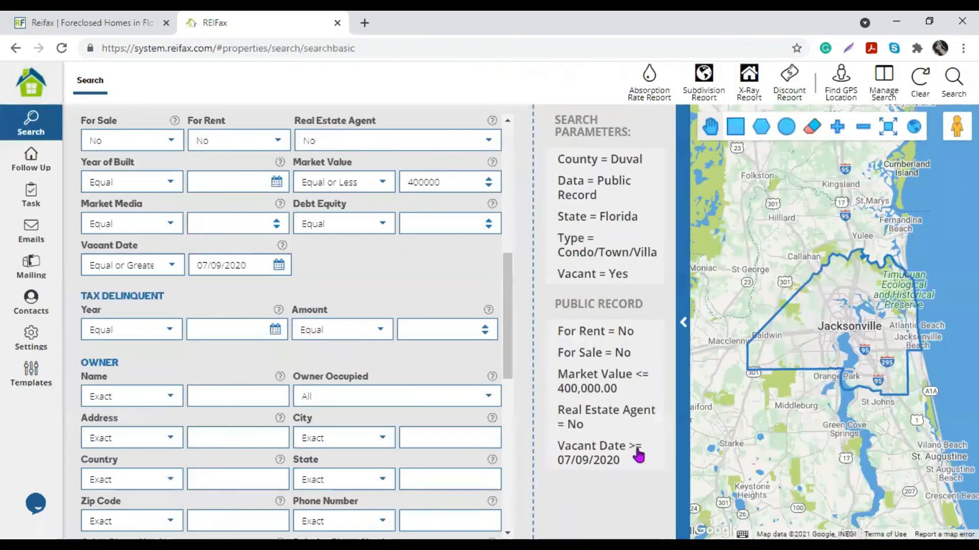
click(654, 449)
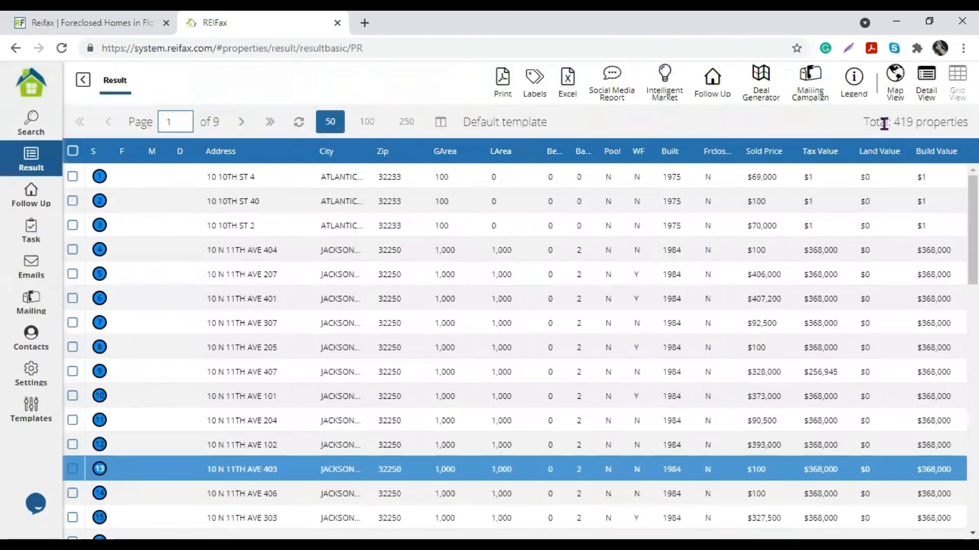
Open the thirteenth property in the results, check the date it was added as vacant, and return to look through the result list
drag(895, 123, 968, 122)
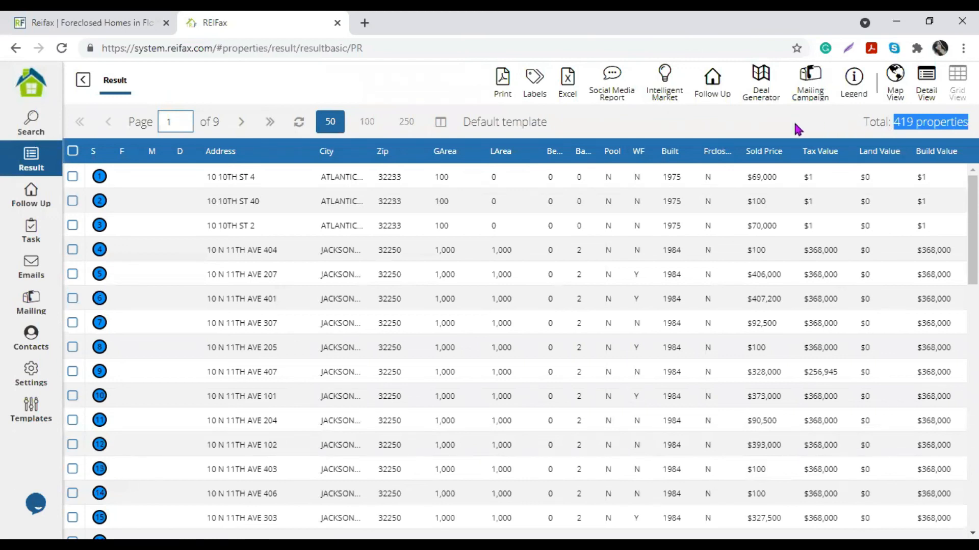
click(620, 330)
scroll(621, 340, down, 2)
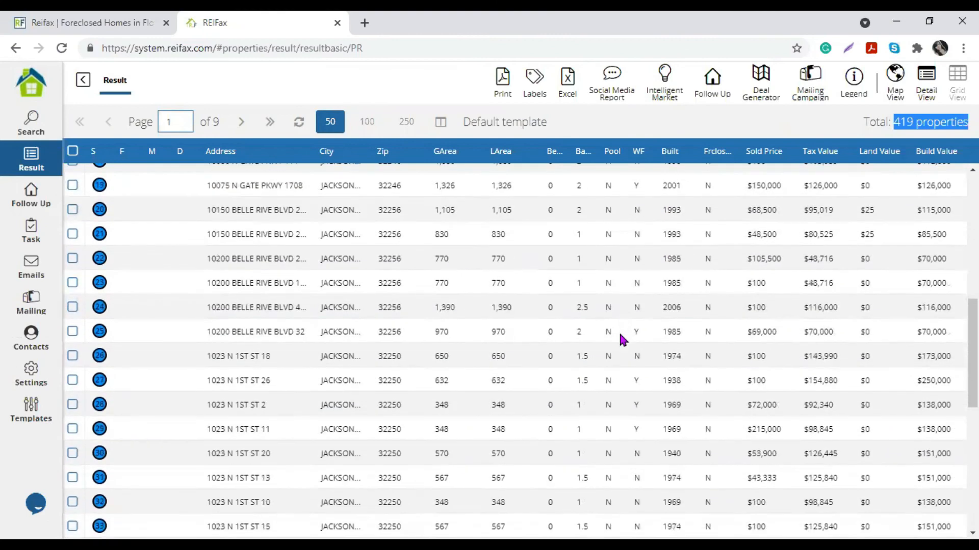
scroll(618, 336, up, 3)
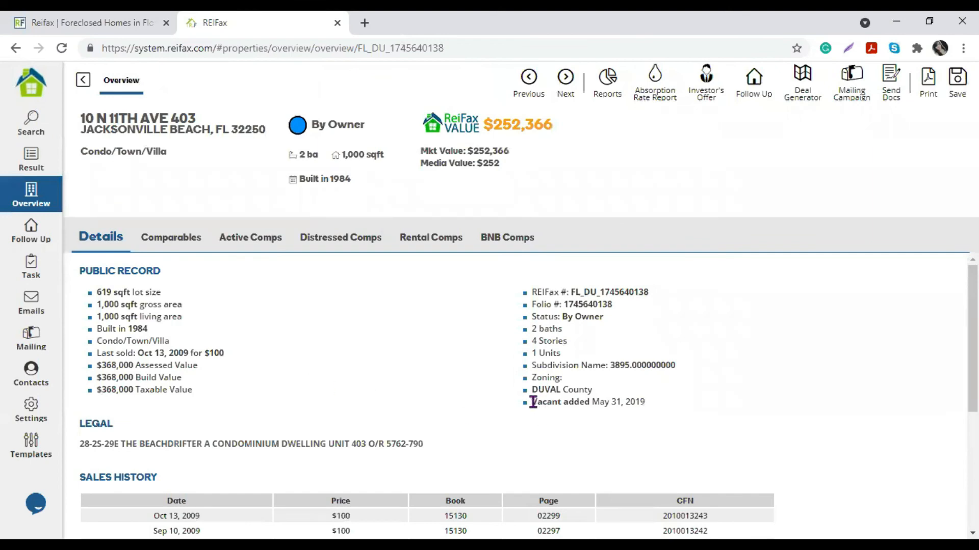
drag(530, 402, 647, 402)
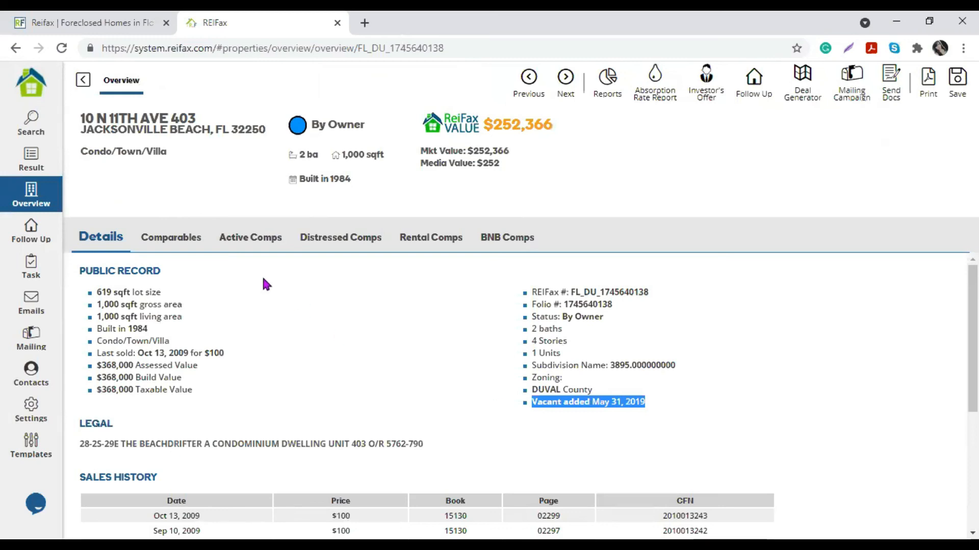
click(80, 85)
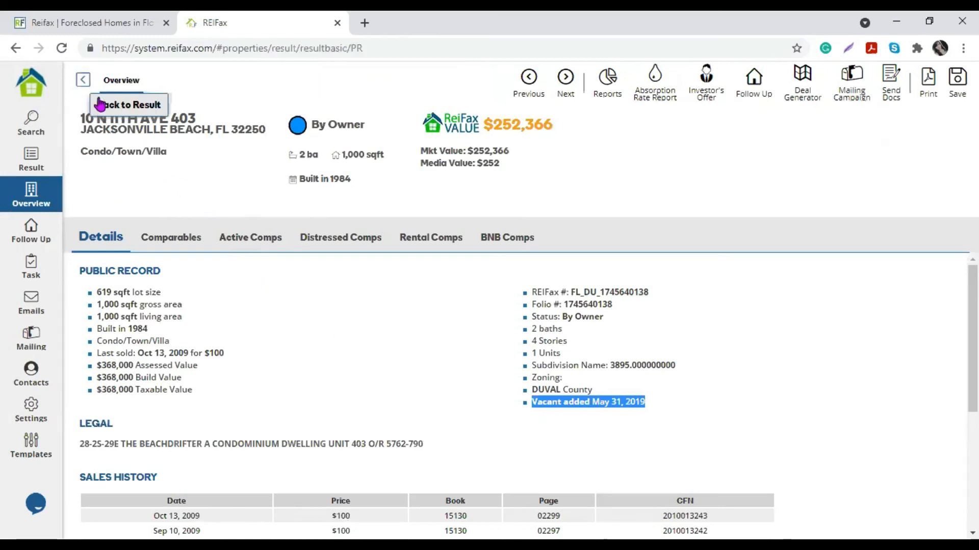
scroll(276, 277, down, 12)
scroll(347, 389, down, 4)
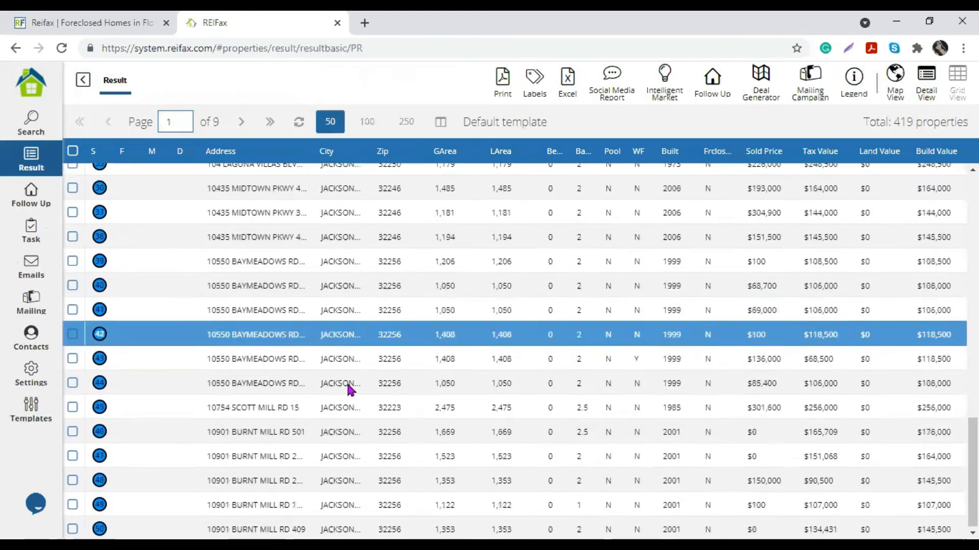
scroll(348, 391, up, 15)
scroll(349, 391, up, 2)
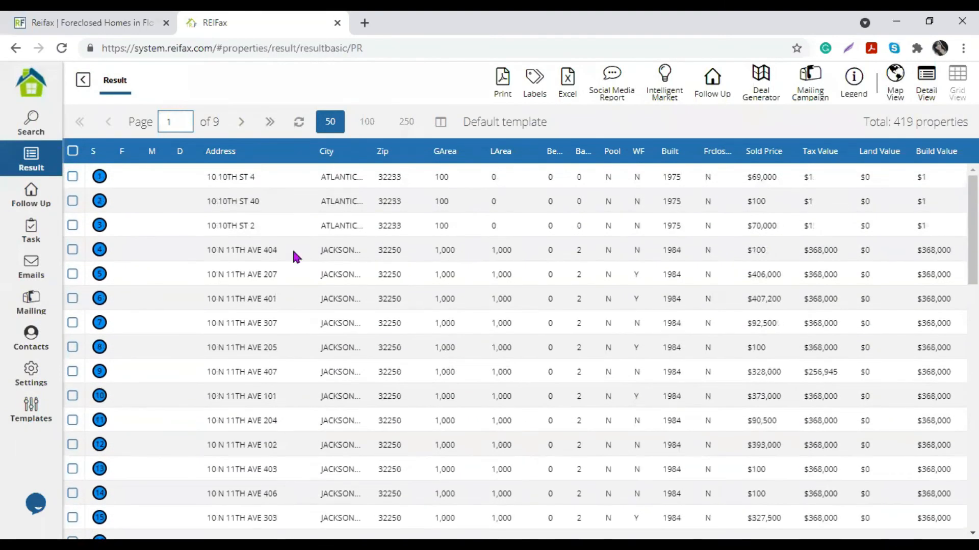
Return to the search form and set Owner Occupied to No in the owner criteria
click(31, 123)
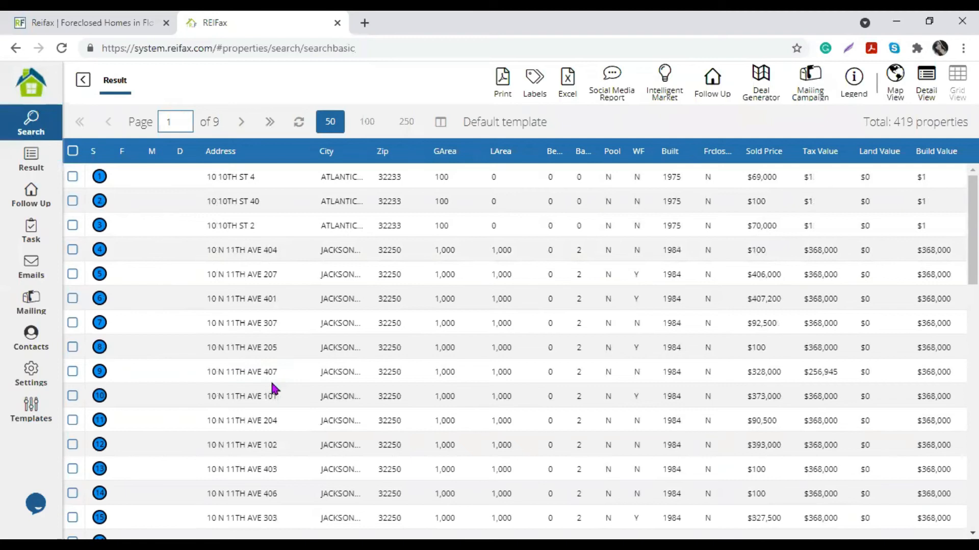
scroll(405, 322, up, 5)
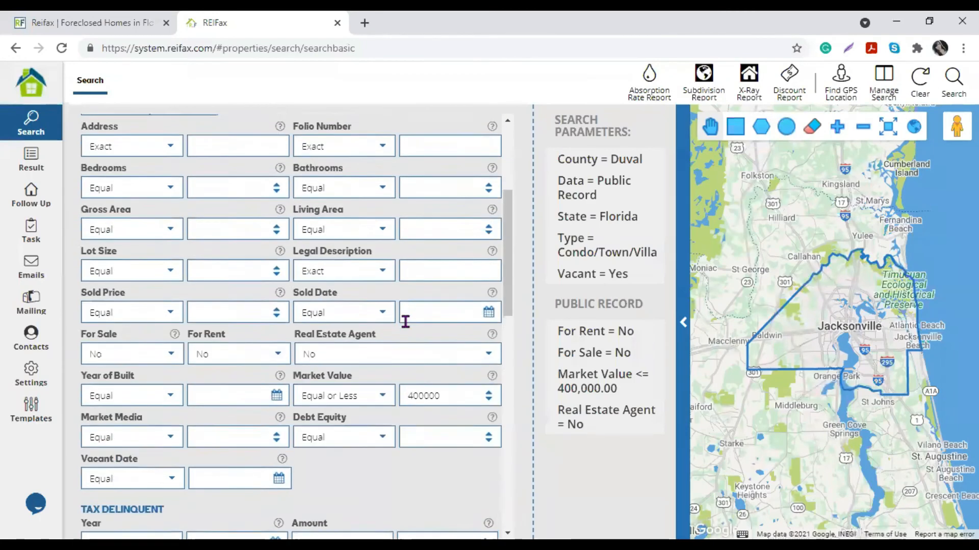
drag(428, 185, 383, 191)
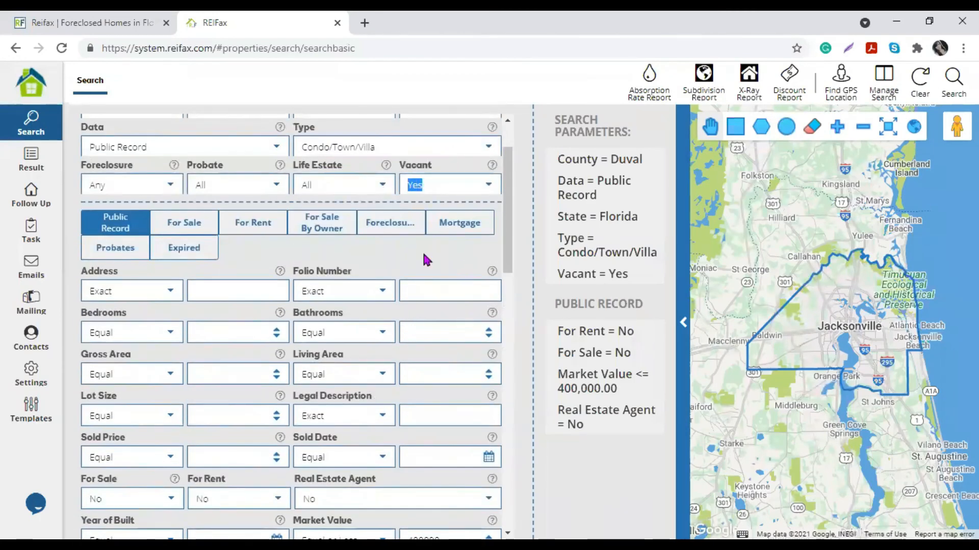
scroll(368, 278, down, 5)
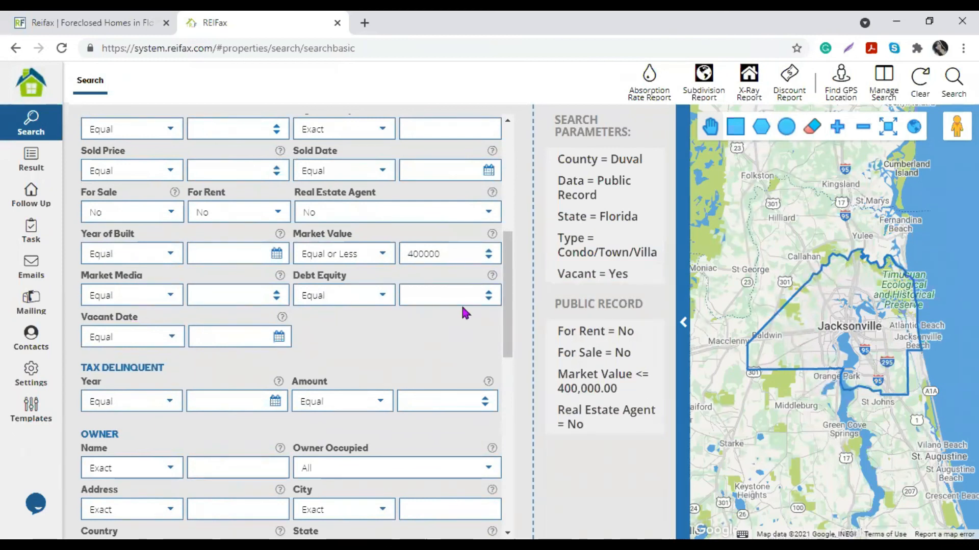
scroll(421, 342, down, 3)
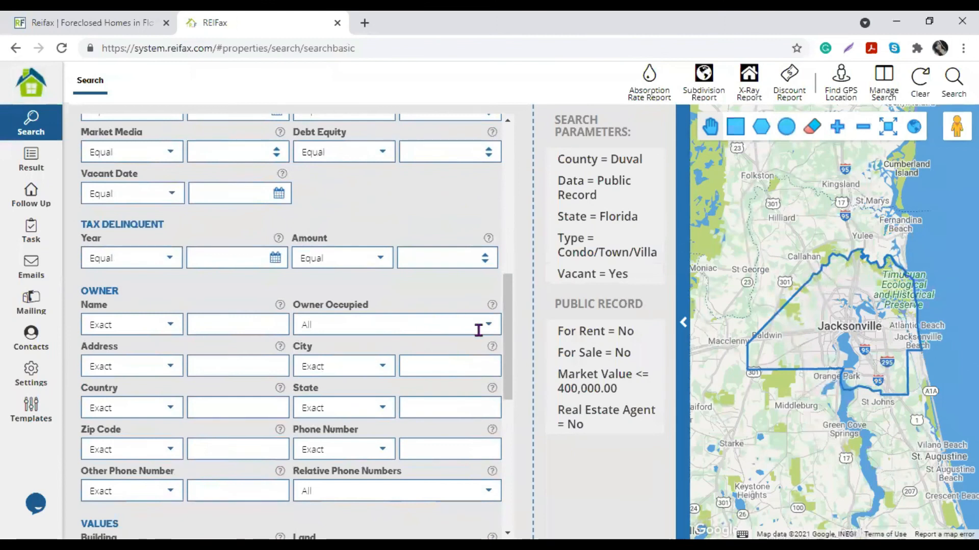
click(478, 331)
click(308, 395)
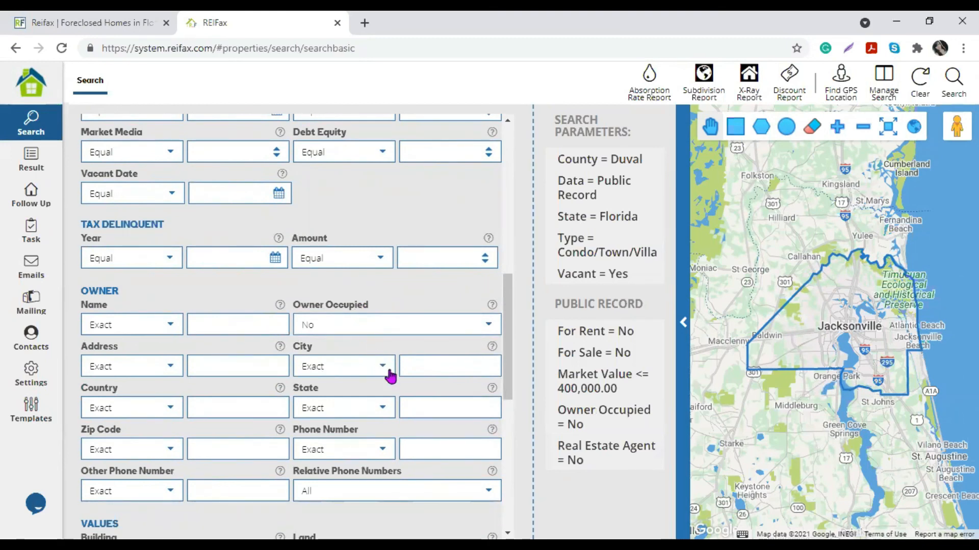
Set the owner's State criterion to Not Contains florida and run the search
click(383, 408)
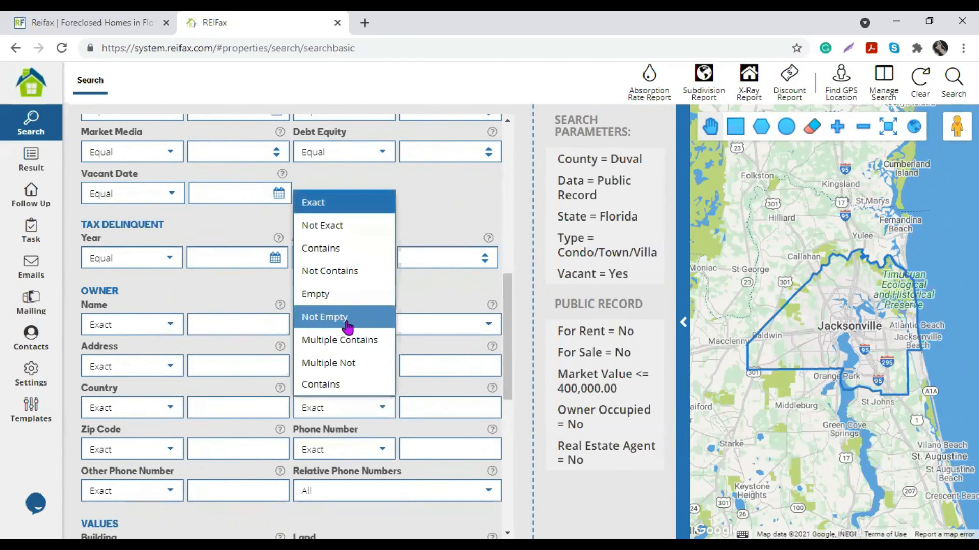
click(336, 271)
click(436, 408)
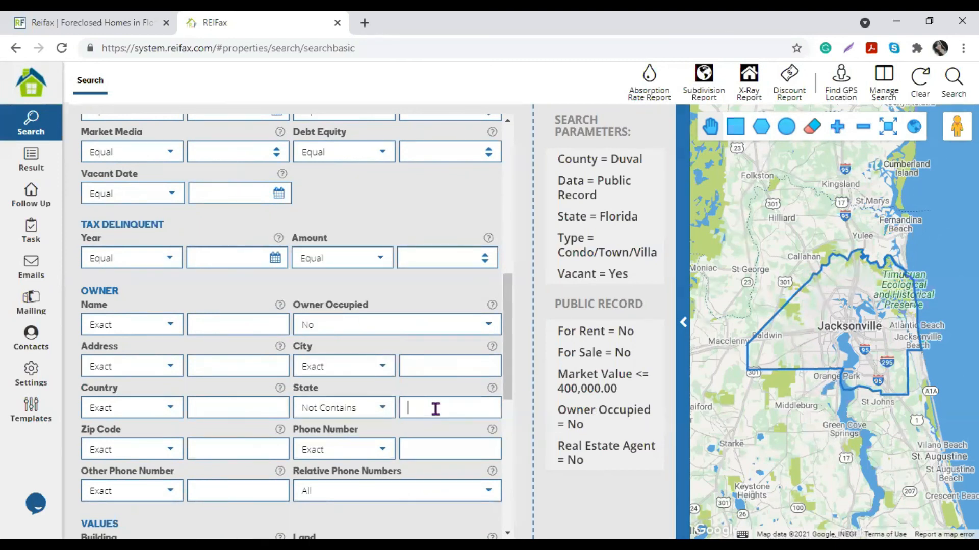
text(florida)
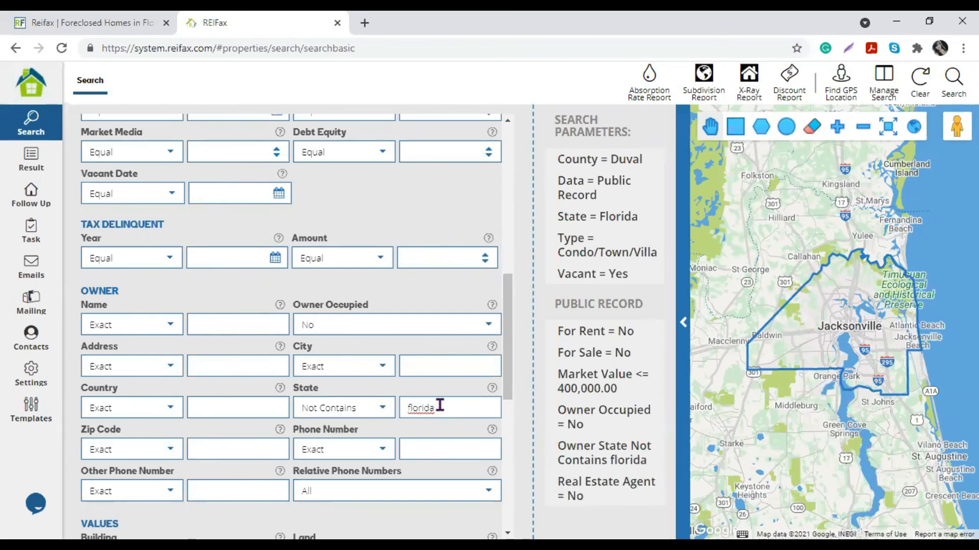
click(951, 92)
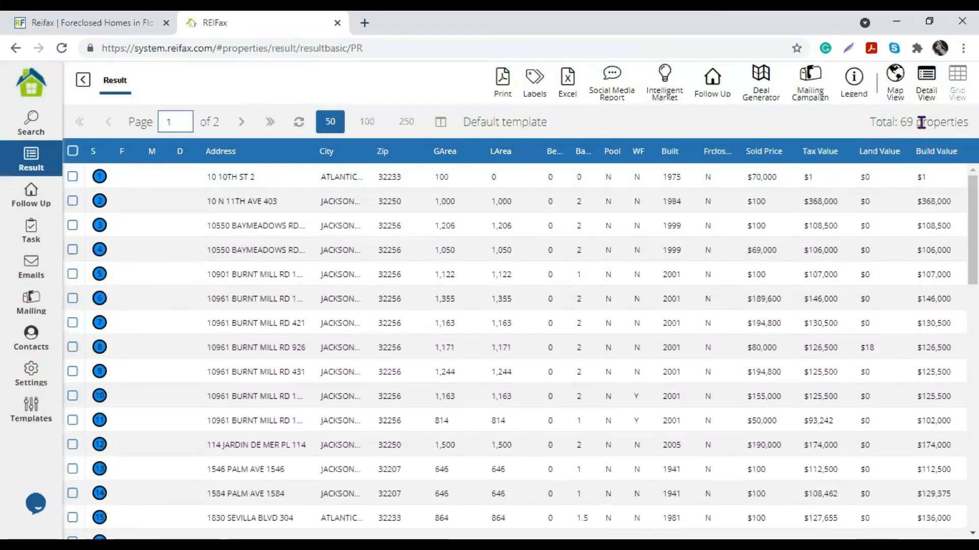
Look through the results, open property number 41 to check its owner's mailing address, and return to the list
double_click(905, 123)
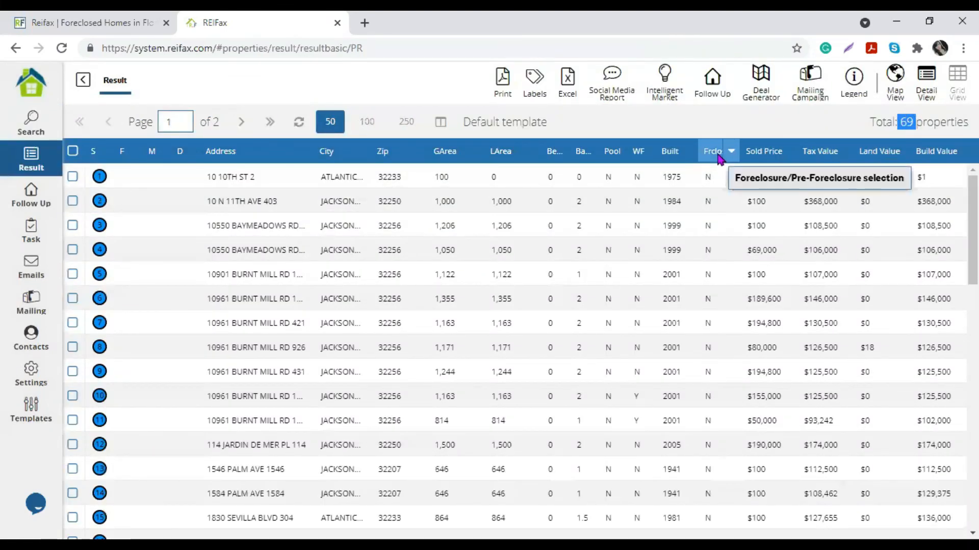
click(390, 210)
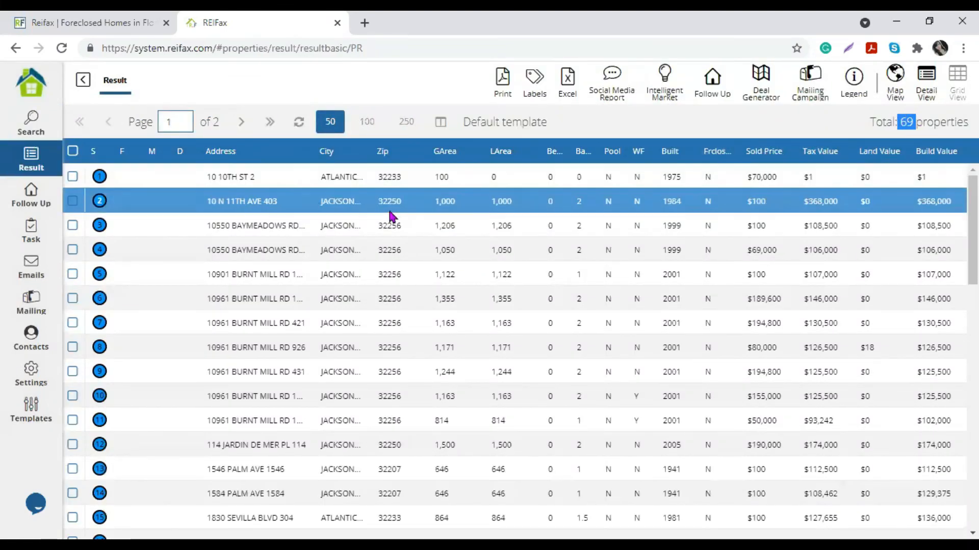
scroll(373, 285, down, 15)
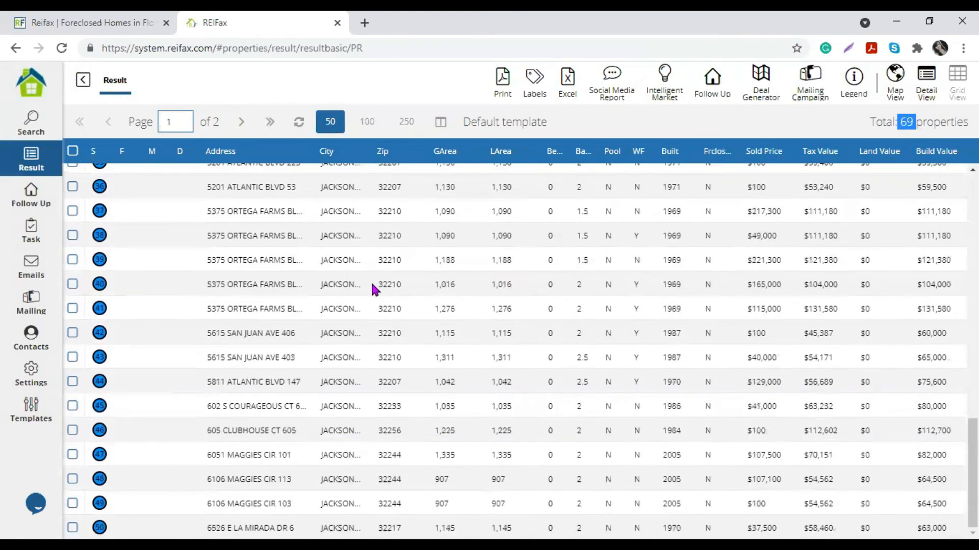
double_click(408, 309)
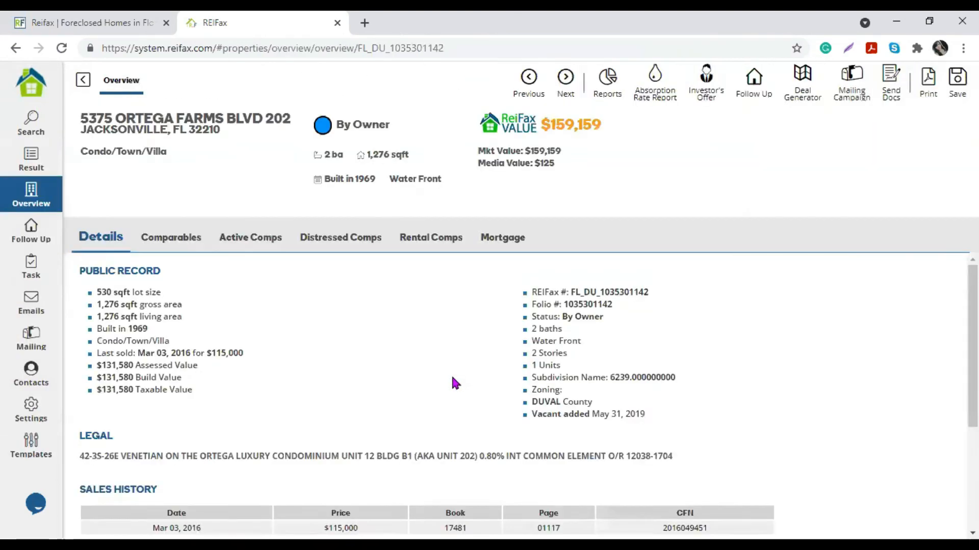
scroll(433, 388, down, 3)
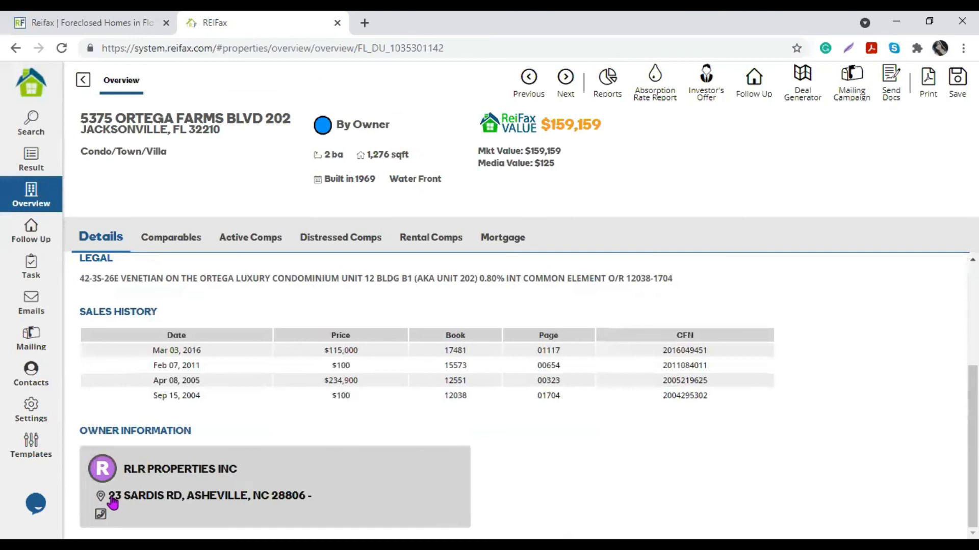
drag(109, 497, 533, 500)
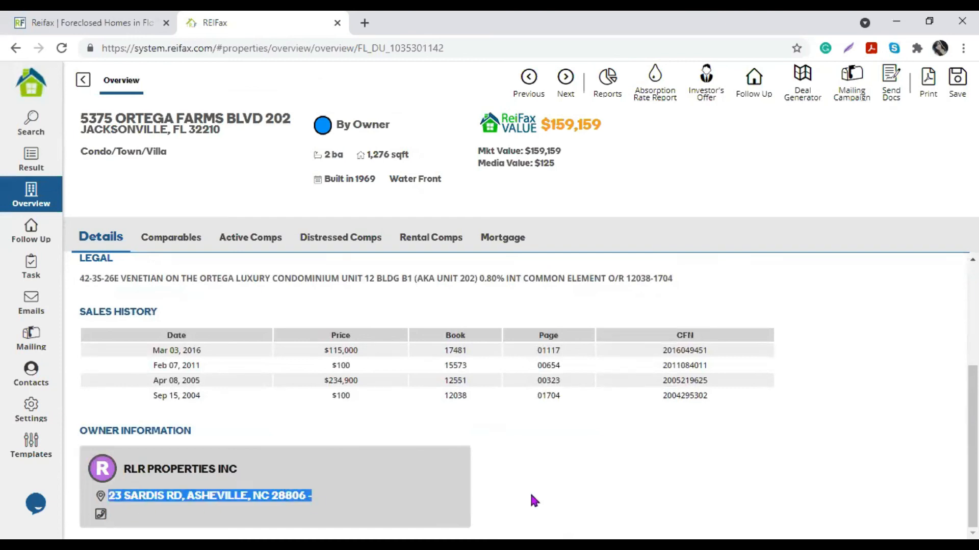
click(82, 82)
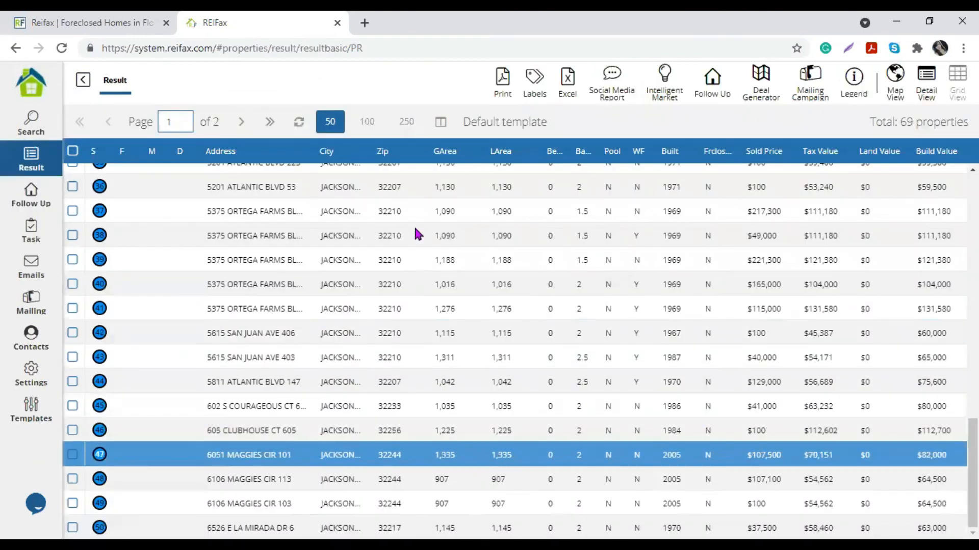
Open property number 26 in the results, check its owner's mailing address, and go back to the list
scroll(411, 329, up, 4)
click(367, 236)
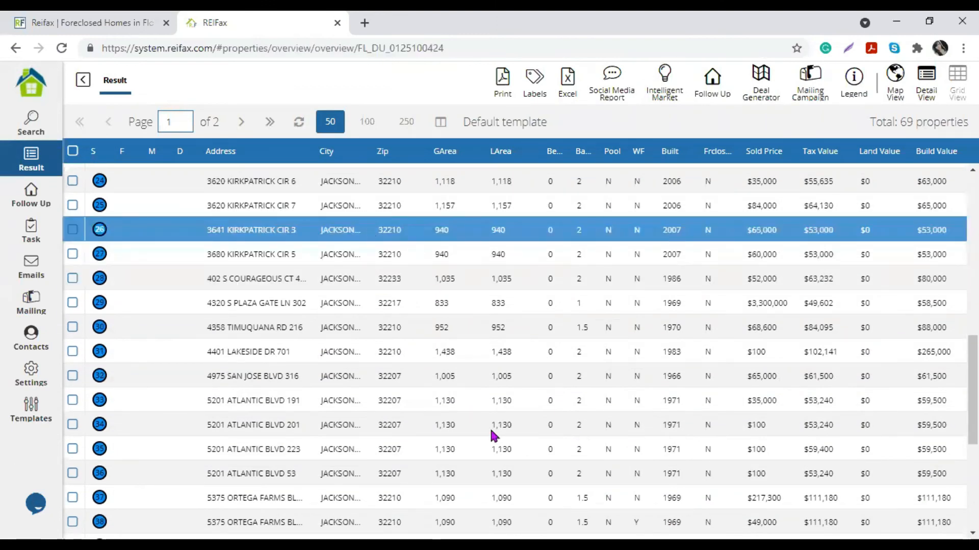
scroll(348, 422, down, 3)
drag(174, 497, 360, 518)
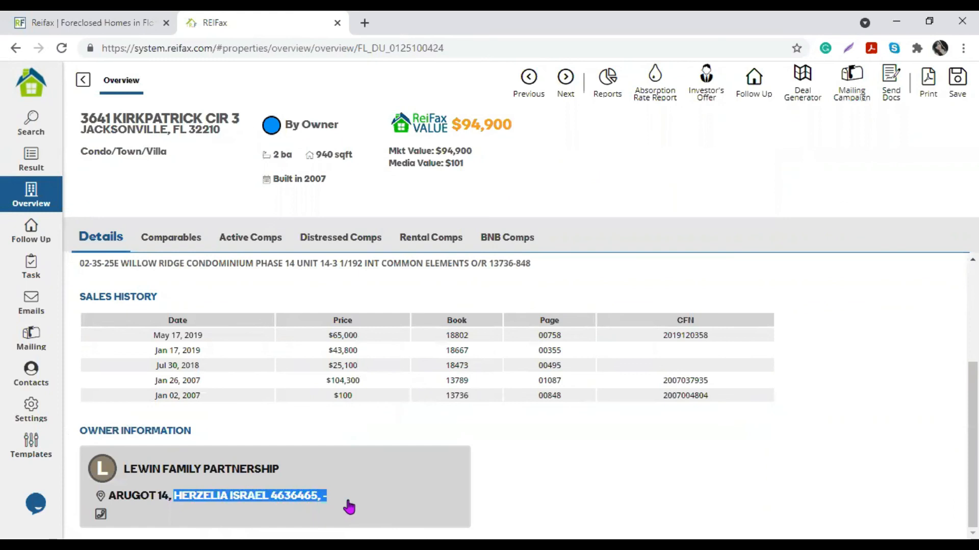
scroll(340, 488, up, 3)
click(83, 80)
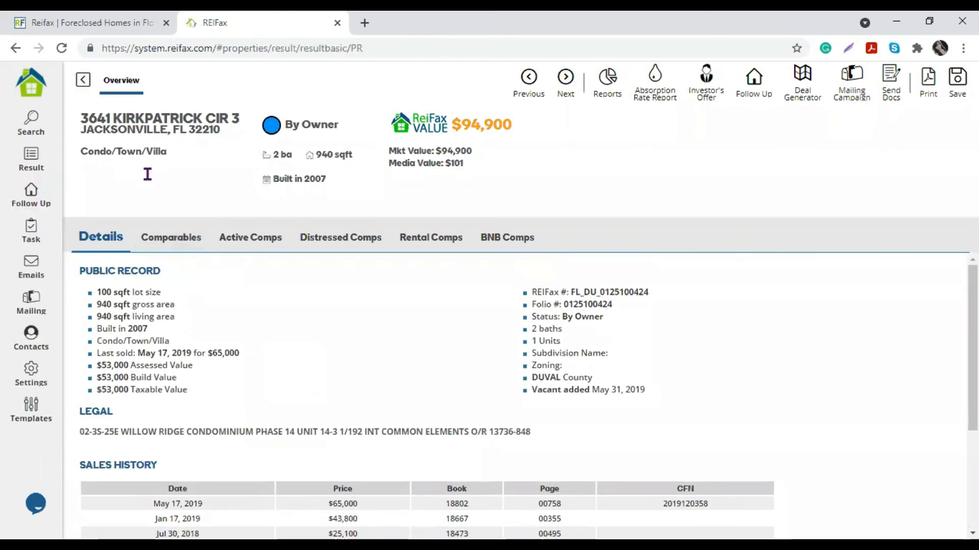
Return to the search form and review the available Foreclosure and Data options without changing them
click(32, 127)
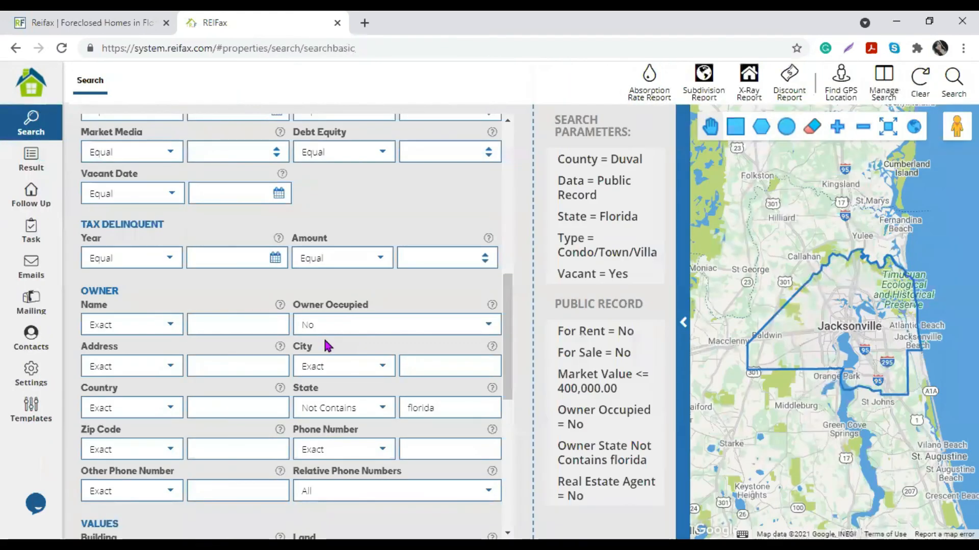
scroll(436, 351, up, 8)
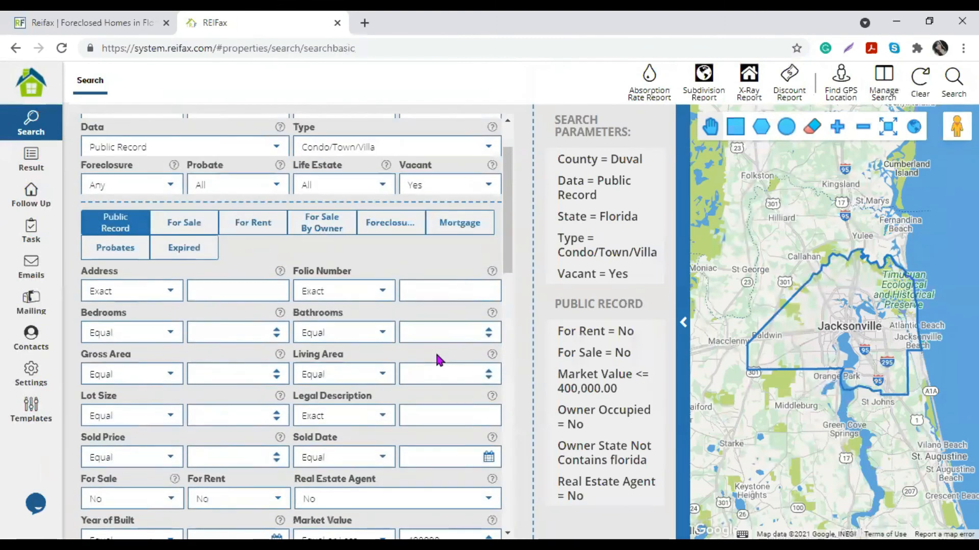
scroll(437, 342, up, 2)
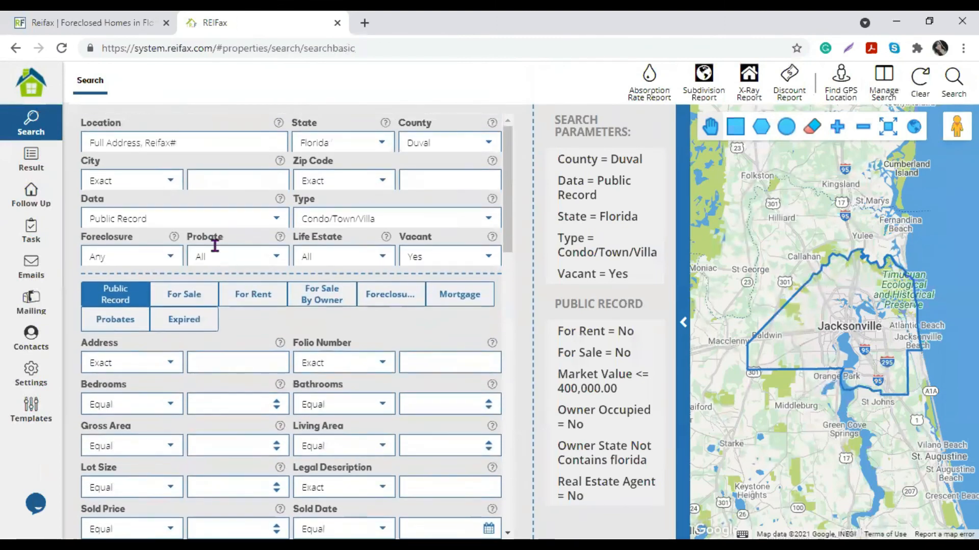
click(137, 257)
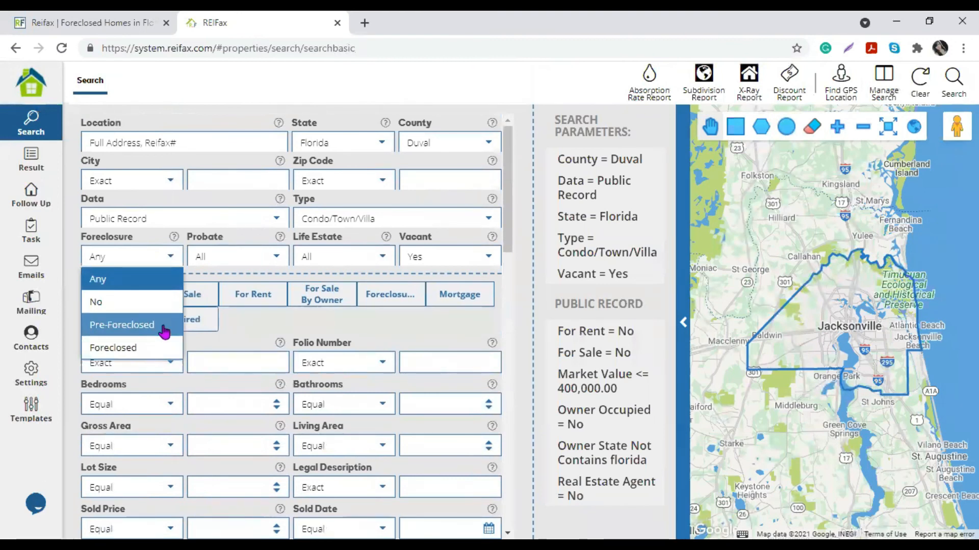
click(251, 334)
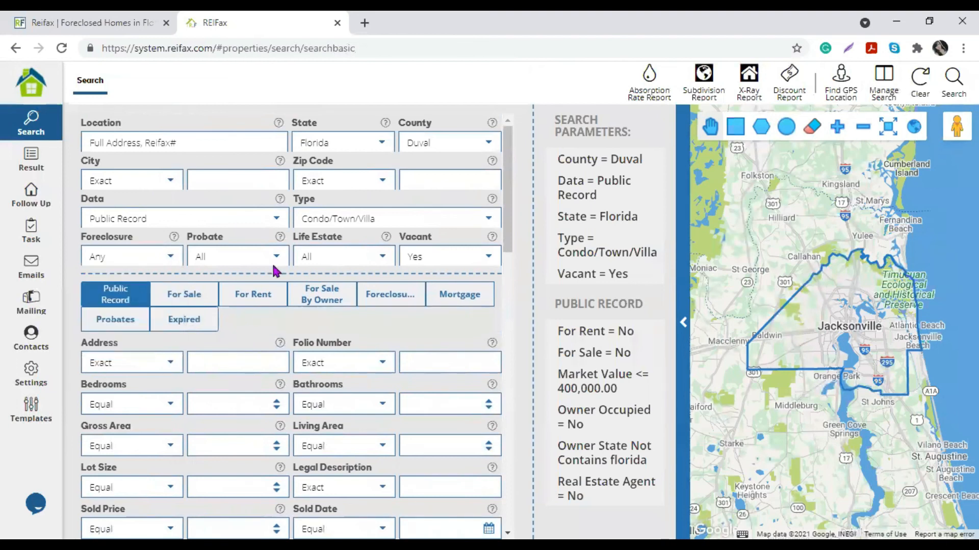
click(275, 221)
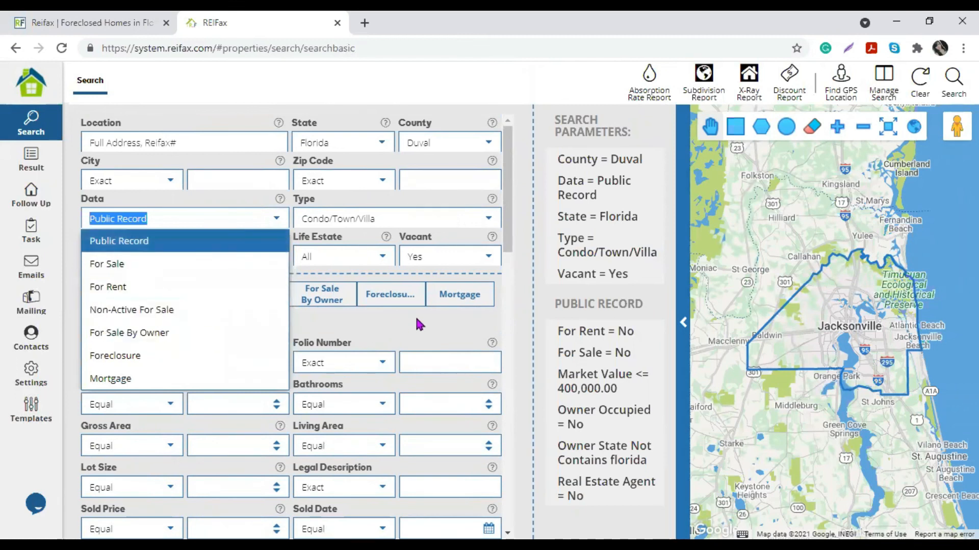
click(430, 336)
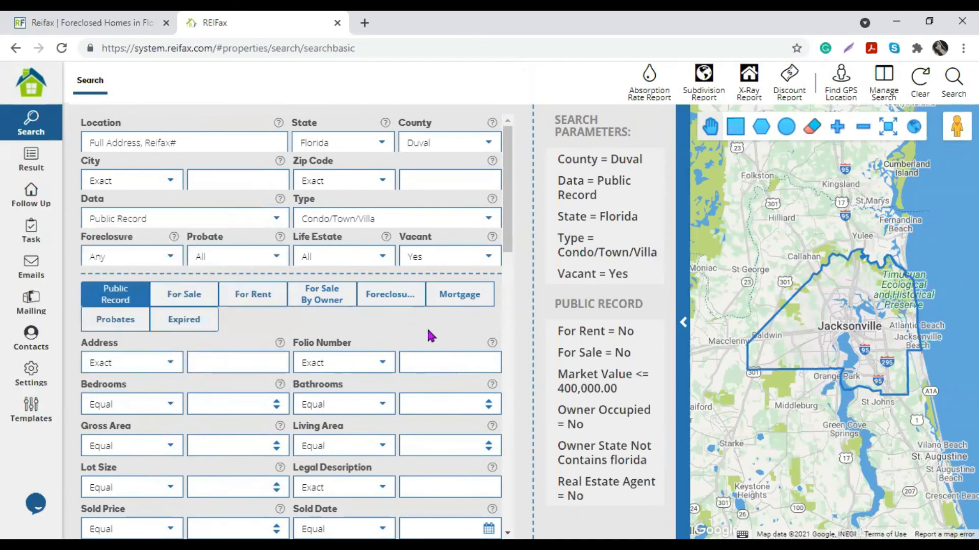
Set the Expired criterion to Yes in the expired listings criteria
click(184, 321)
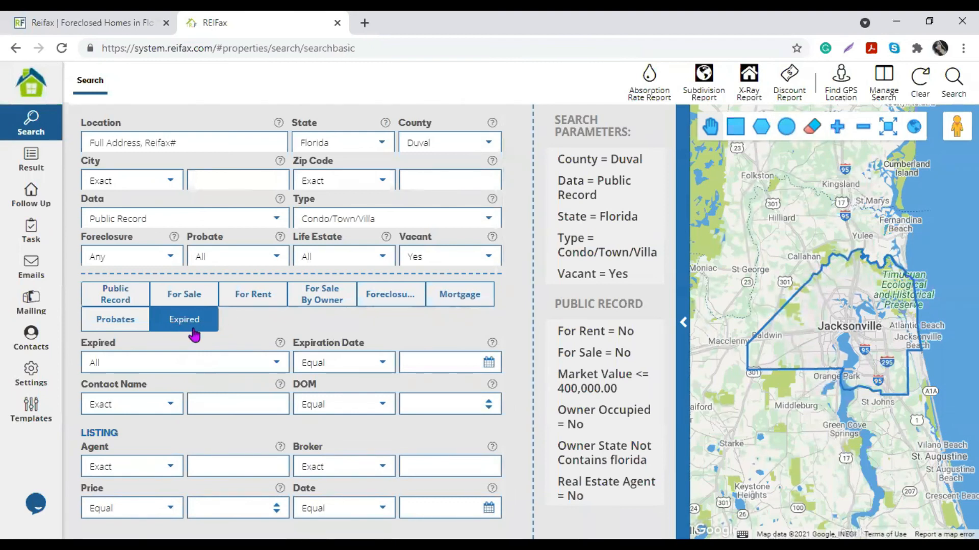
click(275, 367)
click(120, 408)
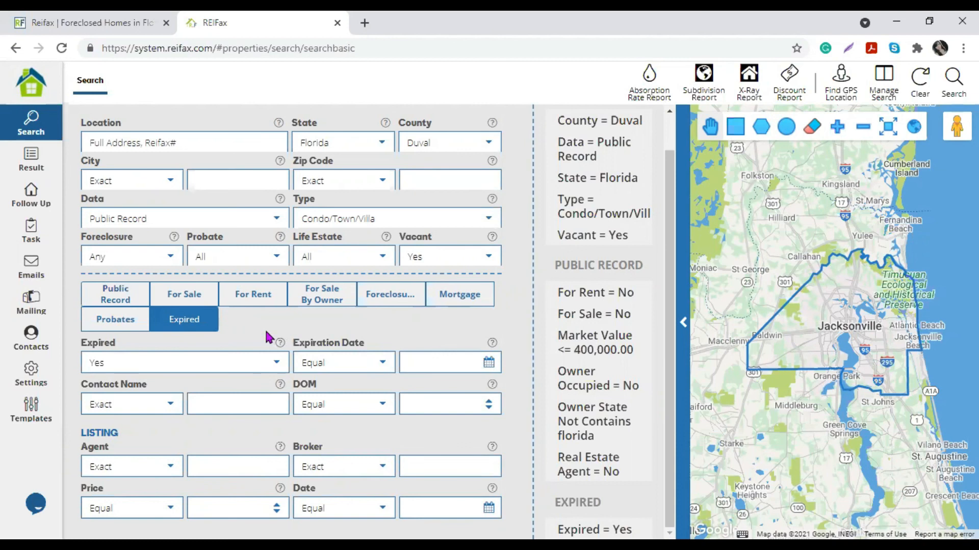
Set the Tax Delinquent Amount in the public record criteria to Equal or Greater 100 and run the search
click(132, 299)
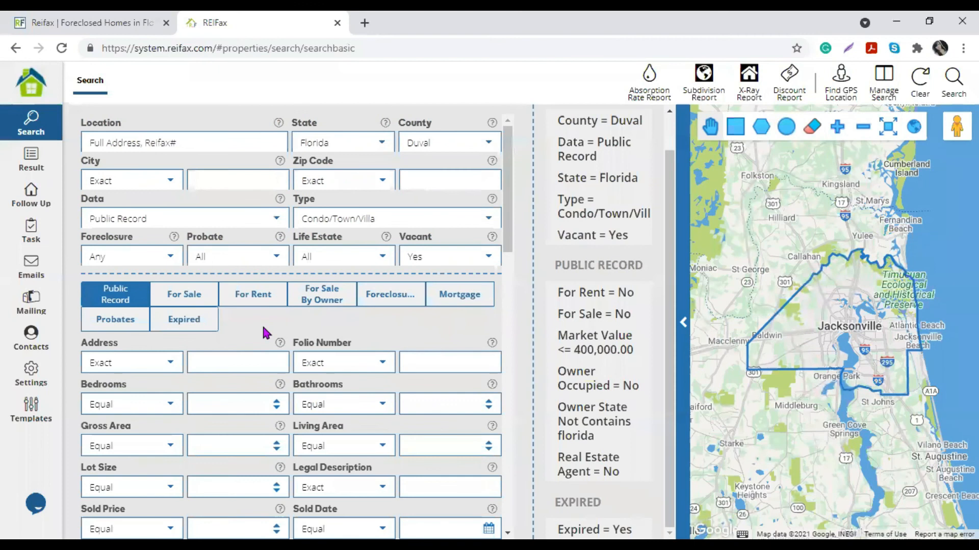
scroll(264, 334, down, 4)
scroll(265, 333, down, 4)
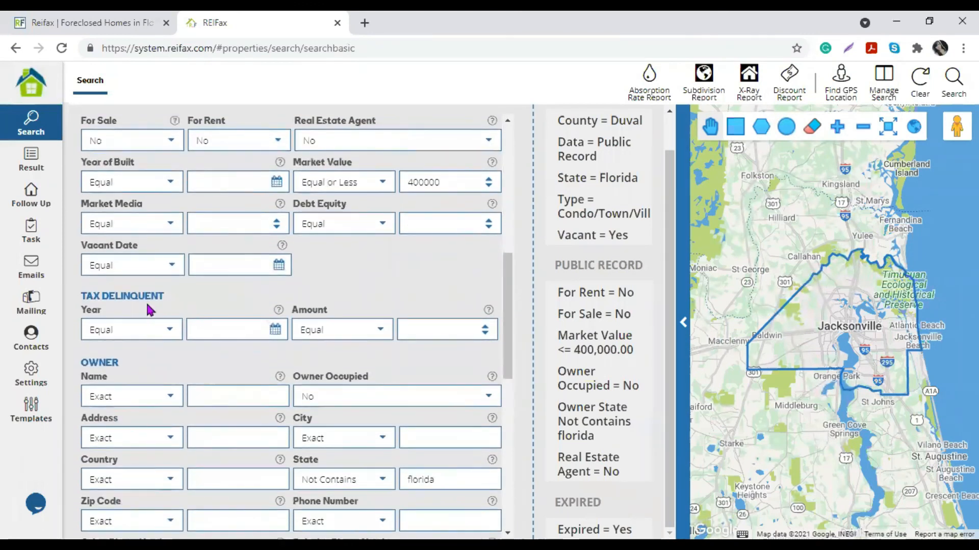
drag(82, 295, 170, 301)
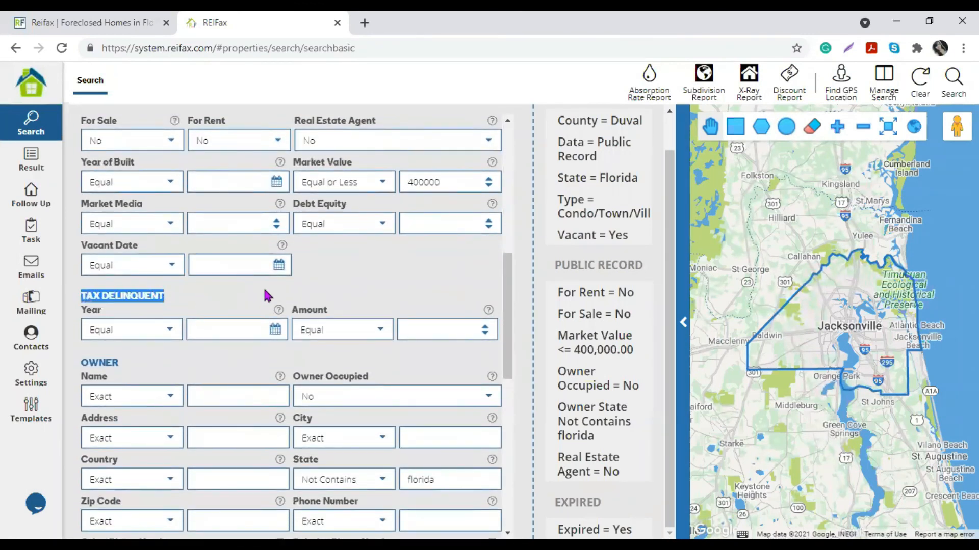
scroll(264, 295, up, 8)
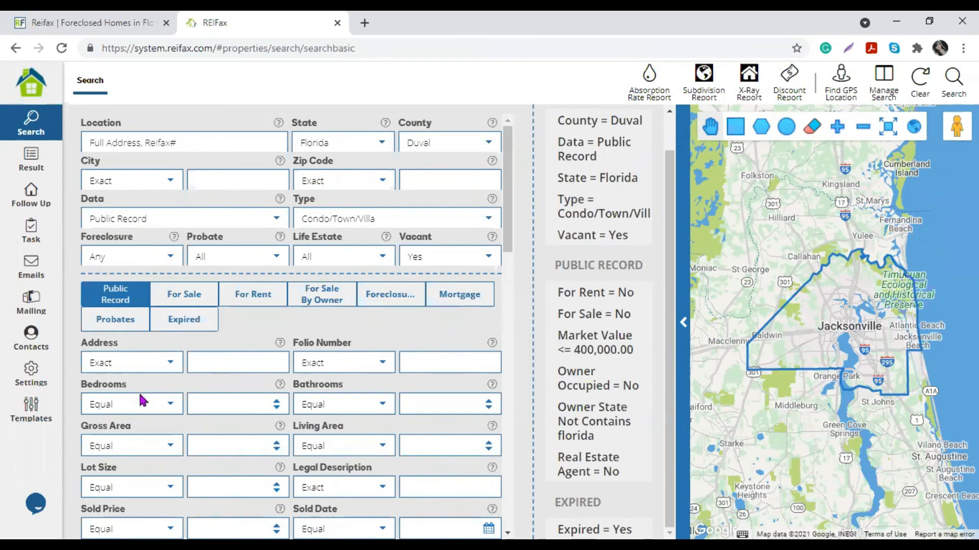
scroll(140, 394, down, 6)
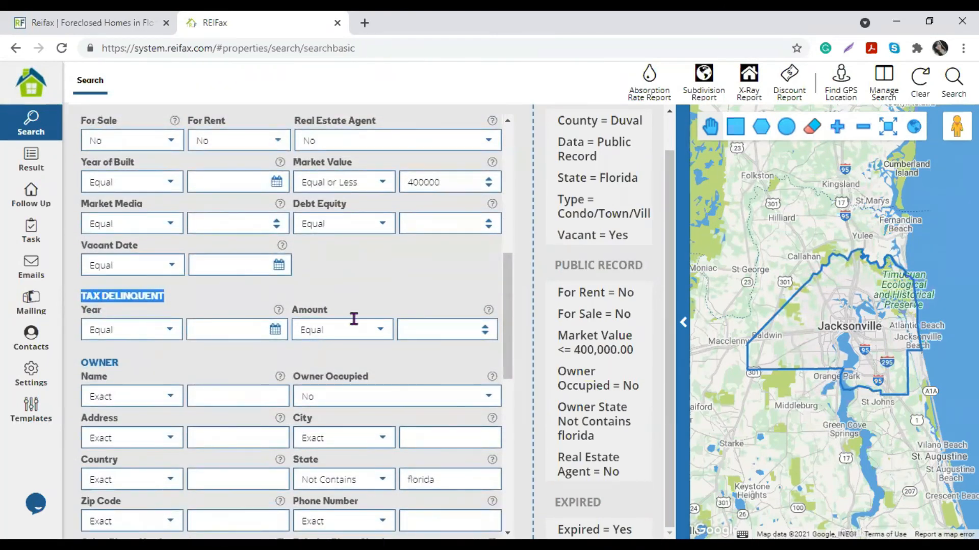
click(382, 334)
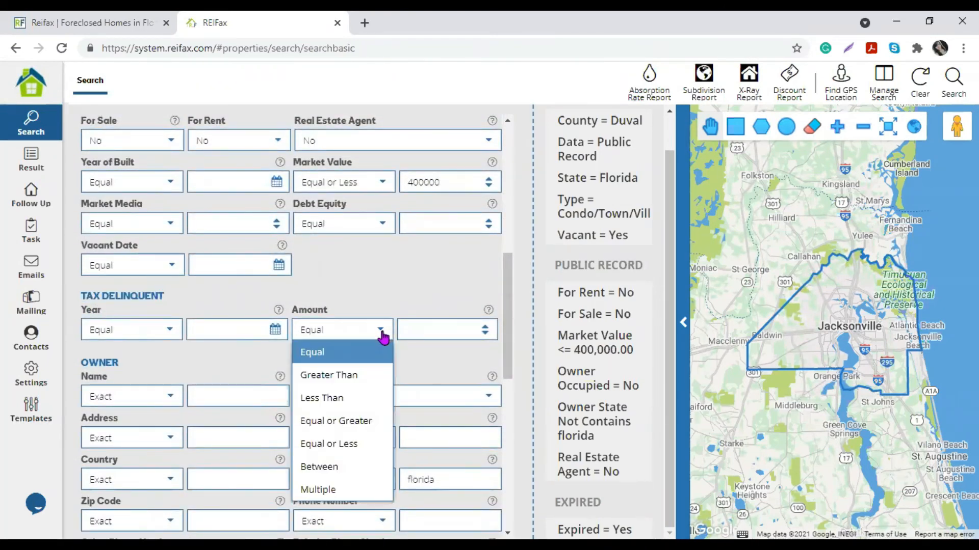
click(372, 419)
click(422, 328)
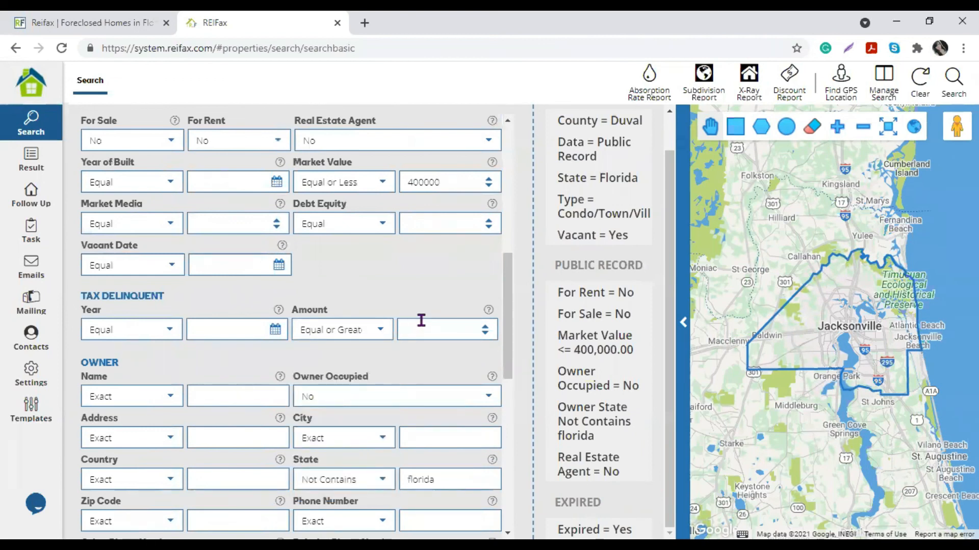
text(100)
drag(451, 328, 404, 352)
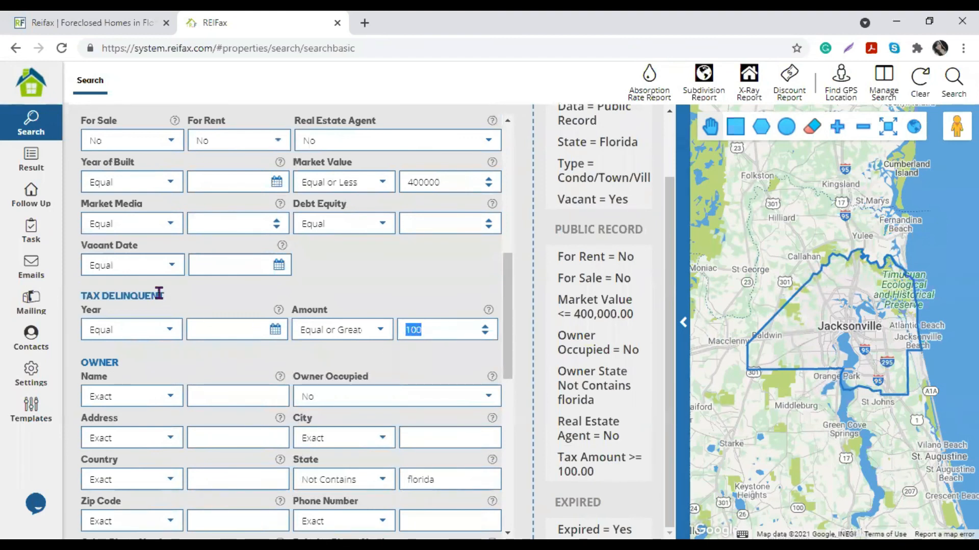
click(952, 81)
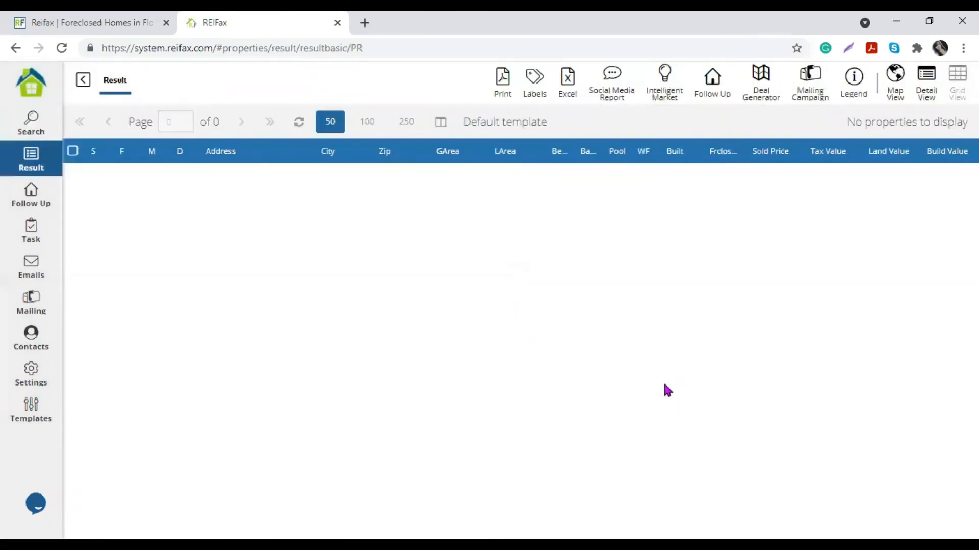
Return to the search form and clear all search criteria
click(83, 80)
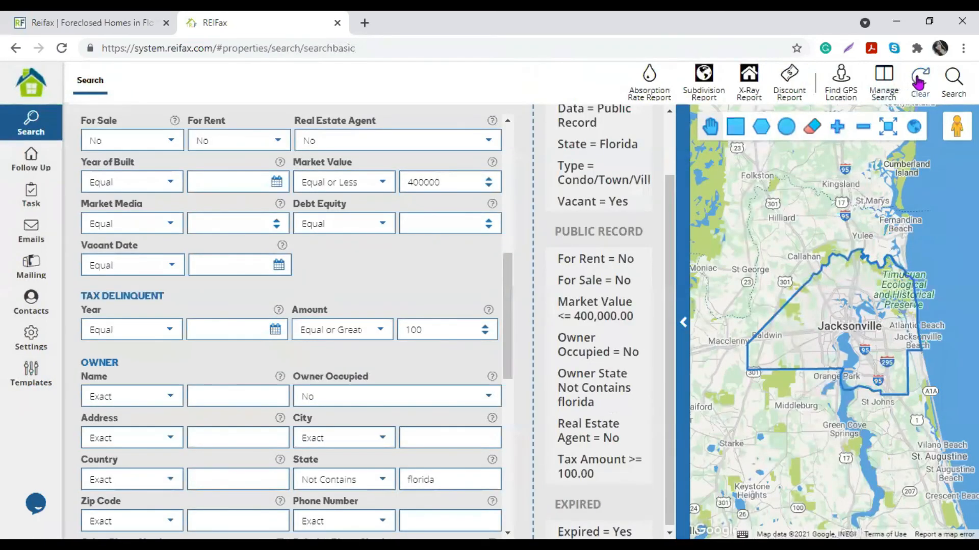
scroll(416, 293, up, 6)
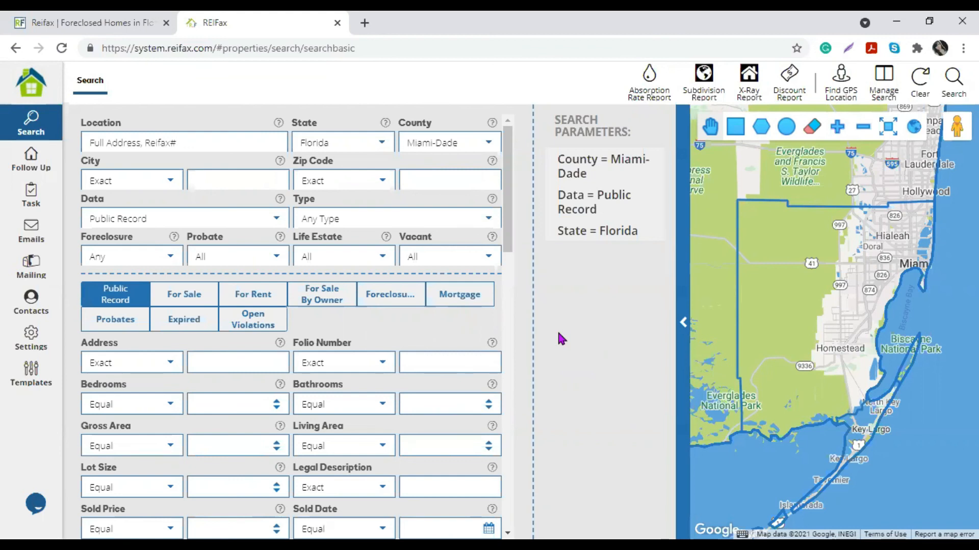
Open the live support chat to view it and close it without sending a message
click(36, 506)
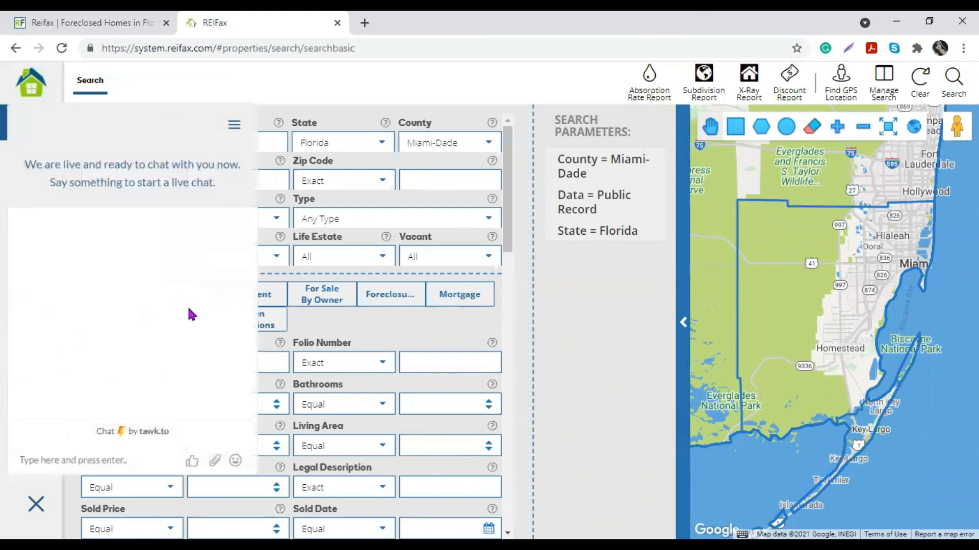
click(36, 505)
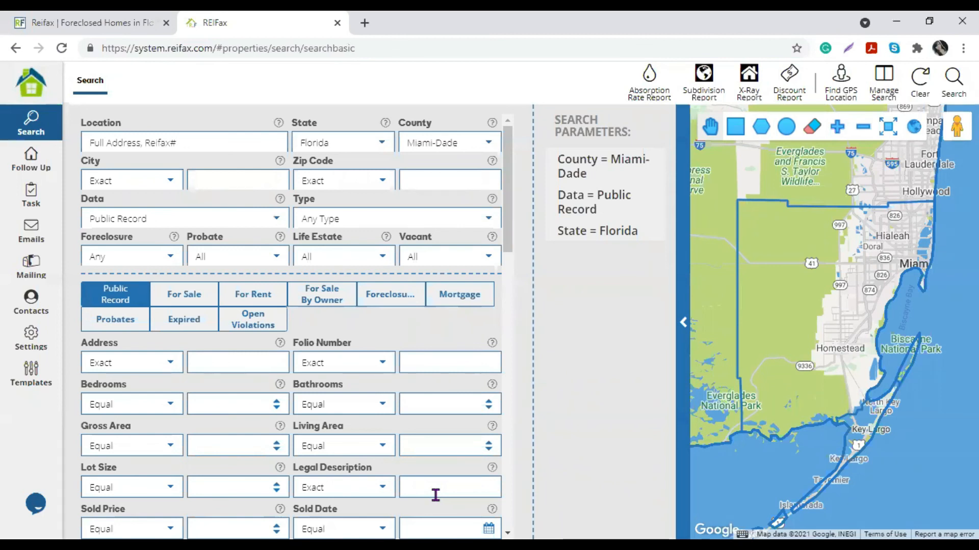
click(40, 515)
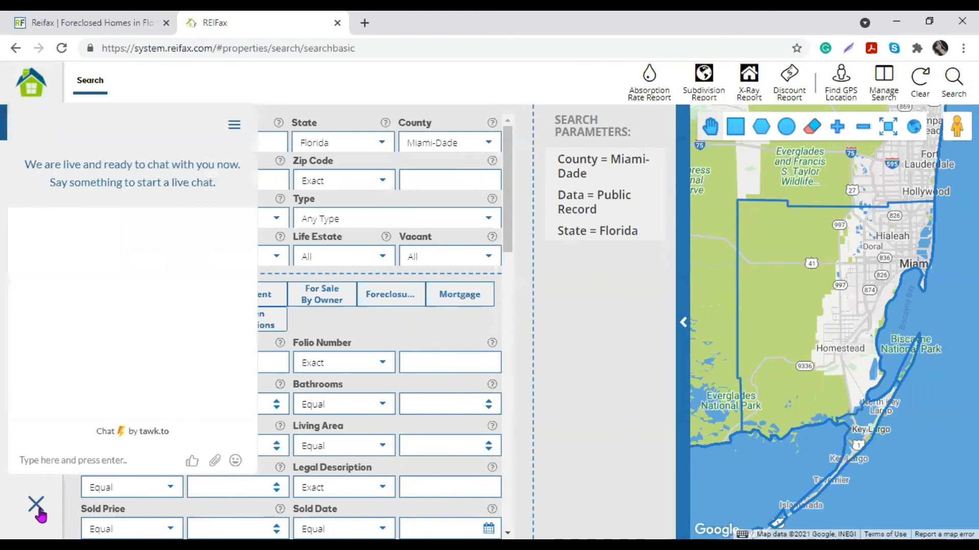
click(39, 515)
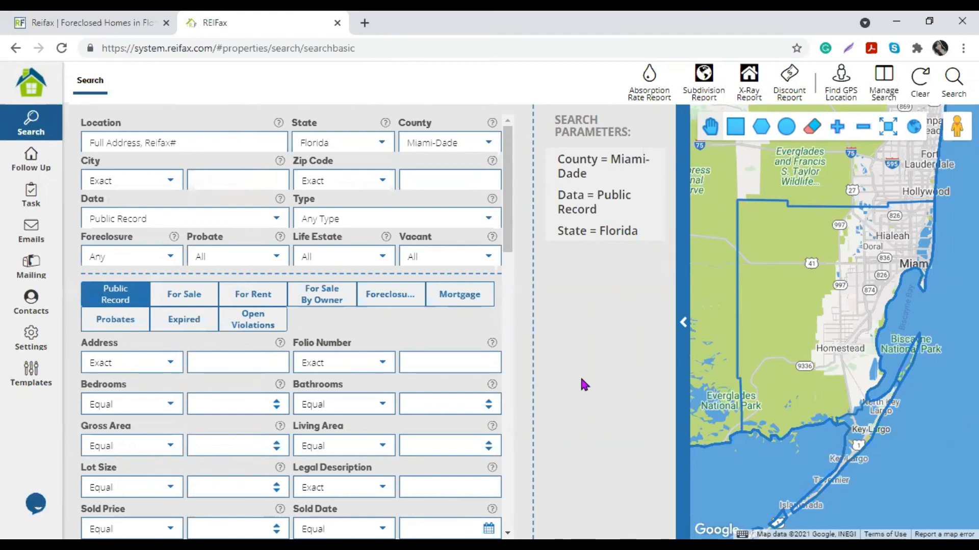
click(86, 28)
click(185, 51)
drag(207, 48, 134, 48)
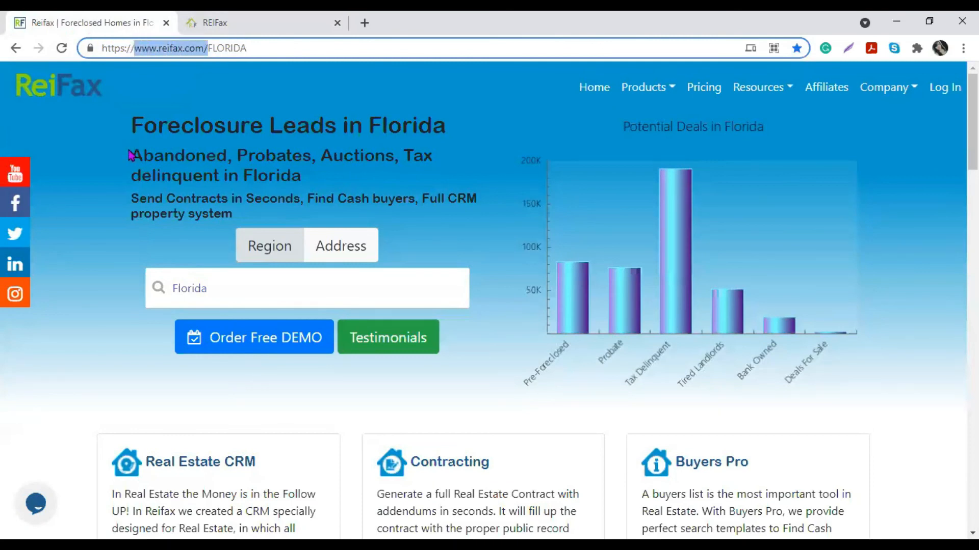
View ReiFax's YouTube channel from the website, return to the Florida page and dismiss the chat message
click(19, 181)
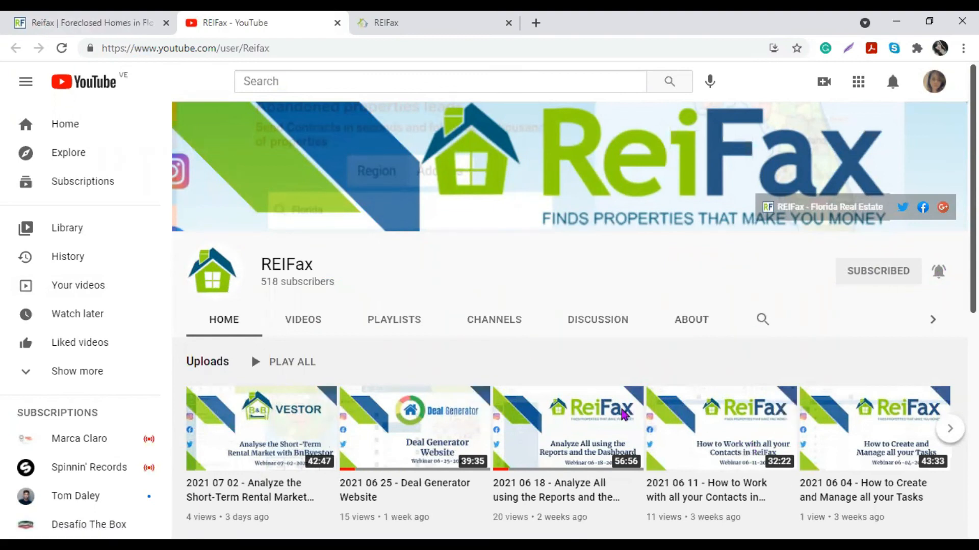
click(122, 18)
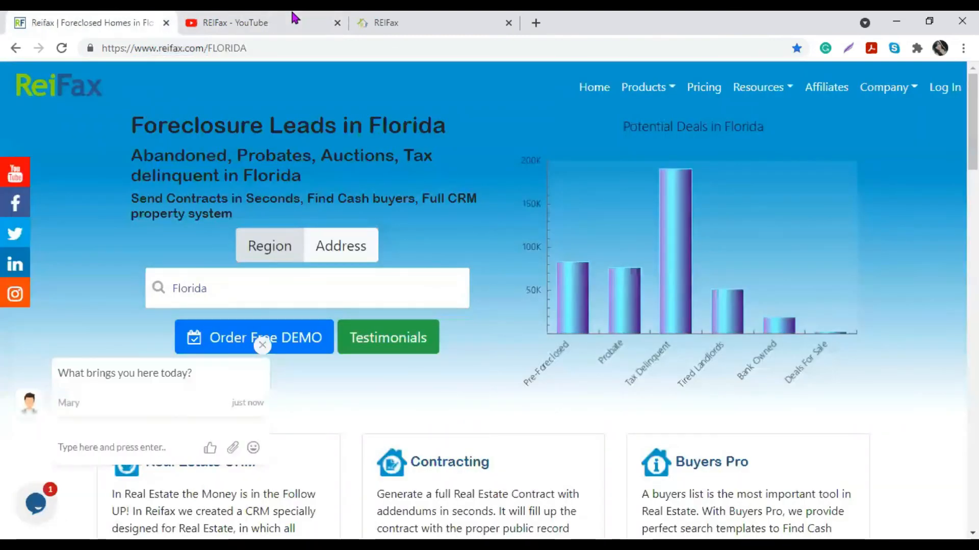
click(262, 345)
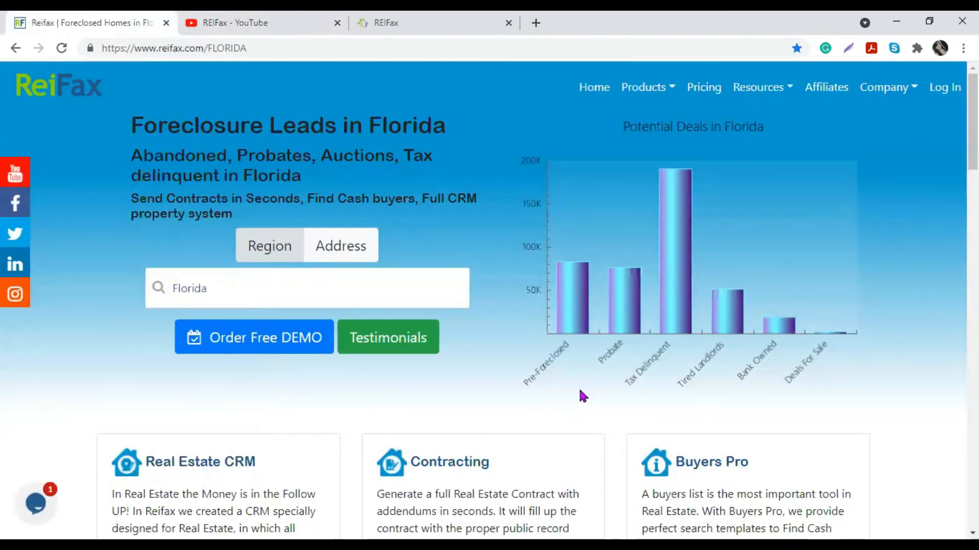